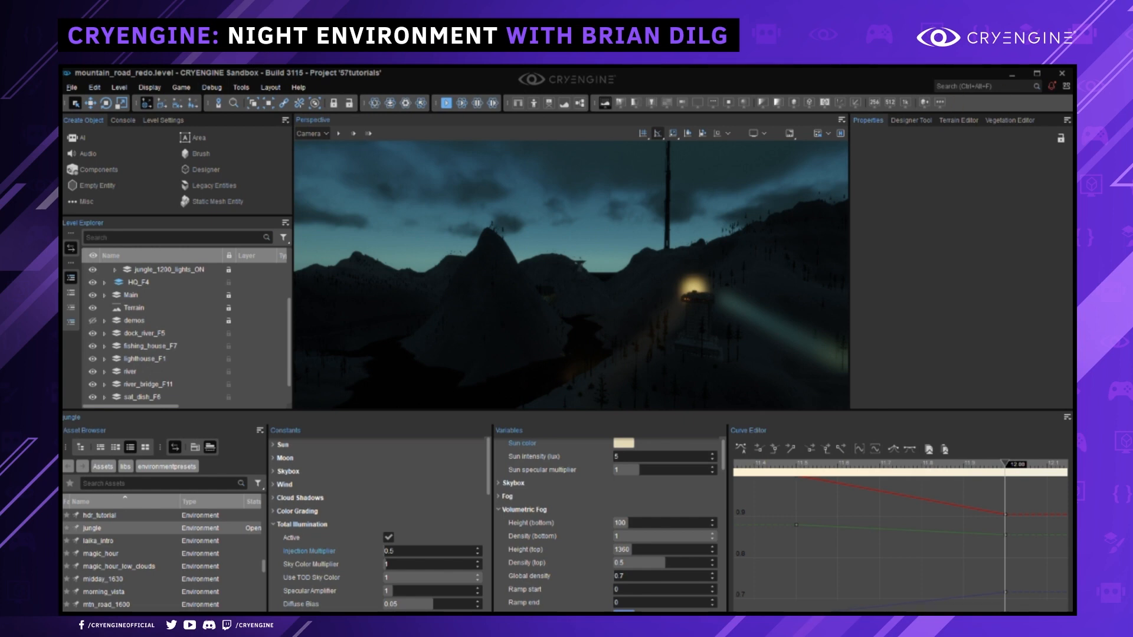
Bring up the 5.7_tutorials project folder and open Game.cryproject for text editing in Notepad++, with its window filling the screen.
{"action": "left_click_drag", "start_coordinate": [1071, 147], "coordinate": [583, 103]}
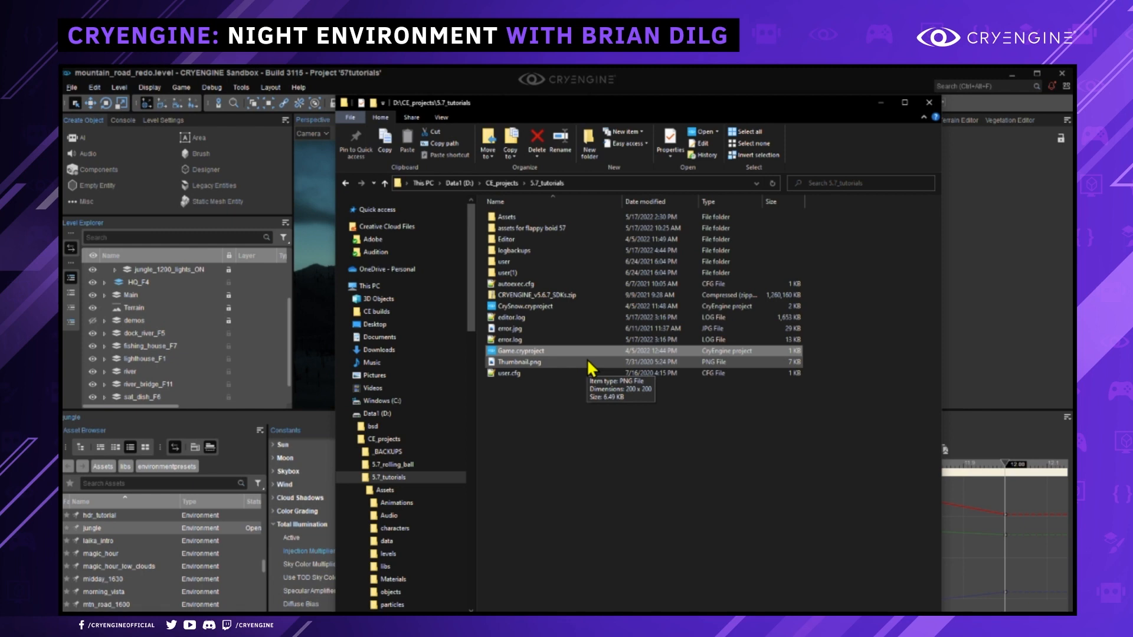
{"action": "double_click", "coordinate": [517, 352]}
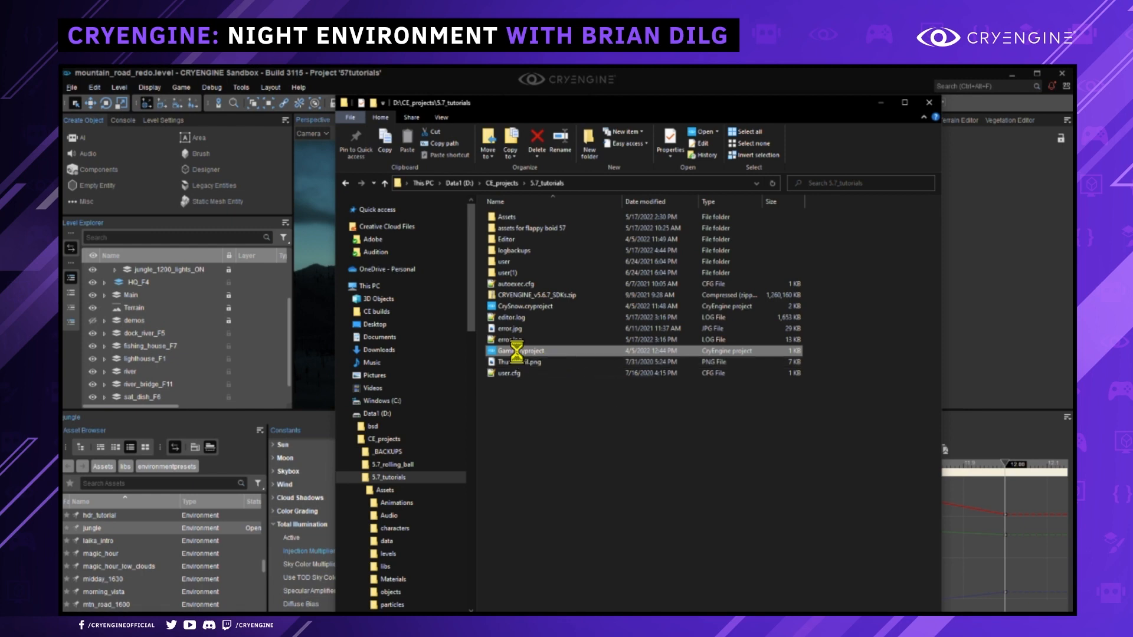
{"action": "right_click", "coordinate": [517, 352]}
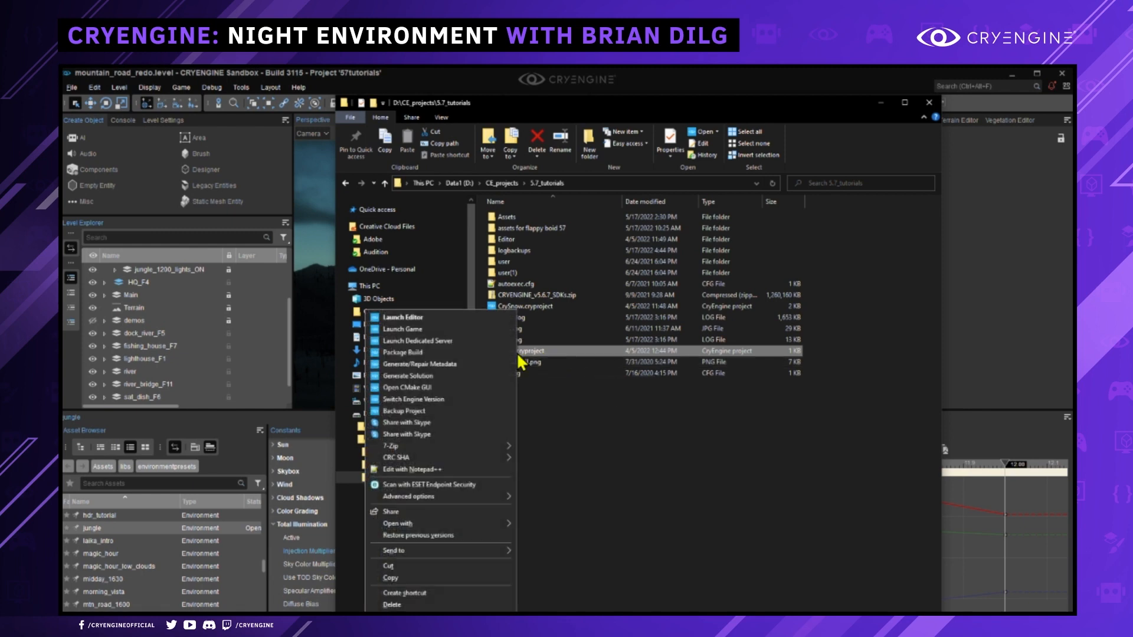
{"action": "left_click", "coordinate": [443, 469]}
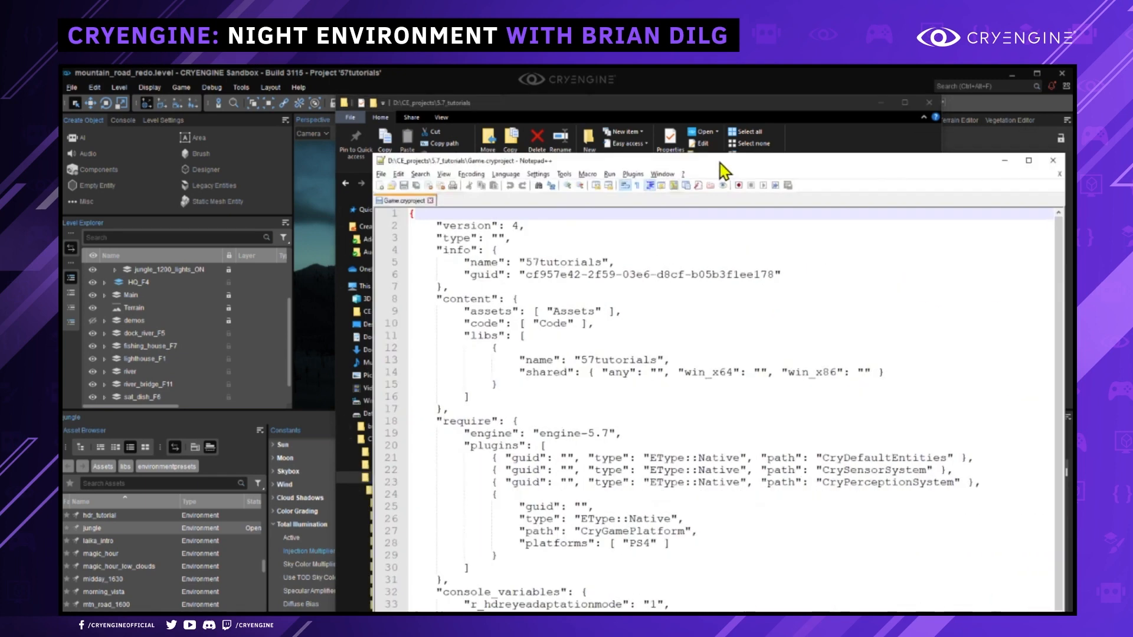
{"action": "left_click_drag", "start_coordinate": [720, 162], "coordinate": [581, 70]}
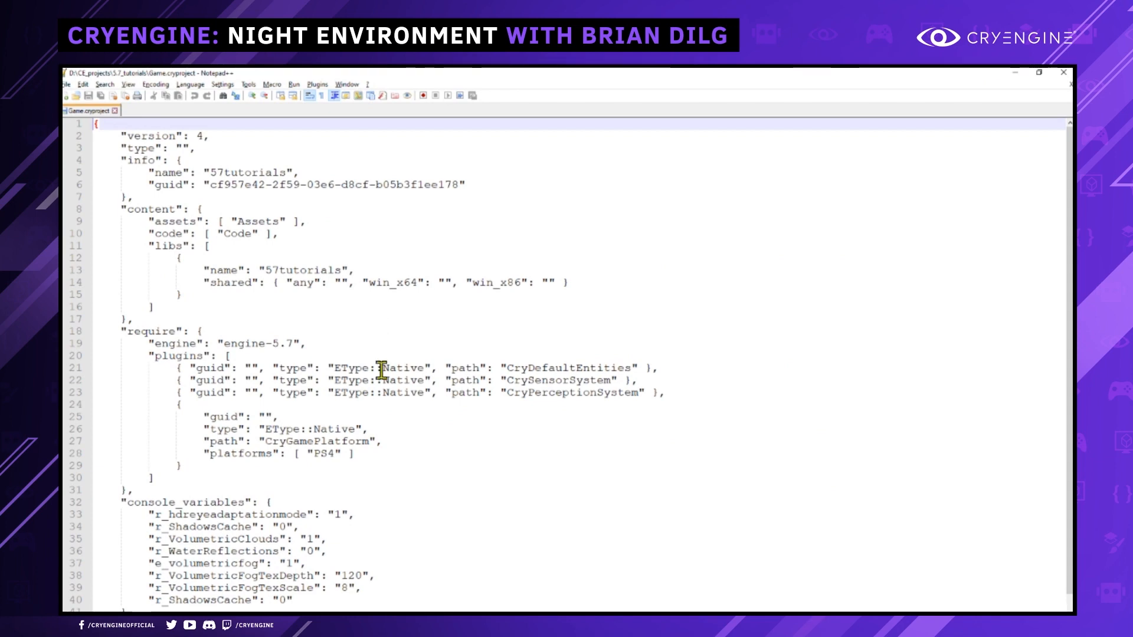
Select the console_variables block in Game.cryproject and enlarge the text to read its entries.
{"action": "scroll", "coordinate": [496, 367], "scroll_direction": "down", "scroll_amount": 1}
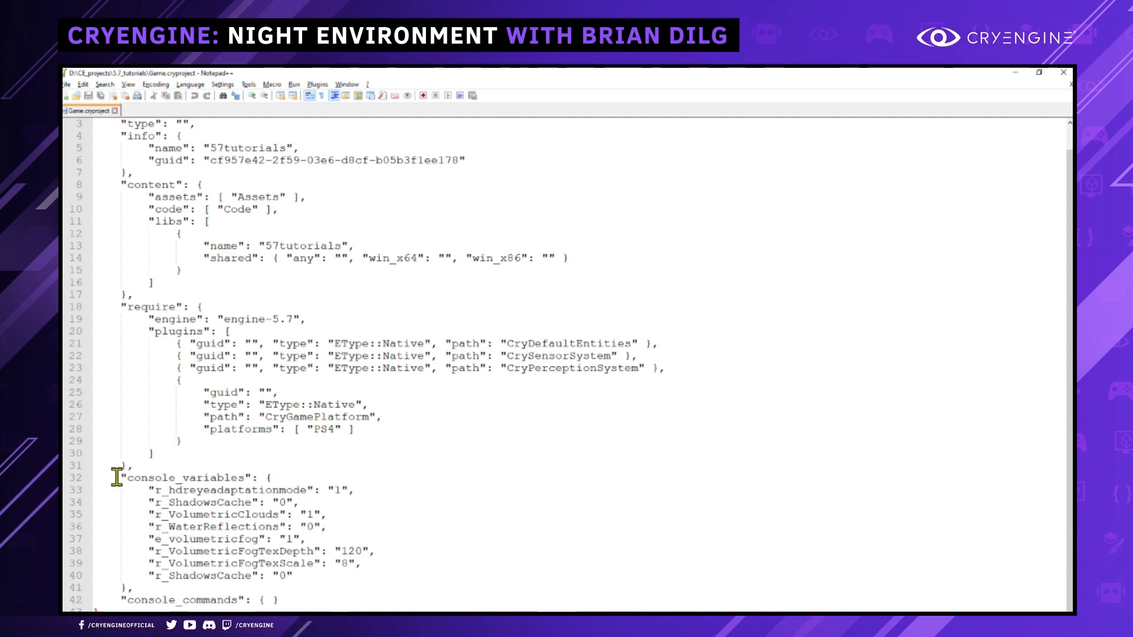
{"action": "left_click_drag", "start_coordinate": [94, 478], "coordinate": [313, 585]}
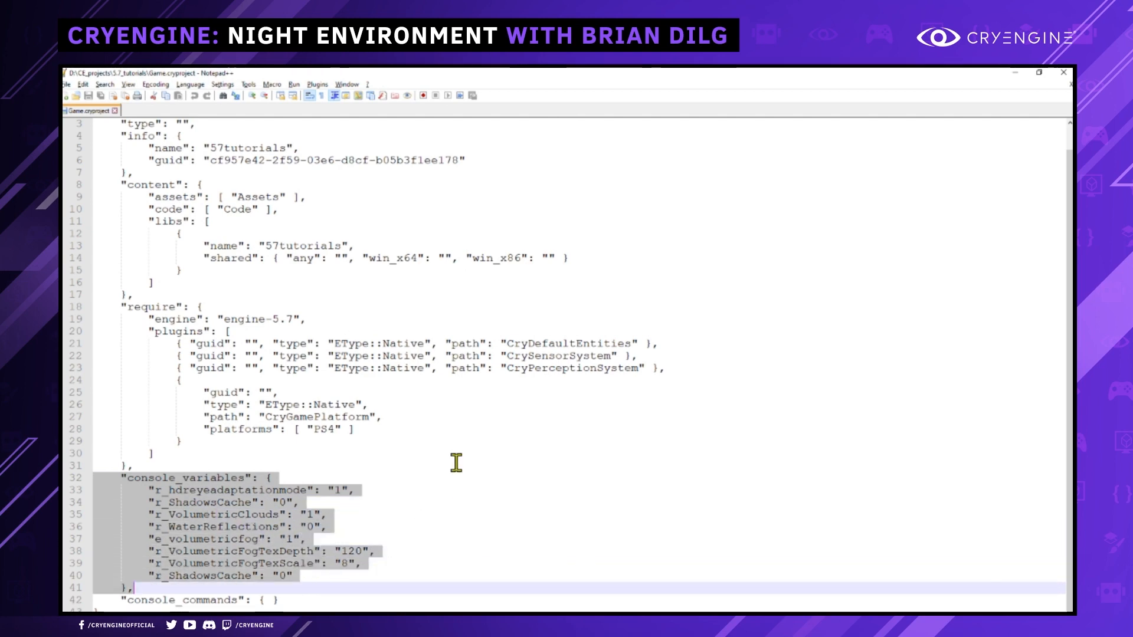
{"action": "scroll", "coordinate": [413, 488], "scroll_direction": "up", "scroll_amount": 2, "text": "ctrl"}
{"action": "scroll", "coordinate": [384, 487], "scroll_direction": "up", "scroll_amount": 1, "text": "ctrl"}
{"action": "scroll", "coordinate": [369, 501], "scroll_direction": "down", "scroll_amount": 4}
{"action": "scroll", "coordinate": [328, 506], "scroll_direction": "up", "scroll_amount": 1, "text": "ctrl"}
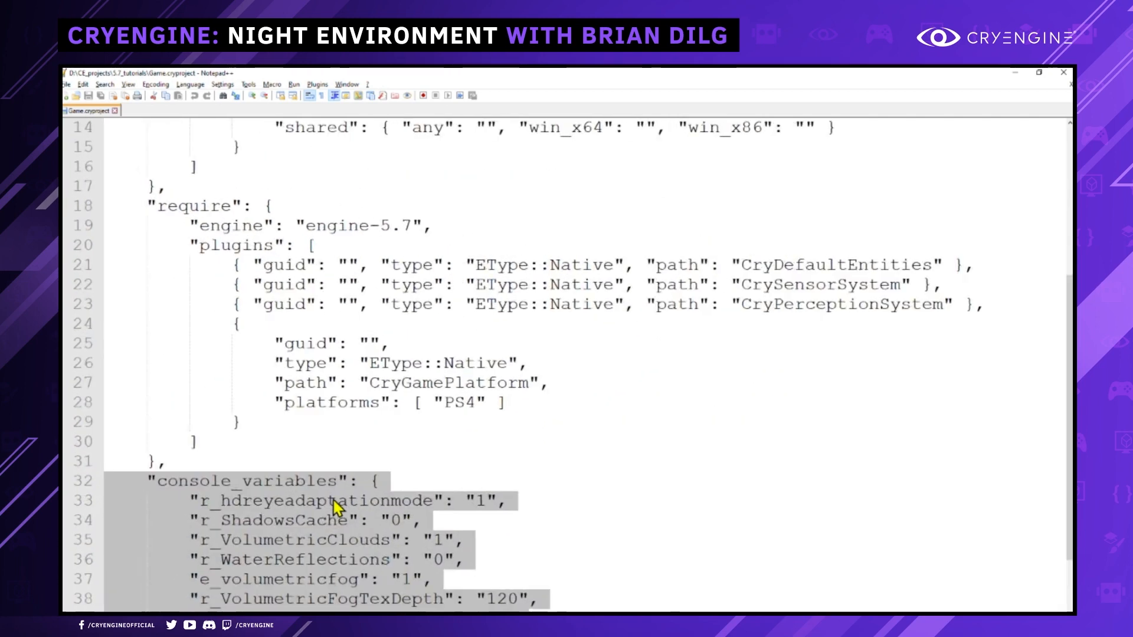
{"action": "scroll", "coordinate": [330, 501], "scroll_direction": "down", "scroll_amount": 2}
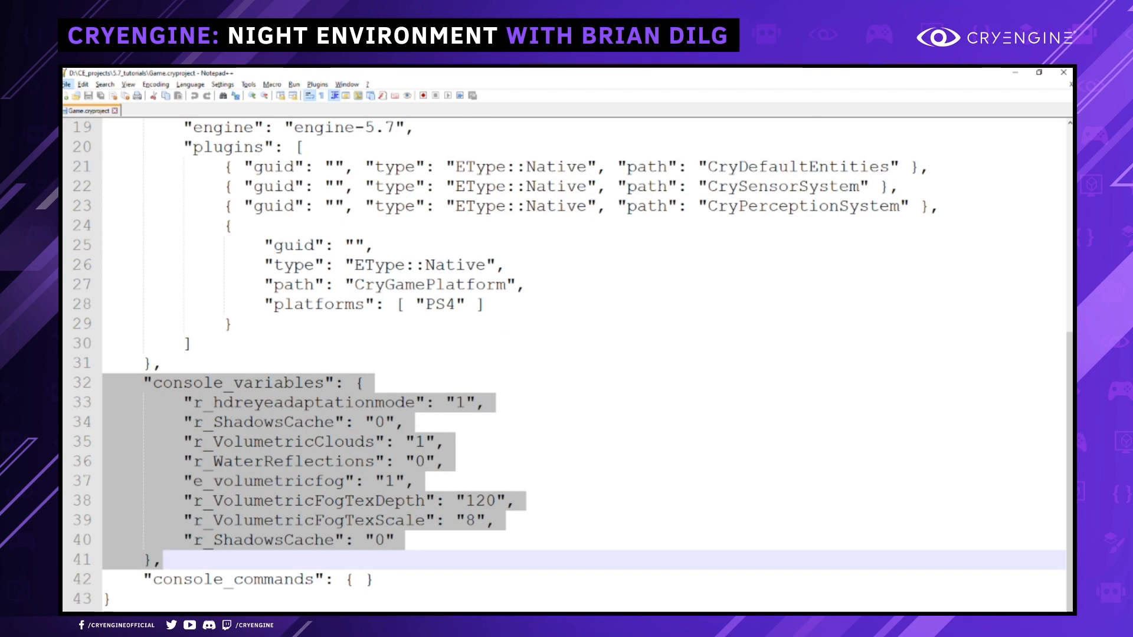
{"action": "key", "text": "alt+Tab"}
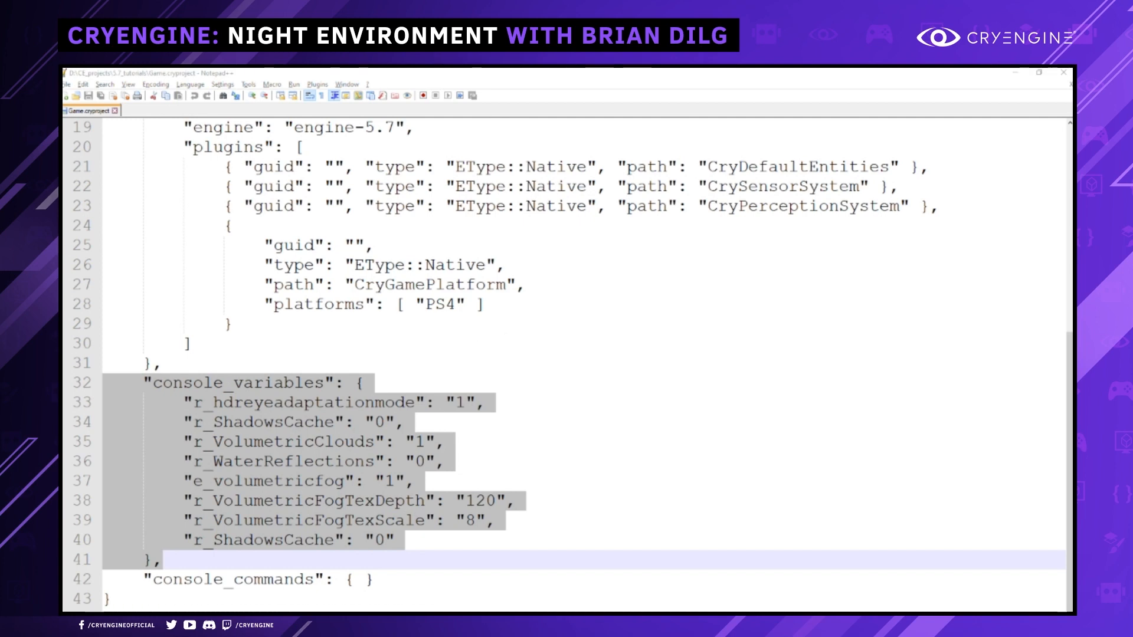
{"action": "key", "text": "super+d"}
{"action": "key", "text": "super+d"}
{"action": "key", "text": "super+d"}
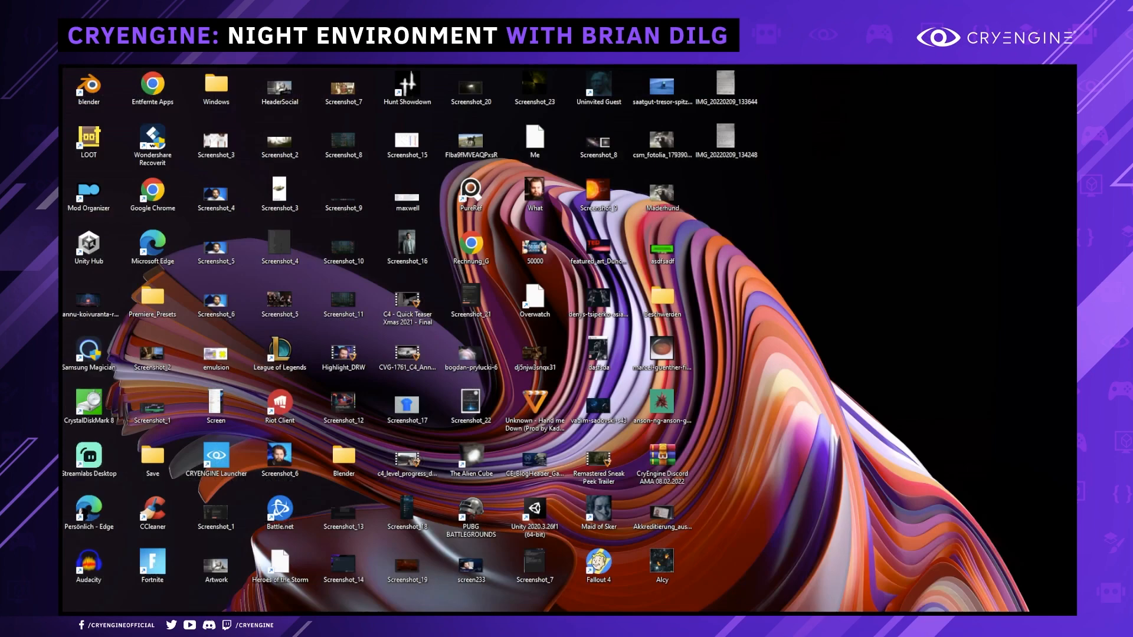
{"action": "key", "text": "super+d"}
Highlight the r_hdreyeadaptationmode variable name in the console_variables block to examine it, and clear the selection.
{"action": "left_click", "coordinate": [395, 382]}
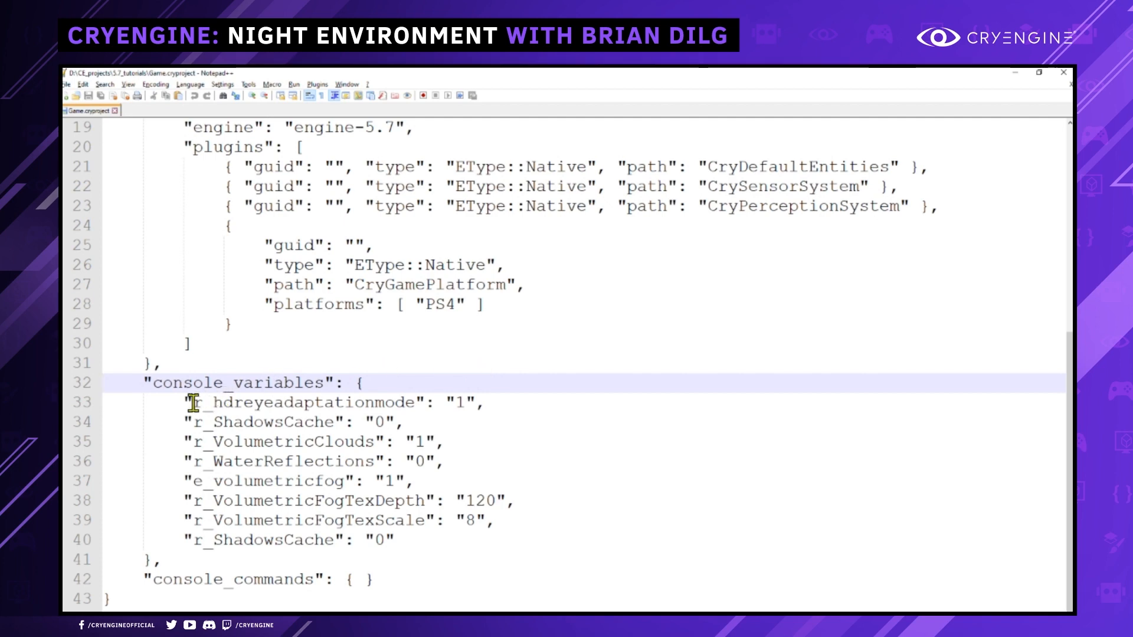
{"action": "left_click_drag", "start_coordinate": [195, 402], "coordinate": [416, 402]}
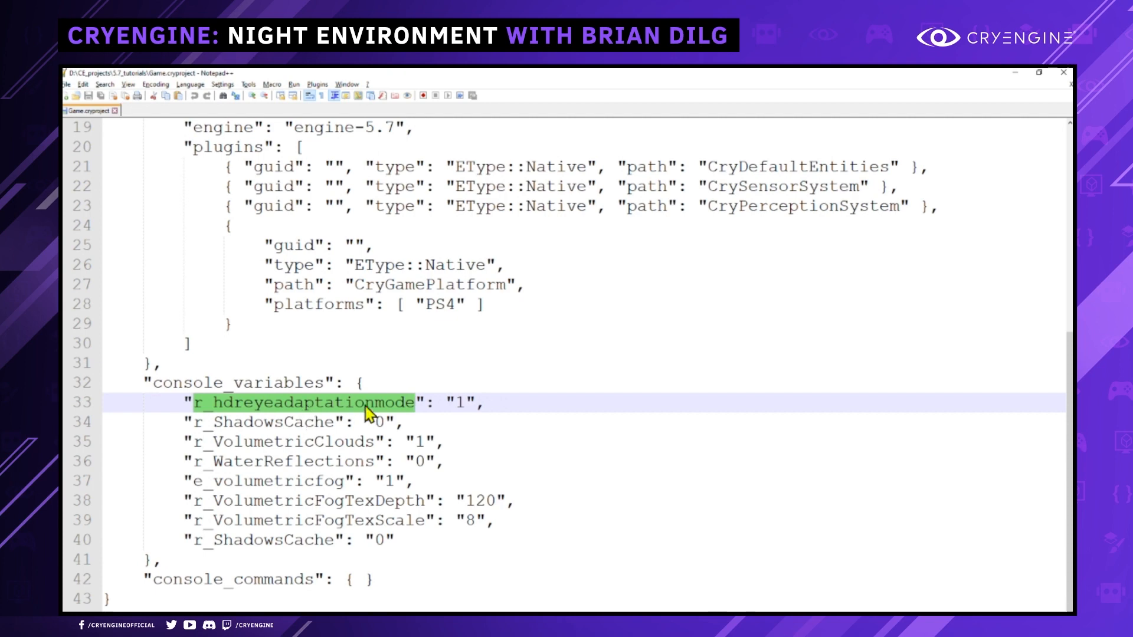
{"action": "left_click", "coordinate": [393, 404]}
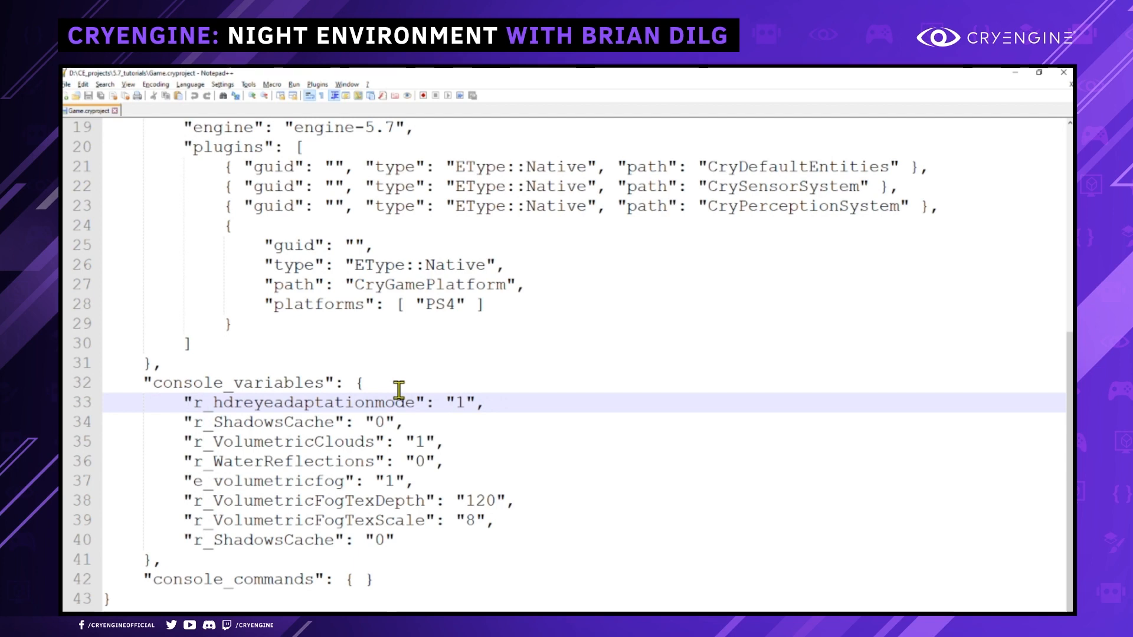
Switch to CRYENGINE Sandbox and check the night lighting at the saved lighthouse, fishing house and upriver crash viewpoints.
{"action": "key", "text": "alt+Tab"}
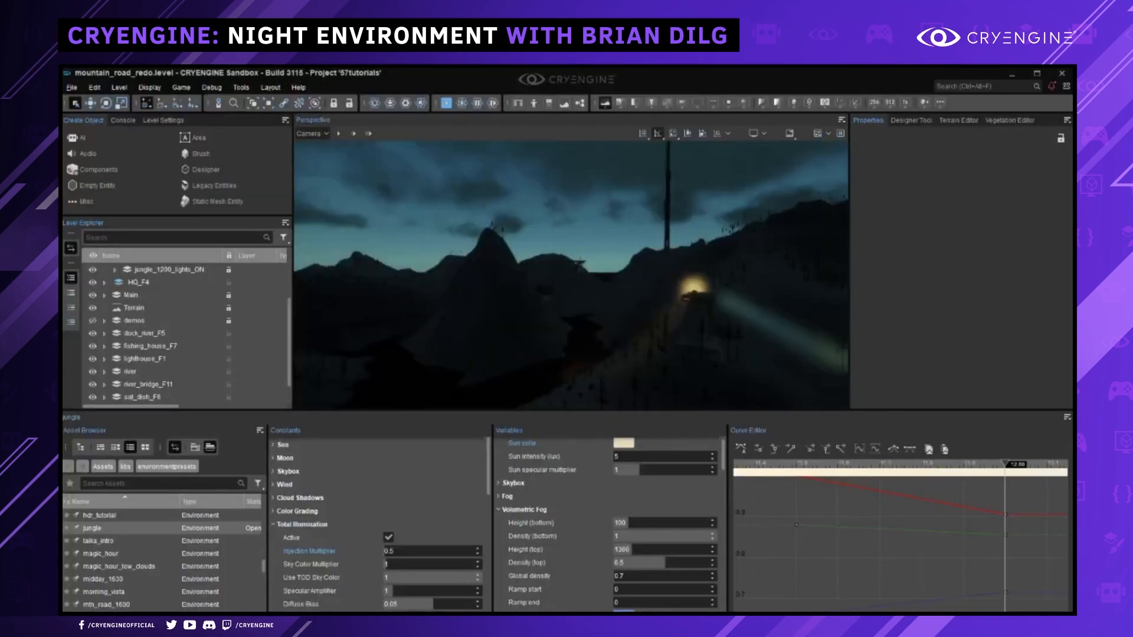
{"action": "right_click_drag", "start_coordinate": [696, 336], "coordinate": [663, 336]}
{"action": "key", "text": "shift+F1"}
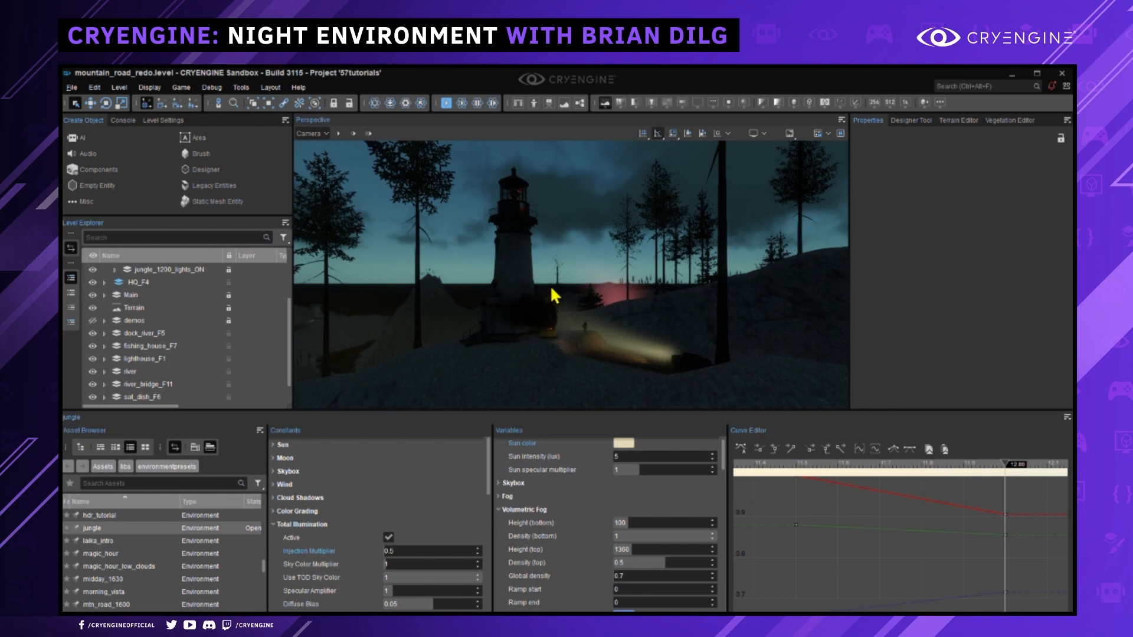
{"action": "key", "text": "shift+F7"}
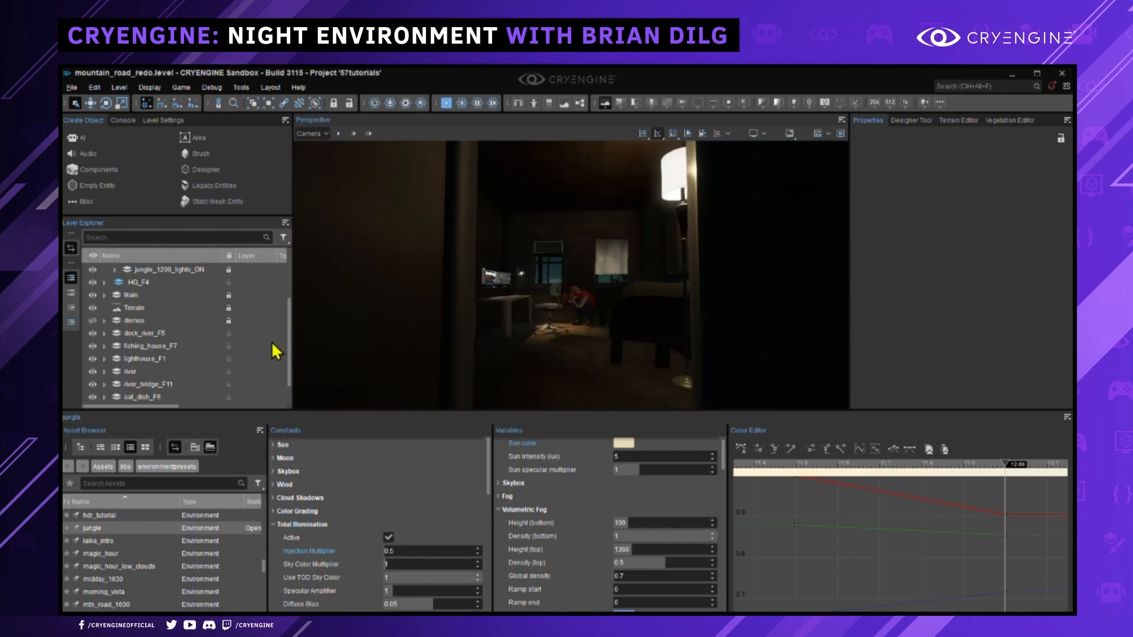
{"action": "scroll", "coordinate": [201, 326], "scroll_direction": "down", "scroll_amount": 1}
{"action": "key", "text": "shift+F3"}
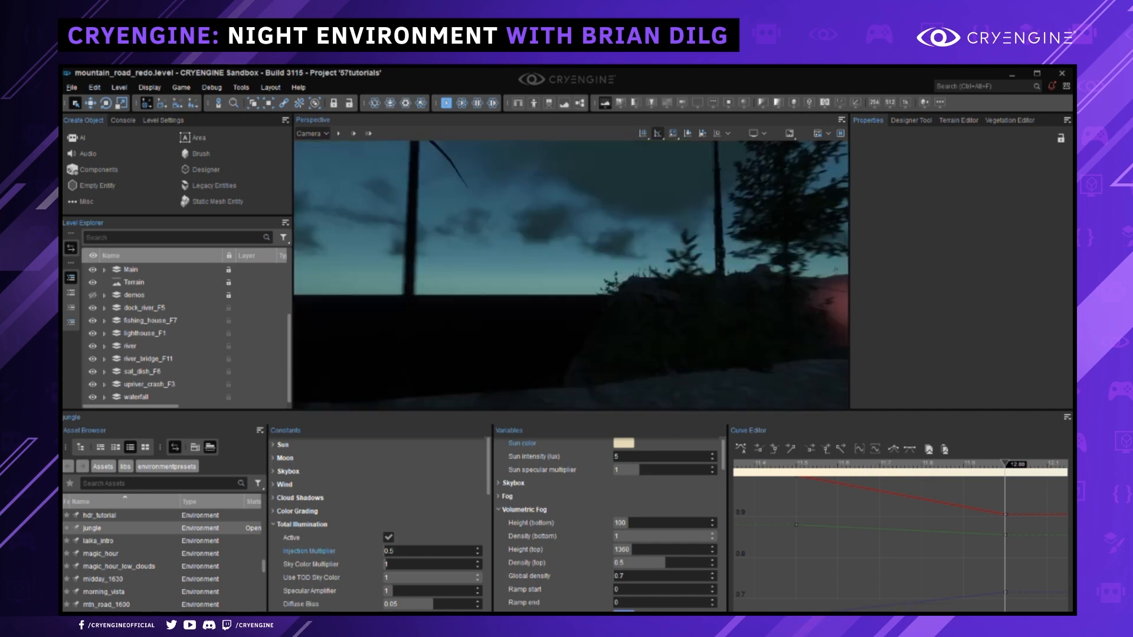
{"action": "right_click_drag", "start_coordinate": [565, 299], "coordinate": [413, 336]}
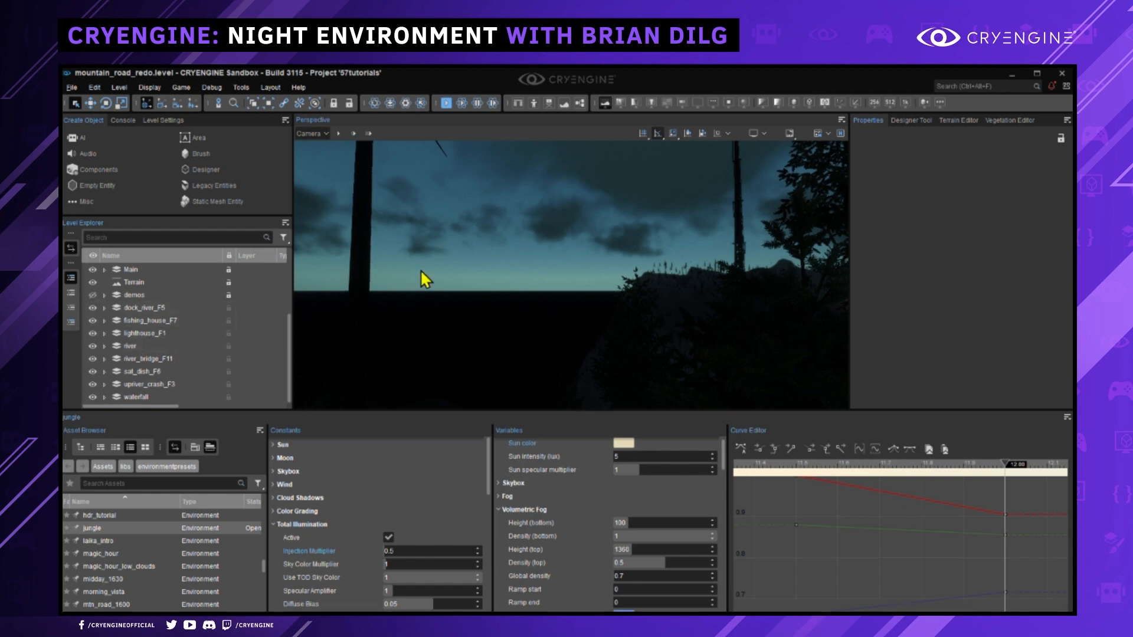
Go to the saved hangar viewpoint and fly through its interior to examine the lights, catwalk and parked vehicles at night.
{"action": "key", "text": "shift+F2"}
{"action": "key", "text": "w"}
{"action": "right_click_drag", "start_coordinate": [533, 274], "coordinate": [649, 273]}
{"action": "key", "text": "w"}
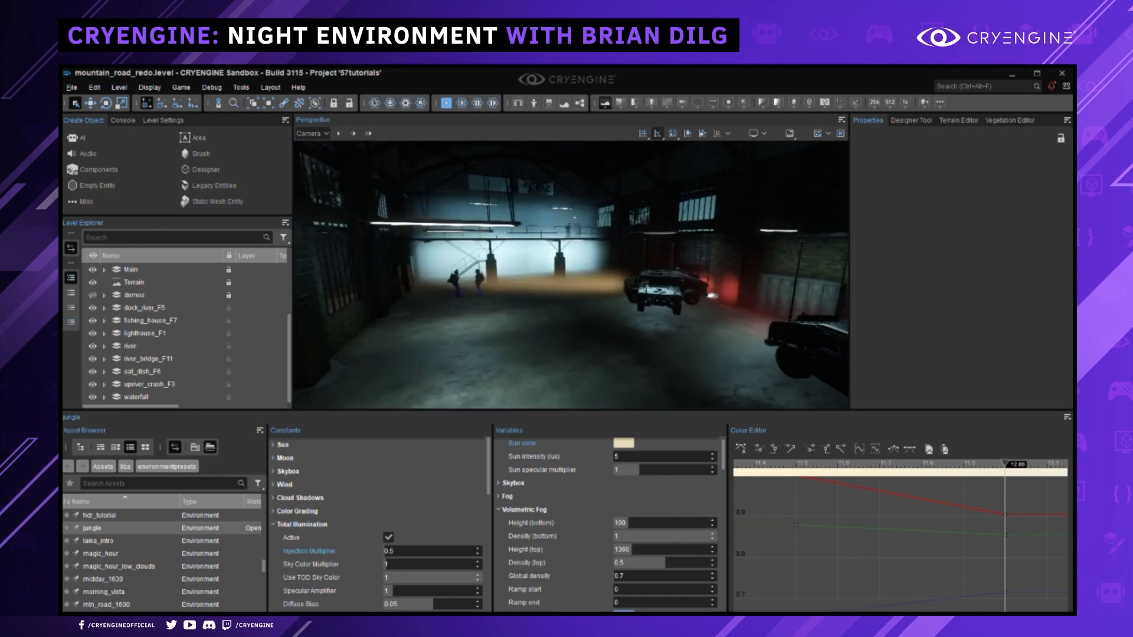
{"action": "scroll", "coordinate": [567, 274], "scroll_direction": "down", "scroll_amount": 5}
{"action": "scroll", "coordinate": [568, 273], "scroll_direction": "up", "scroll_amount": 5}
{"action": "scroll", "coordinate": [567, 272], "scroll_direction": "down", "scroll_amount": 6}
{"action": "scroll", "coordinate": [558, 269], "scroll_direction": "up", "scroll_amount": 7}
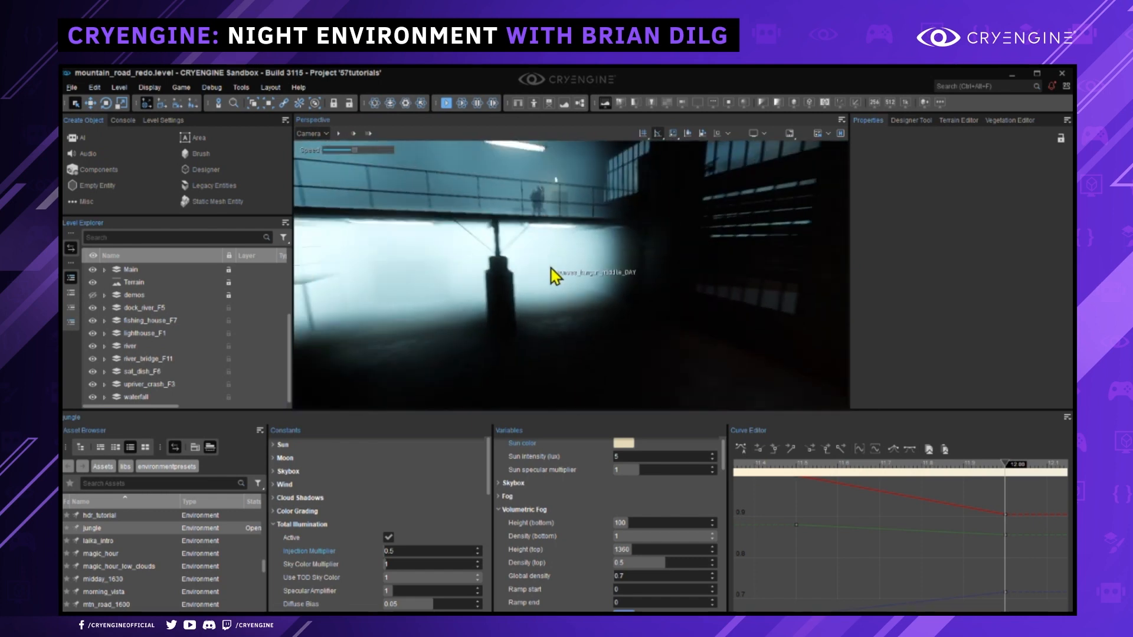
{"action": "key", "text": "s"}
{"action": "right_click_drag", "start_coordinate": [552, 270], "coordinate": [449, 264]}
{"action": "key", "text": "w"}
{"action": "key", "text": "s"}
{"action": "key", "text": "s"}
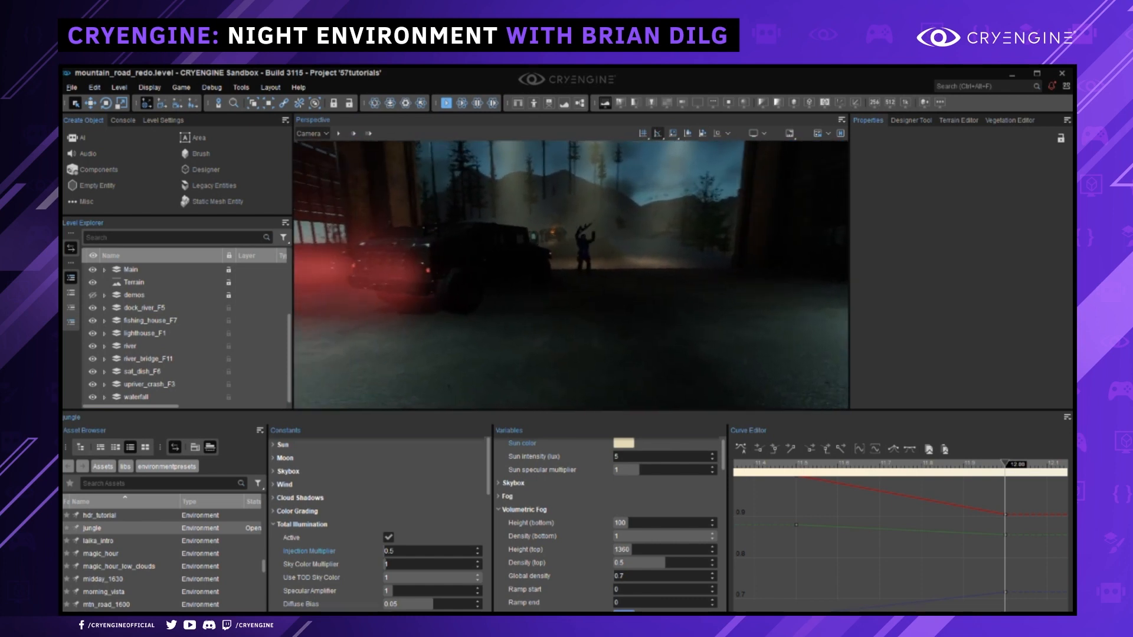
Load the day_night_cycle_2 environment preset with the view facing out through the hangar's open doorway.
{"action": "right_click_drag", "start_coordinate": [619, 255], "coordinate": [552, 254]}
{"action": "key", "text": "w"}
{"action": "key", "text": "w"}
{"action": "key", "text": "w"}
{"action": "key", "text": "s"}
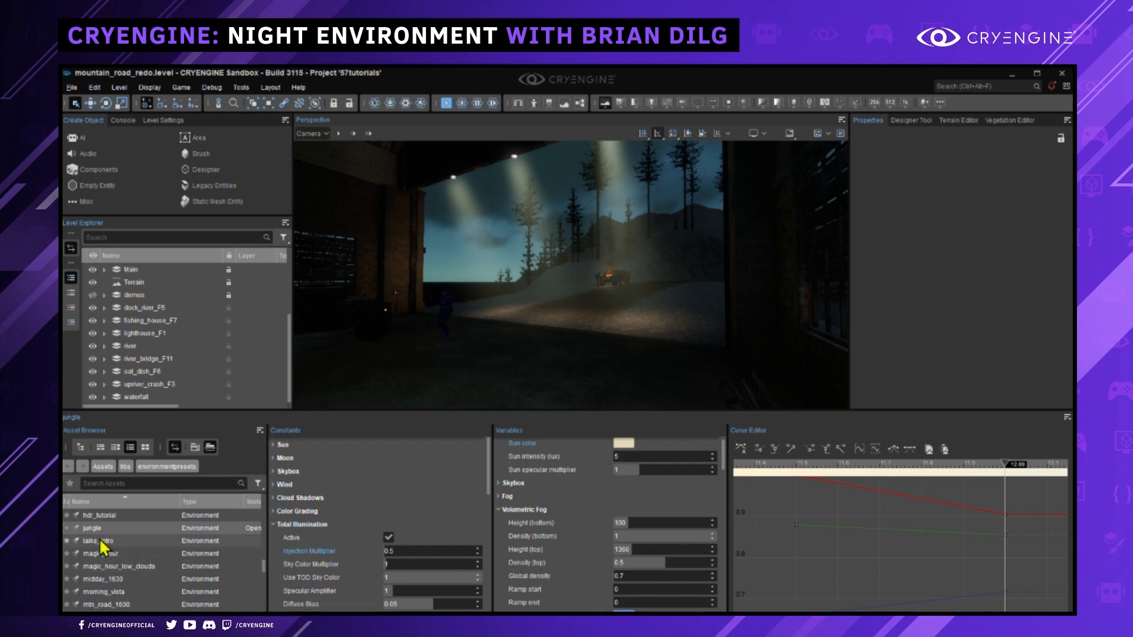
{"action": "scroll", "coordinate": [103, 547], "scroll_direction": "up", "scroll_amount": 4}
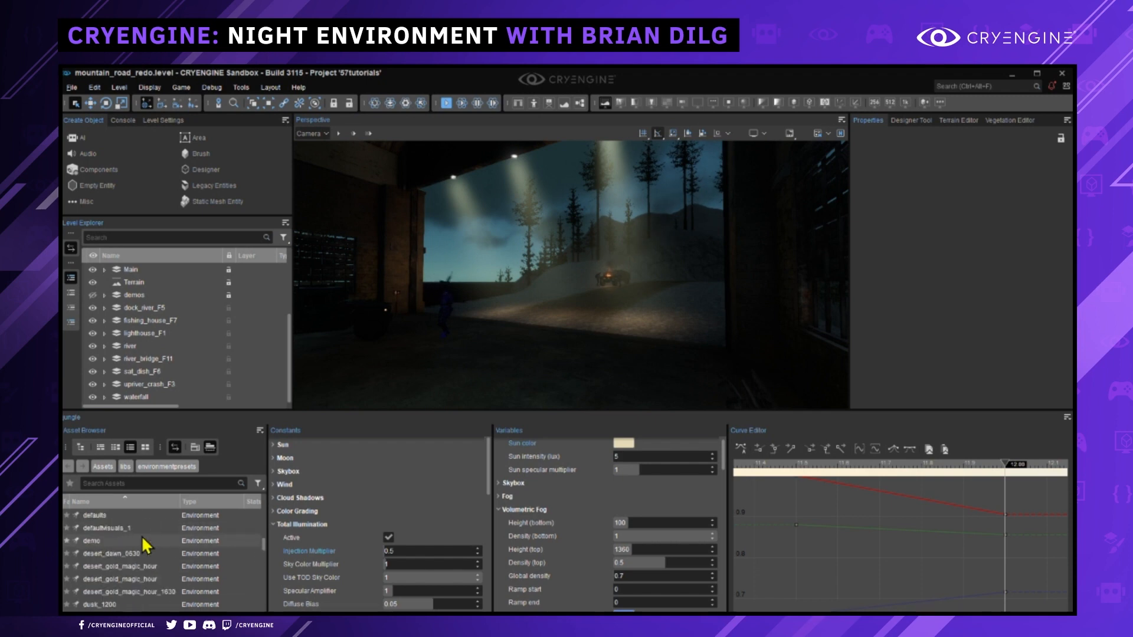
{"action": "double_click", "coordinate": [148, 528]}
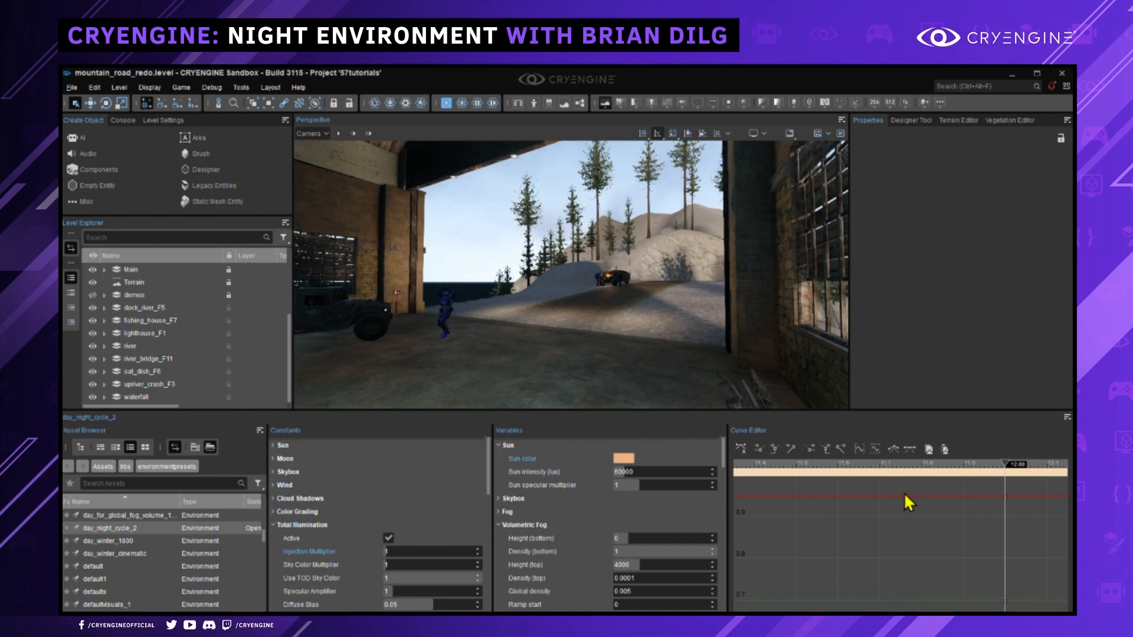
Fly back and forth between the hangar interior and the soldier at its back door to examine how exposure adapts in daylight.
{"action": "right_click_drag", "start_coordinate": [609, 307], "coordinate": [466, 309]}
{"action": "right_click_drag", "start_coordinate": [599, 289], "coordinate": [646, 294]}
{"action": "key", "text": "a"}
{"action": "key", "text": "w"}
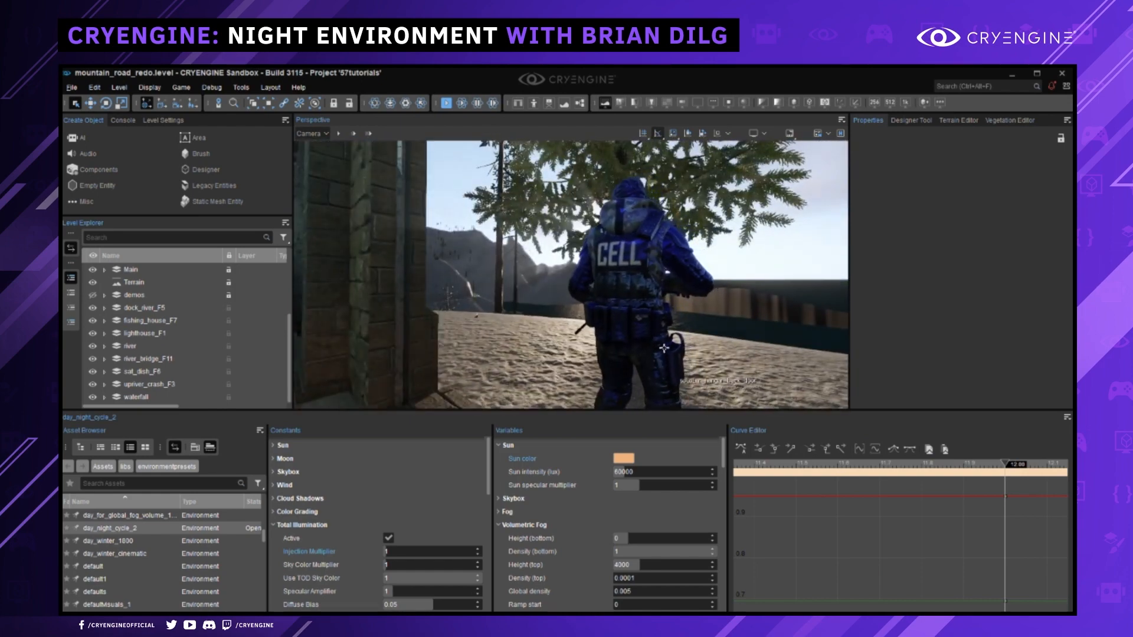
{"action": "key", "text": "s"}
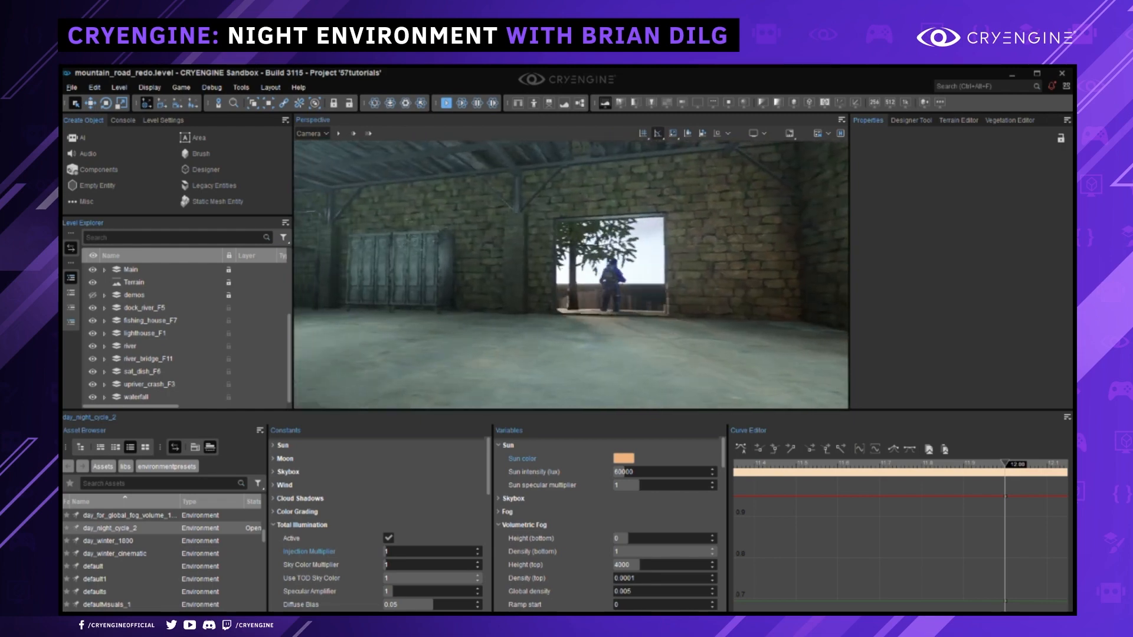
{"action": "key", "text": "s"}
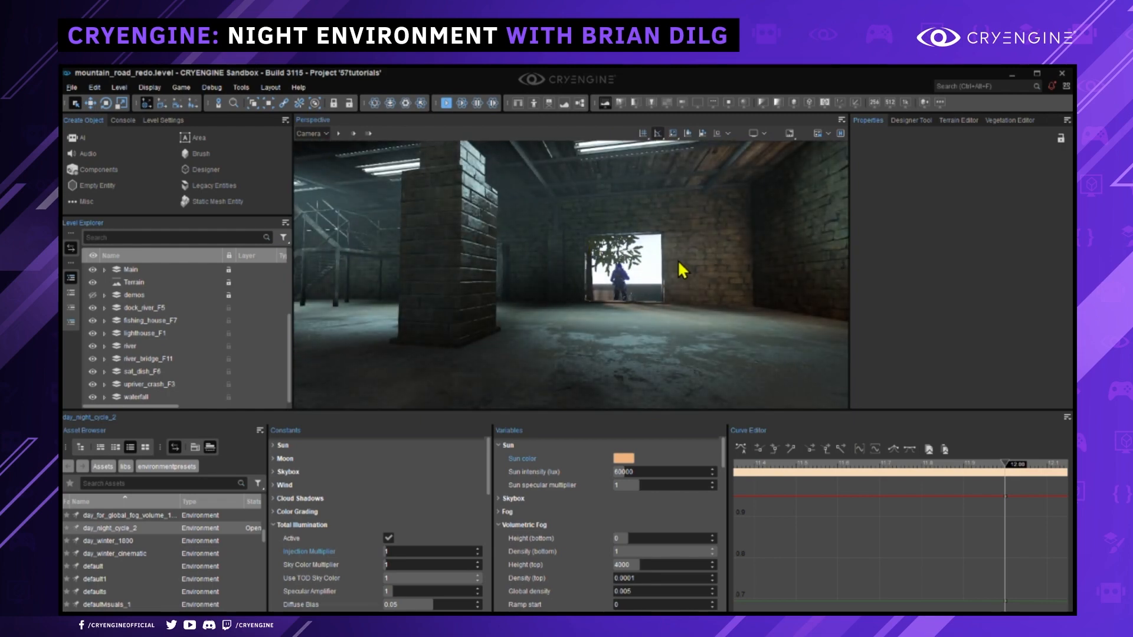
{"action": "key", "text": "w"}
{"action": "key", "text": "w"}
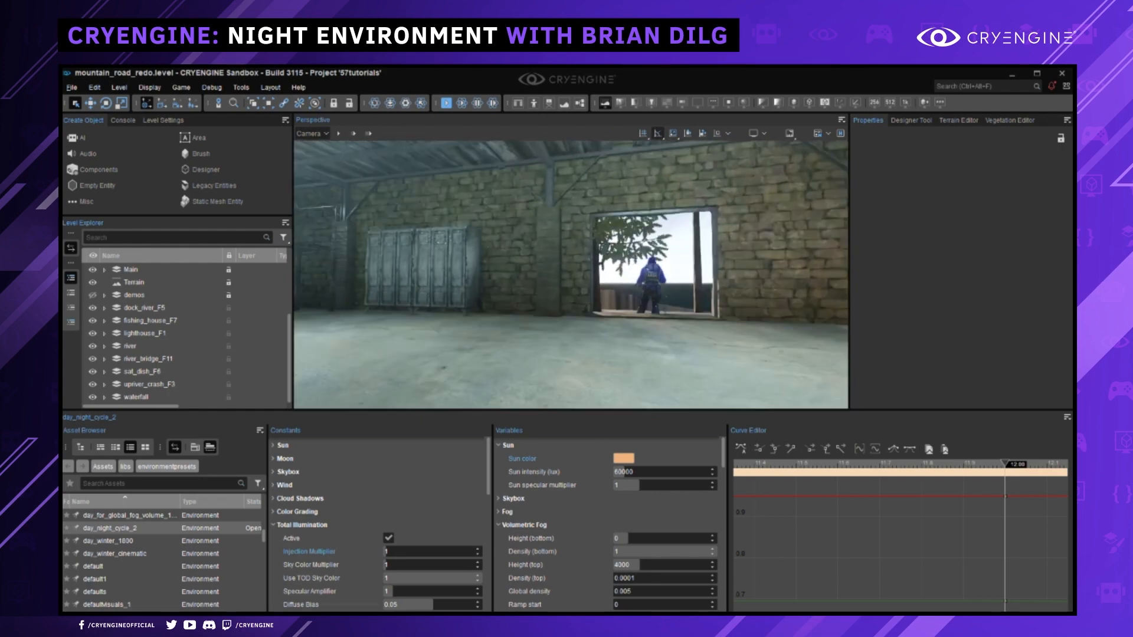
{"action": "key", "text": "w"}
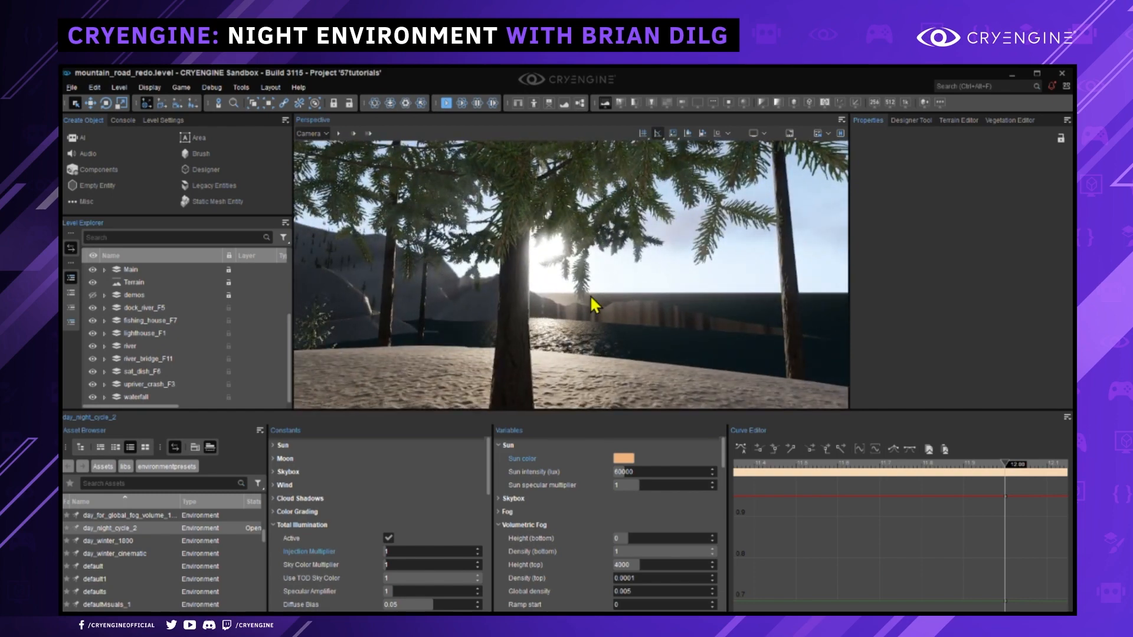
{"action": "right_click_drag", "start_coordinate": [565, 295], "coordinate": [565, 294]}
{"action": "key", "text": "s"}
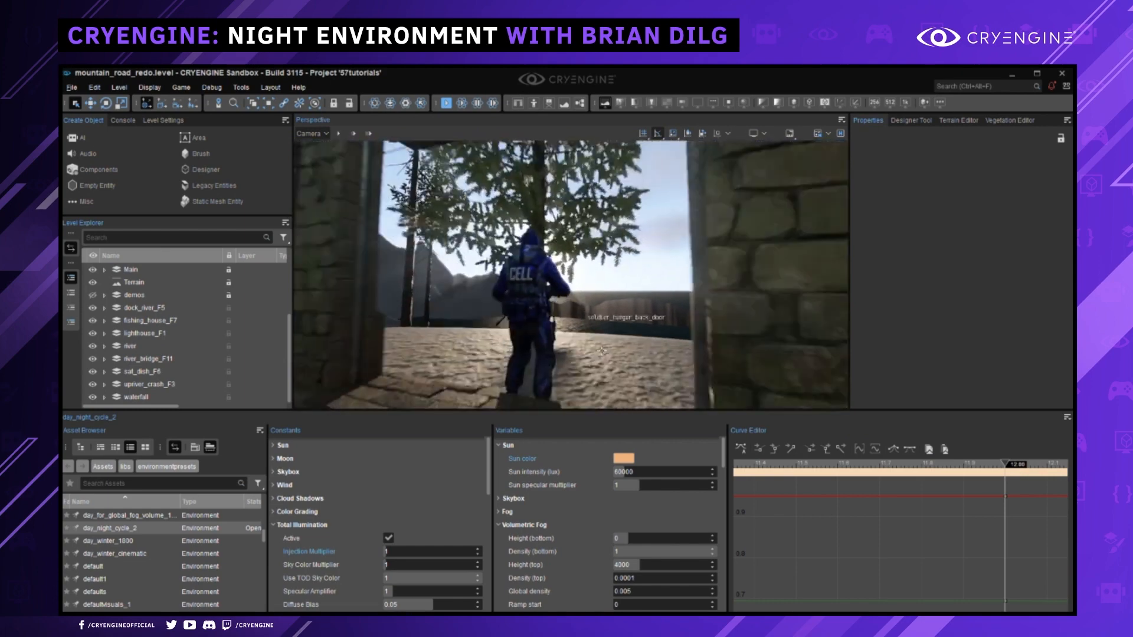
Examine the preset's HDR variables, including EV Min, EV Max and EV Auto compensation, along with Depth Of Field and Shadows.
{"action": "scroll", "coordinate": [638, 527], "scroll_direction": "down", "scroll_amount": 10}
{"action": "scroll", "coordinate": [619, 527], "scroll_direction": "down", "scroll_amount": 10}
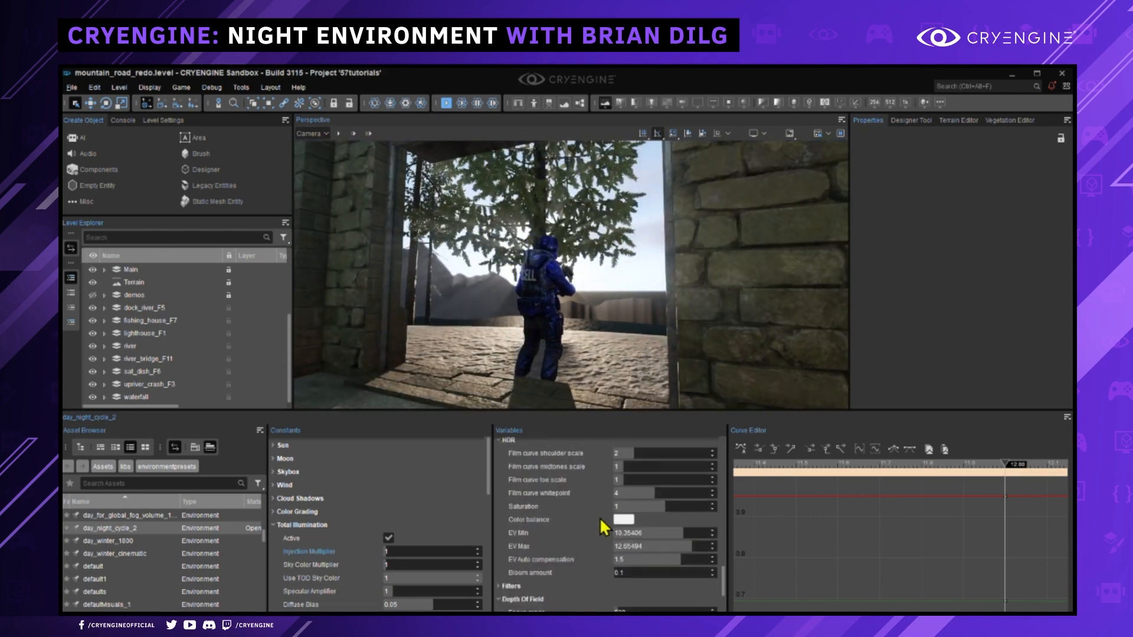
{"action": "scroll", "coordinate": [583, 552], "scroll_direction": "up", "scroll_amount": 5}
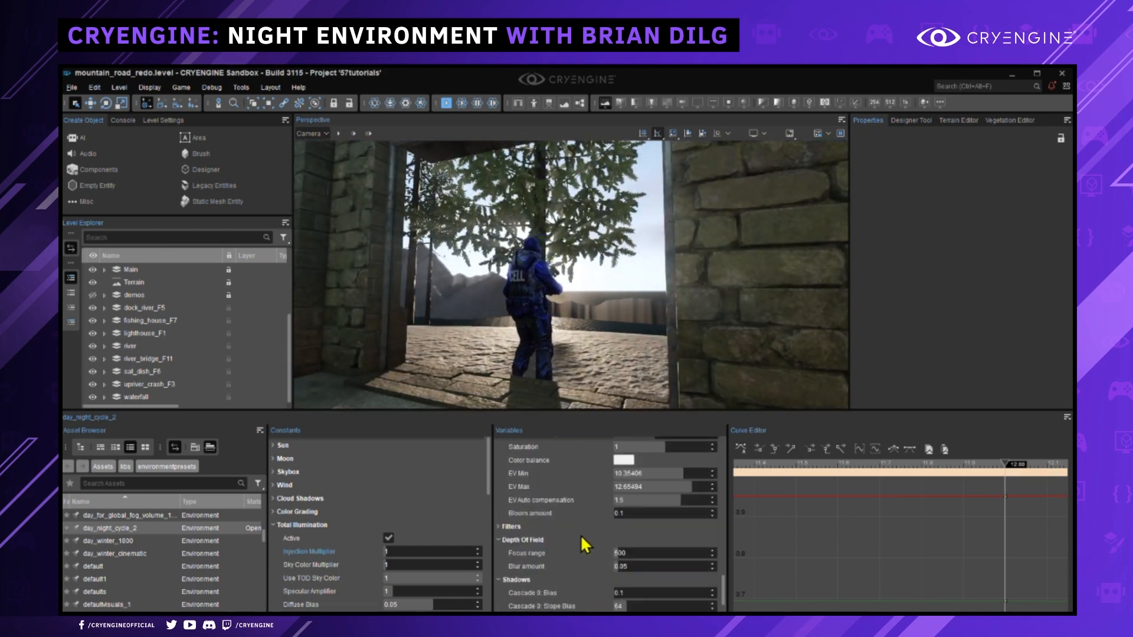
{"action": "left_click", "coordinate": [506, 582]}
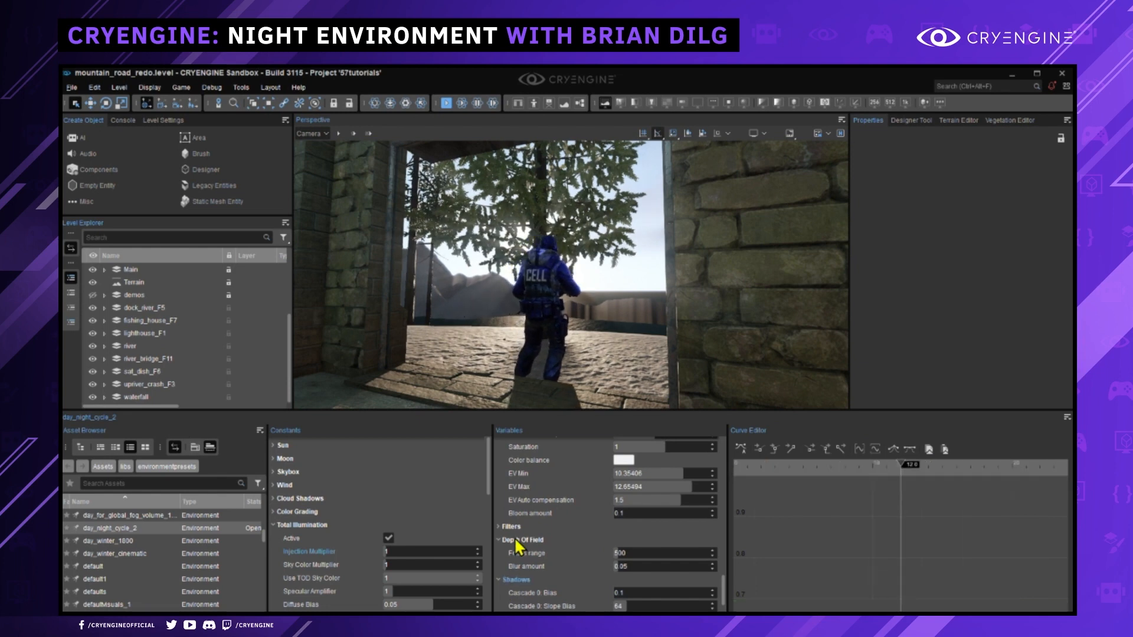
{"action": "scroll", "coordinate": [514, 540], "scroll_direction": "down", "scroll_amount": 2}
{"action": "scroll", "coordinate": [511, 528], "scroll_direction": "up", "scroll_amount": 3}
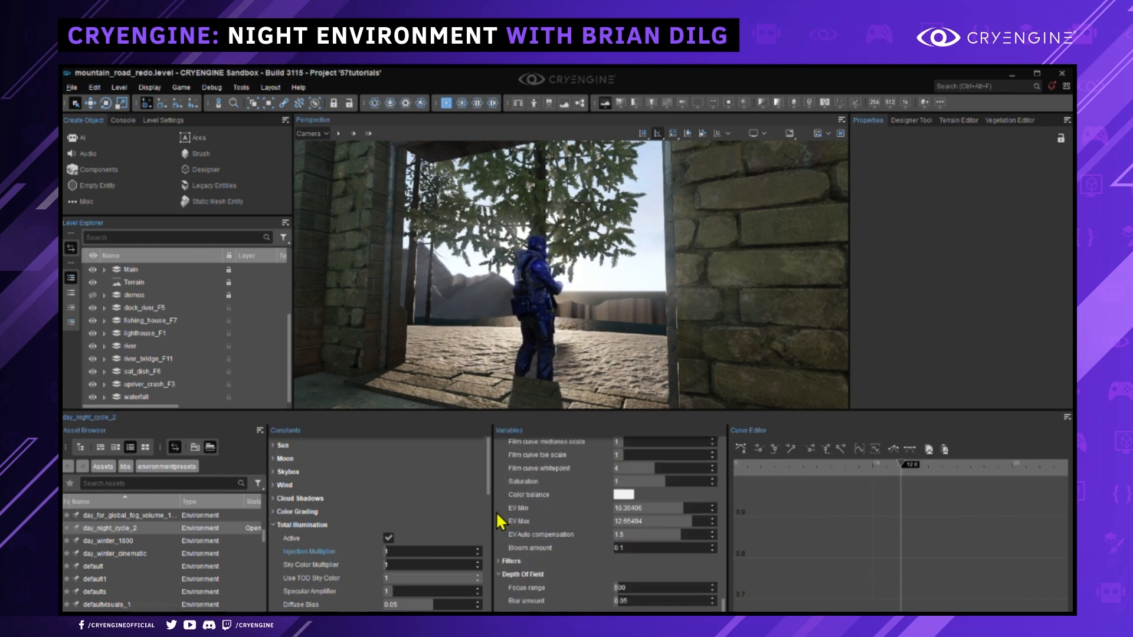
Switch to Game.cryproject in Notepad++ and examine the r_hdreyeadaptationmode entry under console_variables.
{"action": "scroll", "coordinate": [513, 499], "scroll_direction": "up", "scroll_amount": 2}
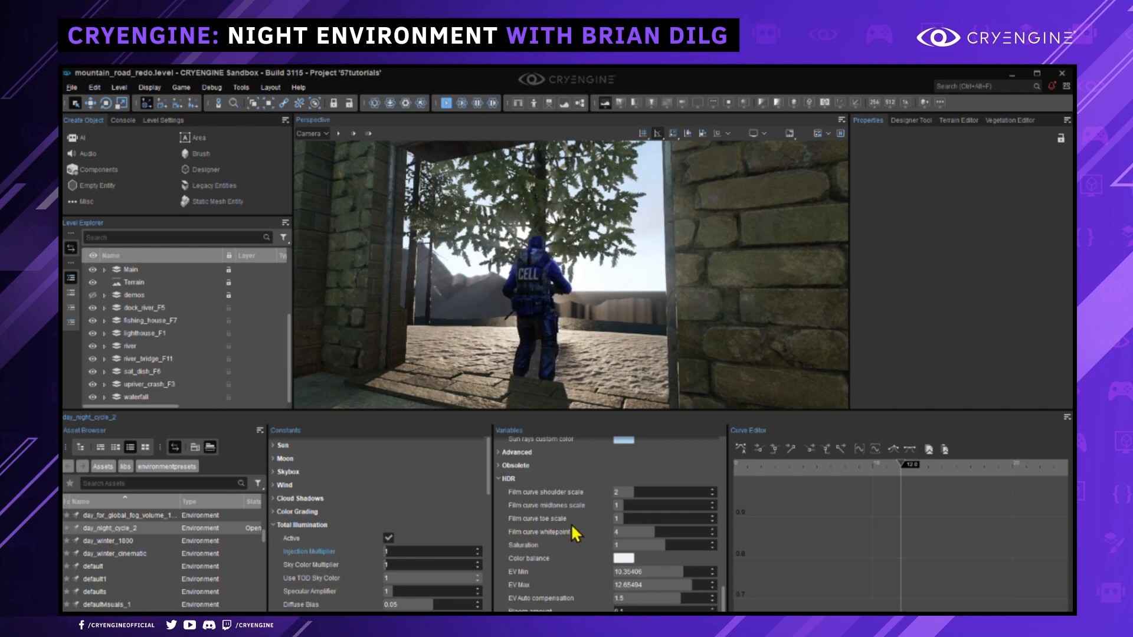
{"action": "key", "text": "alt+Tab"}
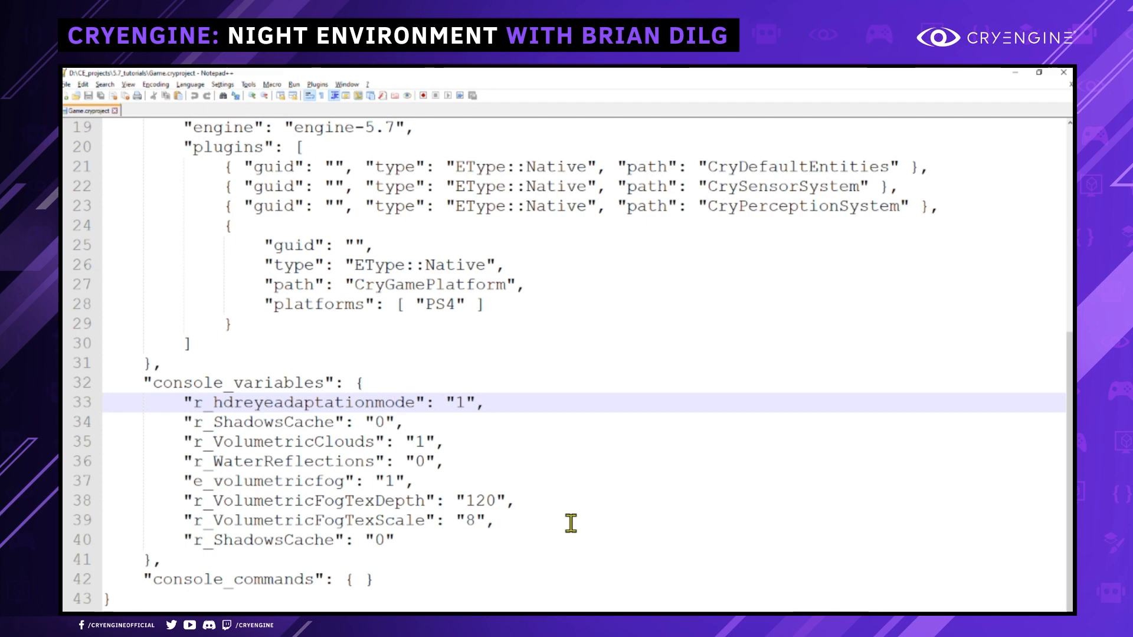
{"action": "double_click", "coordinate": [300, 401]}
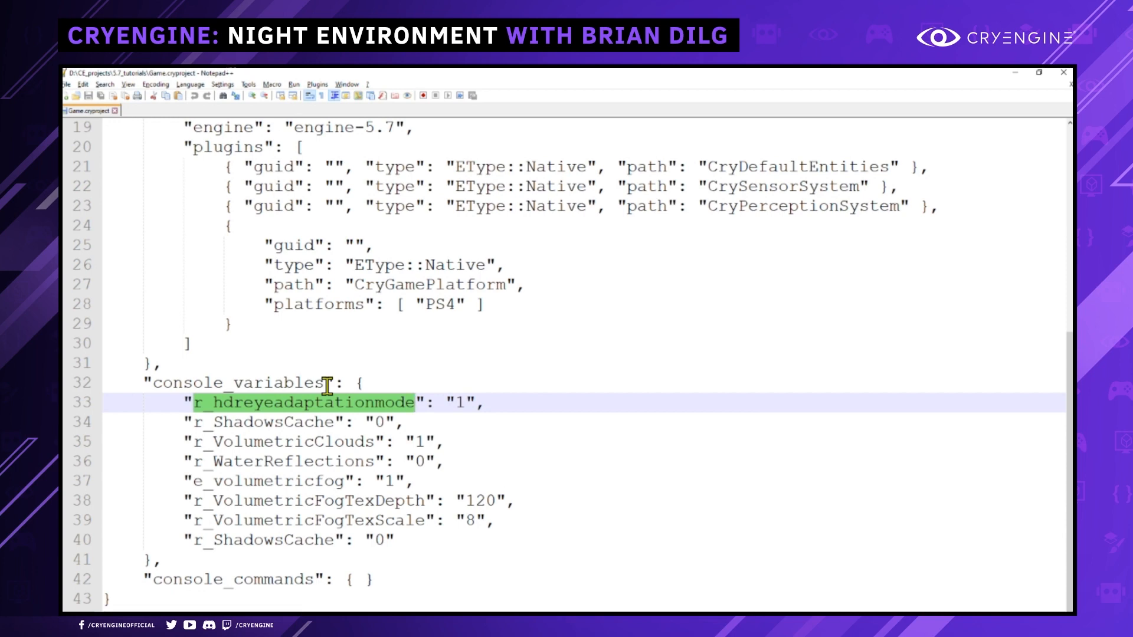
{"action": "key", "text": "Home"}
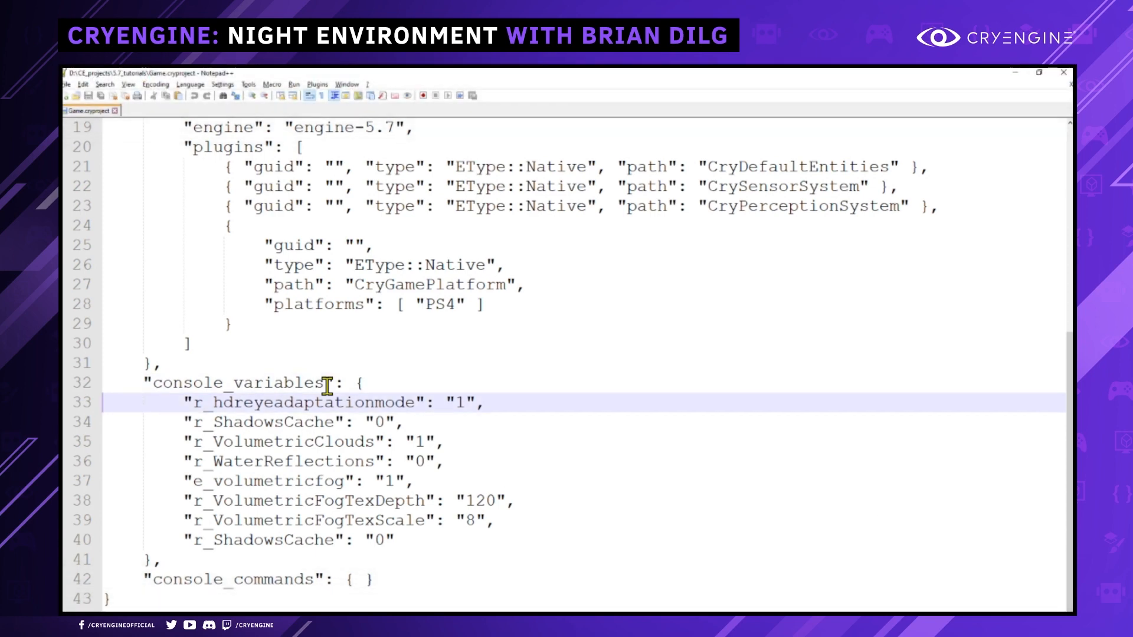
{"action": "key", "text": "Home"}
{"action": "key", "text": "Right"}
{"action": "key", "text": "shift+End"}
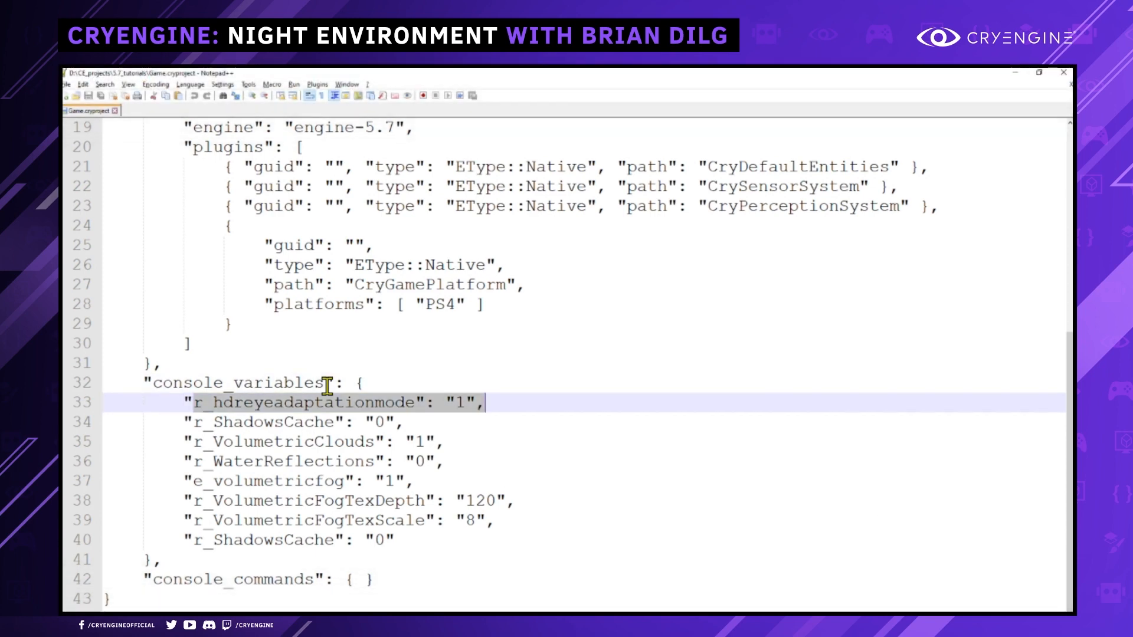
{"action": "key", "text": "ctrl+shift+Left"}
{"action": "key", "text": "ctrl+shift+Left"}
{"action": "key", "text": "ctrl+shift+Left"}
{"action": "key", "text": "ctrl+shift+Left"}
{"action": "key", "text": "ctrl+shift+Left"}
{"action": "key", "text": "ctrl+shift+Right"}
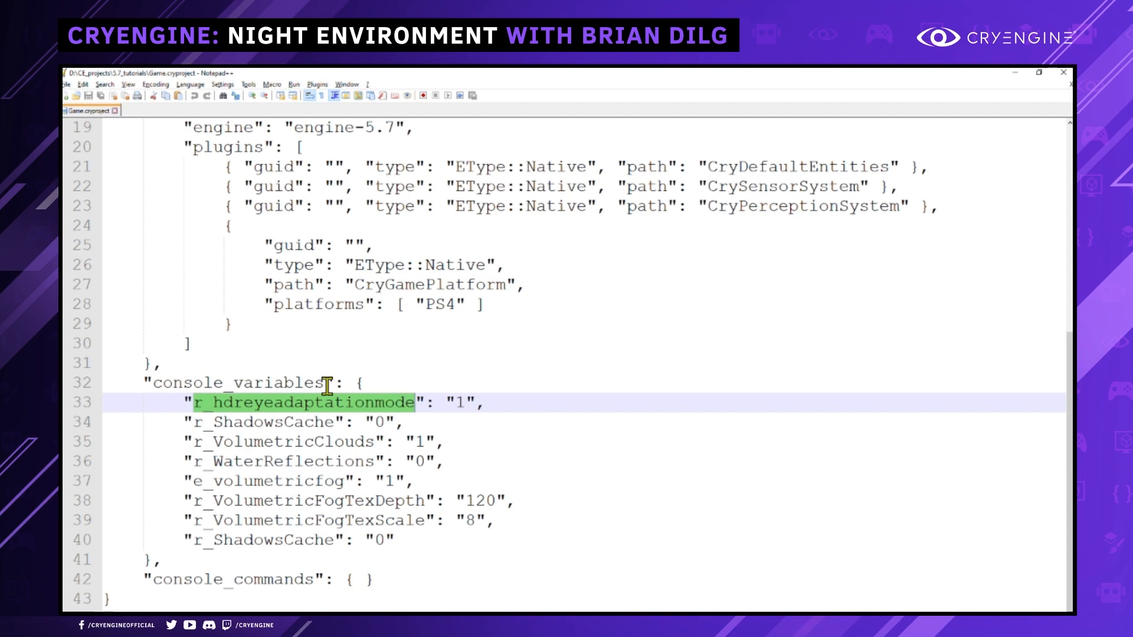
{"action": "key", "text": "End"}
{"action": "key", "text": "Left"}
{"action": "key", "text": "Left"}
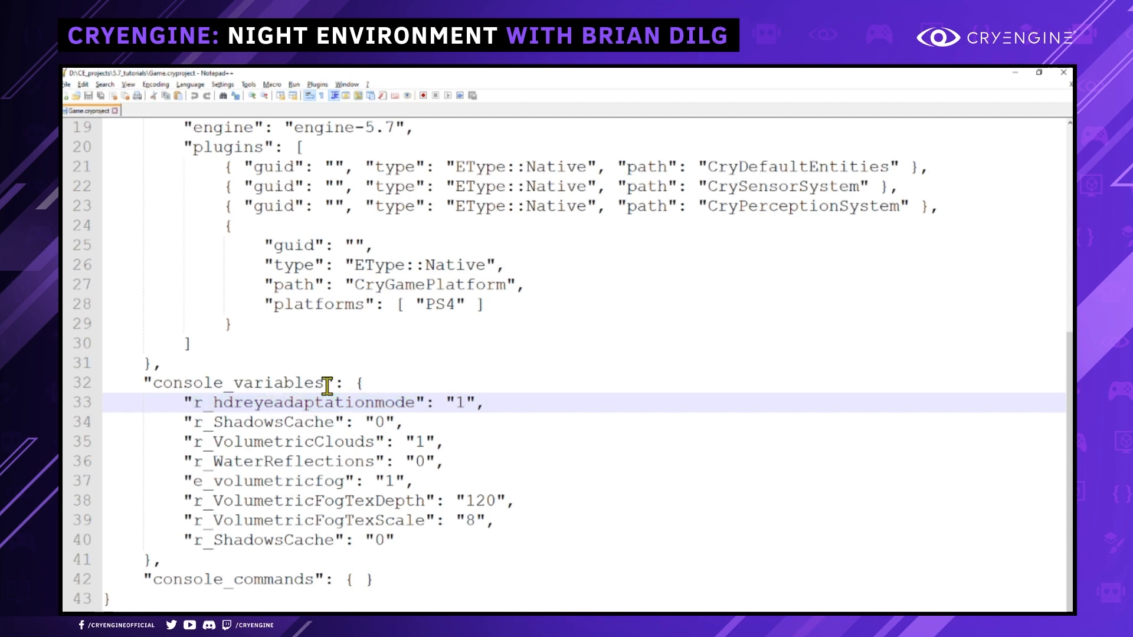
{"action": "key", "text": "Home"}
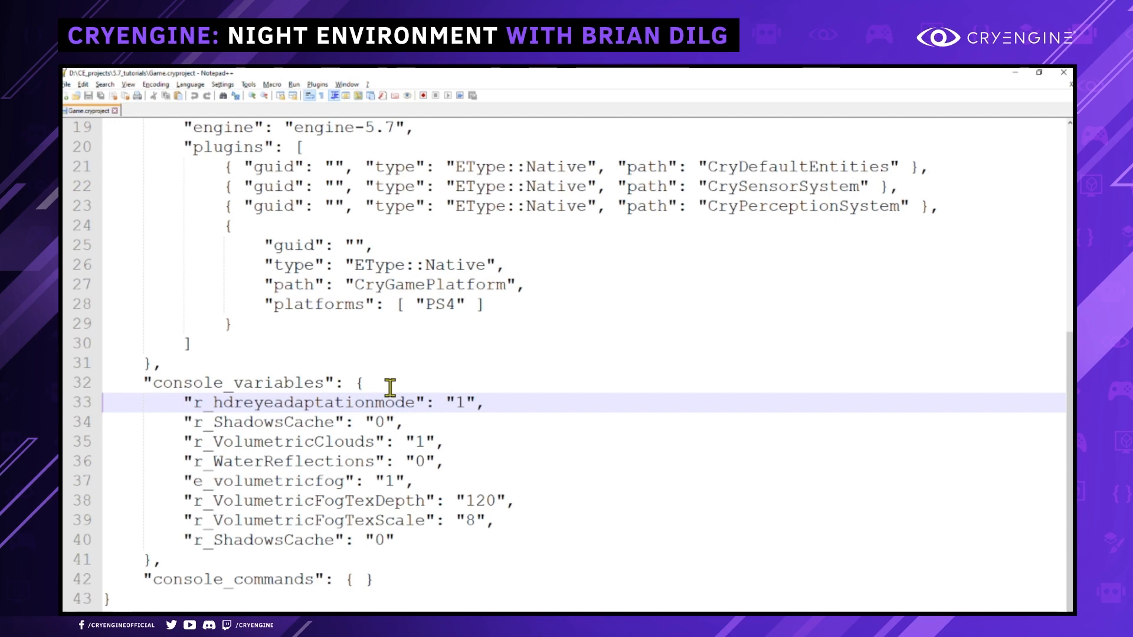
Examine the r_ShadowsCache and r_VolumetricClouds entries below the eye adaptation variable.
{"action": "key", "text": "shift+Down"}
{"action": "key", "text": "shift+Down"}
{"action": "key", "text": "shift+Down"}
{"action": "key", "text": "shift+Up"}
{"action": "key", "text": "shift+Up"}
{"action": "key", "text": "shift+Up"}
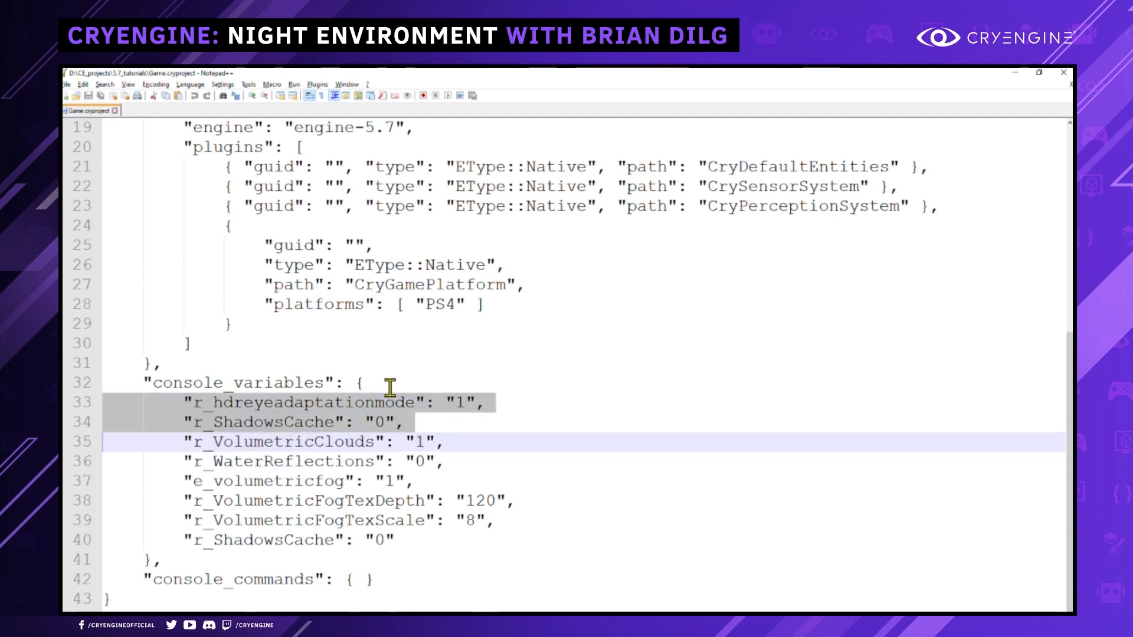
{"action": "key", "text": "Down"}
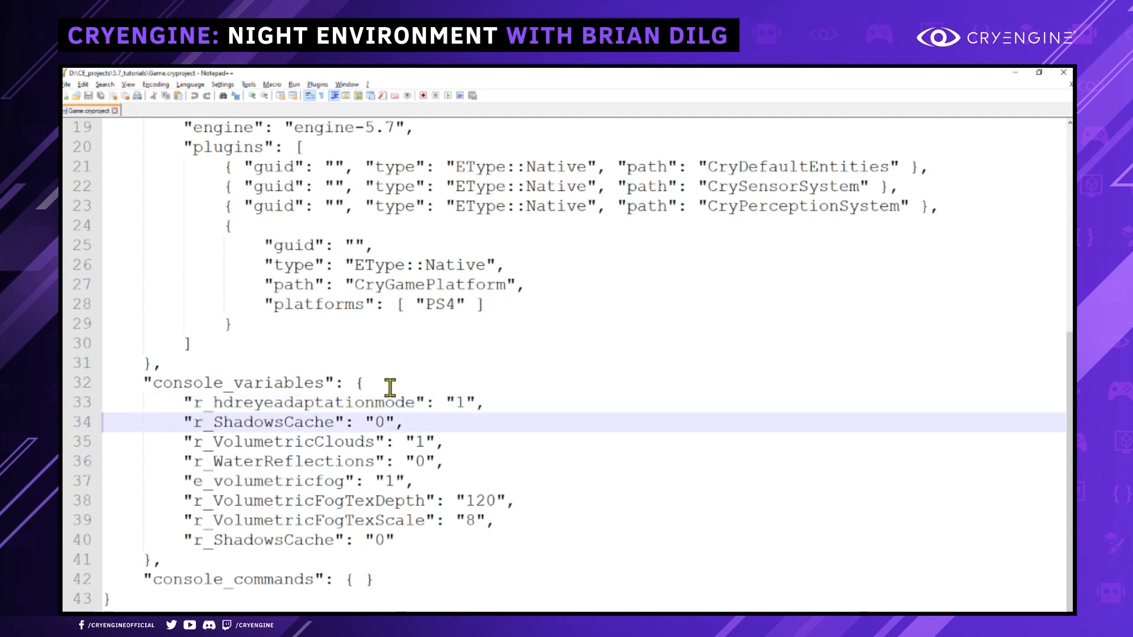
{"action": "key", "text": "shift+Down"}
{"action": "key", "text": "Down"}
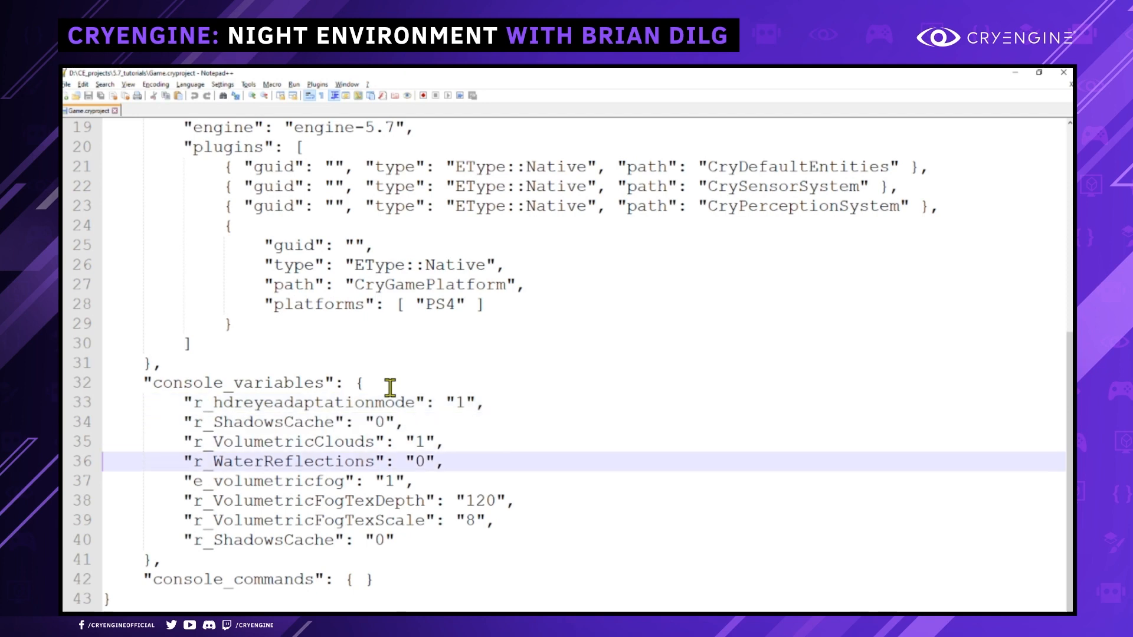
{"action": "key", "text": "Up"}
{"action": "key", "text": "shift+Down"}
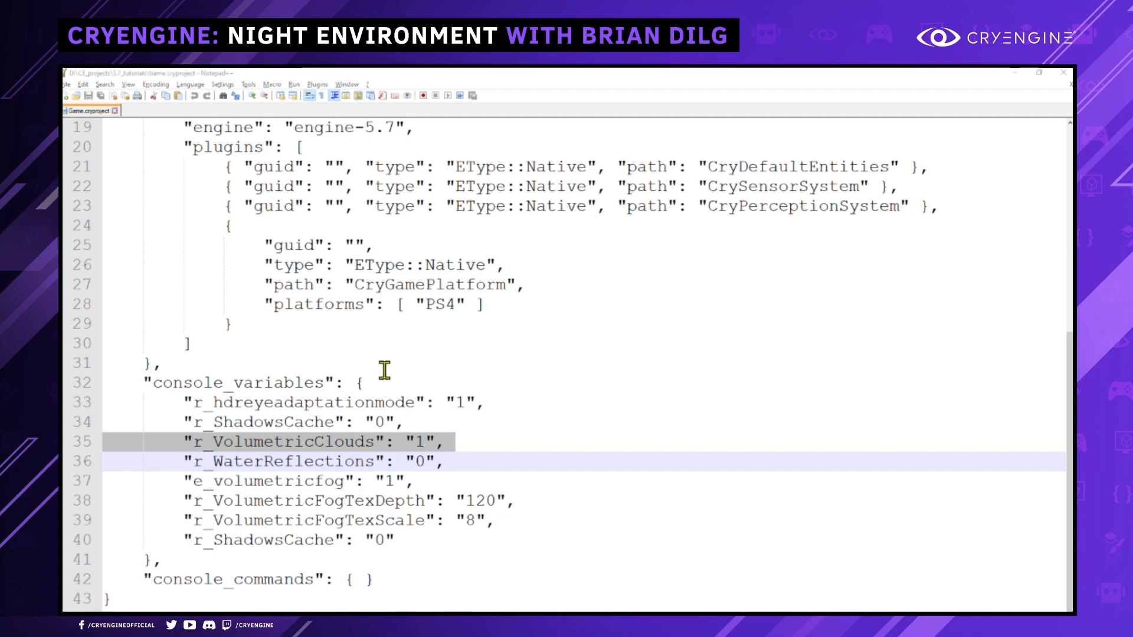
Switch to CRYENGINE Sandbox and fly outside above the hangar to examine the volumetric clouds and the preset's Sun and Volumetric Fog variables.
{"action": "key", "text": "alt+Tab"}
{"action": "key", "text": "w"}
{"action": "right_click_drag", "start_coordinate": [558, 359], "coordinate": [620, 278]}
{"action": "key", "text": "d"}
{"action": "key", "text": "w"}
{"action": "scroll", "coordinate": [452, 275], "scroll_direction": "up", "scroll_amount": 1}
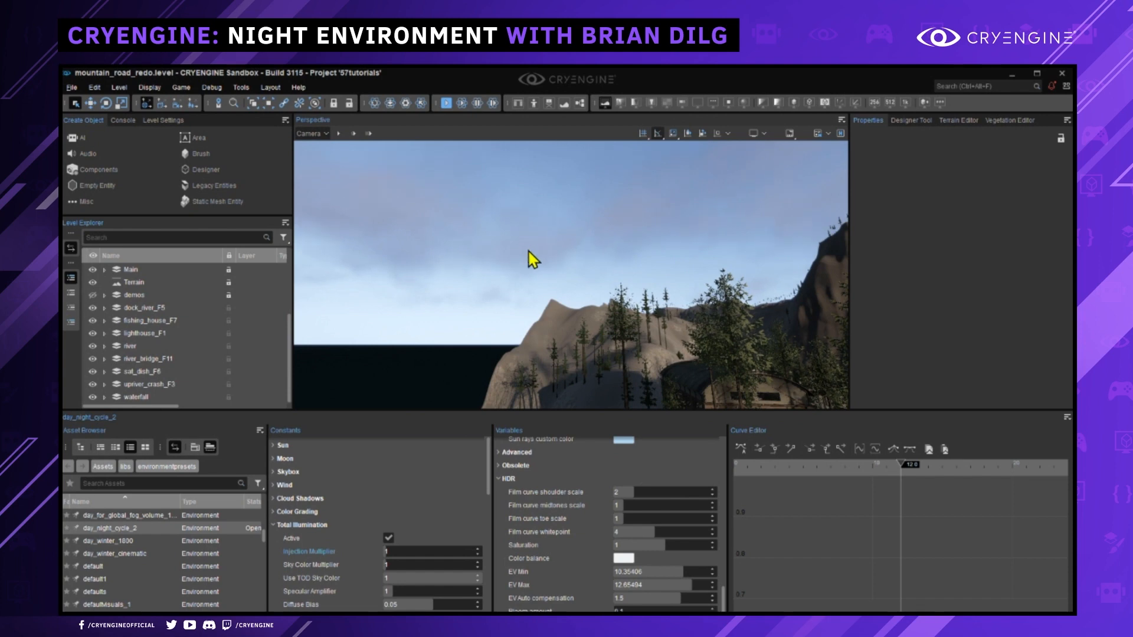
{"action": "scroll", "coordinate": [632, 533], "scroll_direction": "up", "scroll_amount": 5}
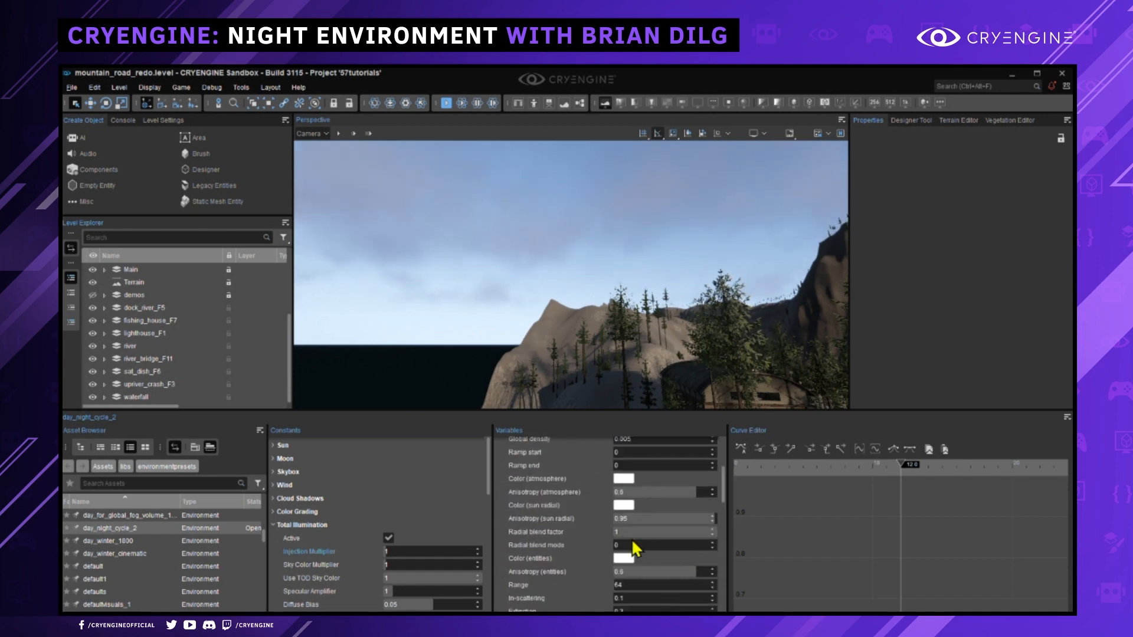
{"action": "scroll", "coordinate": [632, 540], "scroll_direction": "up", "scroll_amount": 4}
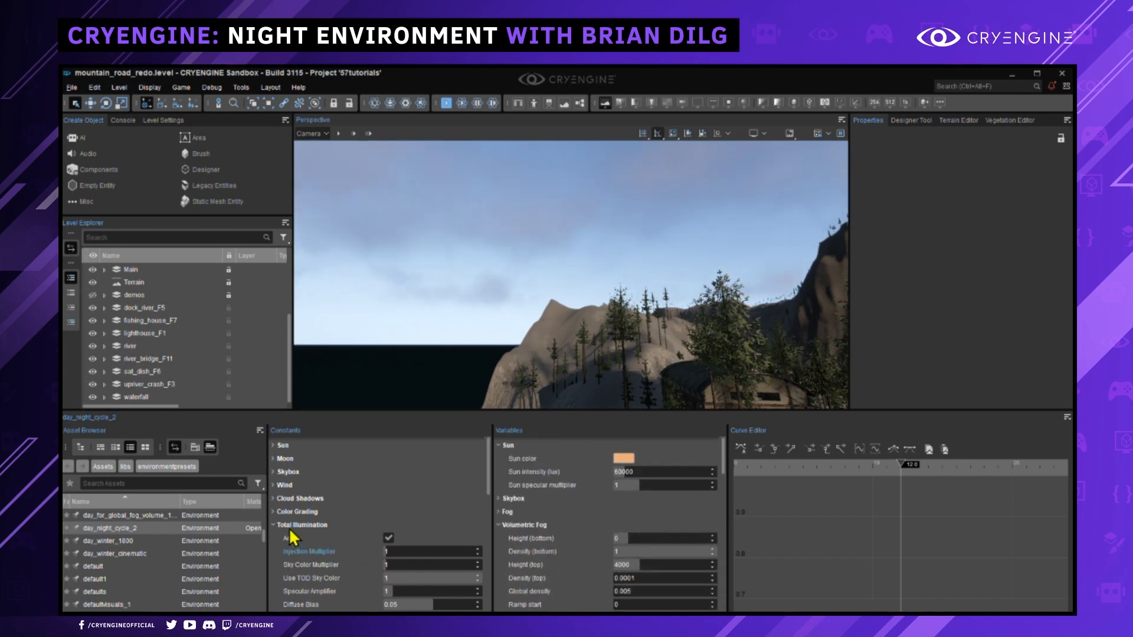
{"action": "right_click_drag", "start_coordinate": [596, 263], "coordinate": [661, 282]}
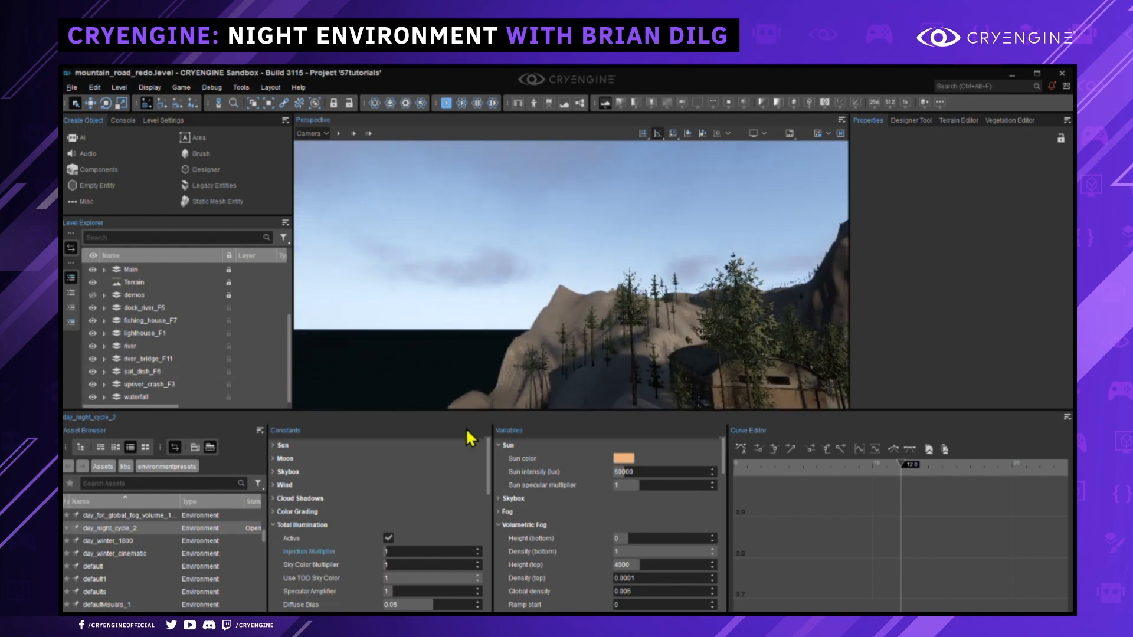
{"action": "right_click_drag", "start_coordinate": [539, 354], "coordinate": [573, 352]}
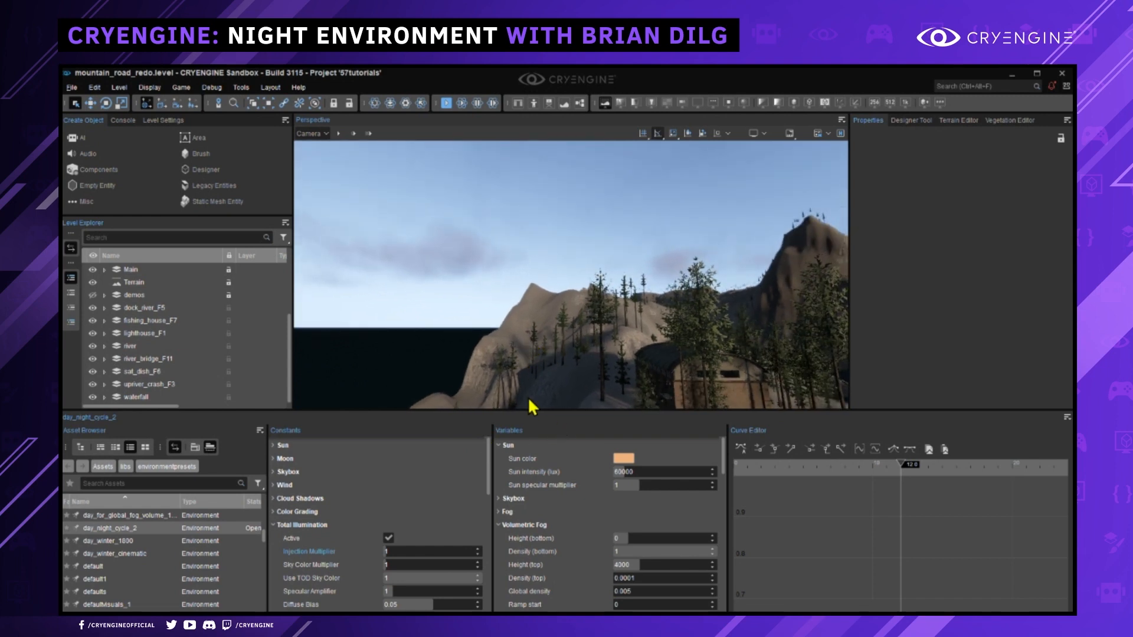
{"action": "right_click_drag", "start_coordinate": [584, 335], "coordinate": [531, 336]}
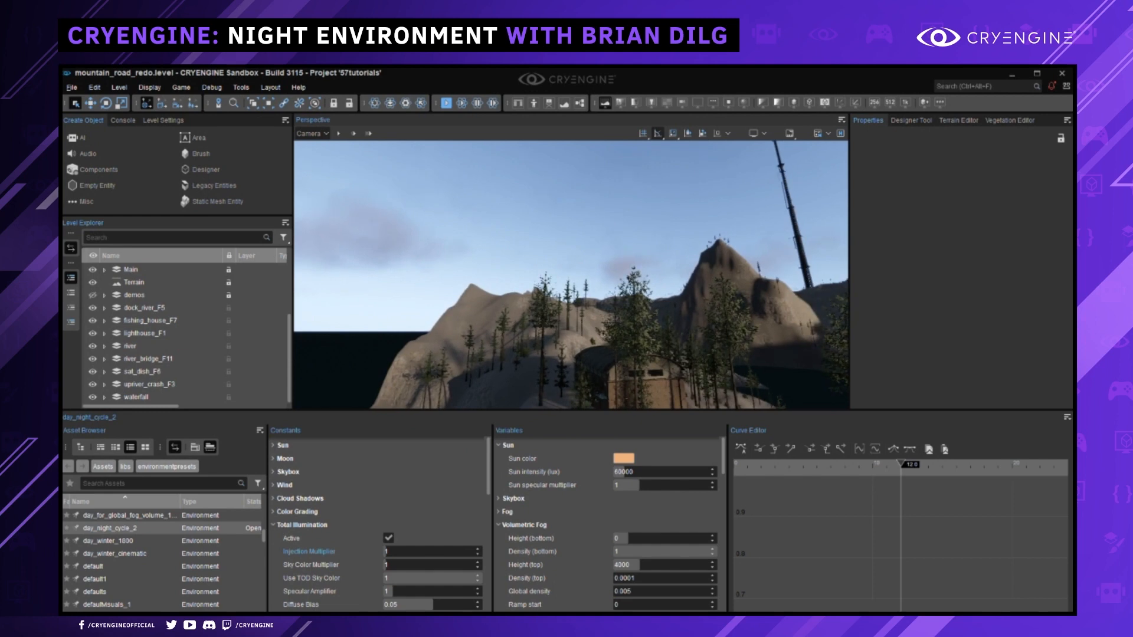
Switch back to Notepad++ and examine the r_WaterReflections and e_volumetricfog entries.
{"action": "key", "text": "alt+Tab"}
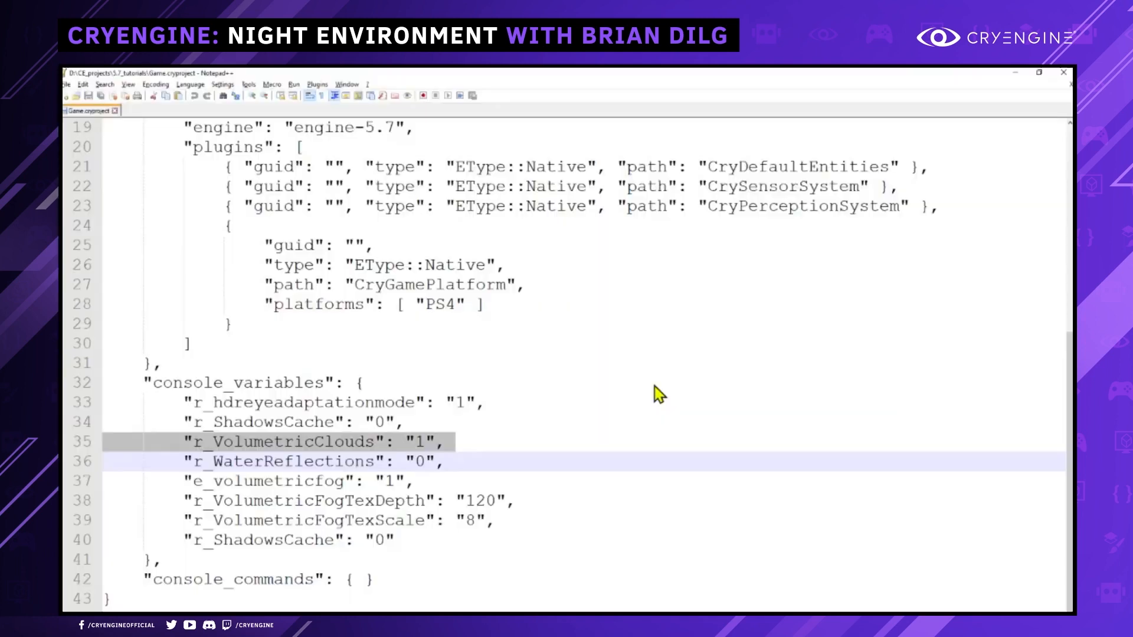
{"action": "left_click", "coordinate": [375, 460]}
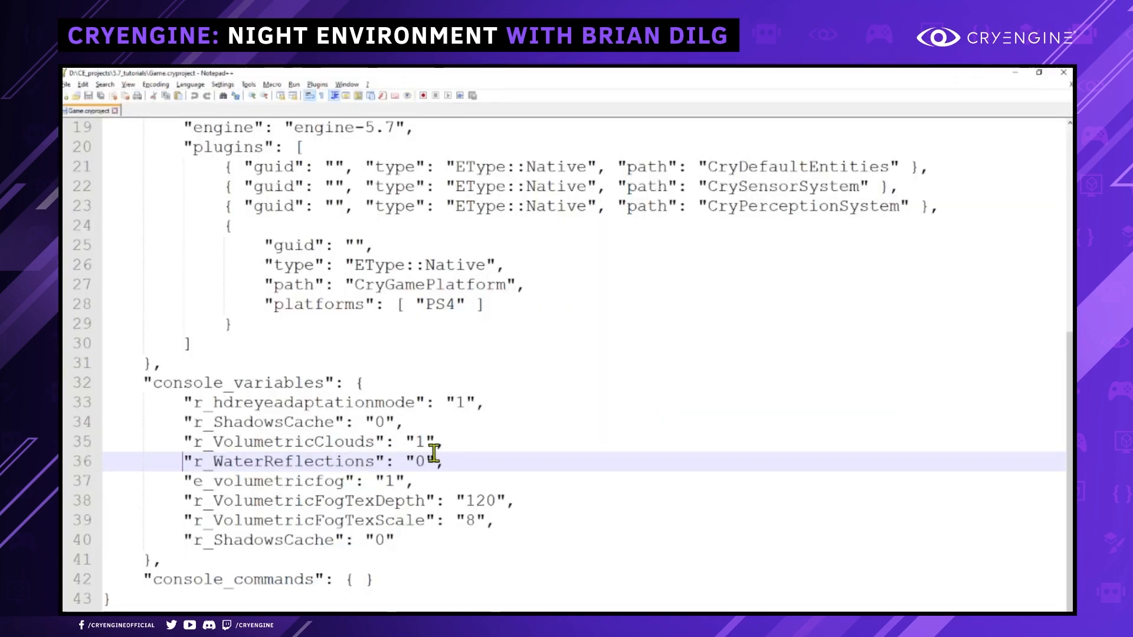
{"action": "key", "text": "Down"}
{"action": "key", "text": "Home"}
{"action": "key", "text": "shift+Down"}
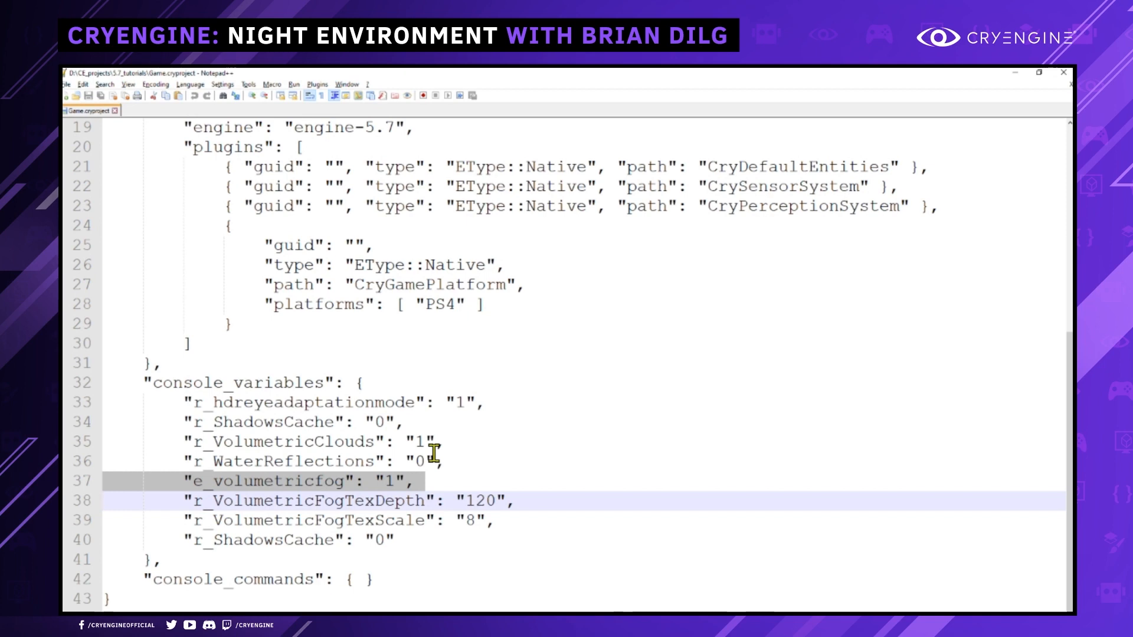
{"action": "key", "text": "Up"}
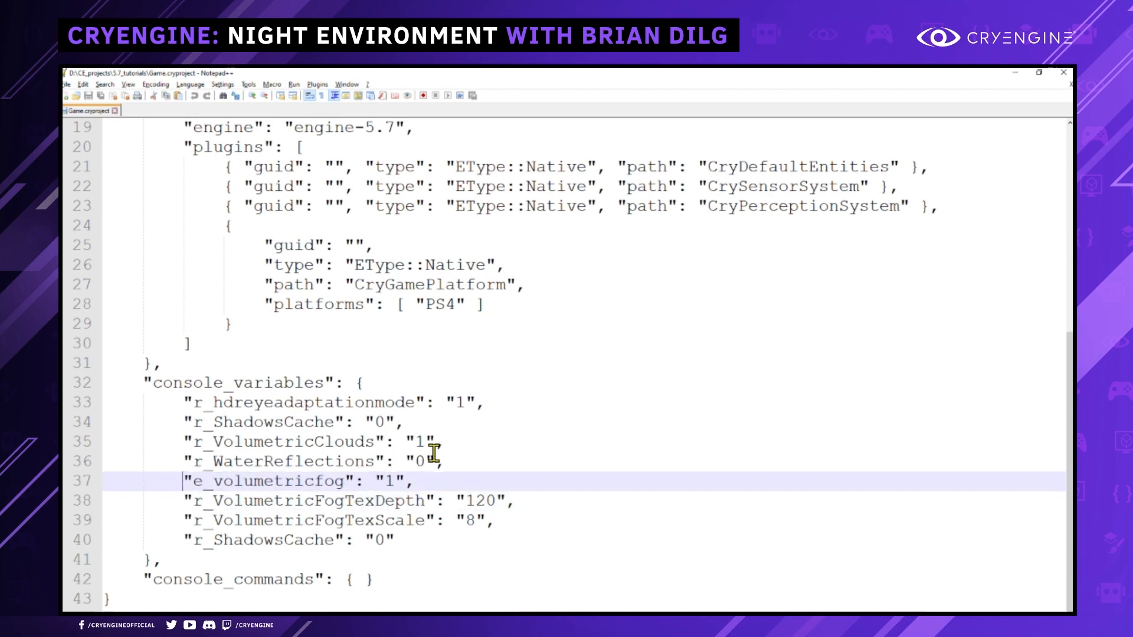
{"action": "key", "text": "Home"}
{"action": "key", "text": "shift+Down"}
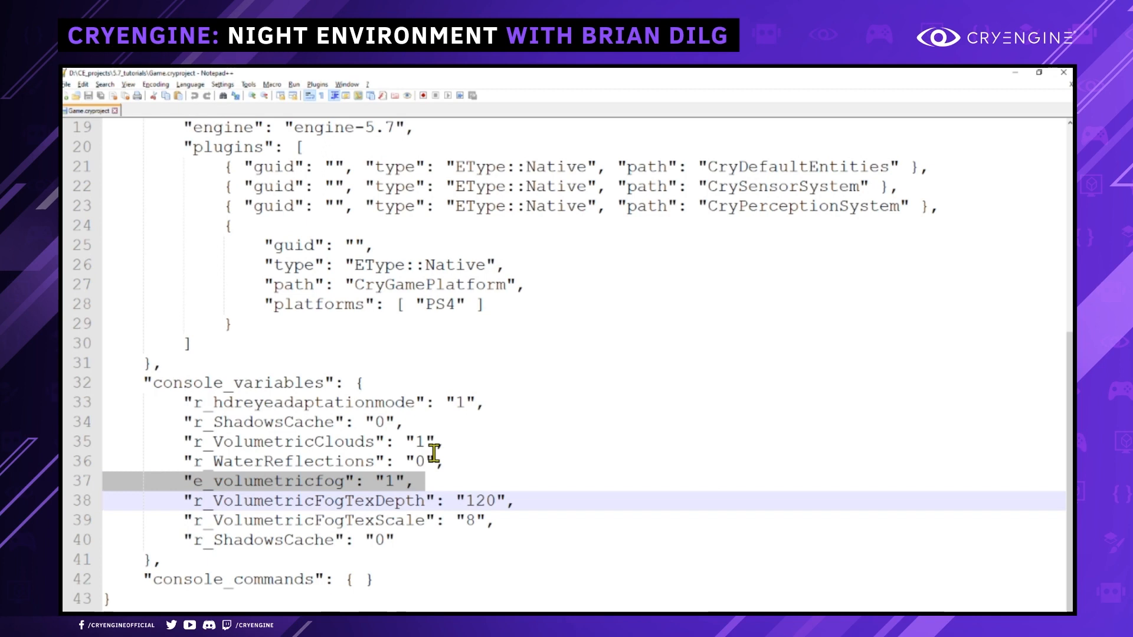
{"action": "key", "text": "Down"}
{"action": "key", "text": "Up"}
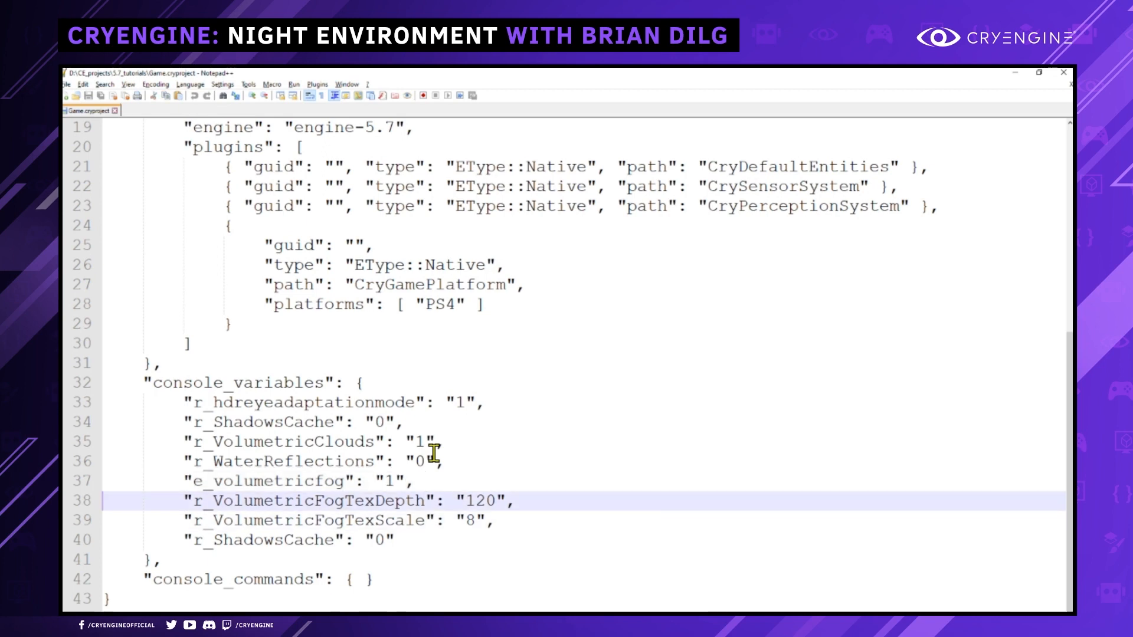
Examine the r_VolumetricFogTexDepth and r_VolumetricFogTexScale entries together.
{"action": "key", "text": "shift+Down"}
{"action": "key", "text": "shift+Down"}
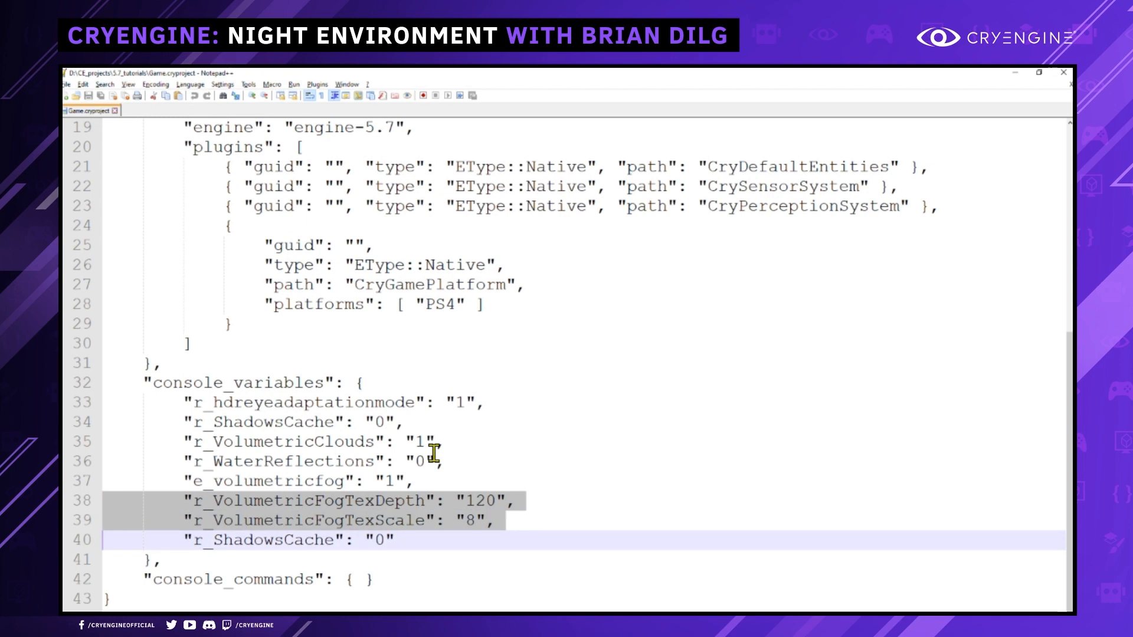
{"action": "key", "text": "Up"}
{"action": "key", "text": "Up"}
{"action": "key", "text": "shift+Down"}
{"action": "key", "text": "shift+Down"}
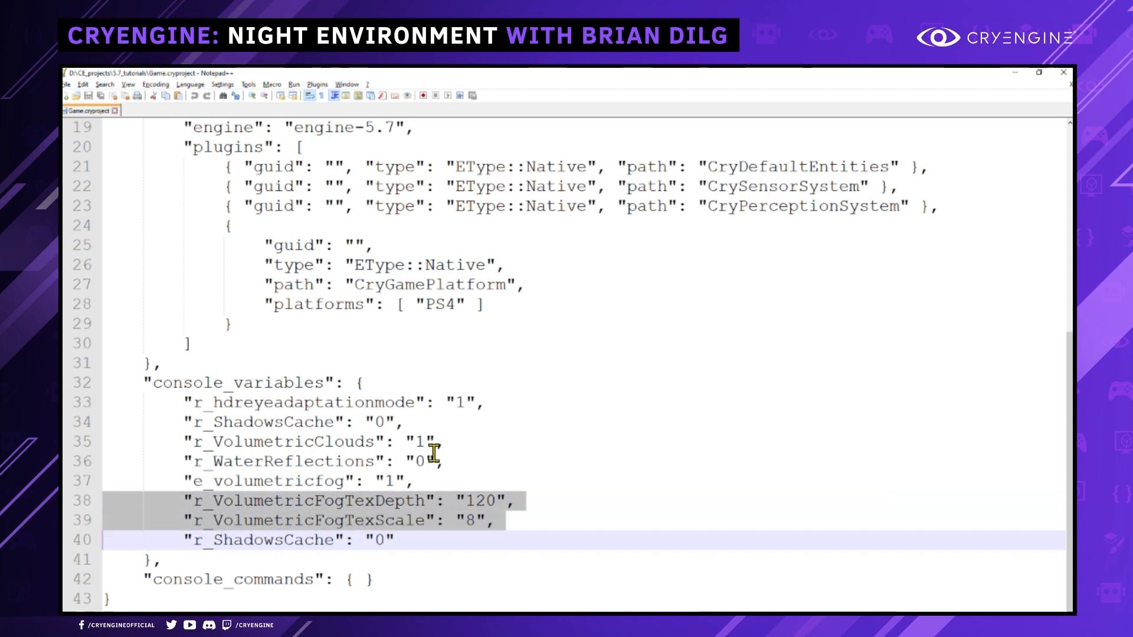
Delete the duplicate r_ShadowsCache line above r_VolumetricClouds, save Game.cryproject and close Notepad++.
{"action": "key", "text": "Up"}
{"action": "key", "text": "Up"}
{"action": "key", "text": "Up"}
{"action": "key", "text": "Up"}
{"action": "key", "text": "Up"}
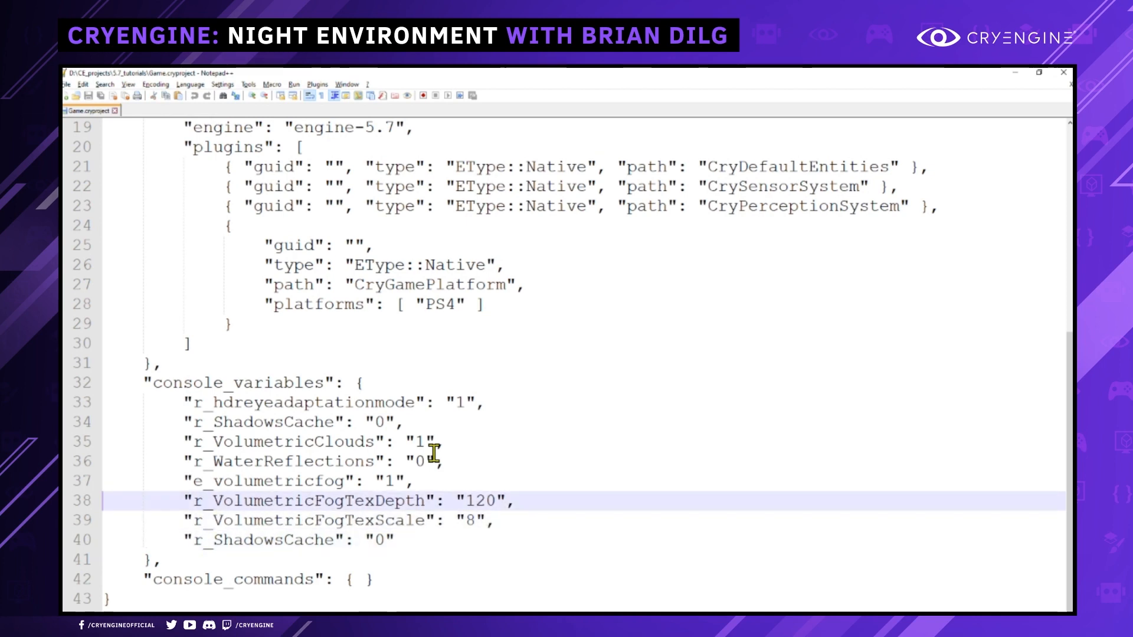
{"action": "key", "text": "Up"}
{"action": "key", "text": "shift+Down"}
{"action": "key", "text": "Delete"}
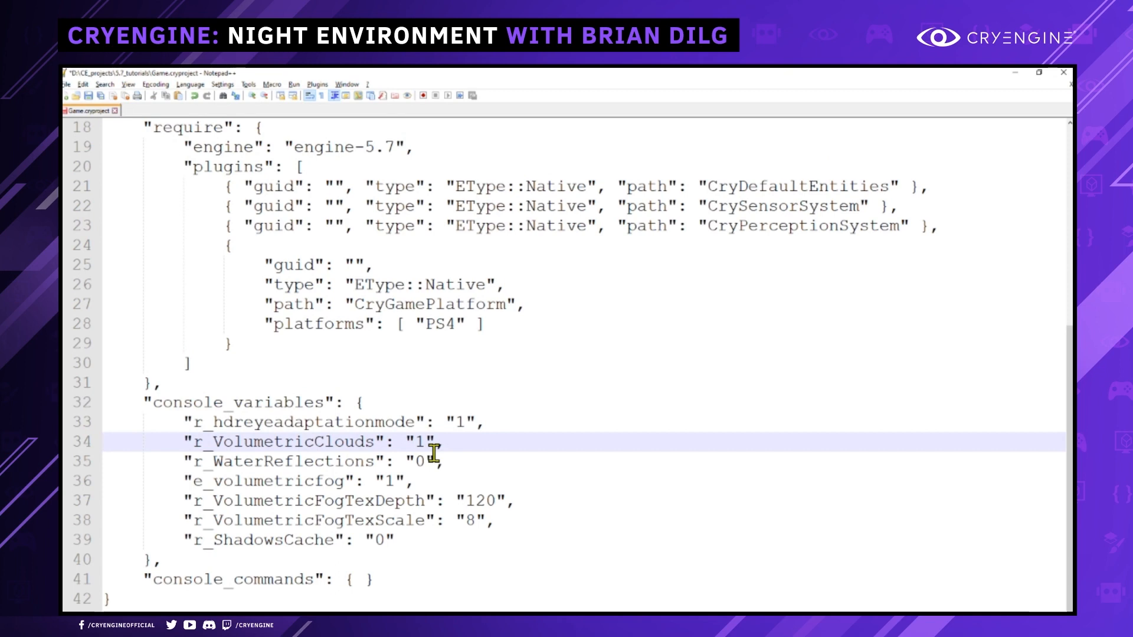
{"action": "key", "text": "ctrl+s"}
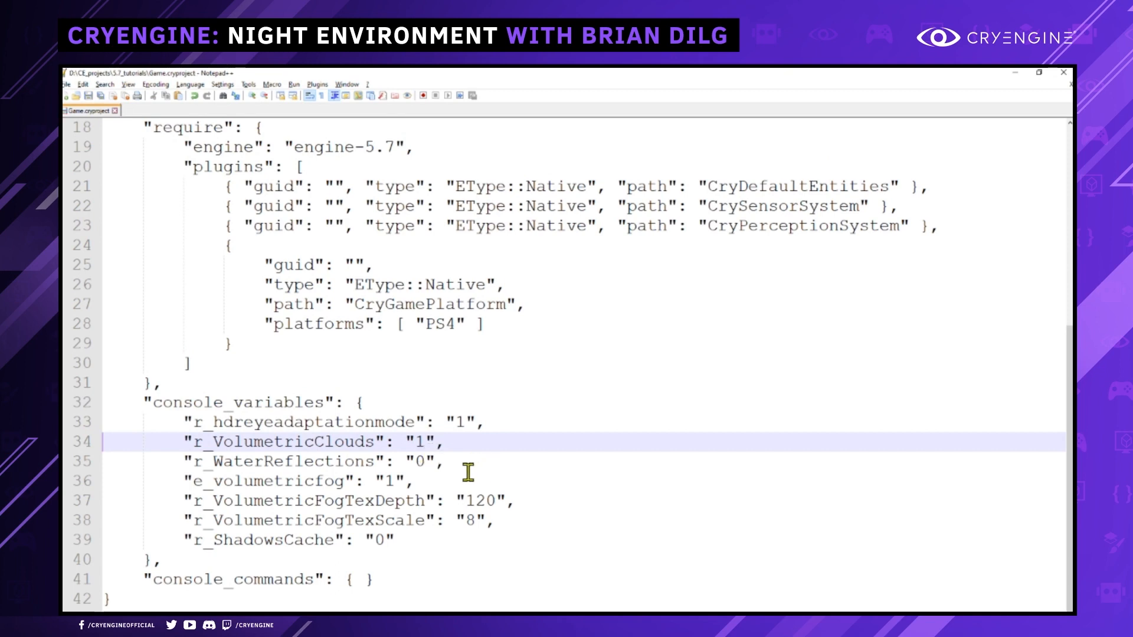
{"action": "left_click", "coordinate": [1063, 72]}
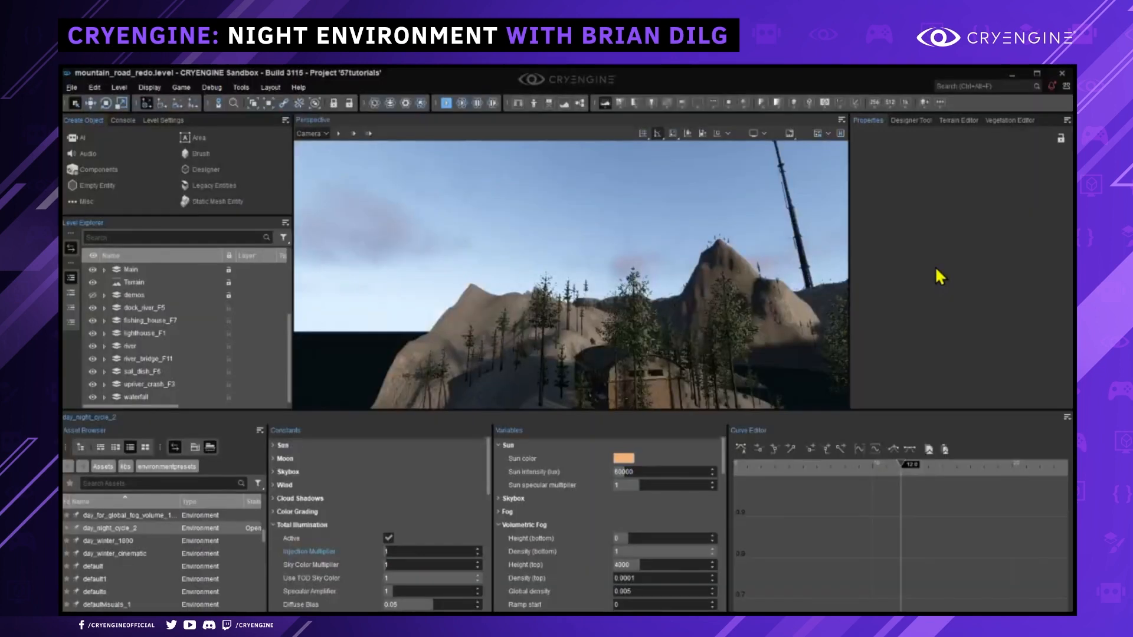
Pull the view back to show the hangar on its hillside and look through the environment presets up to the folders.
{"action": "right_click_drag", "start_coordinate": [660, 281], "coordinate": [718, 282]}
{"action": "key", "text": "s"}
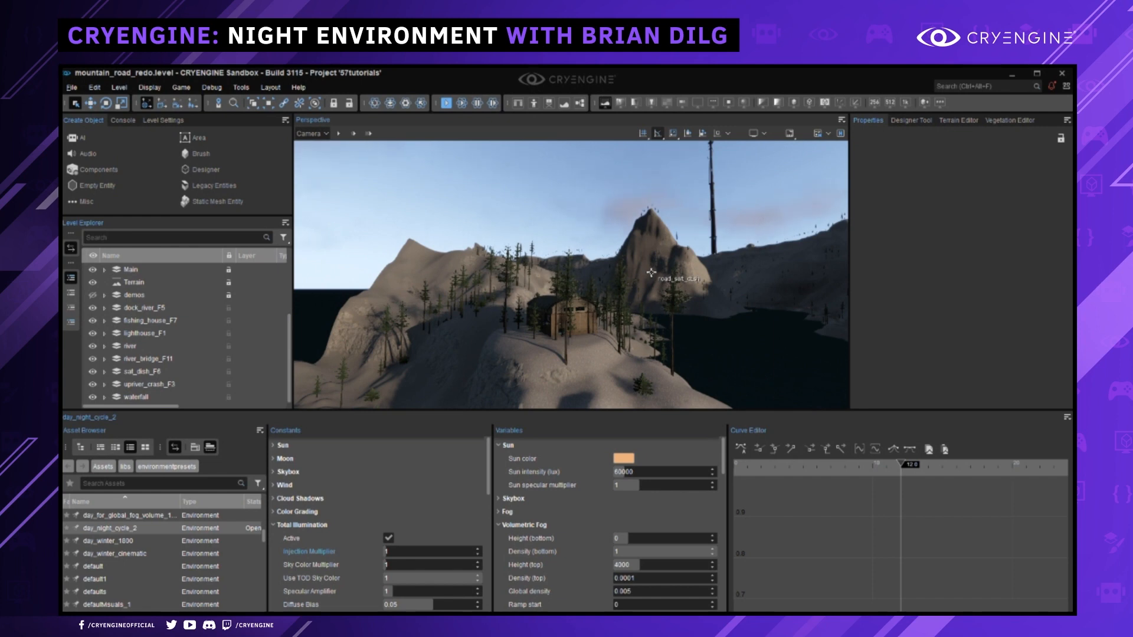
{"action": "mouse_move", "coordinate": [439, 295]}
{"action": "right_mouse_down"}
{"action": "mouse_move", "coordinate": [477, 294]}
{"action": "mouse_move", "coordinate": [457, 301]}
{"action": "right_mouse_up"}
{"action": "key", "text": "s"}
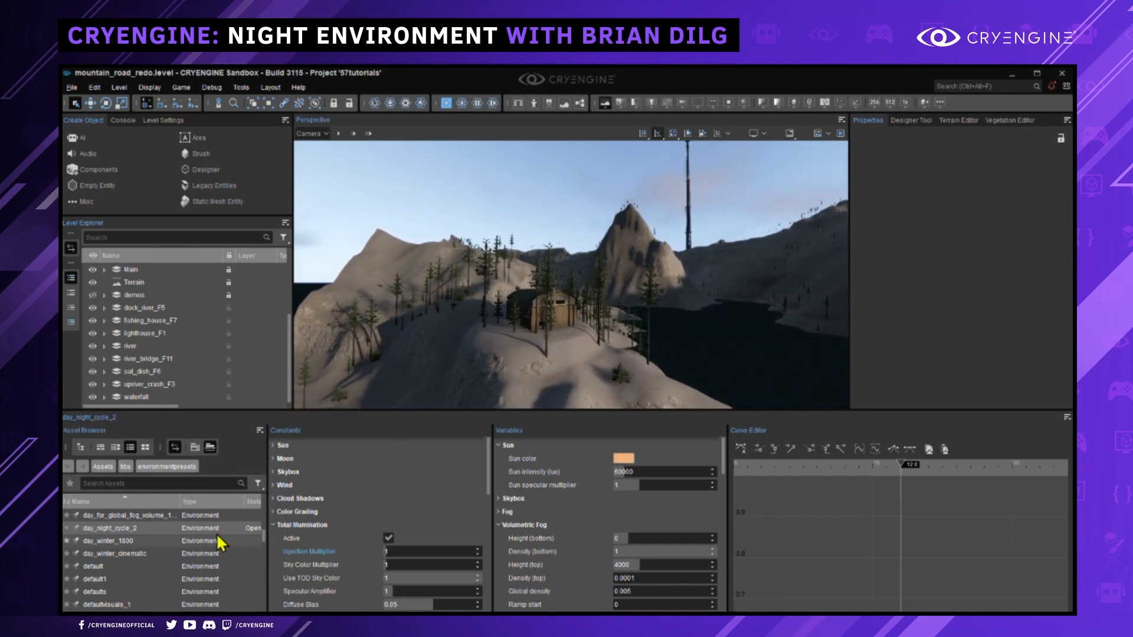
{"action": "scroll", "coordinate": [211, 539], "scroll_direction": "up", "scroll_amount": 5}
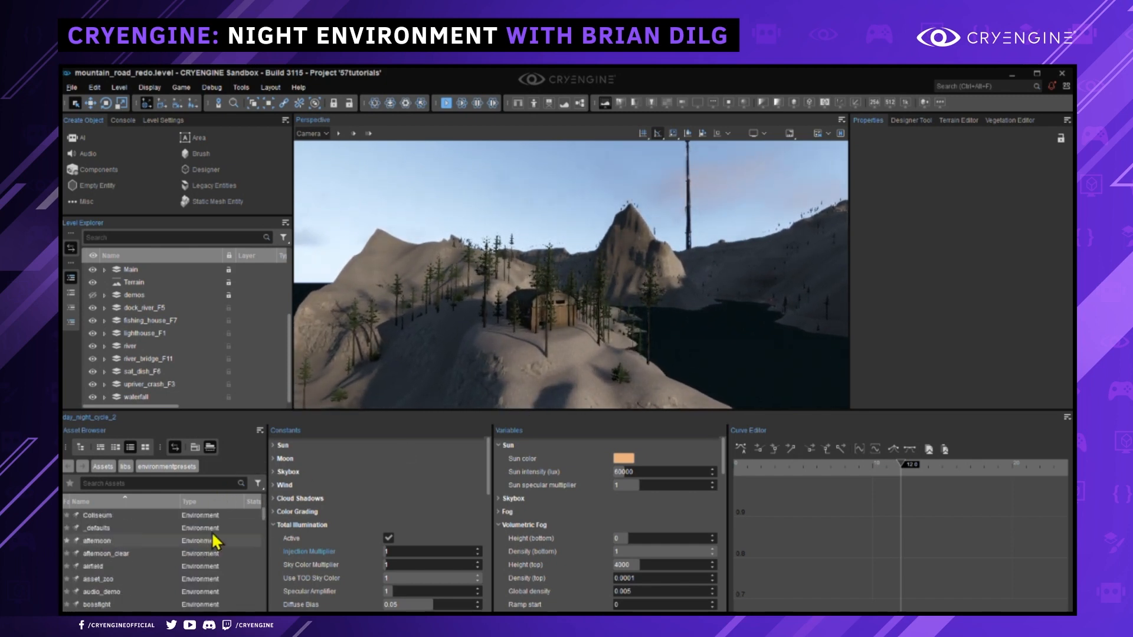
{"action": "scroll", "coordinate": [215, 539], "scroll_direction": "up", "scroll_amount": 2}
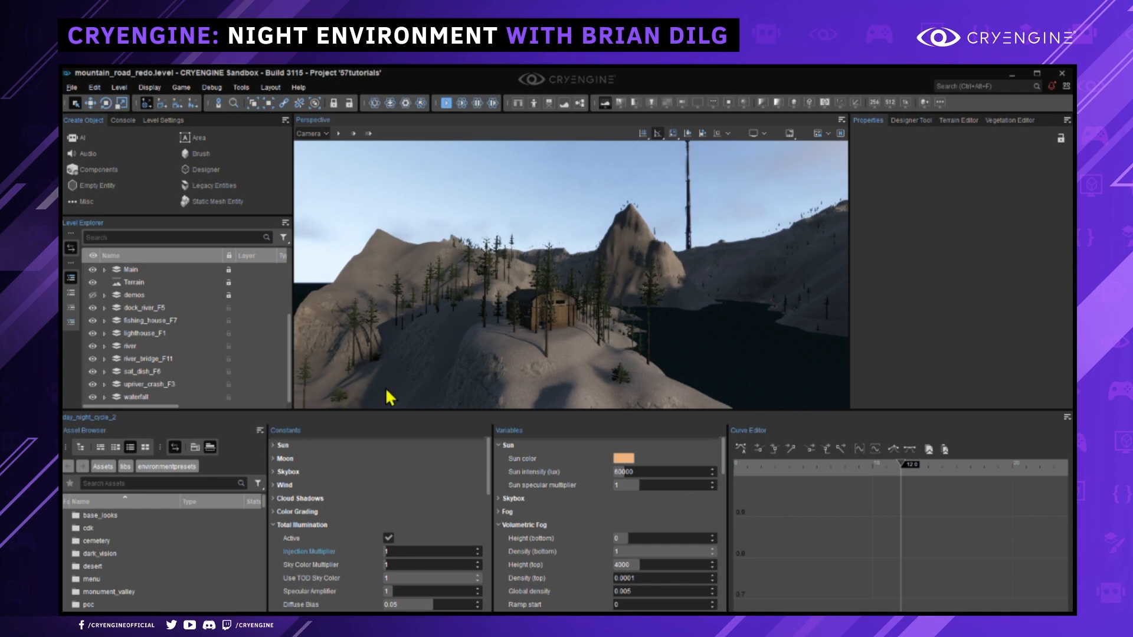
Fly from the hillside into the hangar to examine the daylight interior beside the lockers and the open back door.
{"action": "right_click_drag", "start_coordinate": [518, 345], "coordinate": [560, 343]}
{"action": "key", "text": "w"}
{"action": "key", "text": "w"}
{"action": "scroll", "coordinate": [565, 330], "scroll_direction": "down", "scroll_amount": 1}
{"action": "key", "text": "w"}
{"action": "scroll", "coordinate": [519, 341], "scroll_direction": "down", "scroll_amount": 1}
{"action": "key", "text": "w"}
{"action": "scroll", "coordinate": [510, 343], "scroll_direction": "down", "scroll_amount": 1}
{"action": "key", "text": "s"}
{"action": "key", "text": "w"}
{"action": "scroll", "coordinate": [473, 341], "scroll_direction": "down", "scroll_amount": 1}
{"action": "key", "text": "w"}
{"action": "middle_click_drag", "start_coordinate": [626, 316], "coordinate": [625, 327]}
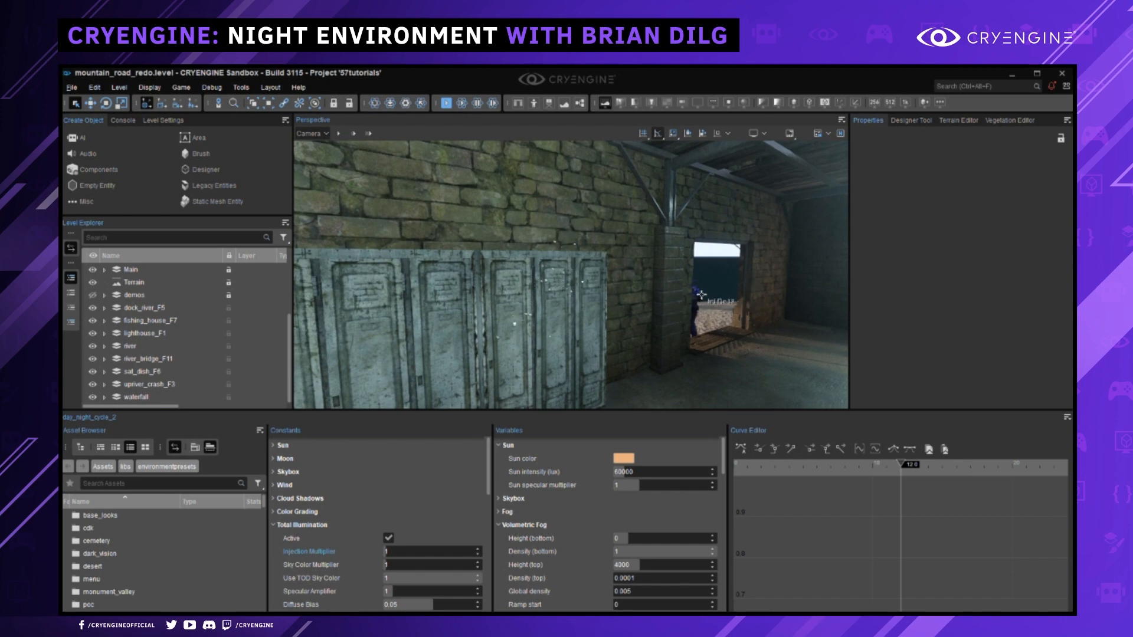
Fly past the vehicles in the hangar and out along the road to examine the daylight scene facing the mountain.
{"action": "key", "text": "s"}
{"action": "right_click_drag", "start_coordinate": [660, 304], "coordinate": [714, 307]}
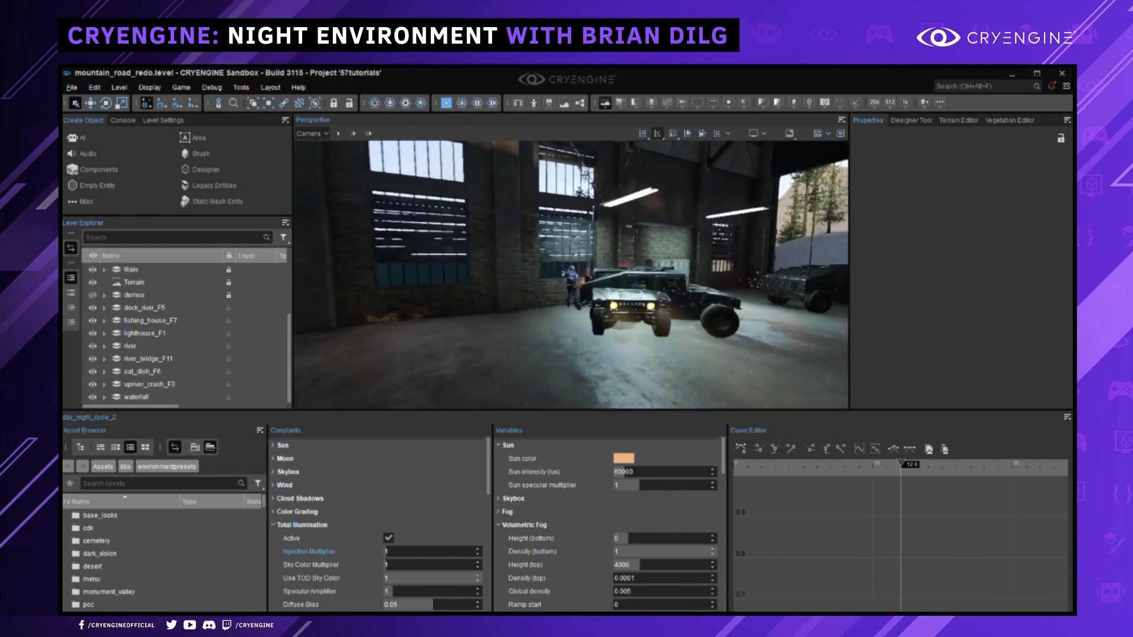
{"action": "key", "text": "w"}
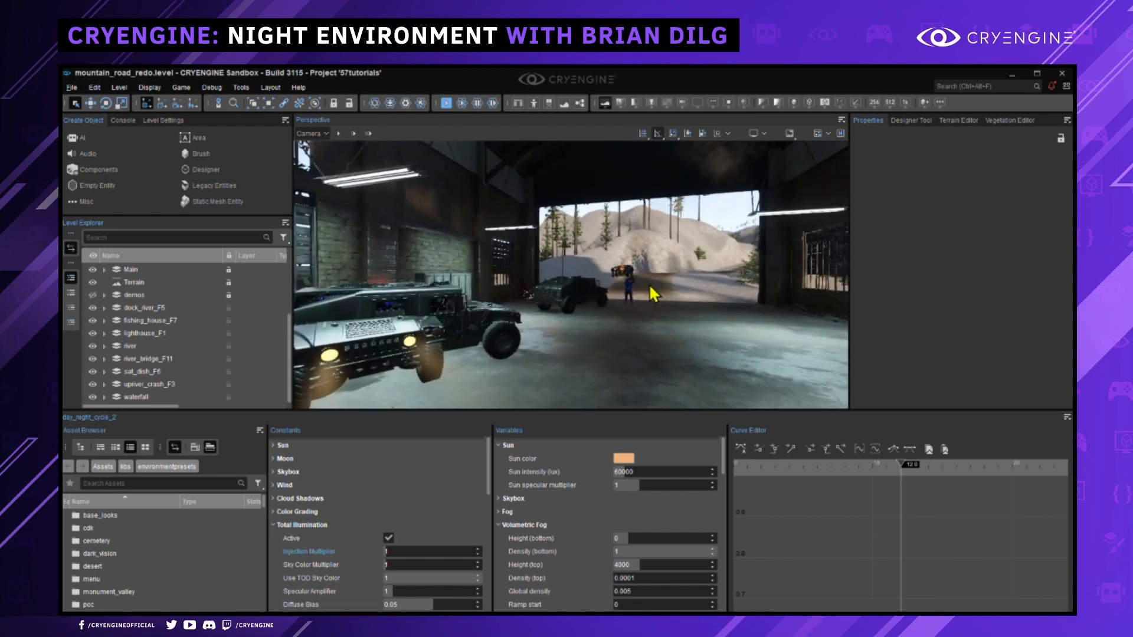
{"action": "mouse_move", "coordinate": [649, 283]}
{"action": "right_mouse_down"}
{"action": "mouse_move", "coordinate": [684, 285]}
{"action": "mouse_move", "coordinate": [663, 332]}
{"action": "mouse_move", "coordinate": [690, 322]}
{"action": "mouse_move", "coordinate": [705, 345]}
{"action": "mouse_move", "coordinate": [637, 351]}
{"action": "mouse_move", "coordinate": [592, 331]}
{"action": "mouse_move", "coordinate": [652, 359]}
{"action": "right_mouse_up"}
{"action": "key", "text": "w"}
{"action": "scroll", "coordinate": [690, 323], "scroll_direction": "down", "scroll_amount": 1}
{"action": "key", "text": "w"}
{"action": "scroll", "coordinate": [702, 342], "scroll_direction": "down", "scroll_amount": 1}
{"action": "key", "text": "w"}
{"action": "key", "text": "d"}
{"action": "key", "text": "w"}
{"action": "key", "text": "w"}
{"action": "right_click_drag", "start_coordinate": [602, 325], "coordinate": [614, 303]}
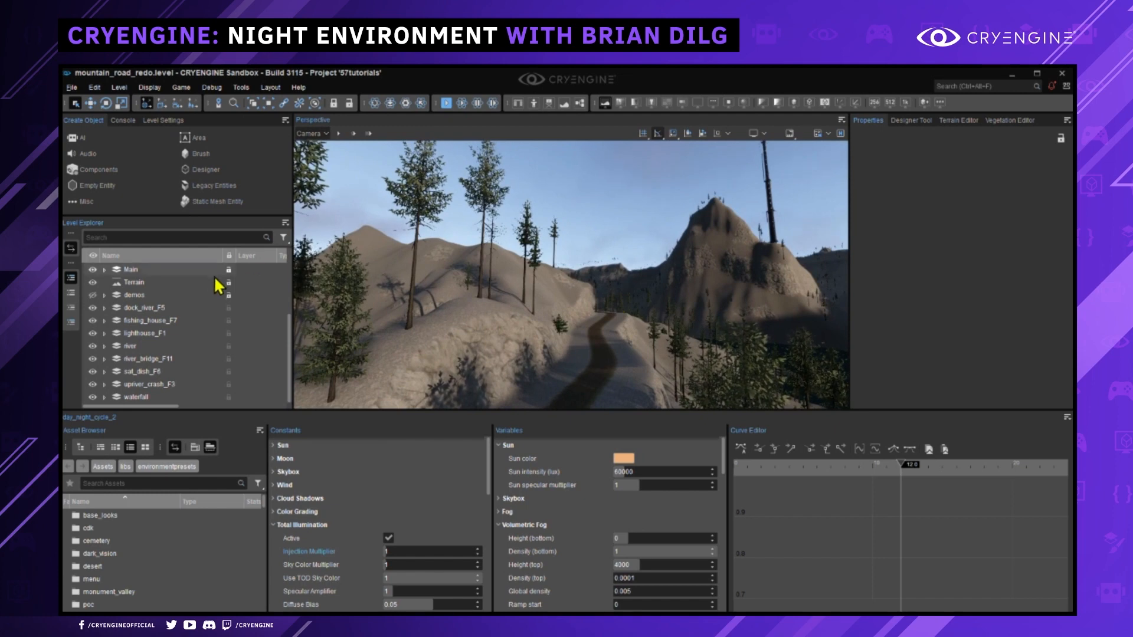
Look through the menu options of the Level Explorer, the Asset Browser and the Environment Editor.
{"action": "left_click", "coordinate": [285, 223]}
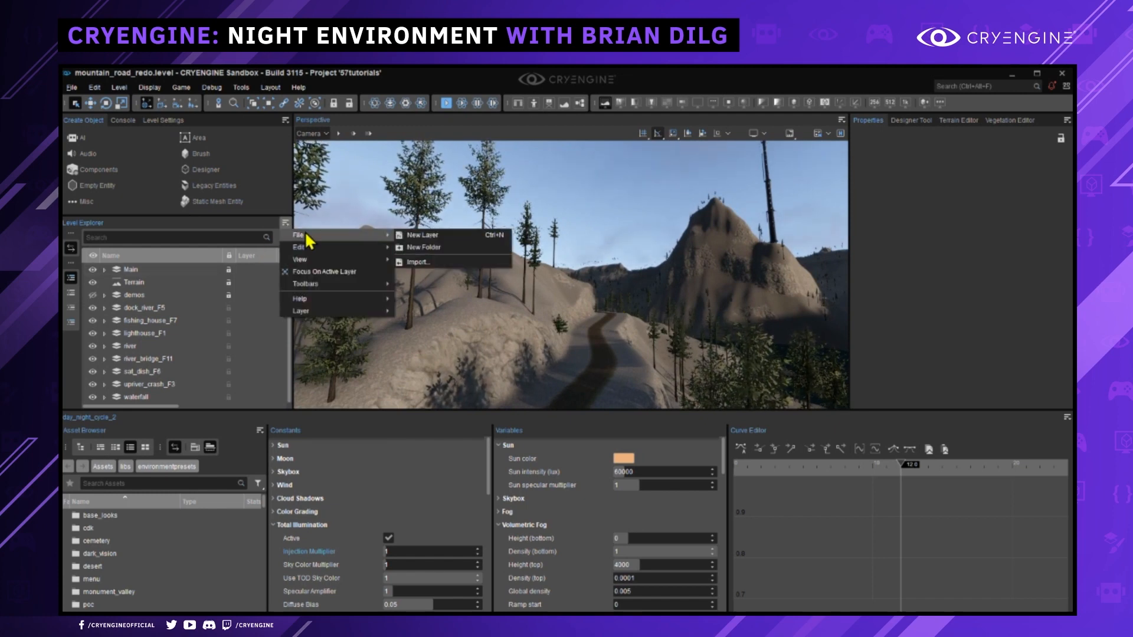
{"action": "left_click", "coordinate": [222, 260]}
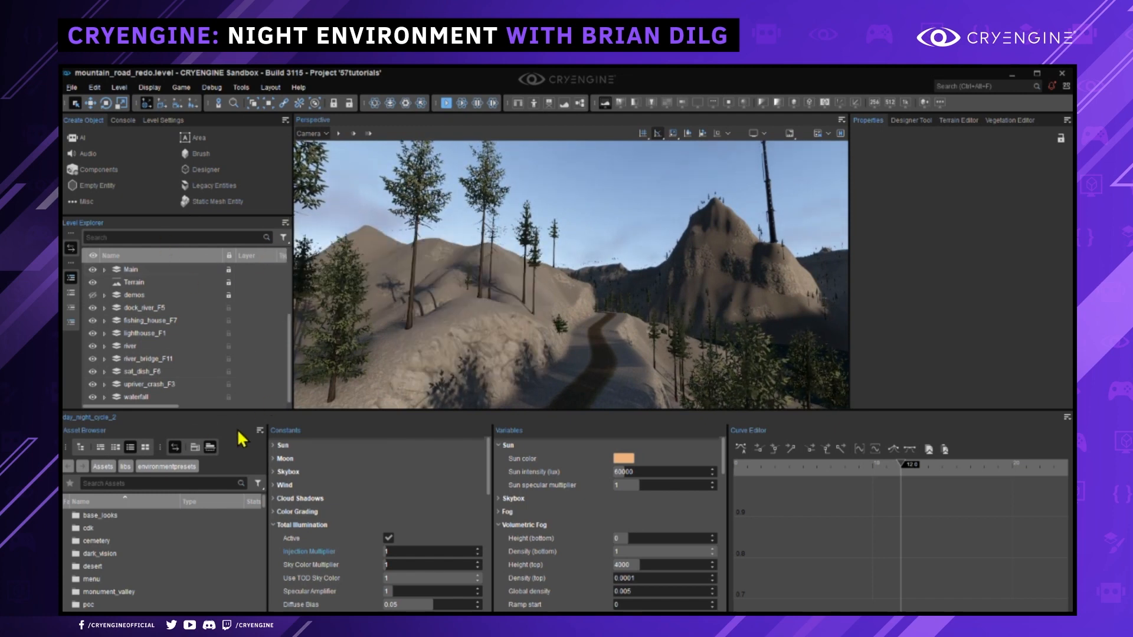
{"action": "left_click", "coordinate": [260, 430]}
{"action": "mouse_move", "coordinate": [267, 447]}
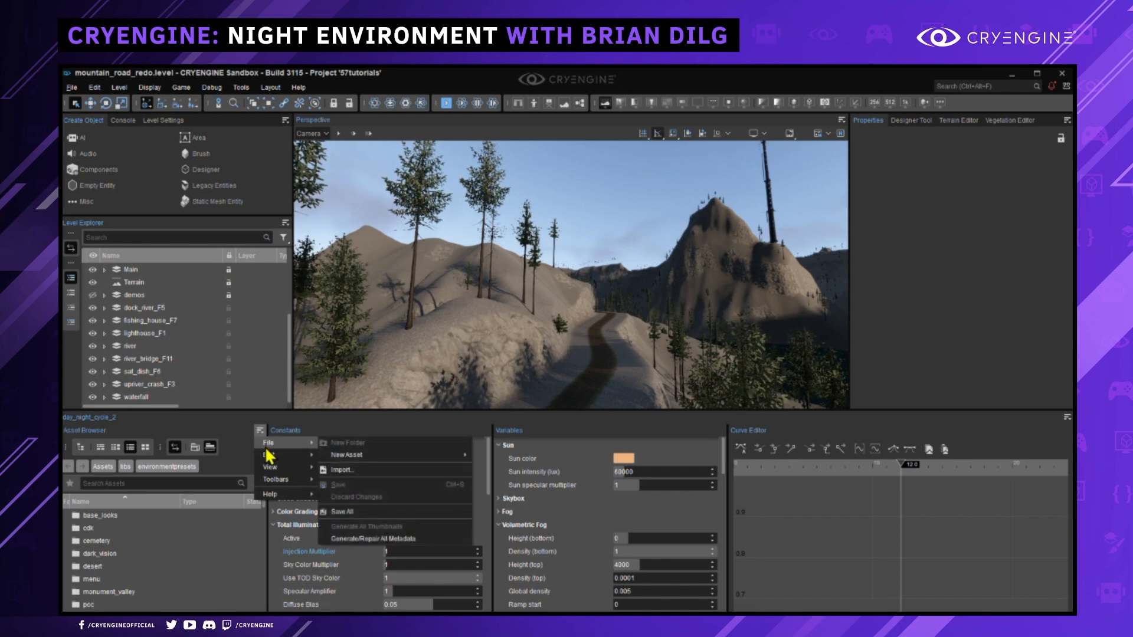
{"action": "left_click", "coordinate": [146, 415]}
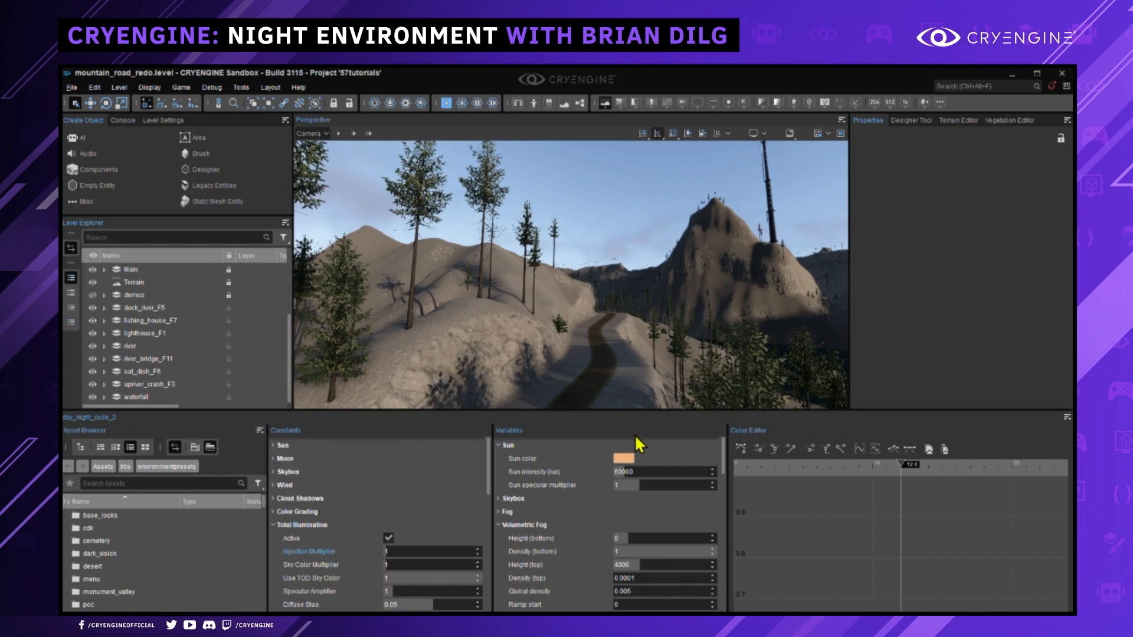
{"action": "left_click", "coordinate": [1066, 418]}
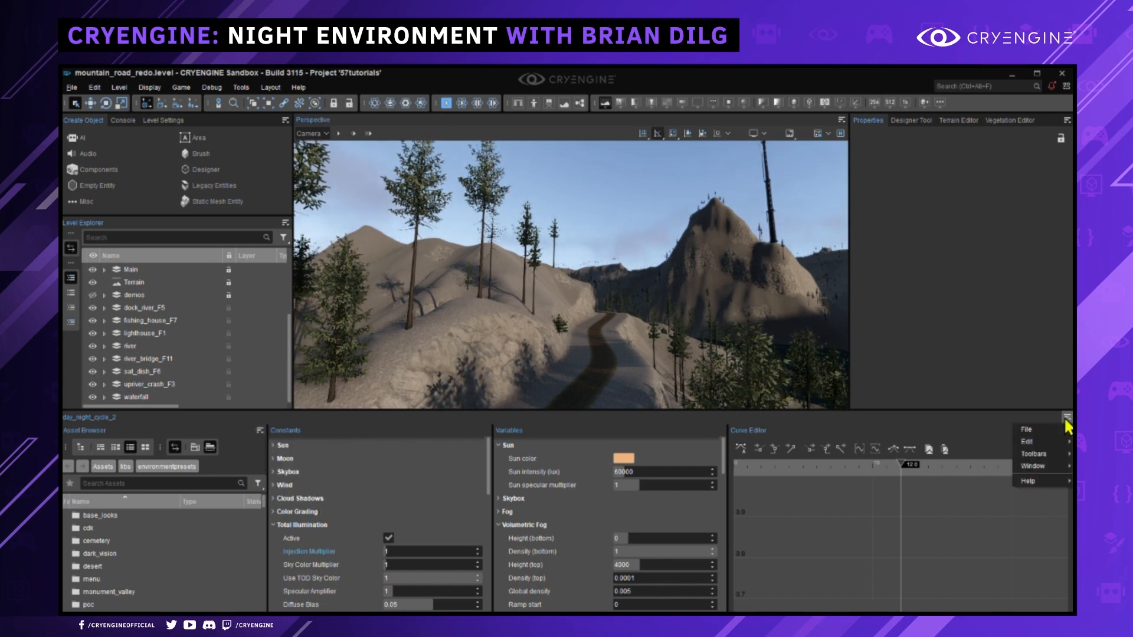
{"action": "mouse_move", "coordinate": [1036, 468]}
{"action": "mouse_move", "coordinate": [967, 466]}
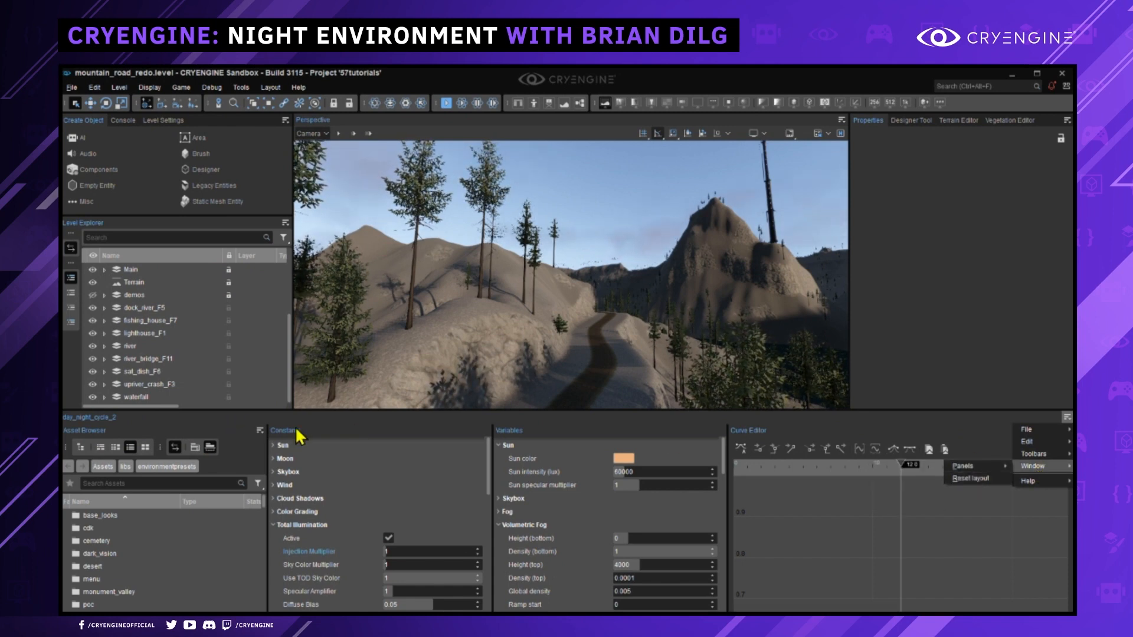
{"action": "left_click", "coordinate": [241, 416]}
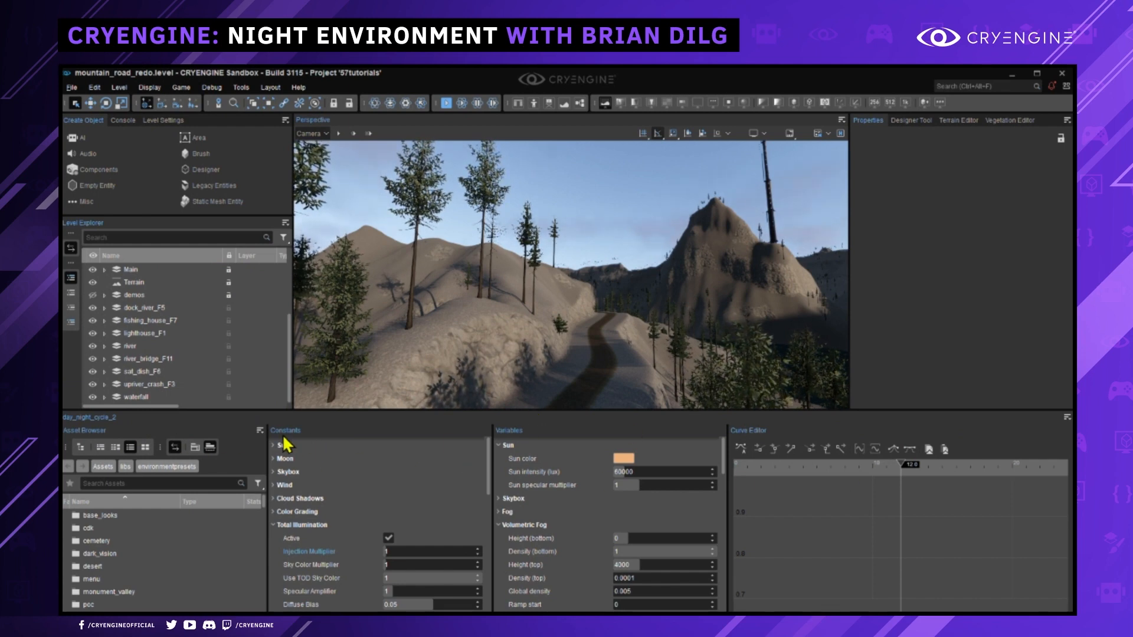
Show where a new Environment asset is created for the environmentpresets folder.
{"action": "left_click", "coordinate": [259, 431]}
{"action": "mouse_move", "coordinate": [267, 444]}
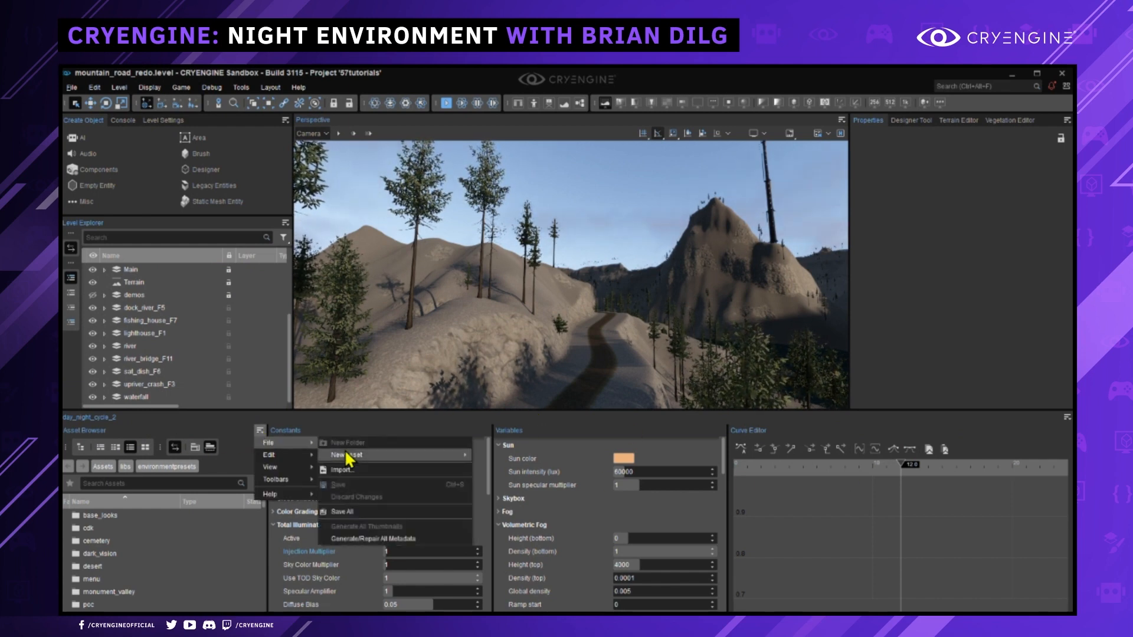
{"action": "mouse_move", "coordinate": [355, 459]}
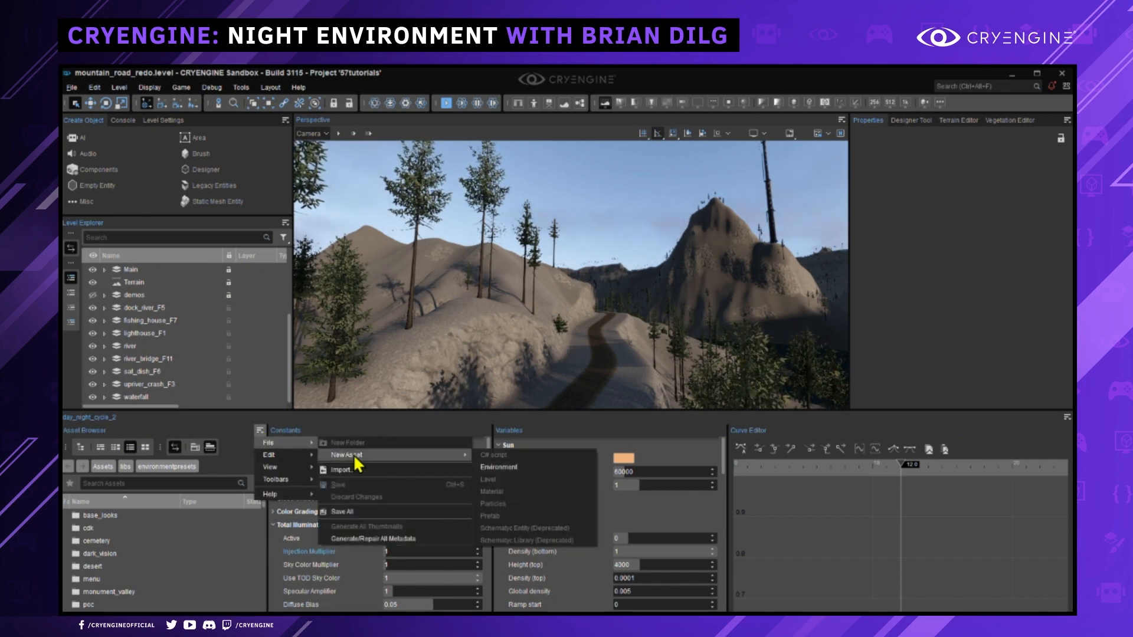
{"action": "left_click", "coordinate": [487, 466]}
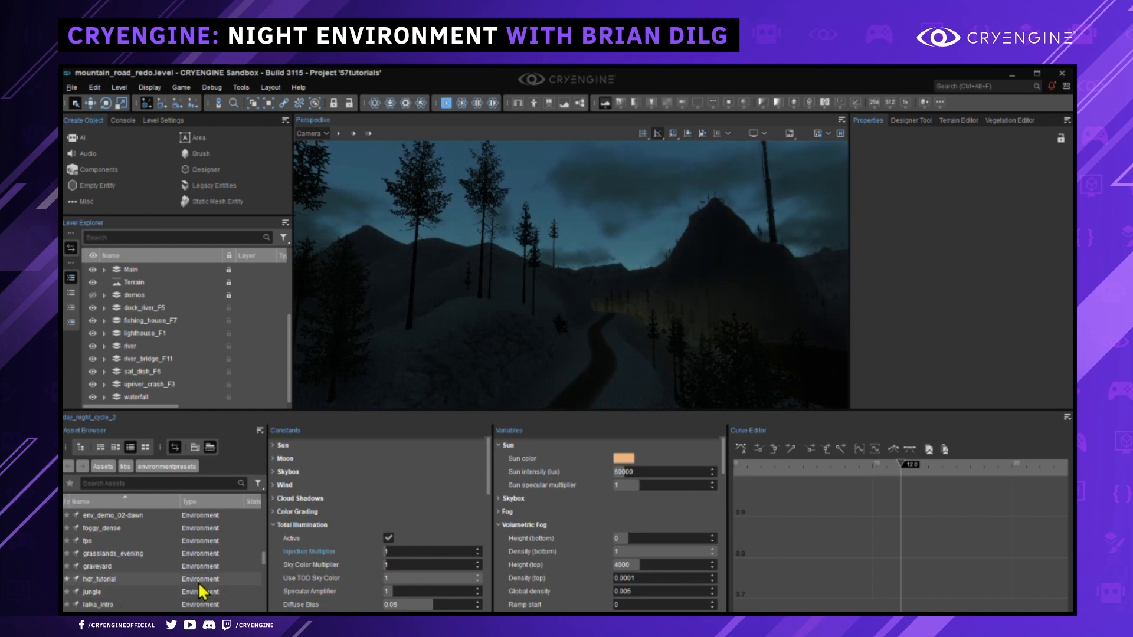
Open the livestream_day environment preset and look around the road, the tree shadows and the sun.
{"action": "double_click", "coordinate": [188, 617]}
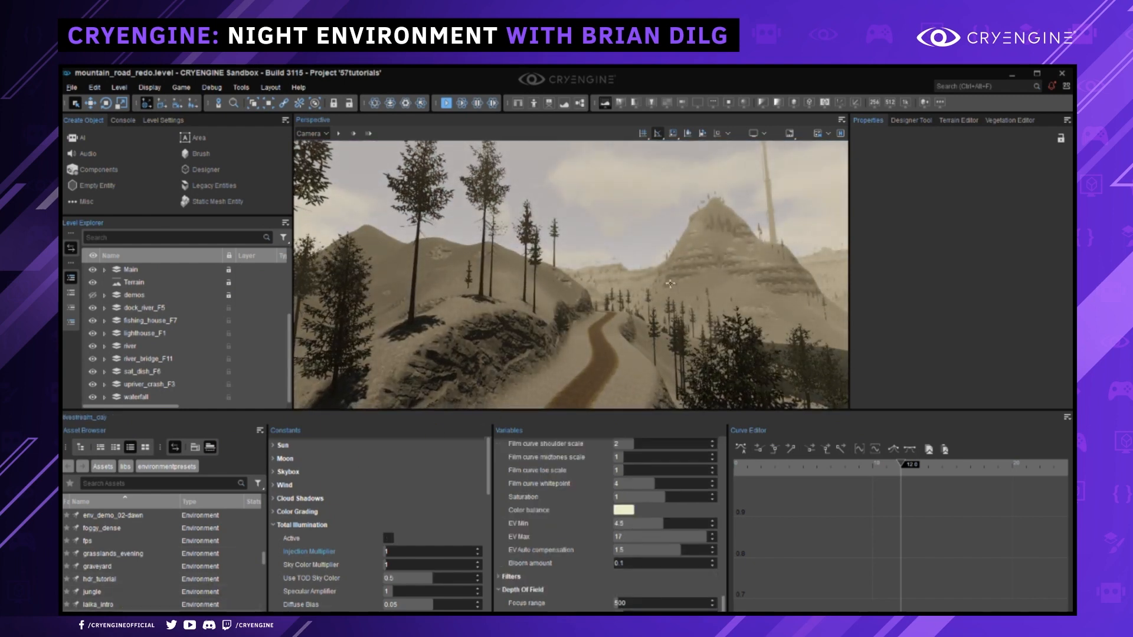
{"action": "right_click_drag", "start_coordinate": [664, 310], "coordinate": [576, 337]}
{"action": "key", "text": "w"}
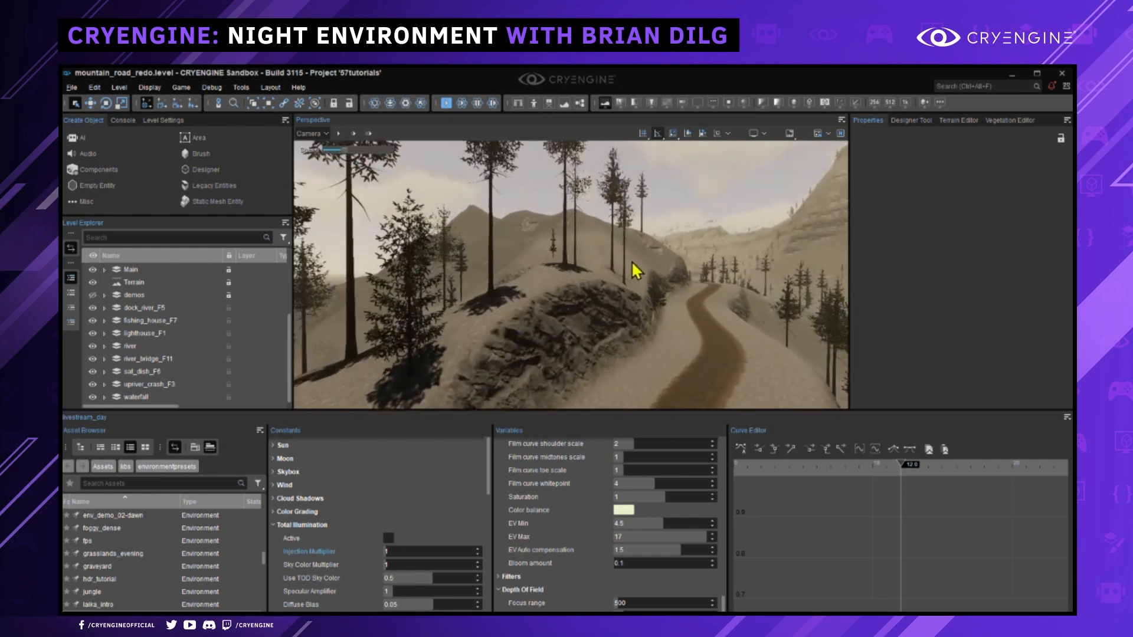
{"action": "scroll", "coordinate": [635, 270], "scroll_direction": "up", "scroll_amount": 2}
{"action": "key", "text": "w"}
{"action": "right_click_drag", "start_coordinate": [635, 270], "coordinate": [581, 269]}
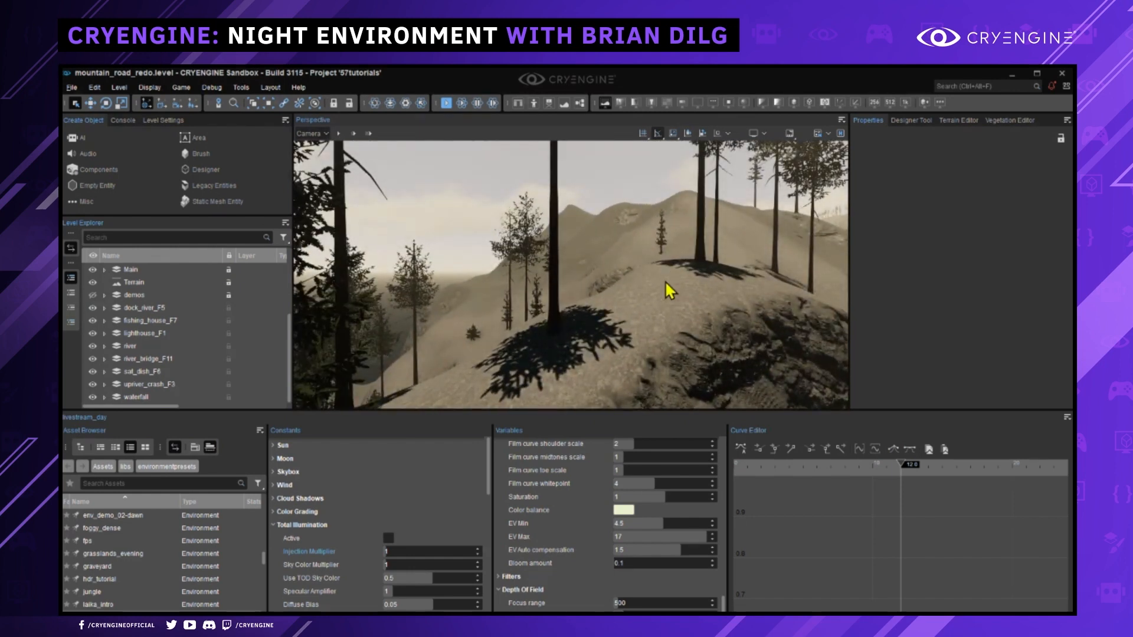
{"action": "right_click_drag", "start_coordinate": [670, 290], "coordinate": [576, 313]}
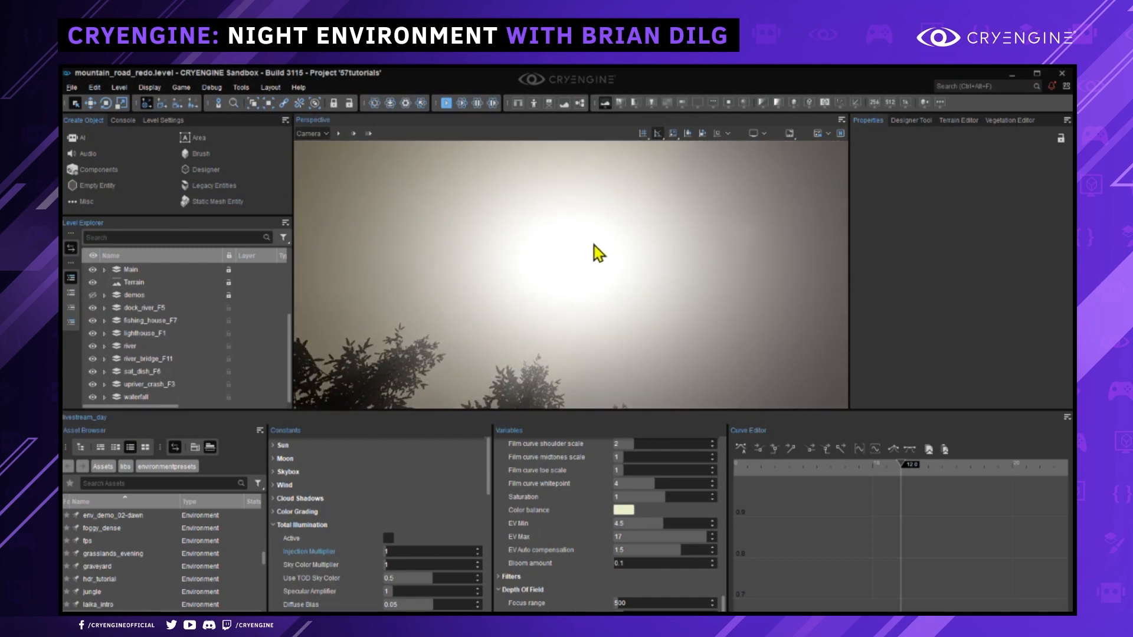
{"action": "right_click_drag", "start_coordinate": [629, 281], "coordinate": [626, 337]}
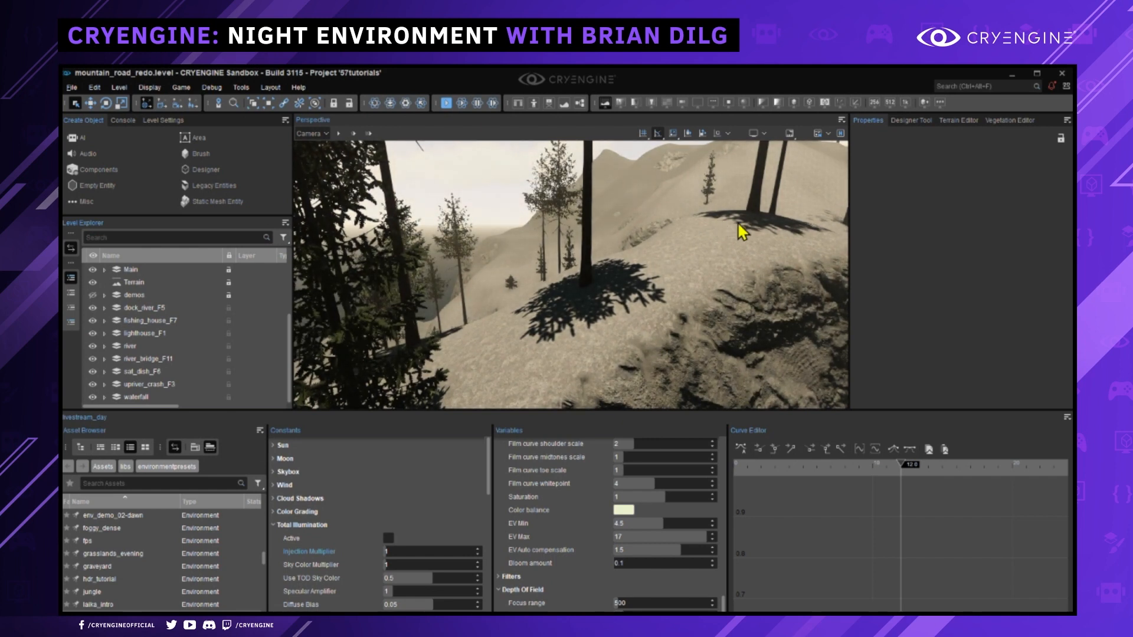
Fly around the hillside to examine the tree shadows and the road with the burning vehicle under the livestream_day preset.
{"action": "key", "text": "w"}
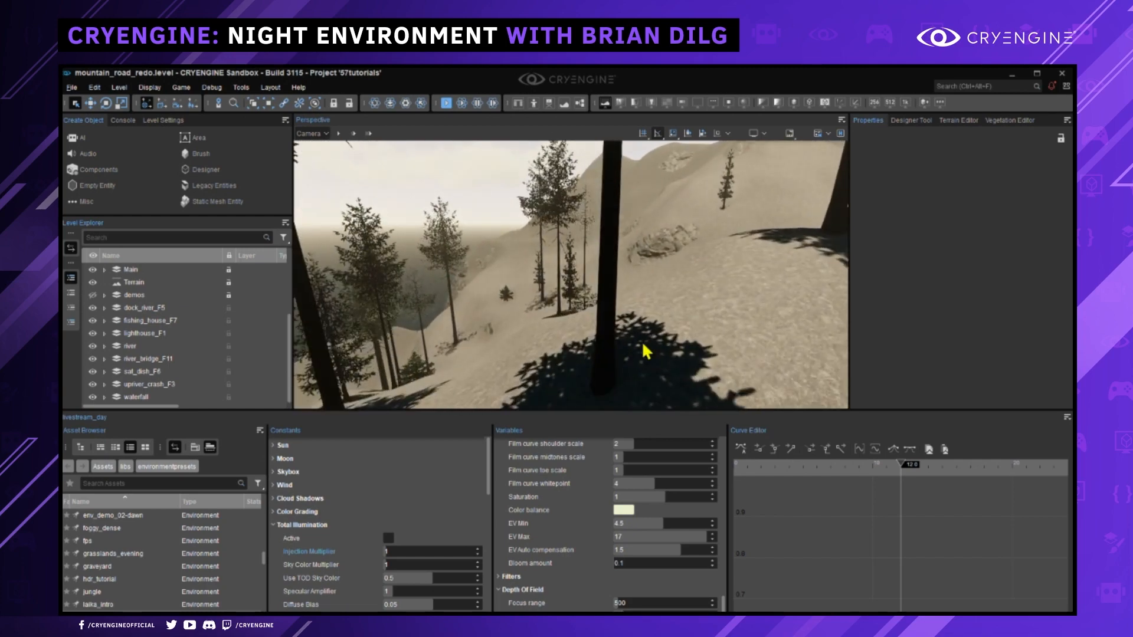
{"action": "key", "text": "s"}
{"action": "mouse_move", "coordinate": [642, 349]}
{"action": "right_mouse_down"}
{"action": "mouse_move", "coordinate": [652, 352]}
{"action": "mouse_move", "coordinate": [419, 353]}
{"action": "mouse_move", "coordinate": [433, 372]}
{"action": "mouse_move", "coordinate": [596, 346]}
{"action": "mouse_move", "coordinate": [549, 352]}
{"action": "right_mouse_up"}
{"action": "key", "text": "s"}
{"action": "key", "text": "w"}
{"action": "key", "text": "a"}
{"action": "key", "text": "w"}
{"action": "key", "text": "a"}
{"action": "key", "text": "s"}
{"action": "key", "text": "d"}
{"action": "key", "text": "s"}
{"action": "scroll", "coordinate": [629, 283], "scroll_direction": "up", "scroll_amount": 2}
{"action": "right_click_drag", "start_coordinate": [620, 290], "coordinate": [702, 227]}
{"action": "right_click_drag", "start_coordinate": [619, 277], "coordinate": [614, 344]}
{"action": "scroll", "coordinate": [662, 521], "scroll_direction": "up", "scroll_amount": 2}
Collapse the Total Illumination constants and expand the Sun constants.
{"action": "scroll", "coordinate": [662, 521], "scroll_direction": "up", "scroll_amount": 6}
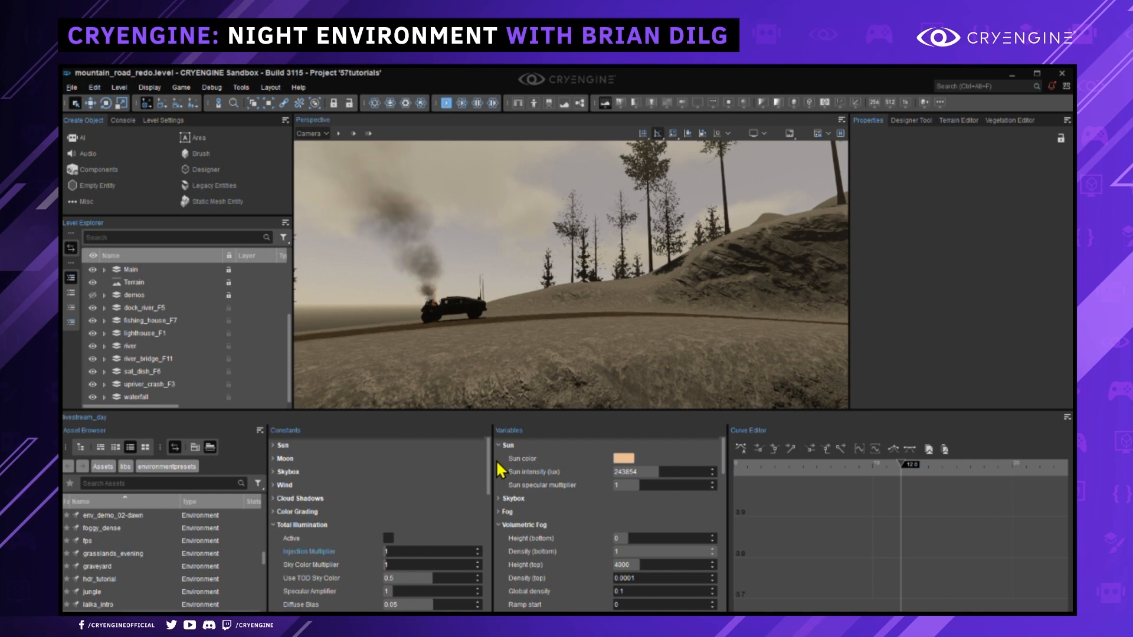
{"action": "left_click", "coordinate": [273, 524]}
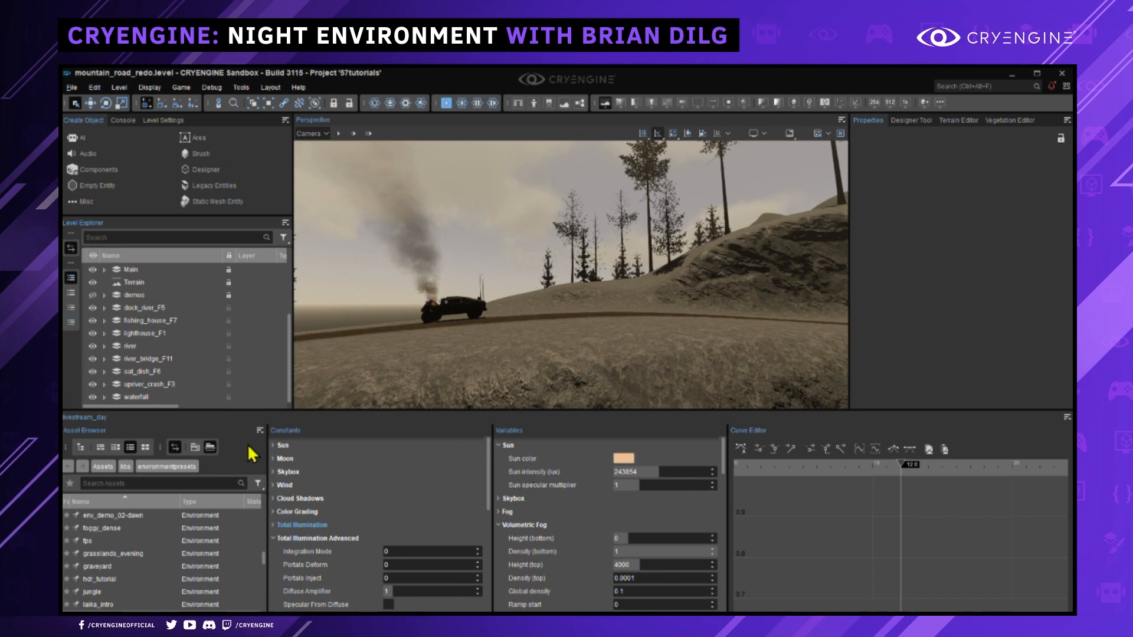
{"action": "left_click", "coordinate": [274, 446]}
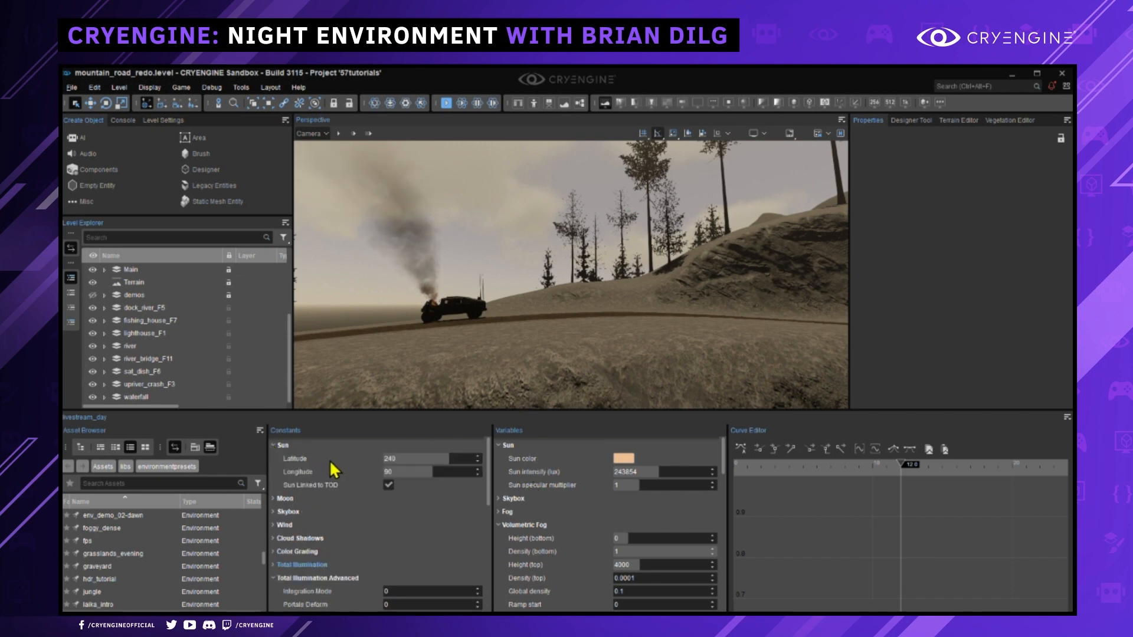
Set the sun's Longitude to 25 while viewing the sky.
{"action": "right_click_drag", "start_coordinate": [493, 324], "coordinate": [597, 354]}
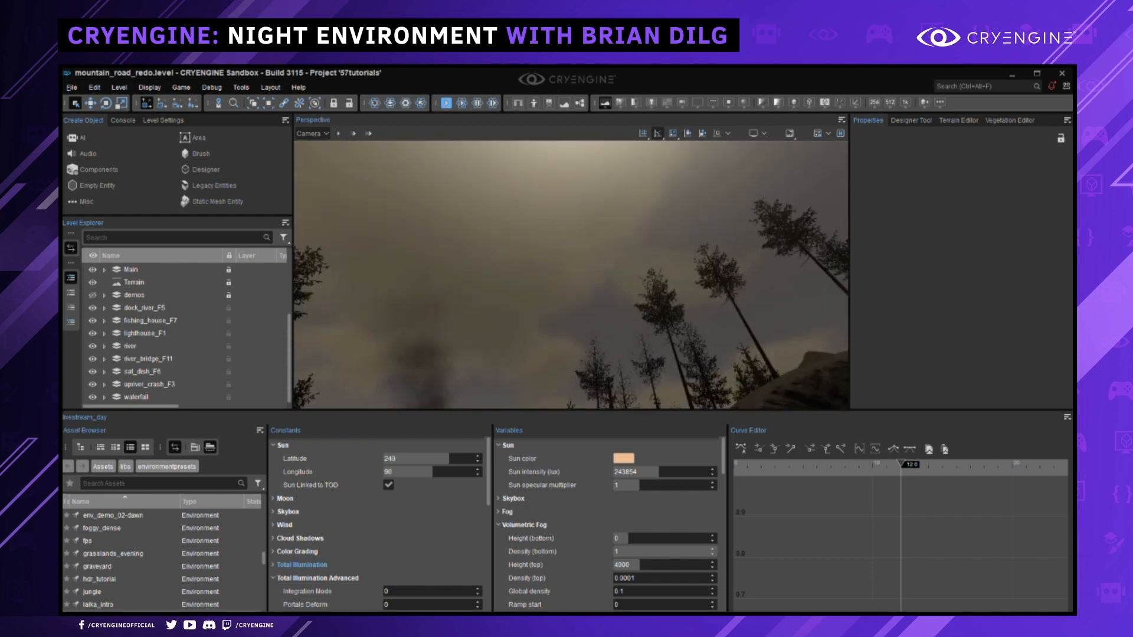
{"action": "left_click", "coordinate": [422, 474]}
{"action": "type", "text": "25"}
{"action": "key", "text": "Return"}
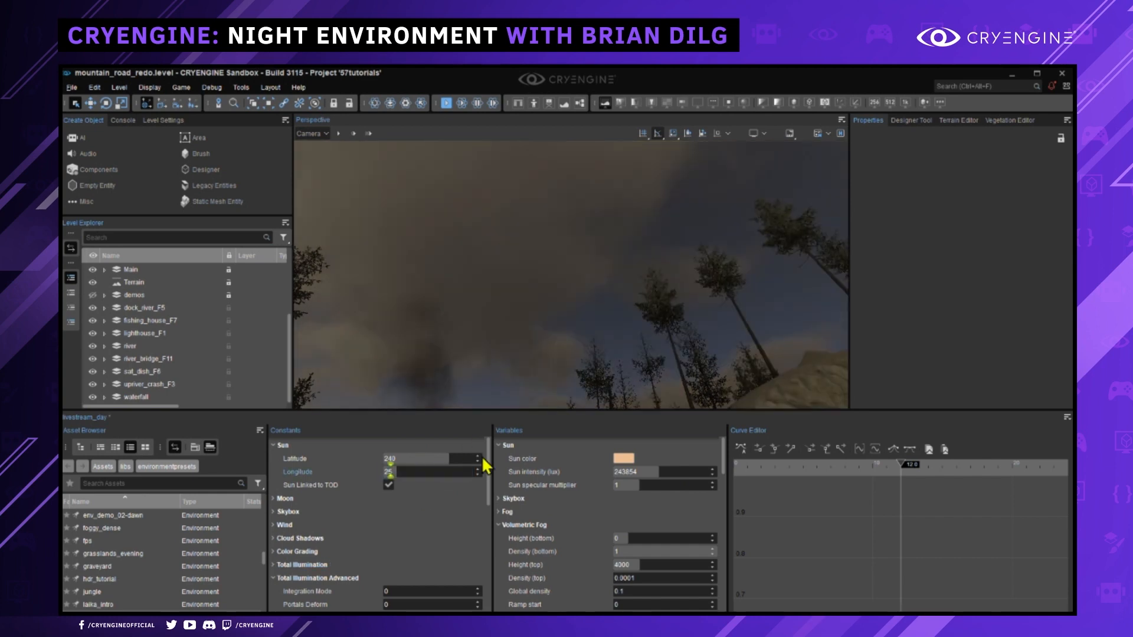
Set the sun's Latitude to 249.62563 while facing the sun over the mountains.
{"action": "right_click_drag", "start_coordinate": [472, 228], "coordinate": [474, 295]}
{"action": "right_click_drag", "start_coordinate": [581, 220], "coordinate": [467, 266]}
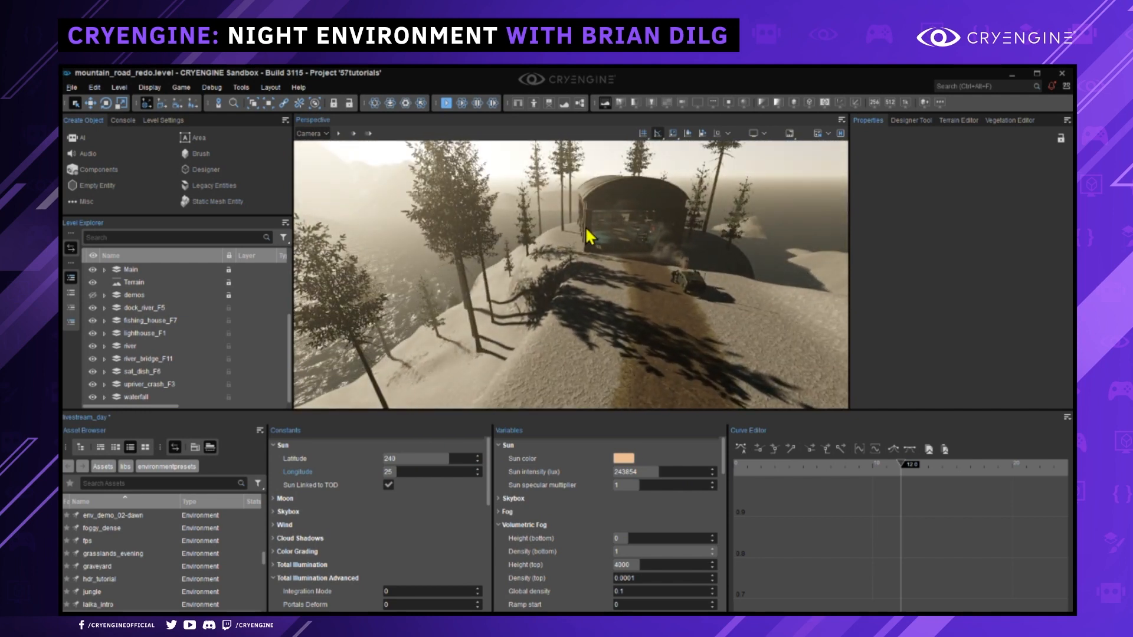
{"action": "right_click_drag", "start_coordinate": [537, 271], "coordinate": [599, 271]}
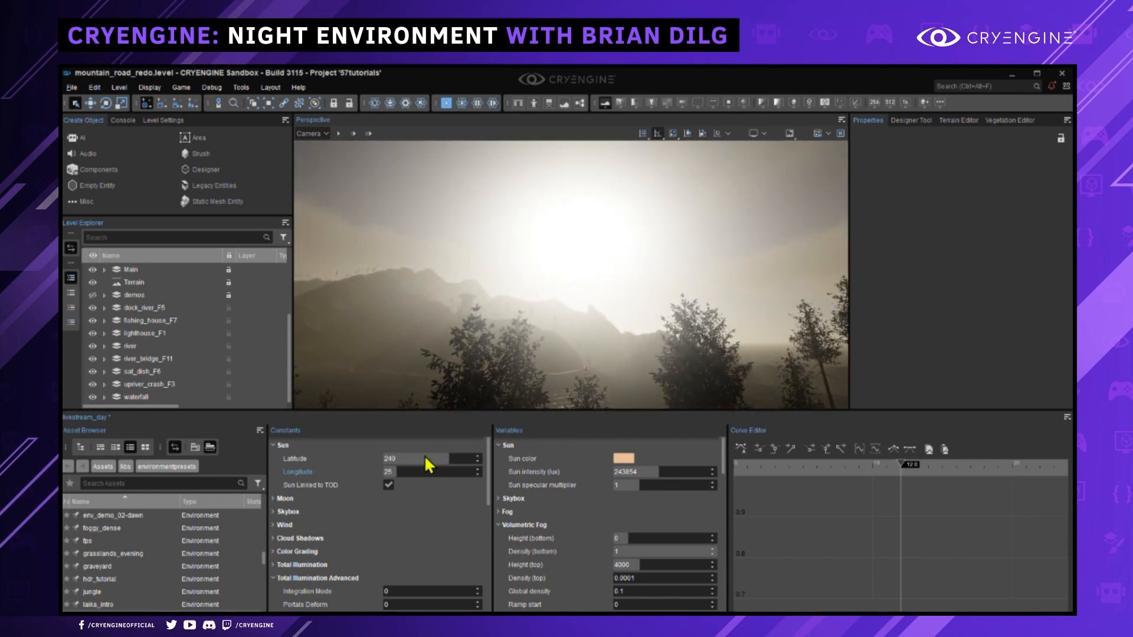
{"action": "mouse_move", "coordinate": [416, 458]}
{"action": "left_mouse_down"}
{"action": "mouse_move", "coordinate": [454, 458]}
{"action": "mouse_move", "coordinate": [425, 460]}
{"action": "left_mouse_up"}
{"action": "right_click_drag", "start_coordinate": [559, 328], "coordinate": [586, 300]}
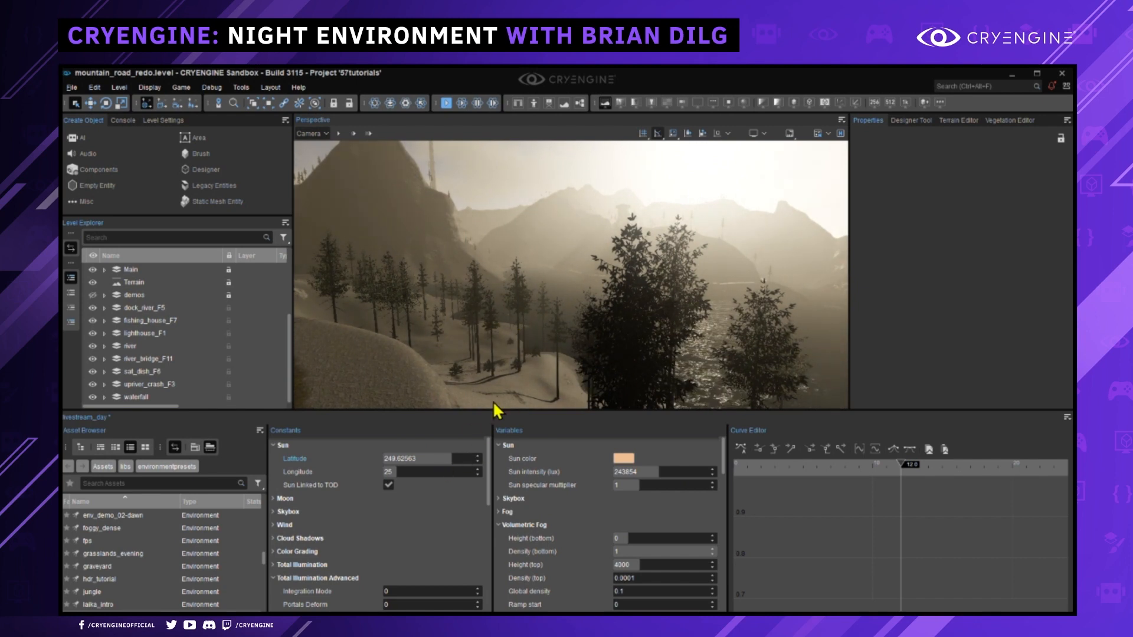
{"action": "right_click_drag", "start_coordinate": [493, 402], "coordinate": [577, 309]}
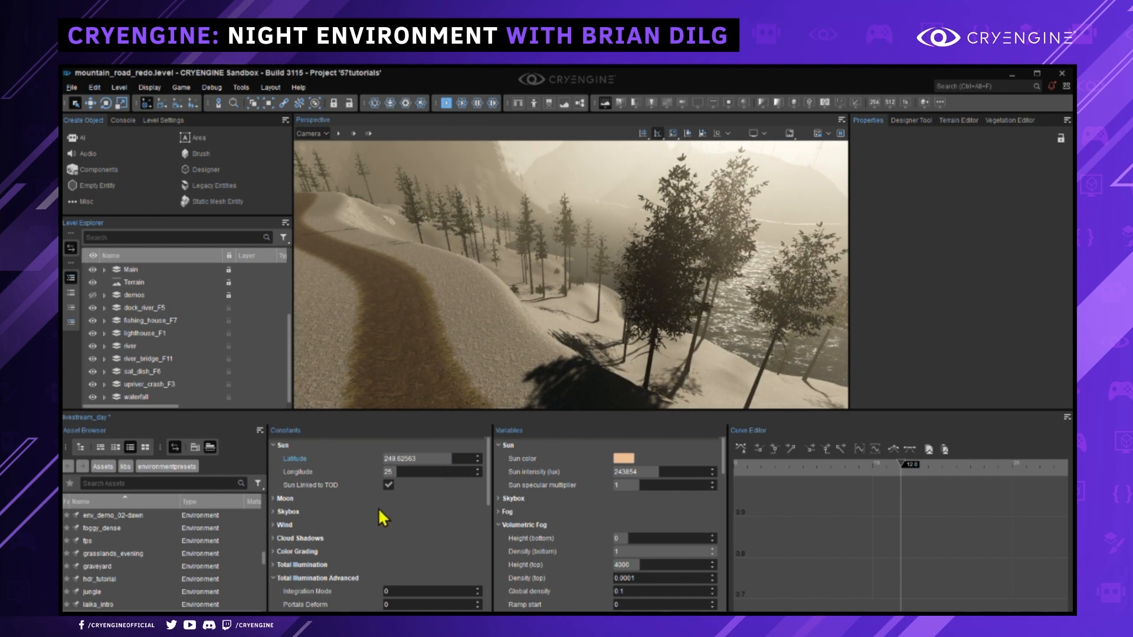
Point out the Sun Linked to TOD setting and examine the tree shadow on the snow up close.
{"action": "left_click", "coordinate": [317, 485]}
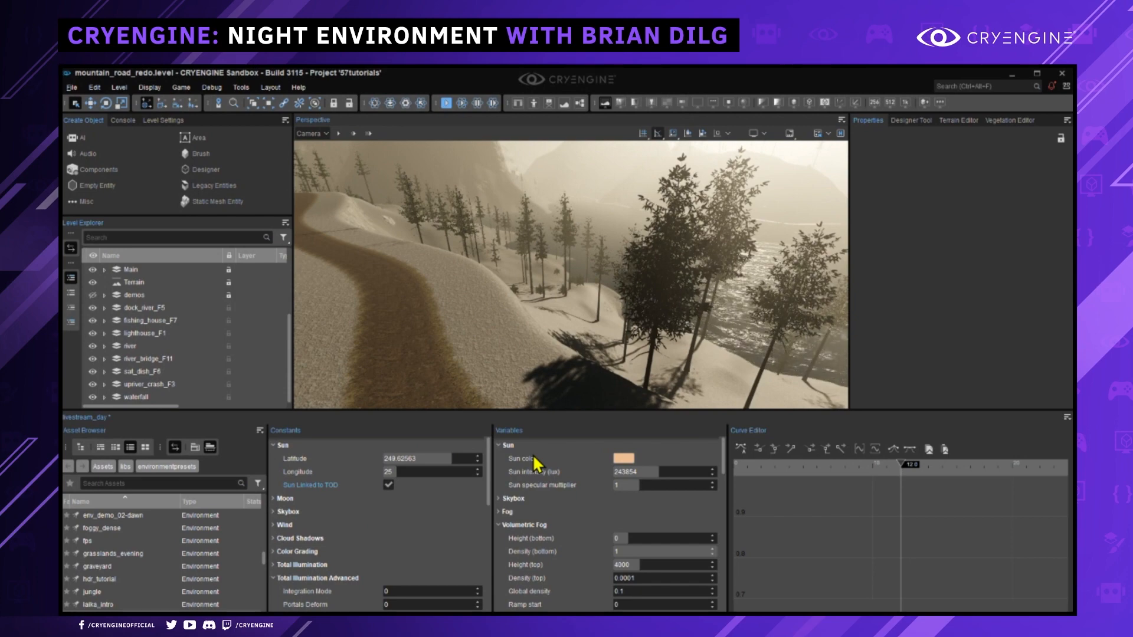
{"action": "right_click_drag", "start_coordinate": [549, 319], "coordinate": [647, 367]}
{"action": "scroll", "coordinate": [437, 477], "scroll_direction": "down", "scroll_amount": 5}
{"action": "scroll", "coordinate": [443, 472], "scroll_direction": "up", "scroll_amount": 5}
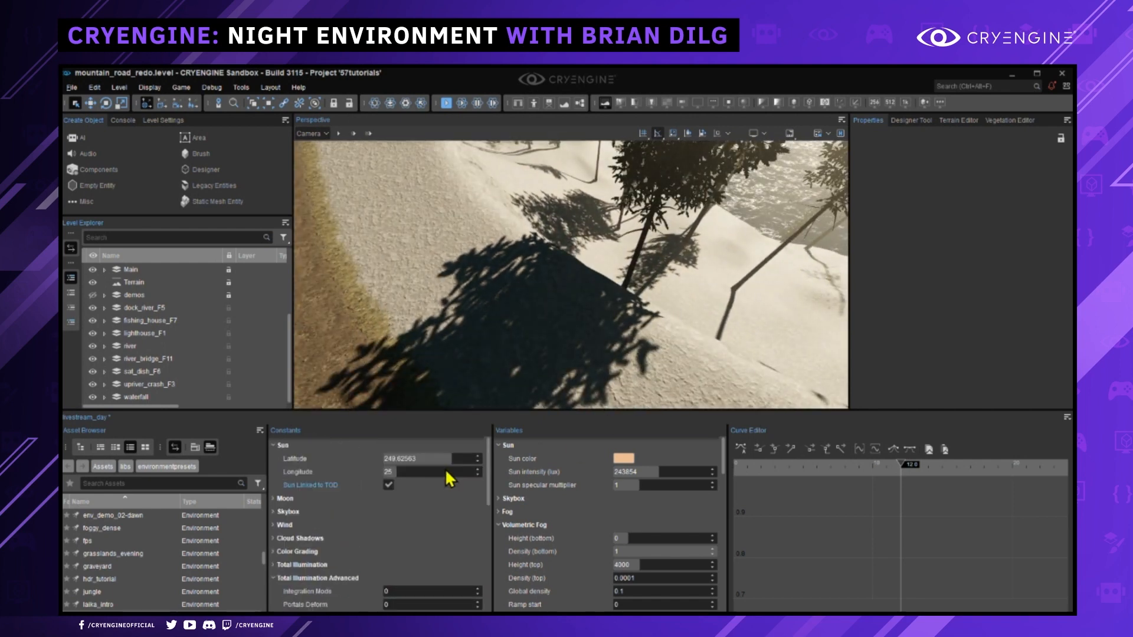
{"action": "right_click_drag", "start_coordinate": [490, 393], "coordinate": [505, 381]}
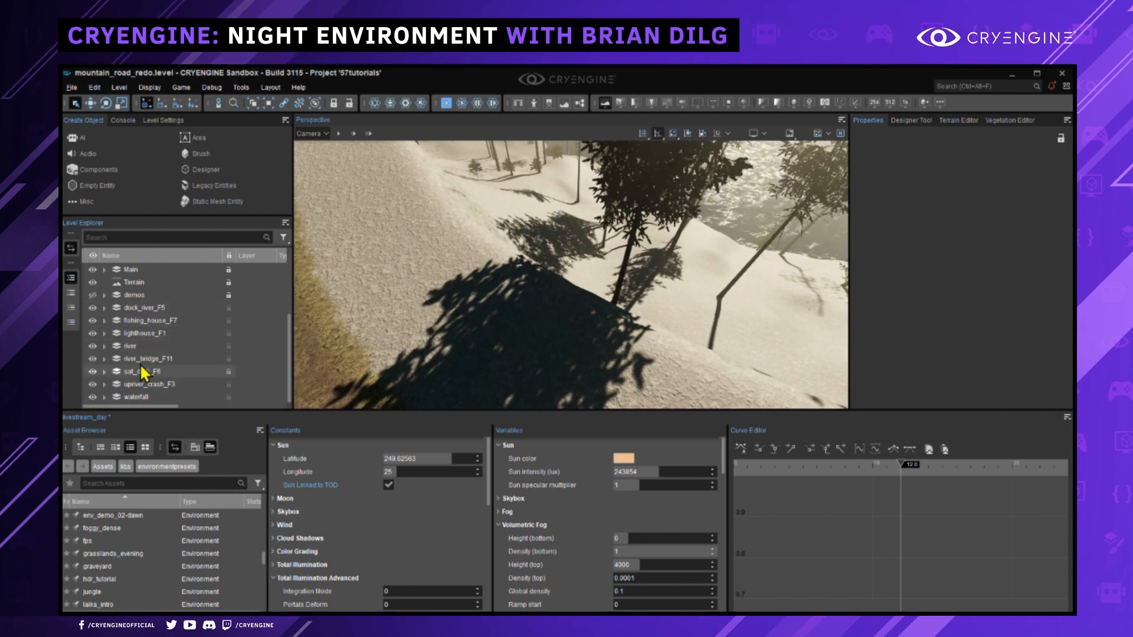
Hide the lighting folder in the level and check the shadows, the sky and the mountain road.
{"action": "scroll", "coordinate": [147, 368], "scroll_direction": "up", "scroll_amount": 3}
{"action": "left_click", "coordinate": [93, 283]}
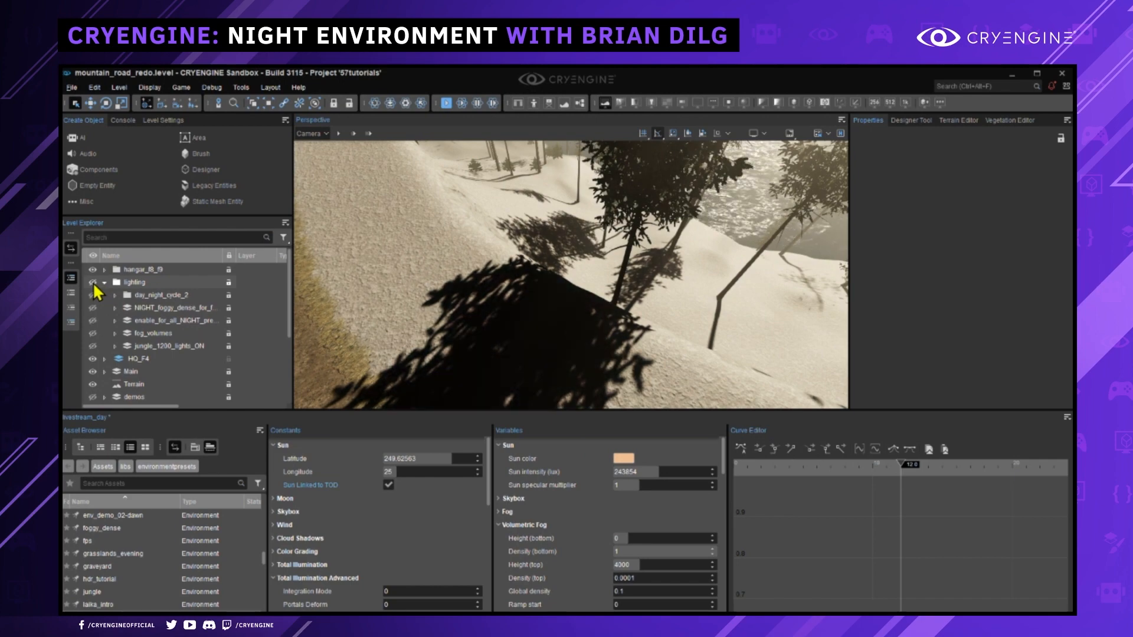
{"action": "right_click_drag", "start_coordinate": [384, 330], "coordinate": [392, 297]}
{"action": "right_click_drag", "start_coordinate": [476, 317], "coordinate": [535, 343]}
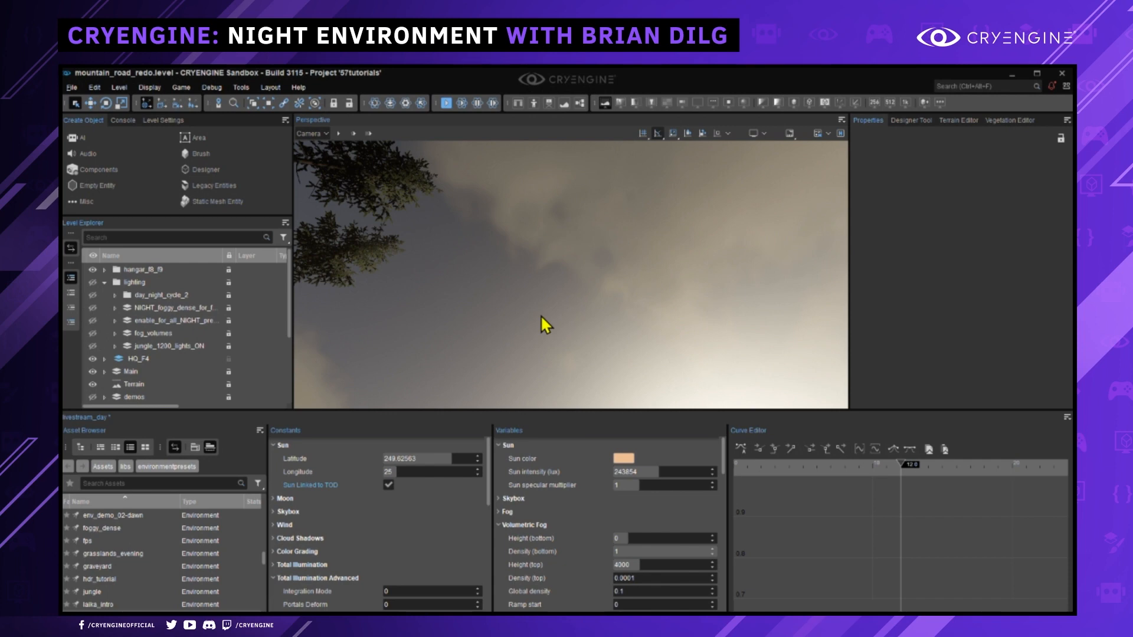
{"action": "right_click_drag", "start_coordinate": [589, 299], "coordinate": [632, 237]}
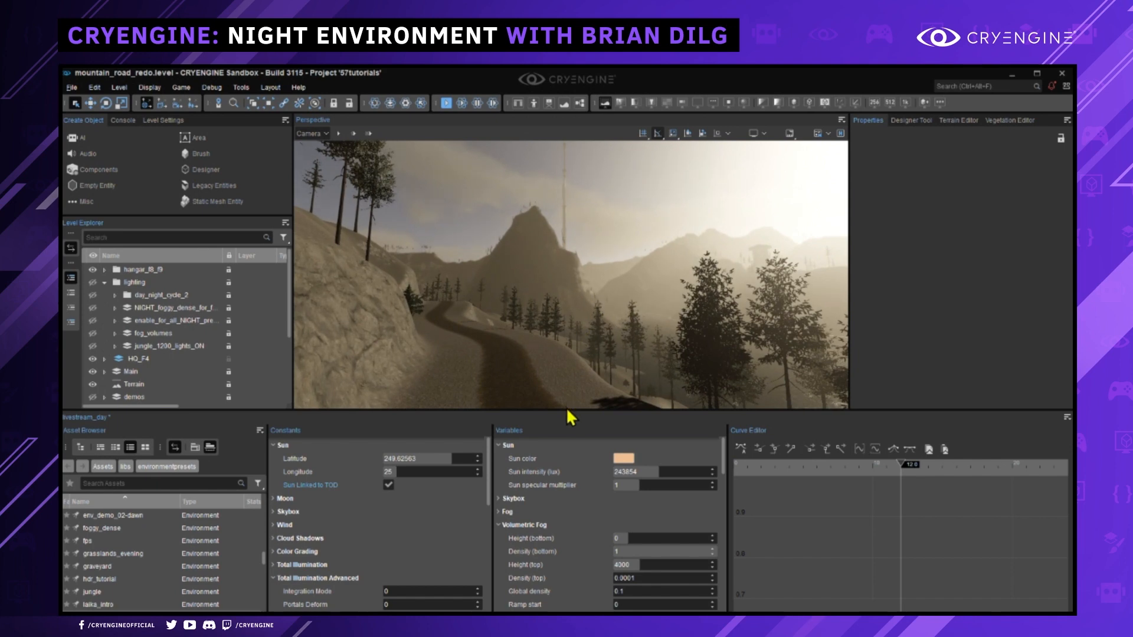
Enlarge the viewport by shrinking the environment settings area, and frame the trees by the water against the sun.
{"action": "left_click_drag", "start_coordinate": [568, 428], "coordinate": [543, 492]}
{"action": "right_click_drag", "start_coordinate": [611, 371], "coordinate": [718, 382]}
{"action": "key", "text": "w"}
{"action": "mouse_move", "coordinate": [607, 384]}
{"action": "right_mouse_down"}
{"action": "mouse_move", "coordinate": [576, 381]}
{"action": "mouse_move", "coordinate": [599, 374]}
{"action": "right_mouse_up"}
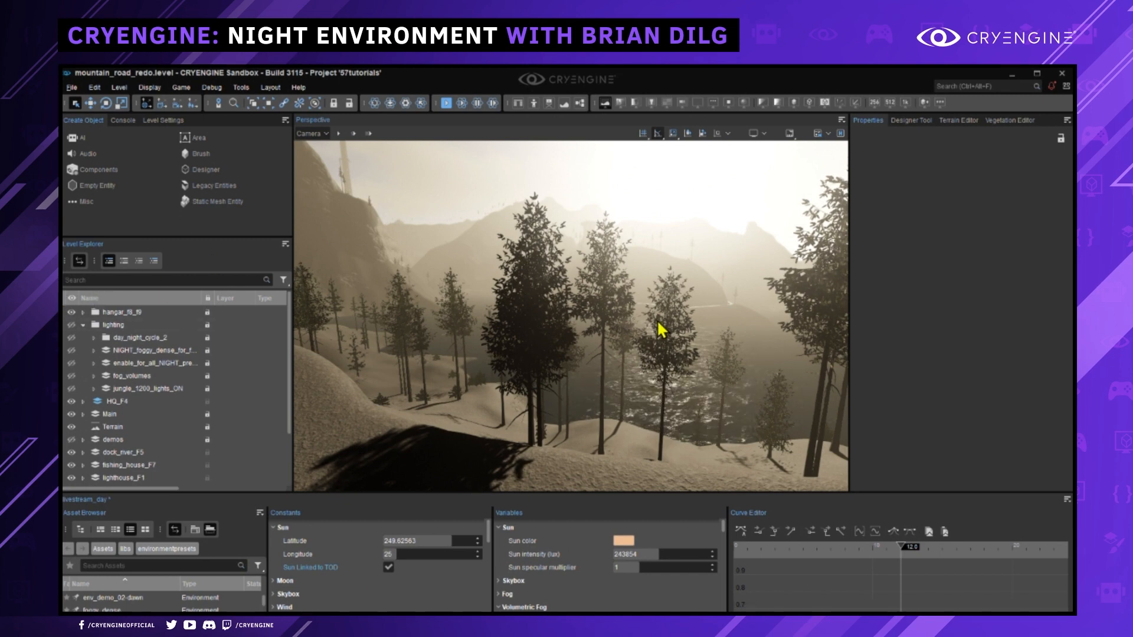
Examine the trees' shadow on the snow from several viewpoints and compare it with the sun's position over the mountains.
{"action": "right_click_drag", "start_coordinate": [658, 321], "coordinate": [572, 381]}
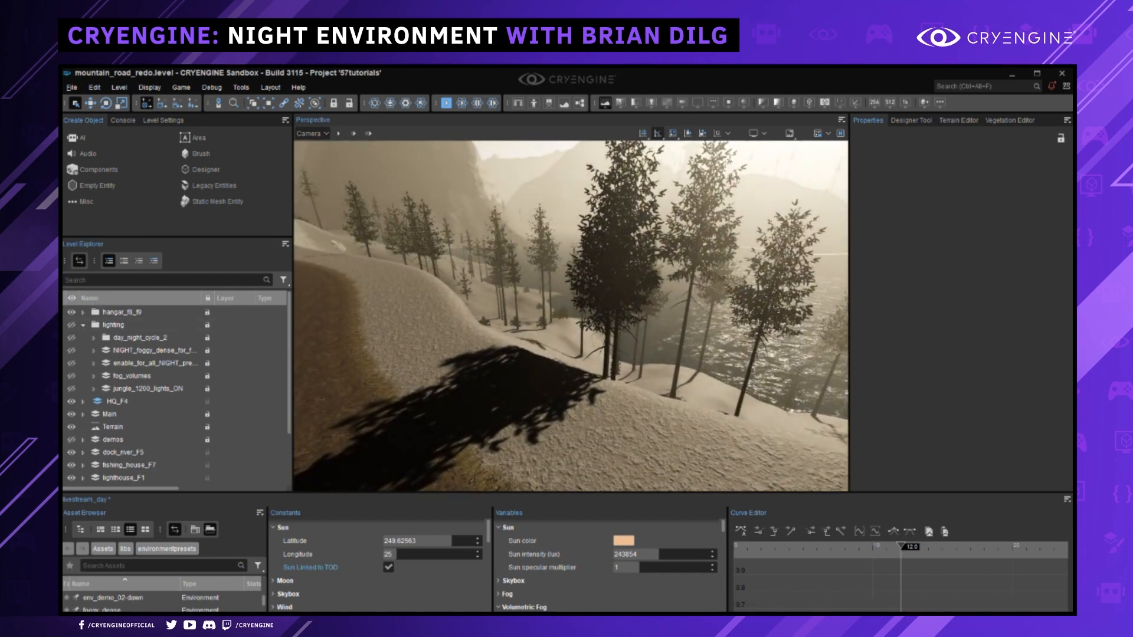
{"action": "middle_click_drag", "start_coordinate": [665, 306], "coordinate": [640, 360]}
{"action": "key", "text": "w"}
{"action": "right_click_drag", "start_coordinate": [640, 360], "coordinate": [660, 293]}
{"action": "key", "text": "s"}
{"action": "key", "text": "s"}
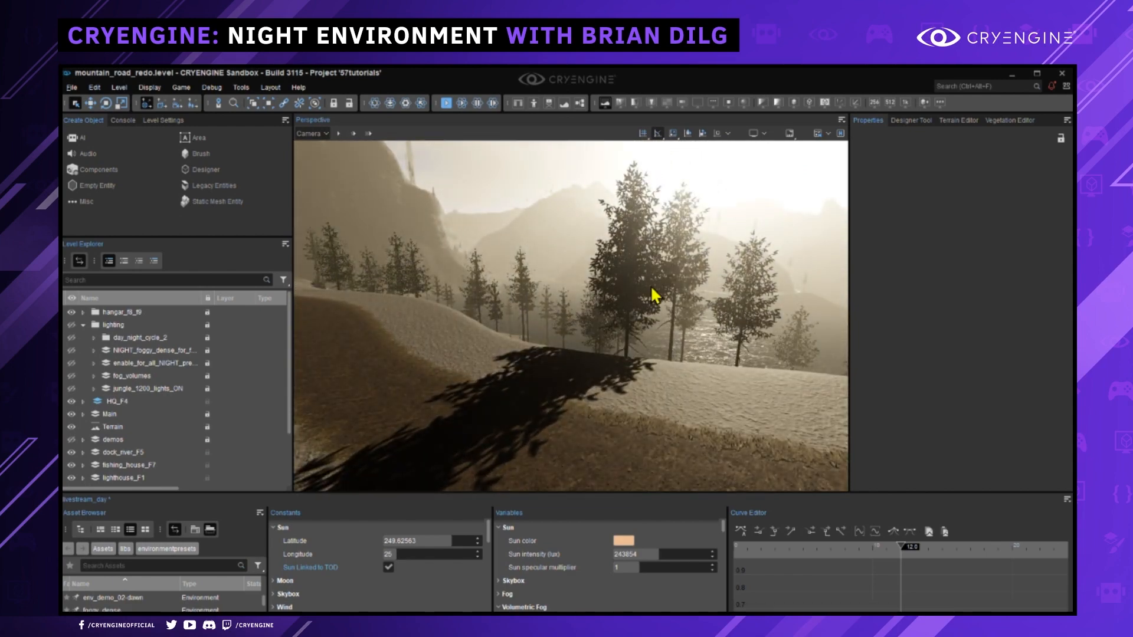
{"action": "key", "text": "s"}
{"action": "right_click_drag", "start_coordinate": [666, 286], "coordinate": [617, 293]}
{"action": "key", "text": "w"}
{"action": "key", "text": "s"}
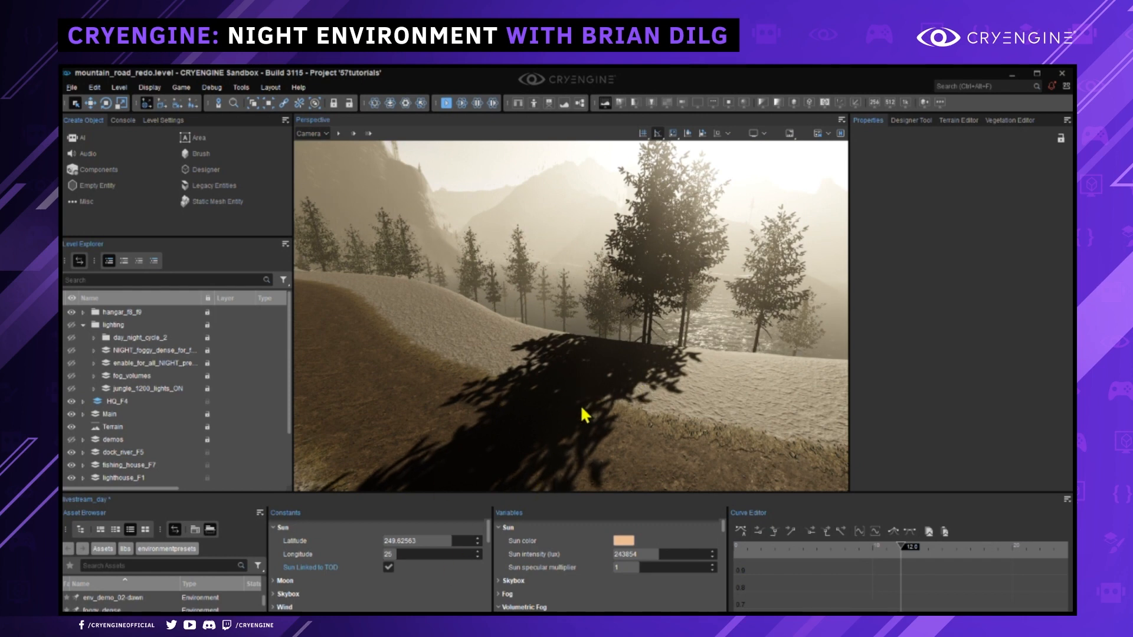
{"action": "right_click_drag", "start_coordinate": [581, 390], "coordinate": [513, 481]}
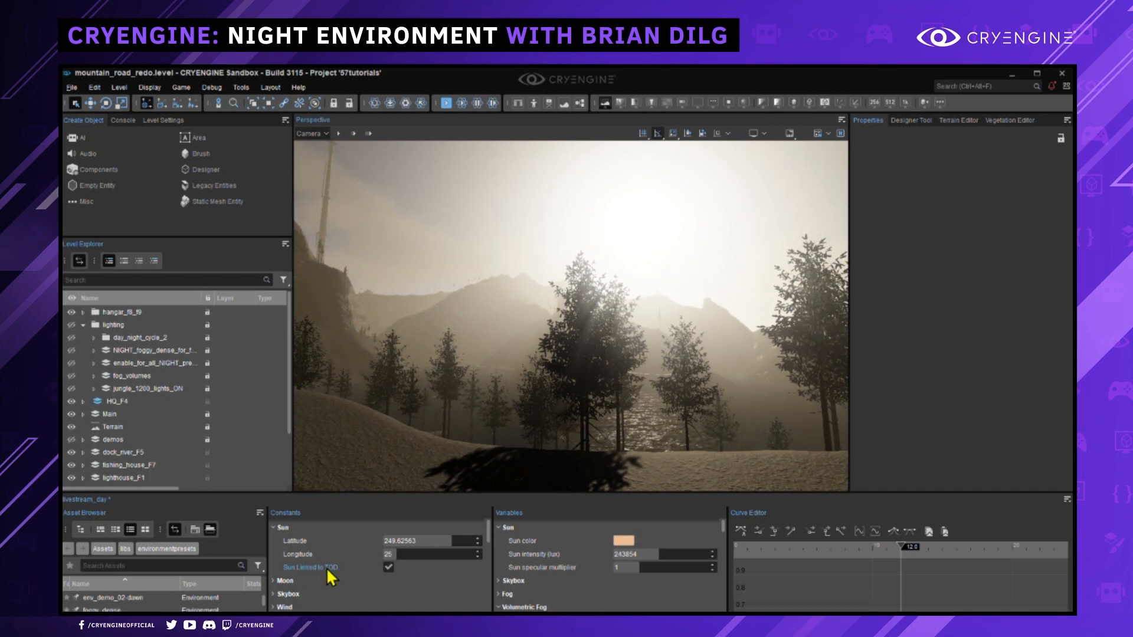
Scrub the time of day between night and day with Sun Linked to TOD enabled, and check the sun's position over the road.
{"action": "scroll", "coordinate": [891, 550], "scroll_direction": "down", "scroll_amount": 3}
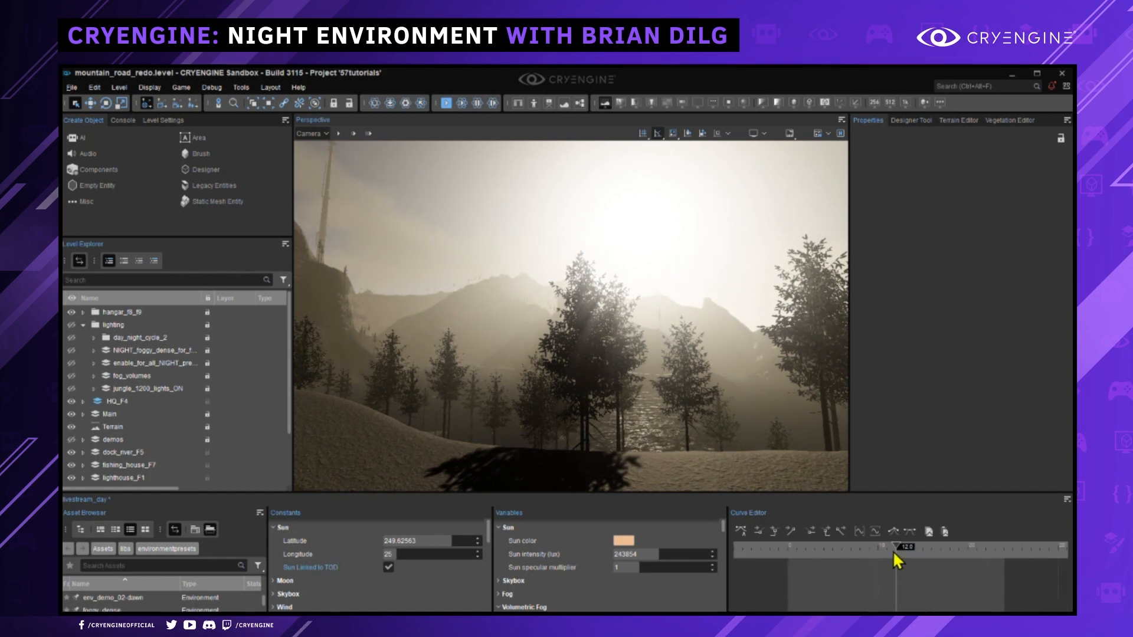
{"action": "left_click_drag", "start_coordinate": [891, 545], "coordinate": [795, 550]}
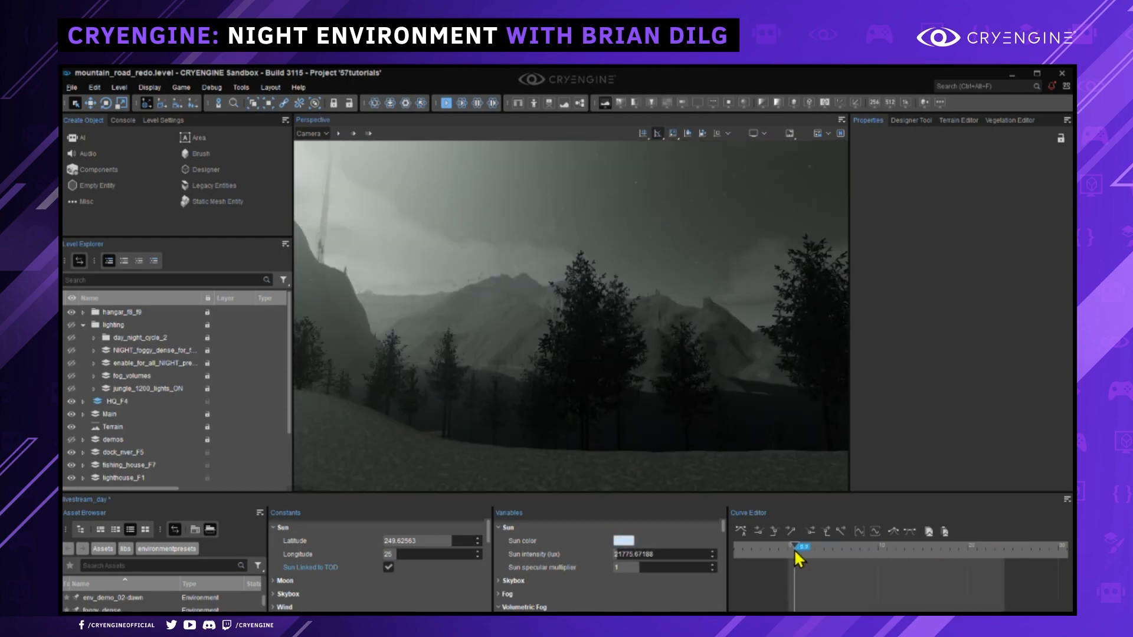
{"action": "right_click_drag", "start_coordinate": [775, 442], "coordinate": [679, 442]}
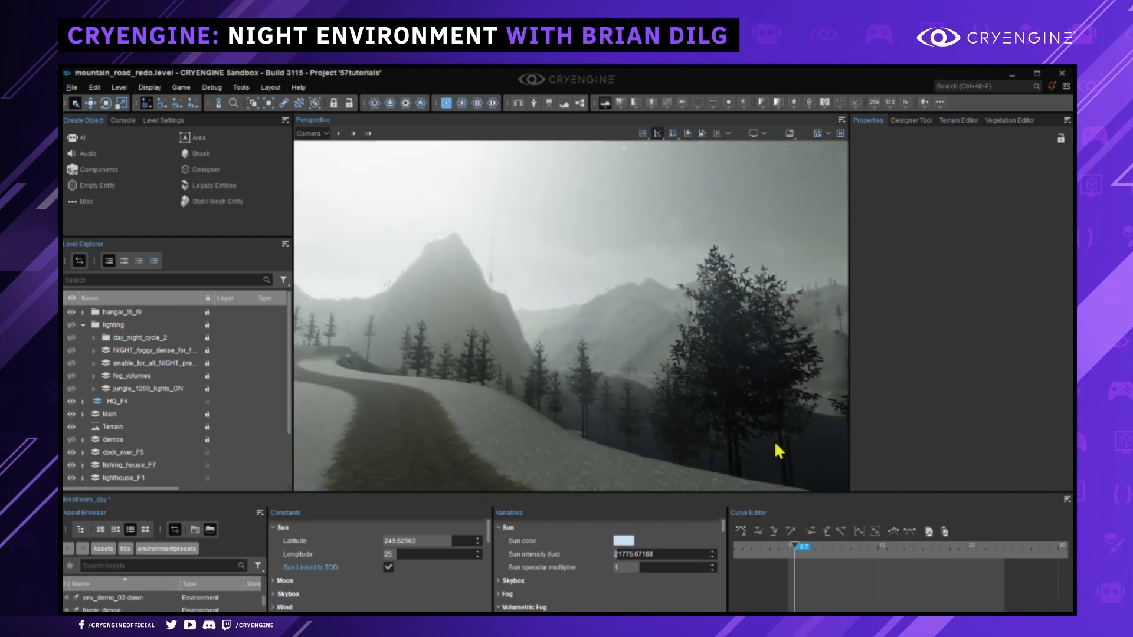
{"action": "left_click_drag", "start_coordinate": [795, 547], "coordinate": [791, 531]}
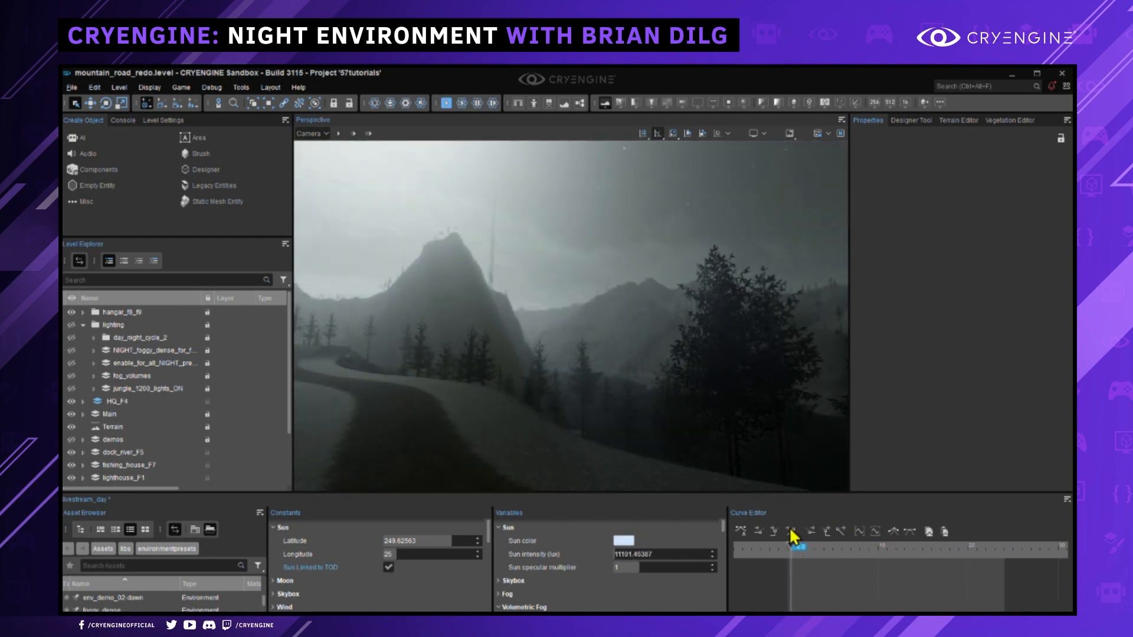
{"action": "right_click_drag", "start_coordinate": [776, 443], "coordinate": [647, 316]}
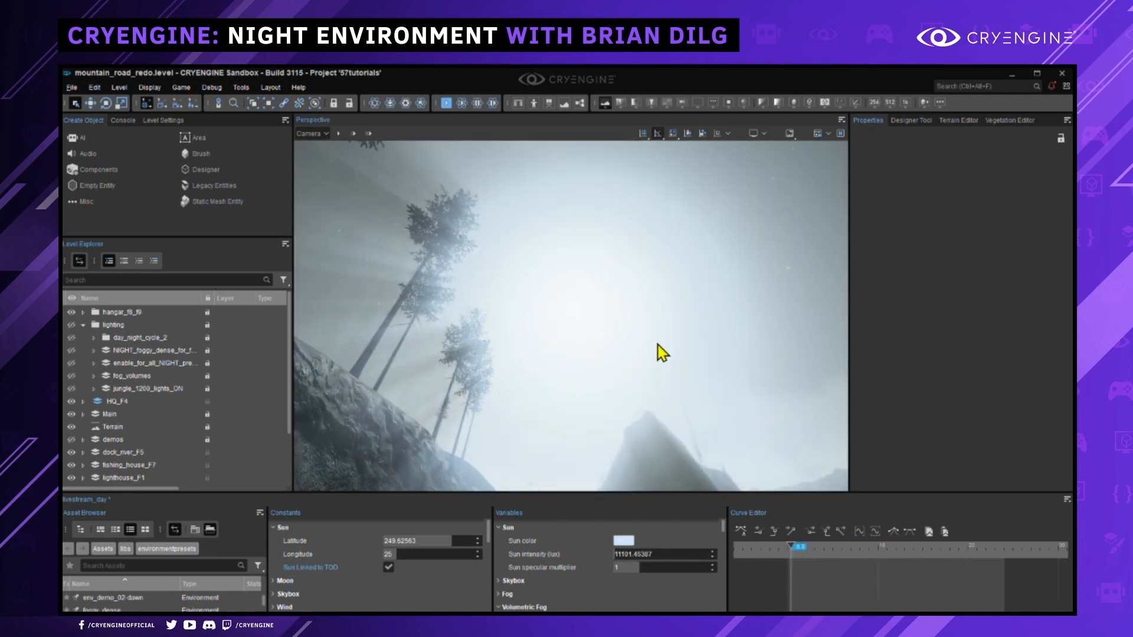
{"action": "left_click_drag", "start_coordinate": [794, 547], "coordinate": [845, 548]}
{"action": "right_click_drag", "start_coordinate": [753, 425], "coordinate": [748, 431]}
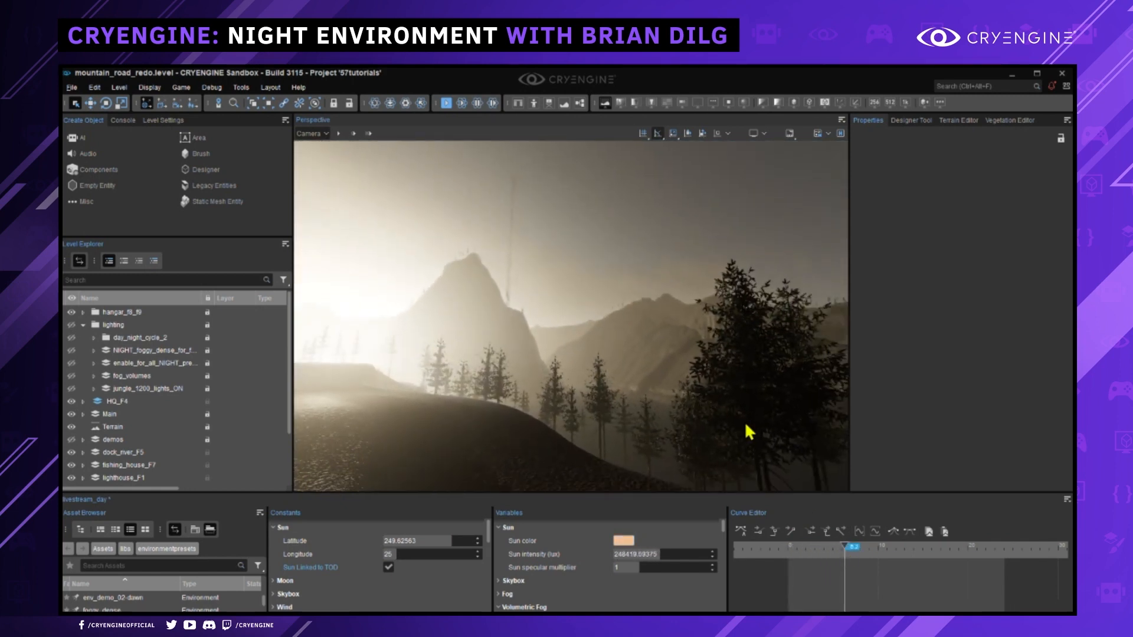
{"action": "left_click_drag", "start_coordinate": [840, 545], "coordinate": [822, 547]}
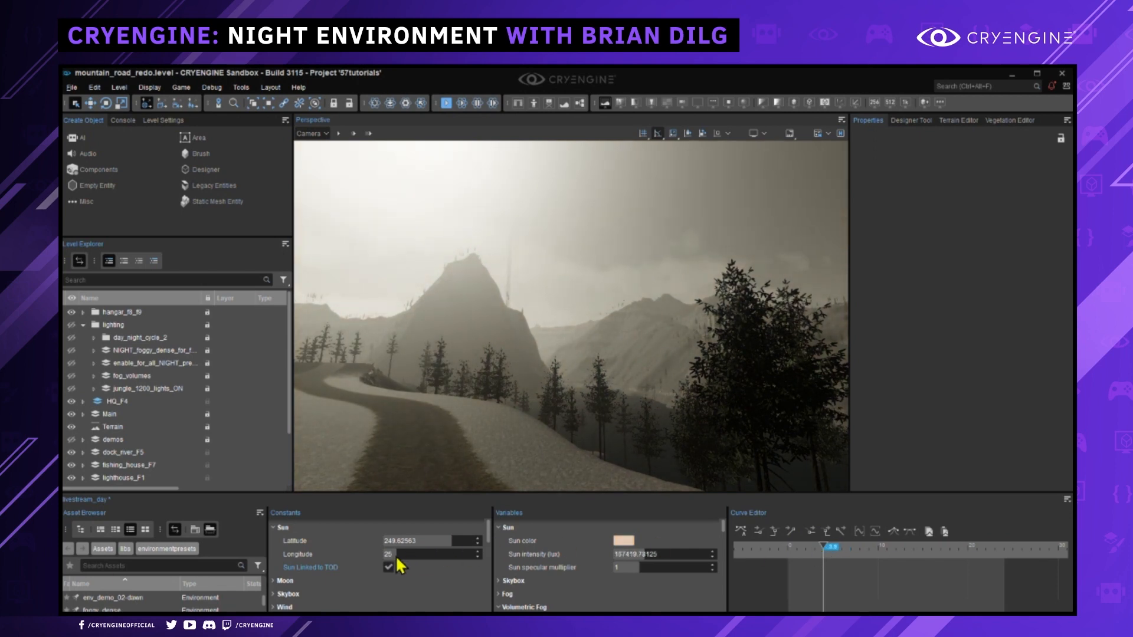
{"action": "mouse_move", "coordinate": [824, 546]}
{"action": "left_mouse_down"}
{"action": "mouse_move", "coordinate": [815, 549]}
{"action": "mouse_move", "coordinate": [861, 546]}
{"action": "mouse_move", "coordinate": [844, 546]}
{"action": "left_mouse_up"}
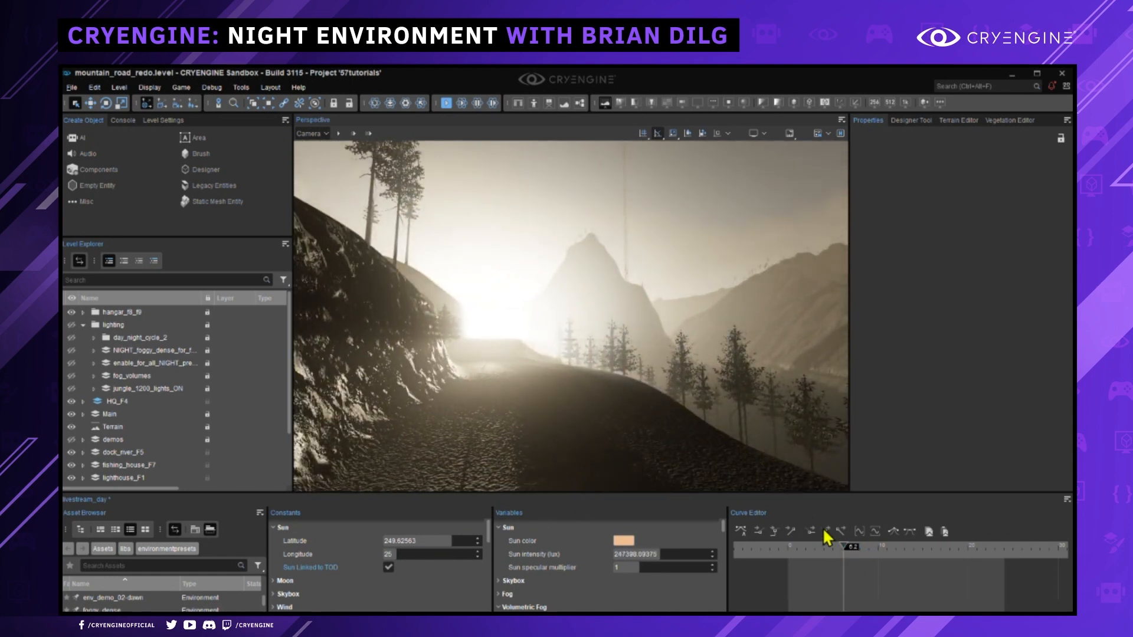
{"action": "left_click", "coordinate": [866, 548]}
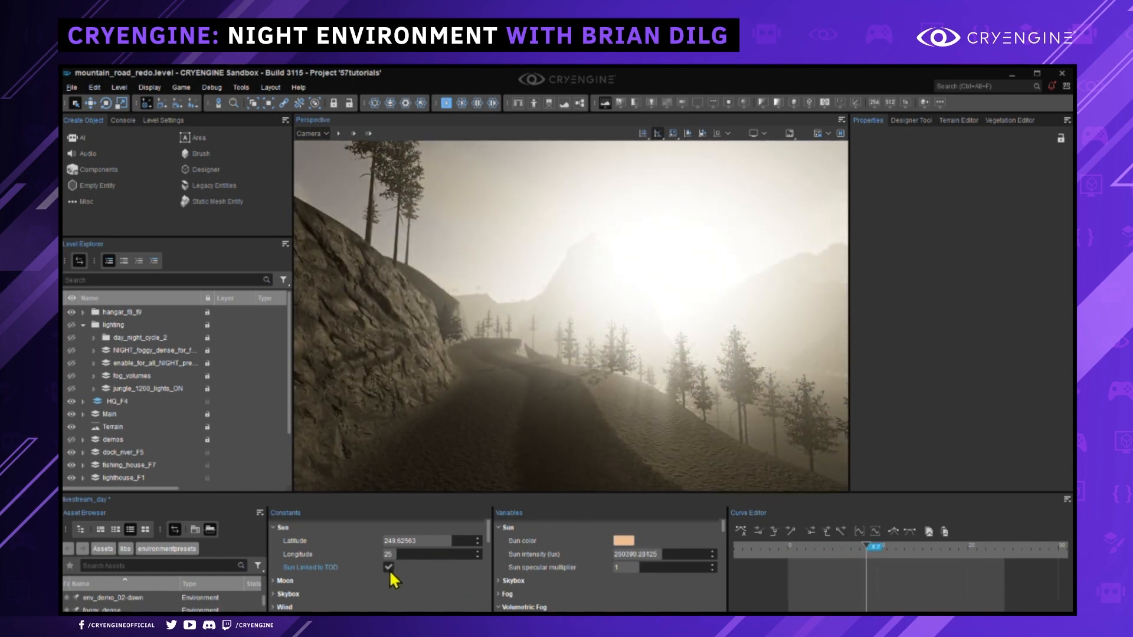
Turn off Sun Linked to TOD and scrub through several times of day to check the sun's position.
{"action": "left_click", "coordinate": [389, 568]}
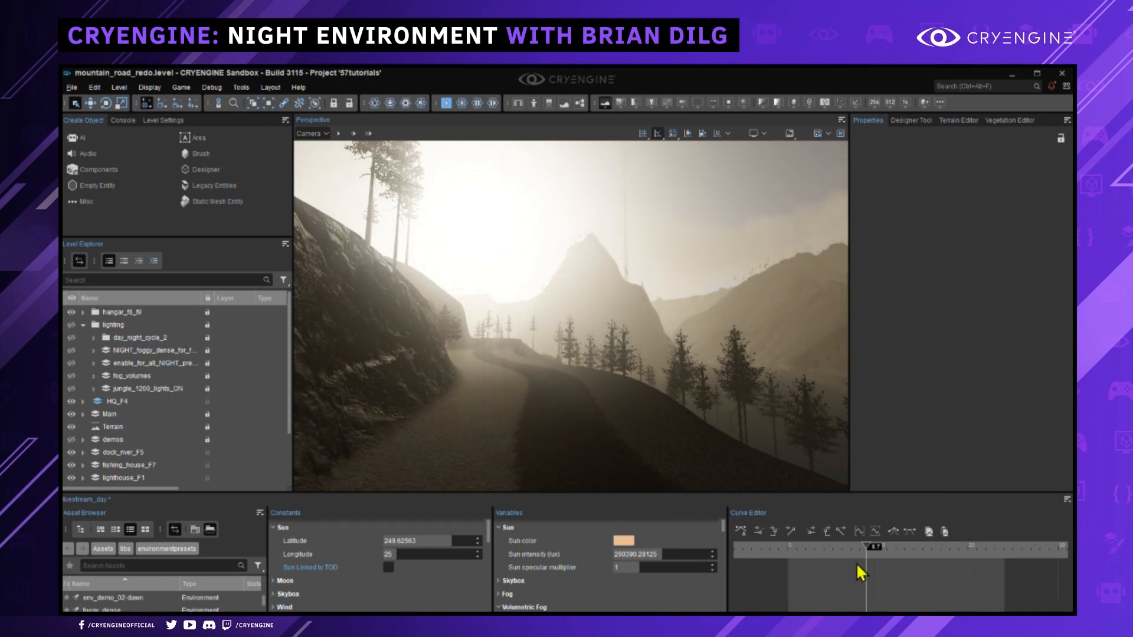
{"action": "left_click_drag", "start_coordinate": [823, 547], "coordinate": [798, 547]}
{"action": "left_click_drag", "start_coordinate": [868, 556], "coordinate": [925, 557]}
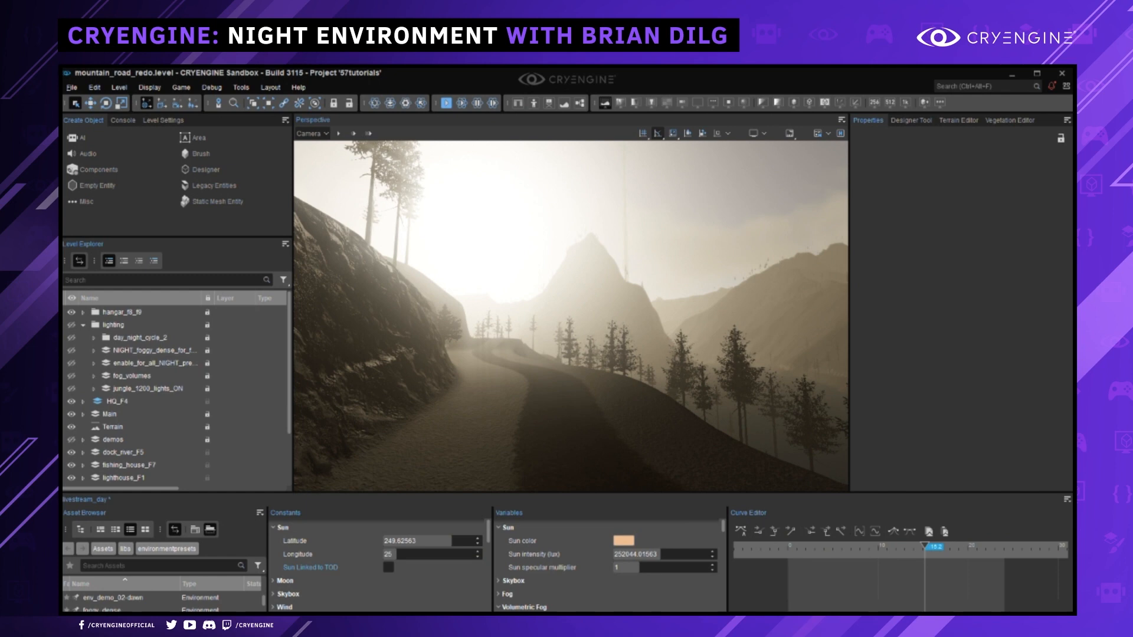
{"action": "left_click", "coordinate": [892, 549]}
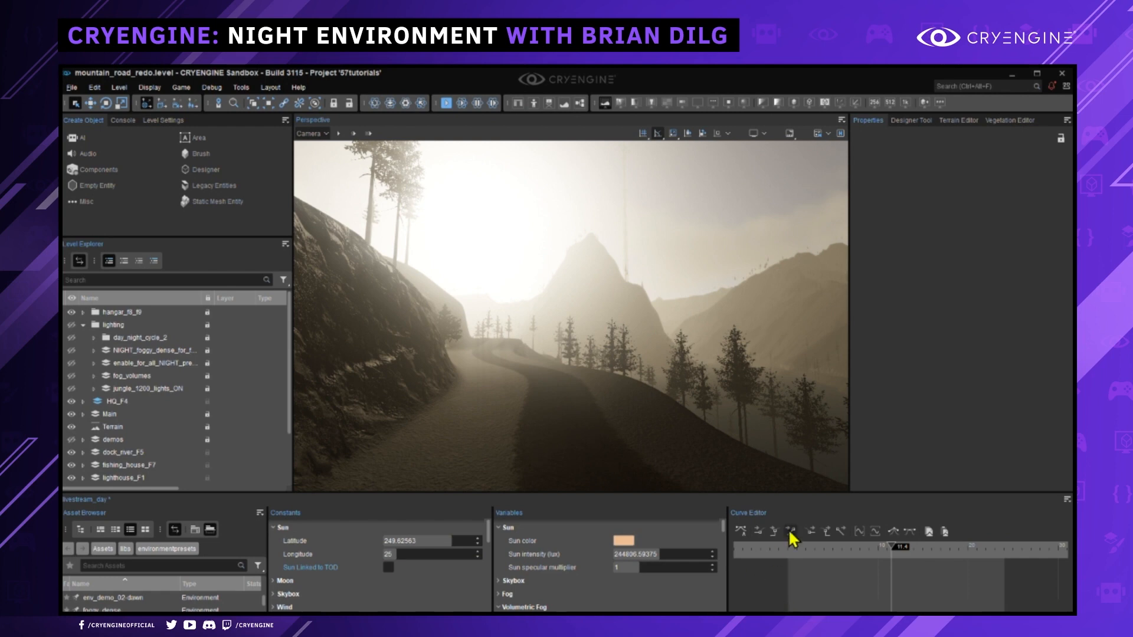
{"action": "left_click_drag", "start_coordinate": [841, 554], "coordinate": [845, 555]}
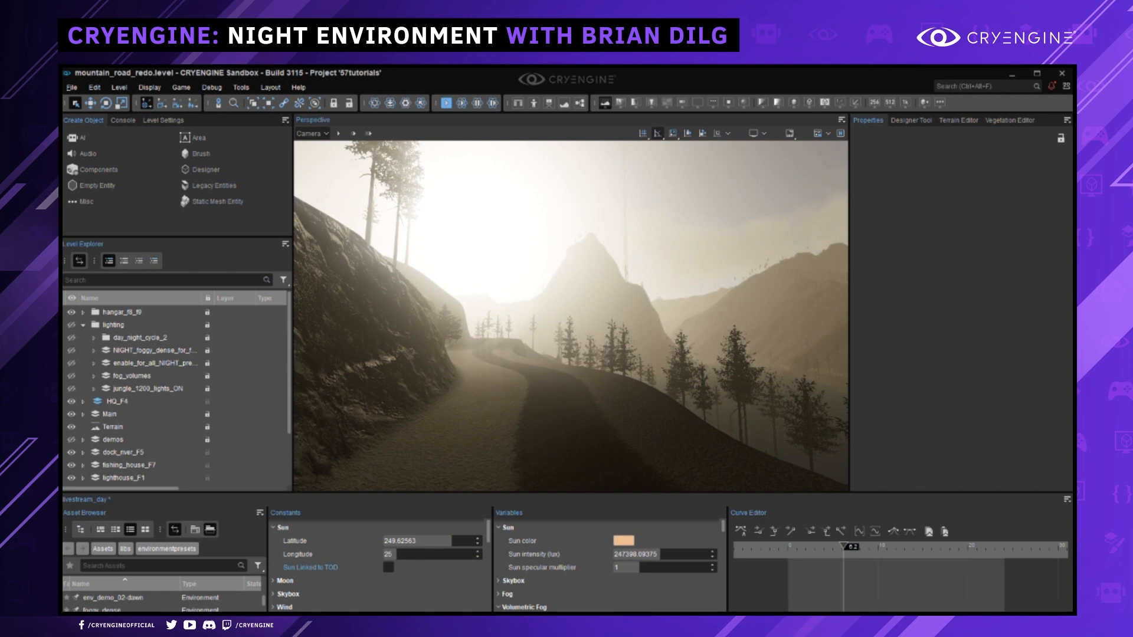
{"action": "key", "text": "Left"}
{"action": "key", "text": "Right"}
Display the Sun intensity (lux) curve and scrub the time from noon to night and back to examine the brightness over the mountain road.
{"action": "left_click", "coordinate": [542, 556]}
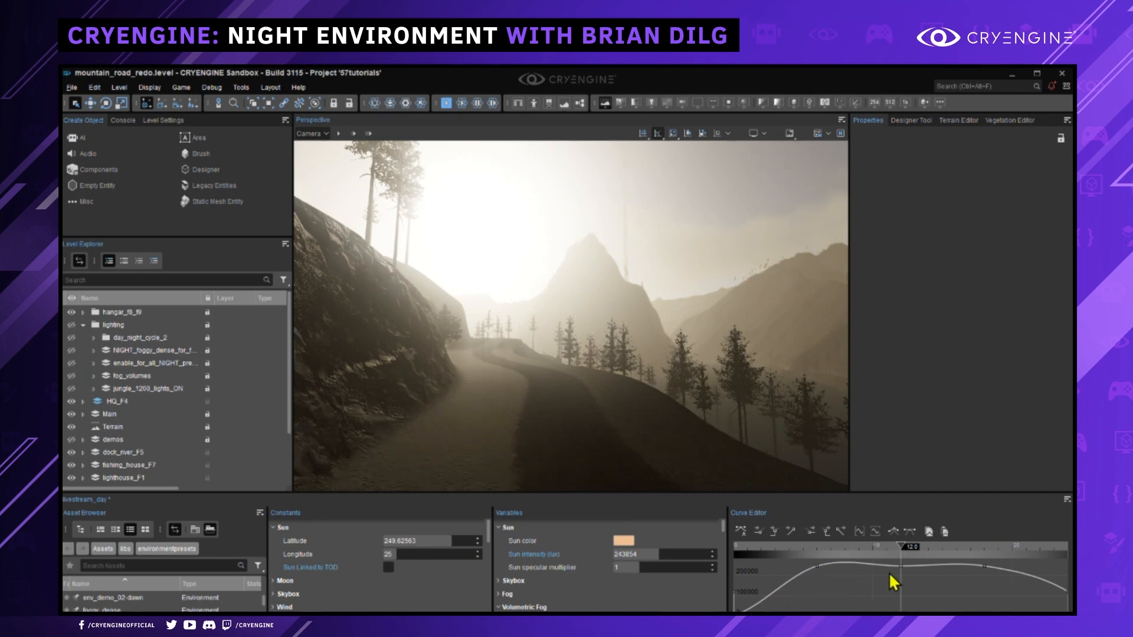
{"action": "scroll", "coordinate": [908, 580], "scroll_direction": "down", "scroll_amount": 5}
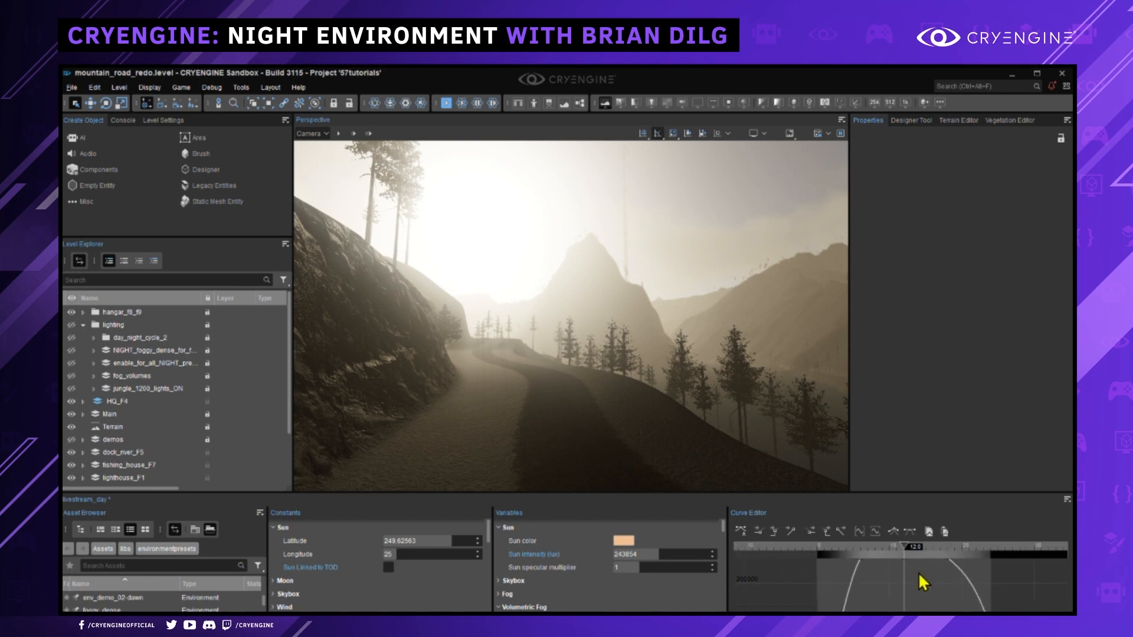
{"action": "mouse_move", "coordinate": [930, 570]}
{"action": "middle_mouse_down"}
{"action": "mouse_move", "coordinate": [931, 603]}
{"action": "mouse_move", "coordinate": [923, 584]}
{"action": "middle_mouse_up"}
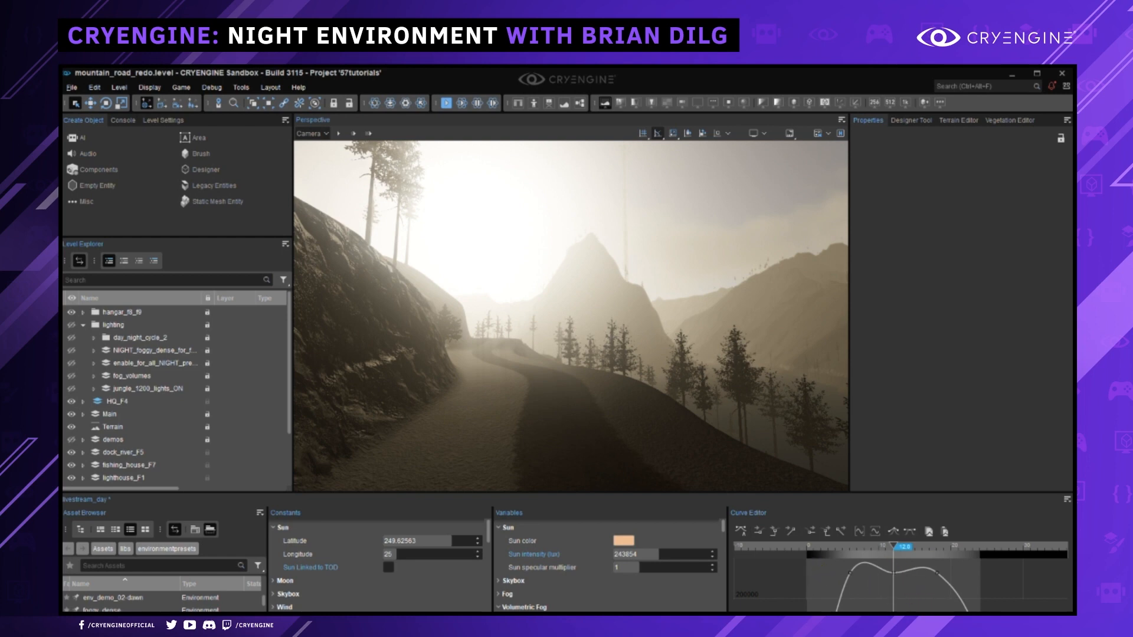
{"action": "mouse_move", "coordinate": [899, 553]}
{"action": "left_mouse_down"}
{"action": "mouse_move", "coordinate": [989, 554]}
{"action": "mouse_move", "coordinate": [813, 553]}
{"action": "left_mouse_up"}
{"action": "left_click", "coordinate": [961, 546]}
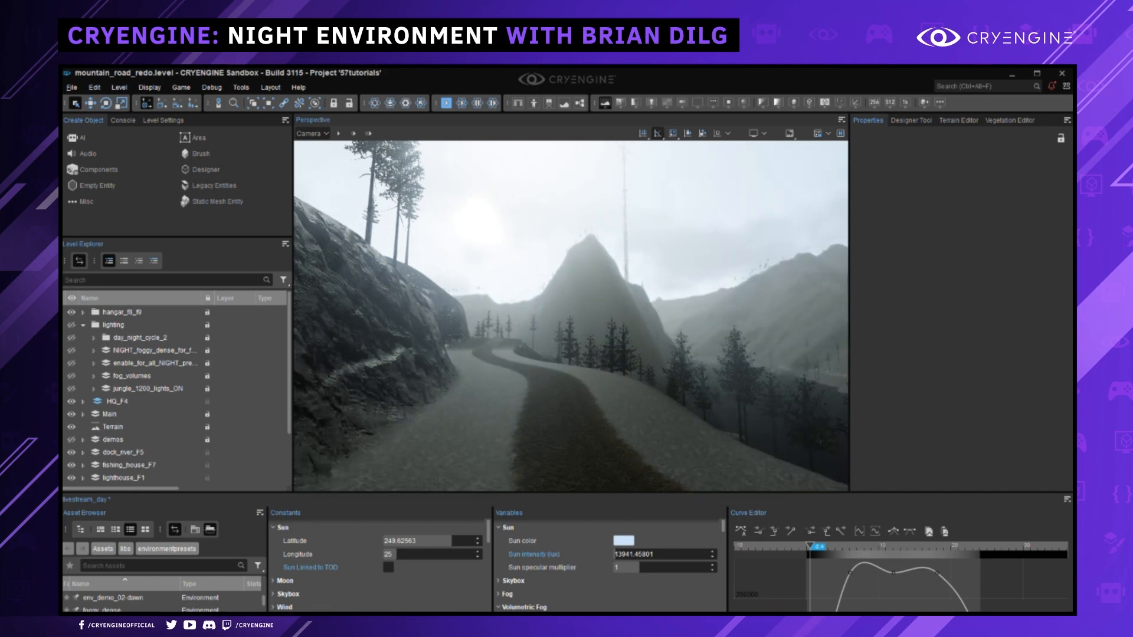
{"action": "left_click_drag", "start_coordinate": [811, 547], "coordinate": [893, 547]}
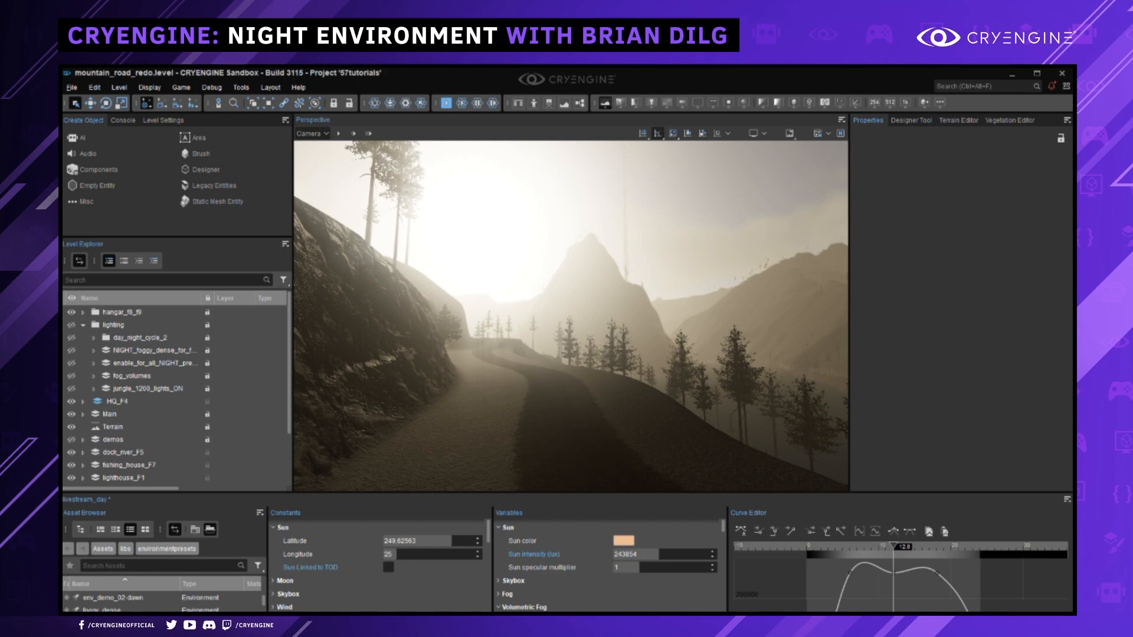
{"action": "right_click_drag", "start_coordinate": [709, 395], "coordinate": [525, 426]}
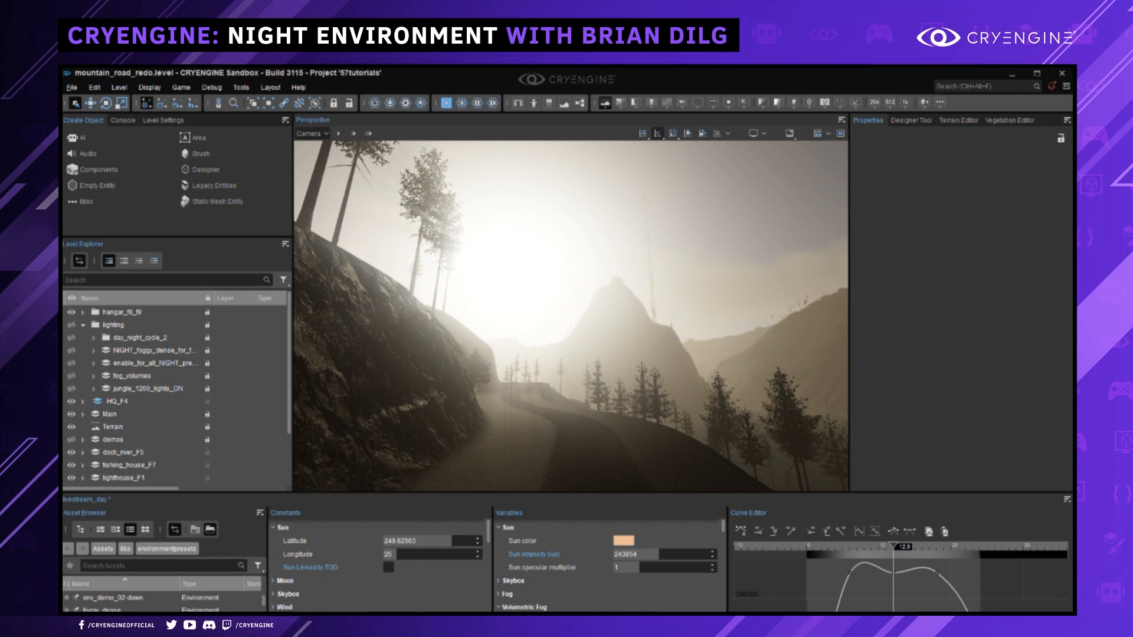
{"action": "left_click", "coordinate": [667, 557]}
{"action": "left_click", "coordinate": [539, 552]}
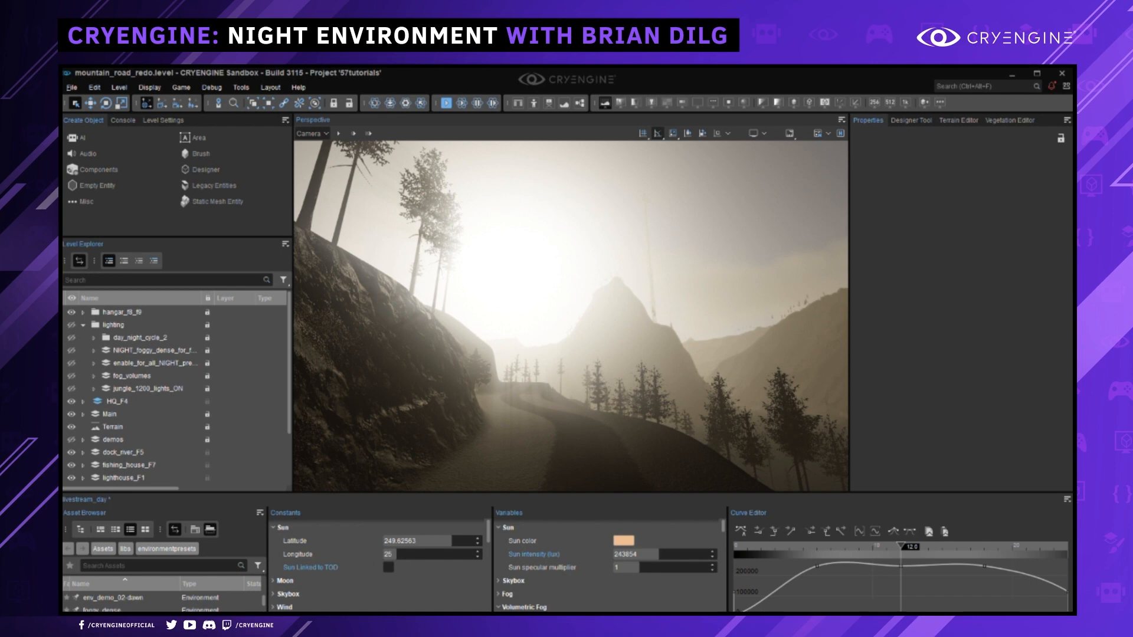
Switch to the browser and read the Lux Light Level Chart from sunshine down to the night-time levels, enlarged to 156%.
{"action": "left_click_drag", "start_coordinate": [1071, 194], "coordinate": [604, 77]}
{"action": "scroll", "coordinate": [737, 354], "scroll_direction": "down", "scroll_amount": 1}
{"action": "scroll", "coordinate": [773, 371], "scroll_direction": "up", "scroll_amount": 1}
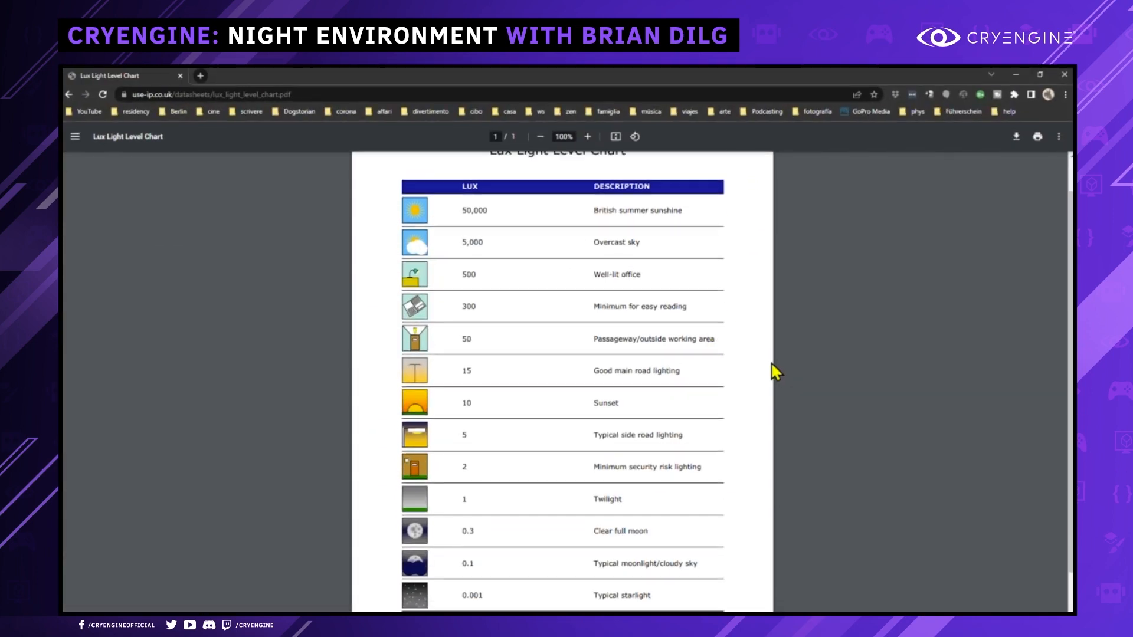
{"action": "scroll", "coordinate": [745, 360], "scroll_direction": "up", "scroll_amount": 3, "text": "ctrl"}
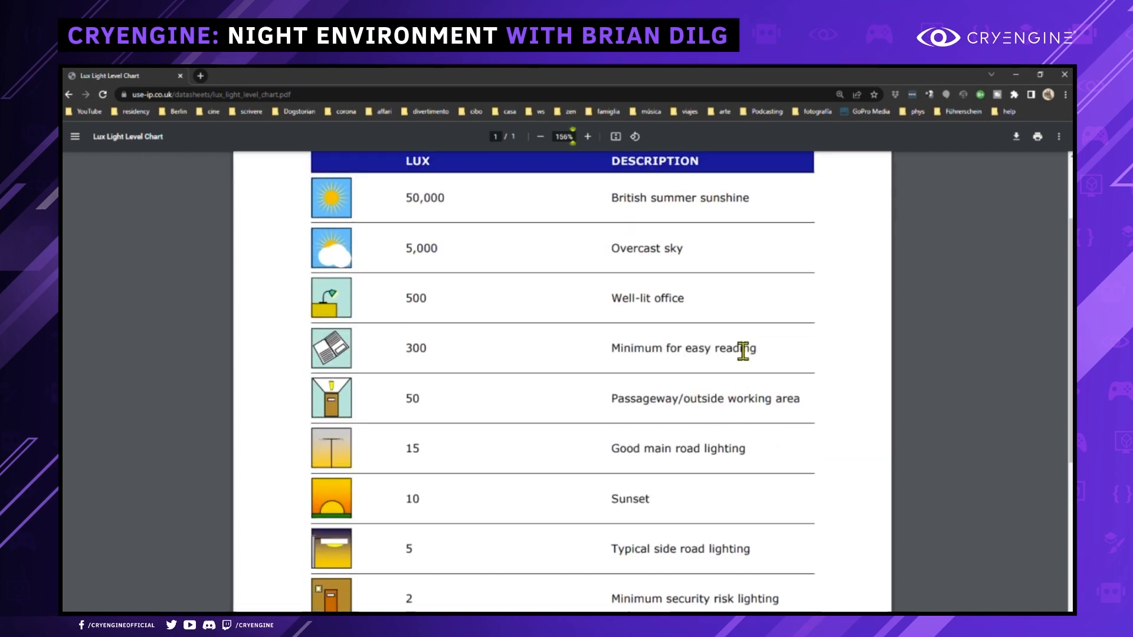
{"action": "scroll", "coordinate": [742, 351], "scroll_direction": "up", "scroll_amount": 1}
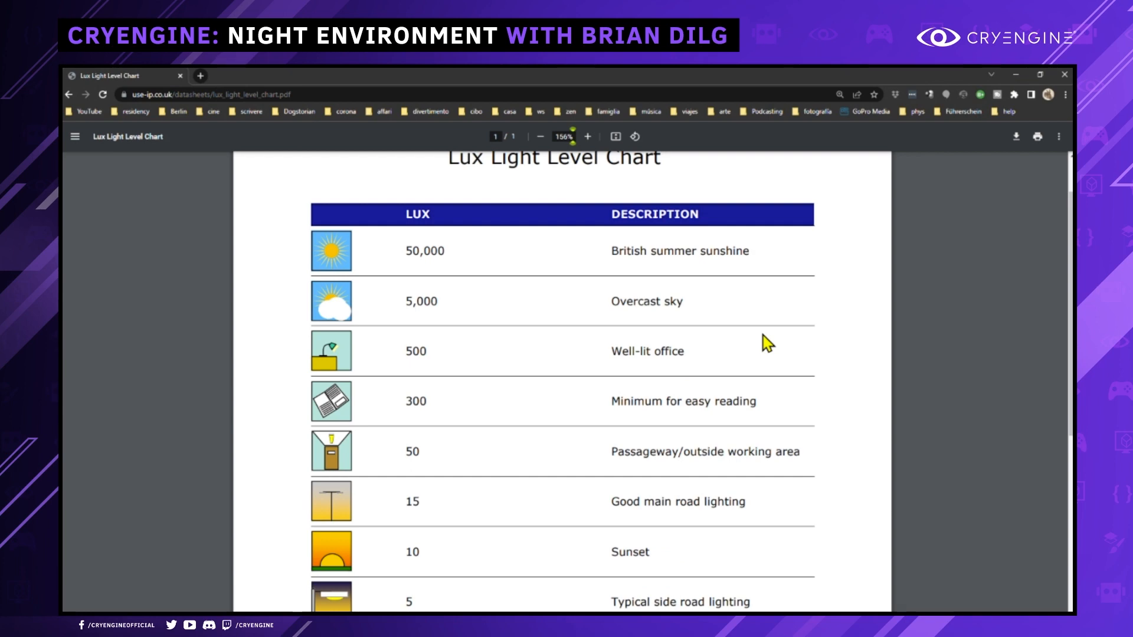
{"action": "scroll", "coordinate": [670, 379], "scroll_direction": "up", "scroll_amount": 1}
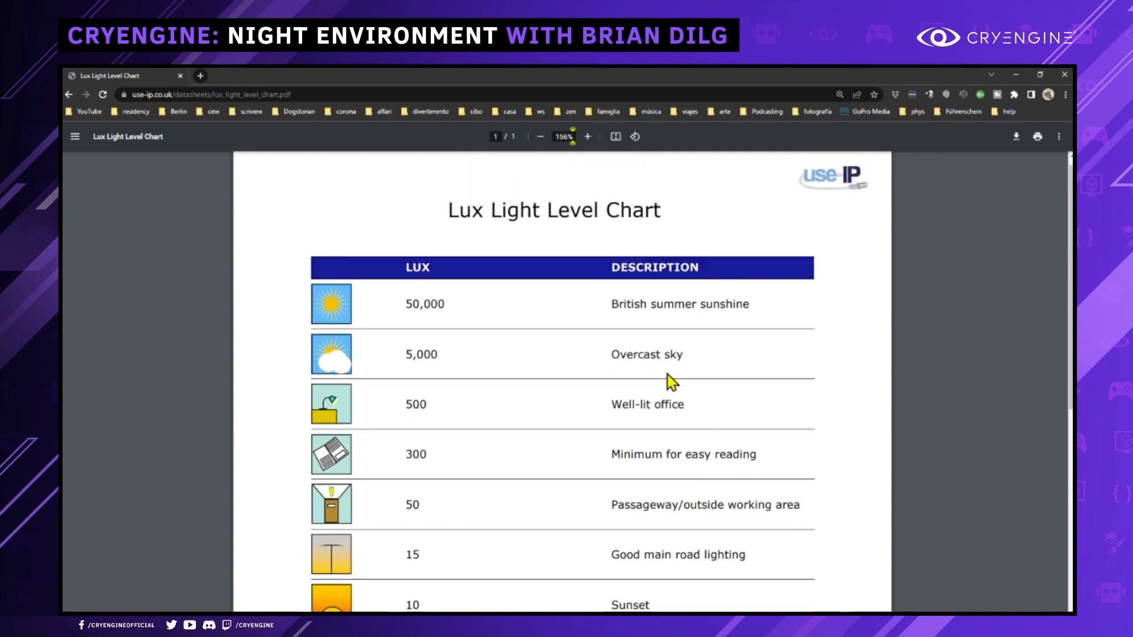
{"action": "scroll", "coordinate": [671, 380], "scroll_direction": "down", "scroll_amount": 1}
{"action": "scroll", "coordinate": [671, 381], "scroll_direction": "down", "scroll_amount": 1}
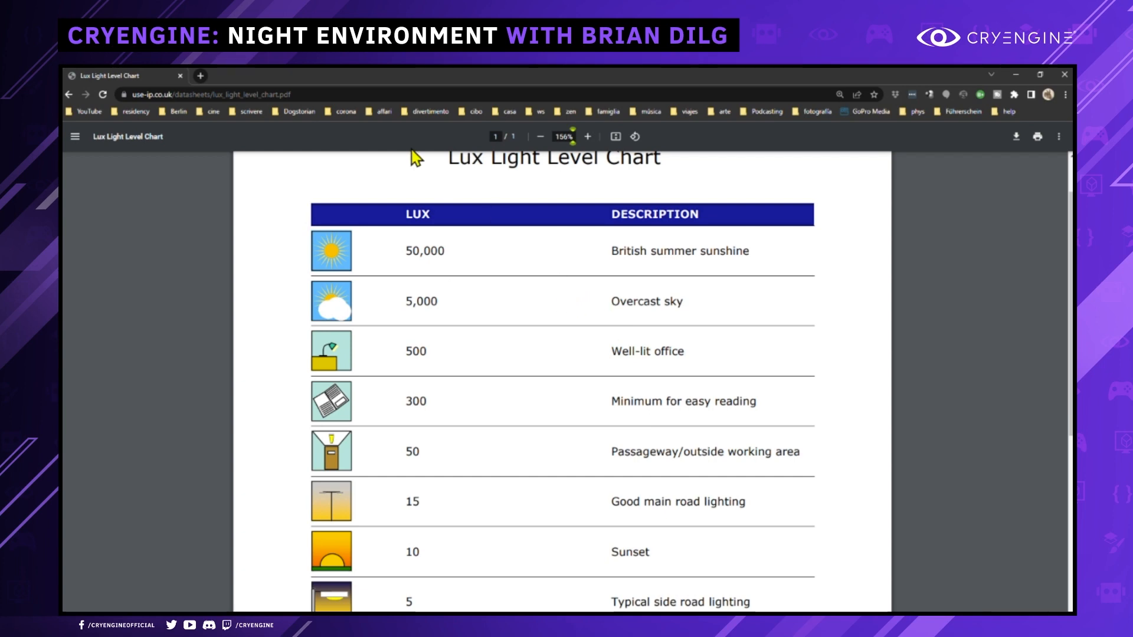
Switch back to CRYENGINE Sandbox and view the level in game mode before returning to editing.
{"action": "left_click_drag", "start_coordinate": [224, 75], "coordinate": [1073, 177]}
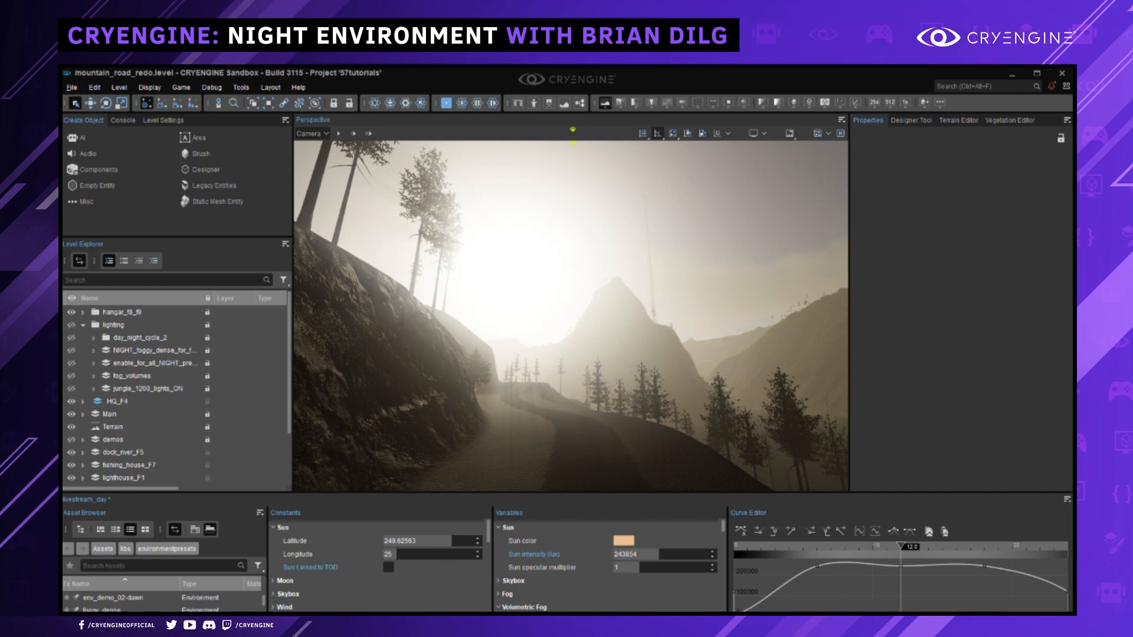
{"action": "key", "text": "ctrl+g"}
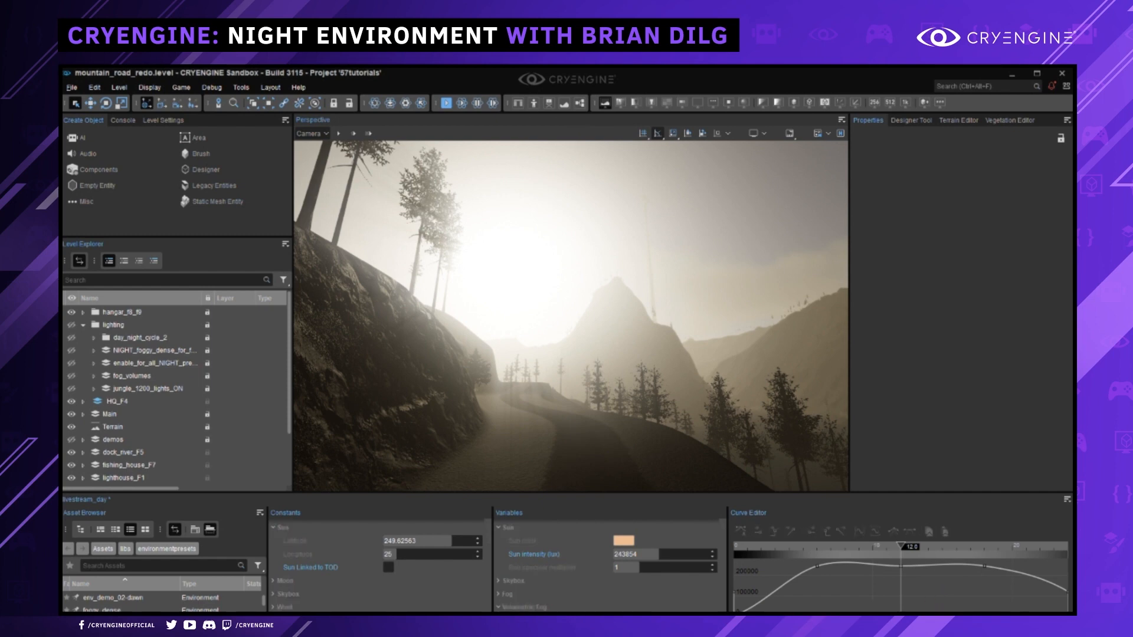
{"action": "key", "text": "Escape"}
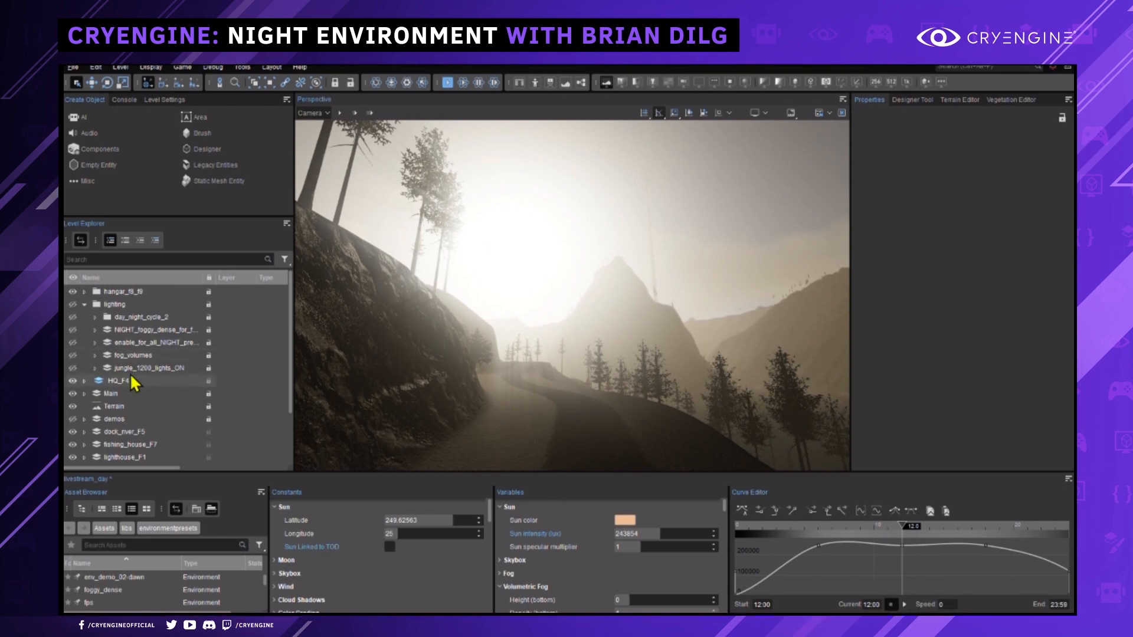
Expand TOD_0400_lights_ON under day_night_cycle_2 and look up Environment Probe among the Components object types.
{"action": "left_click", "coordinate": [95, 317]}
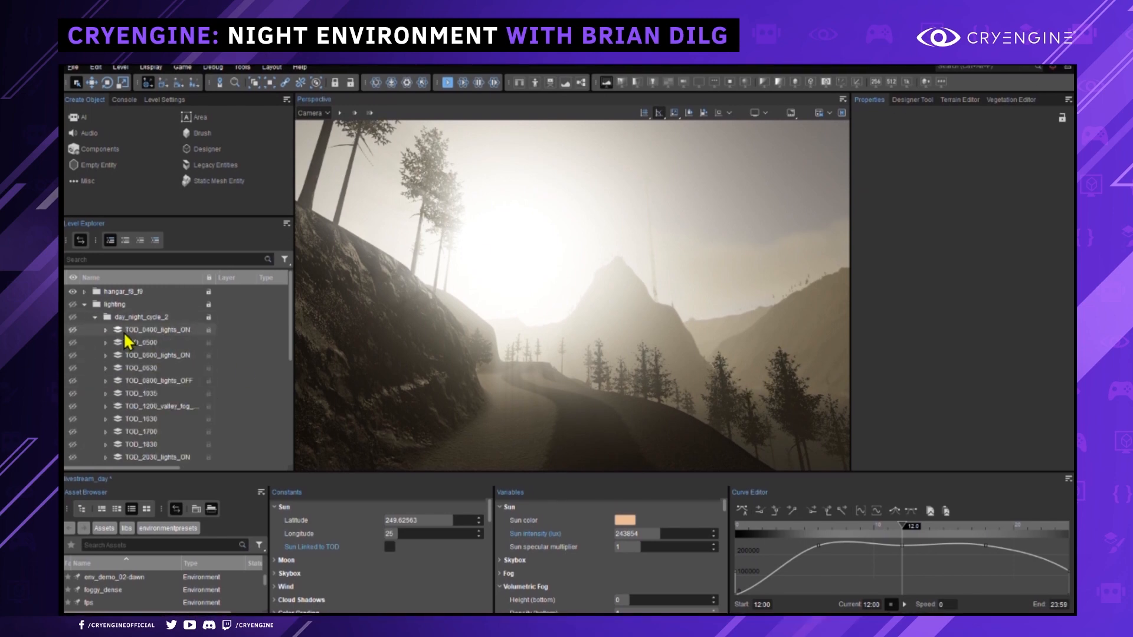
{"action": "left_click", "coordinate": [105, 330]}
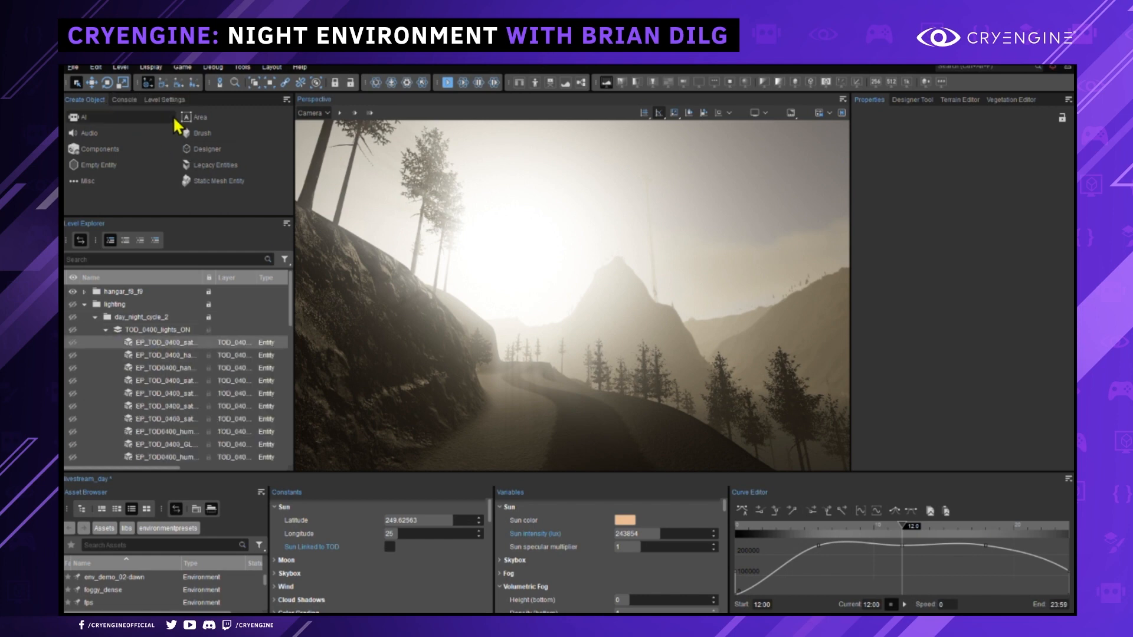
{"action": "left_click", "coordinate": [92, 150]}
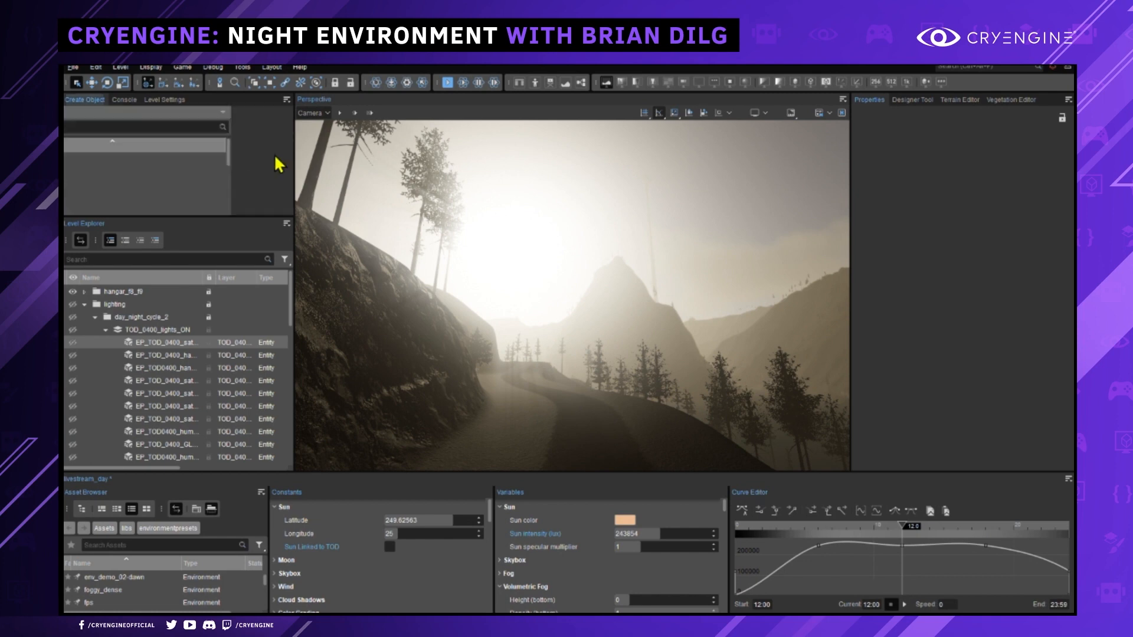
{"action": "left_click", "coordinate": [121, 126]}
{"action": "type", "text": "env"}
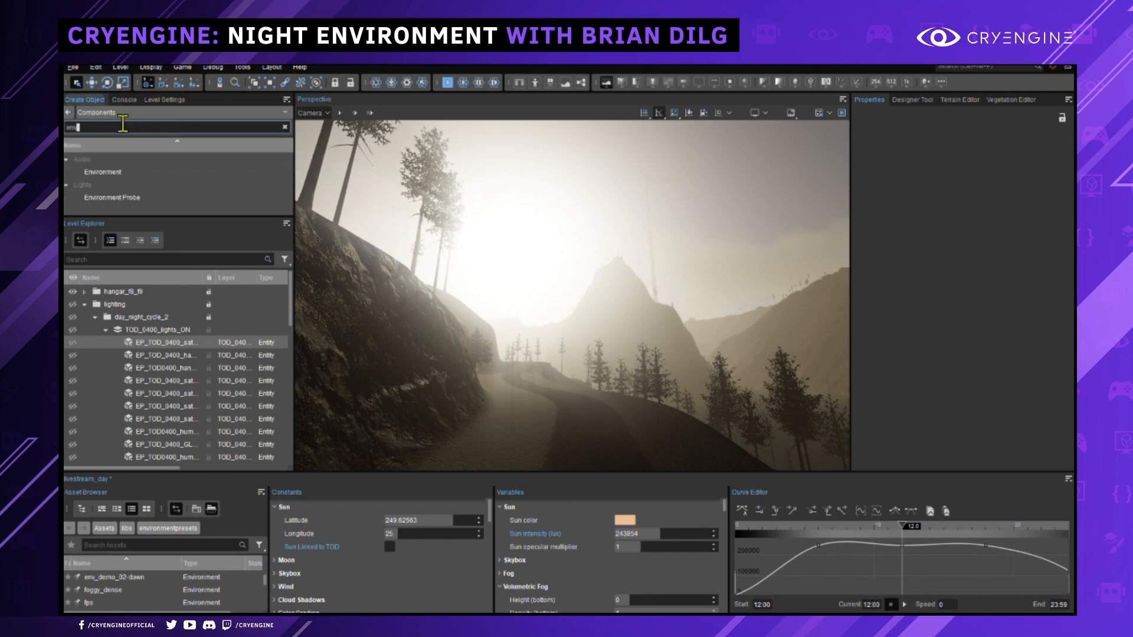
{"action": "left_click", "coordinate": [111, 198]}
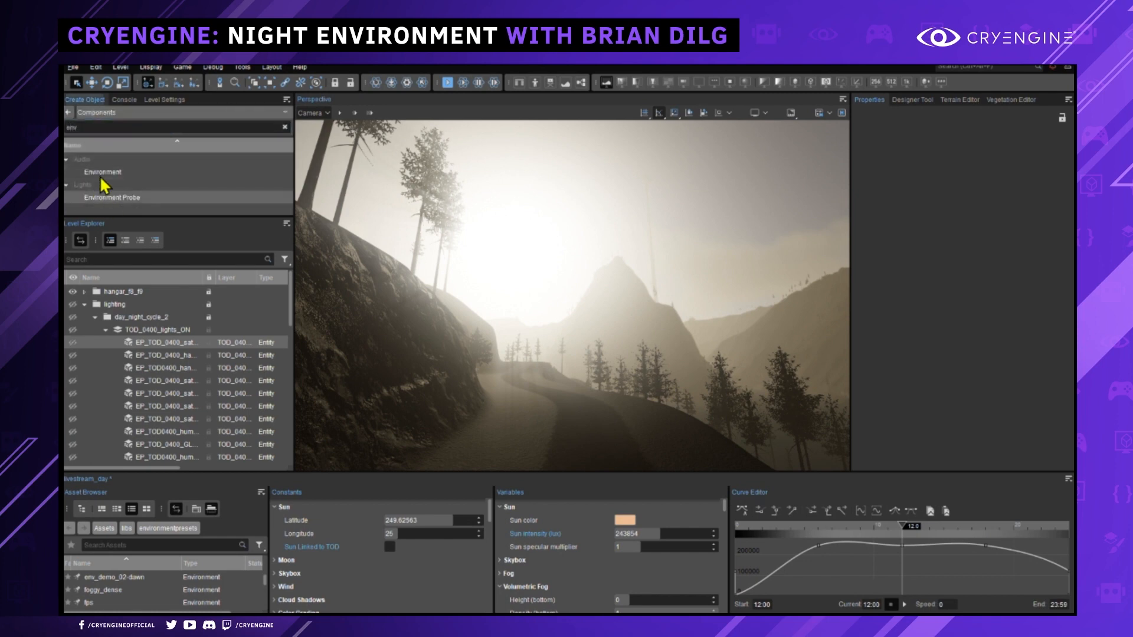
{"action": "left_click", "coordinate": [68, 112]}
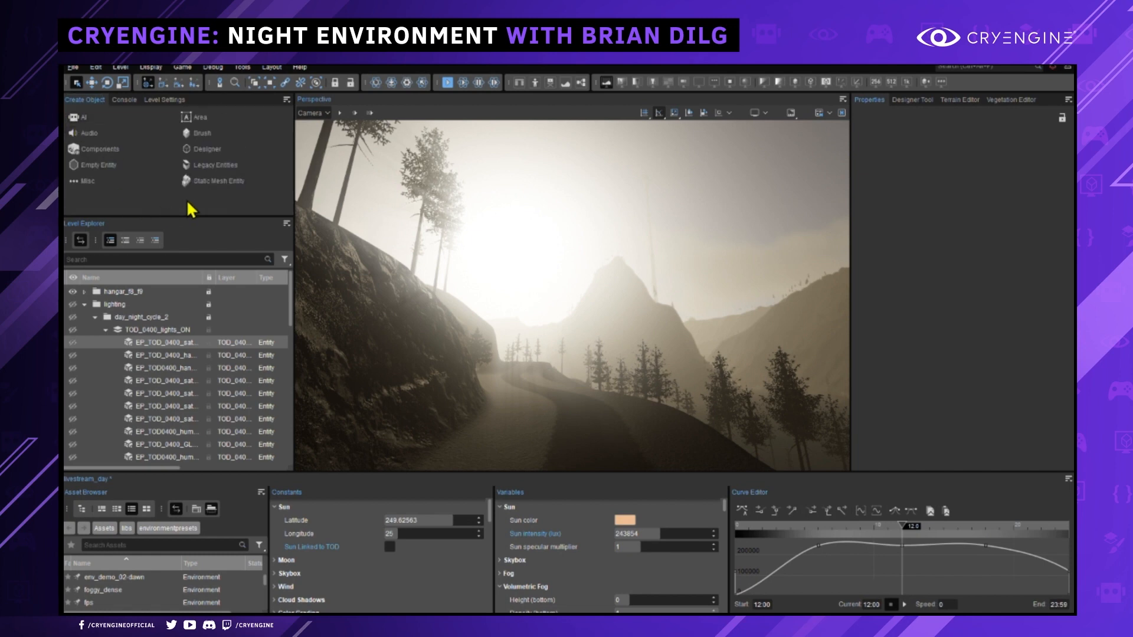
Search the Legacy Entities for "prob" and "env", and return to the object categories.
{"action": "left_click", "coordinate": [228, 163]}
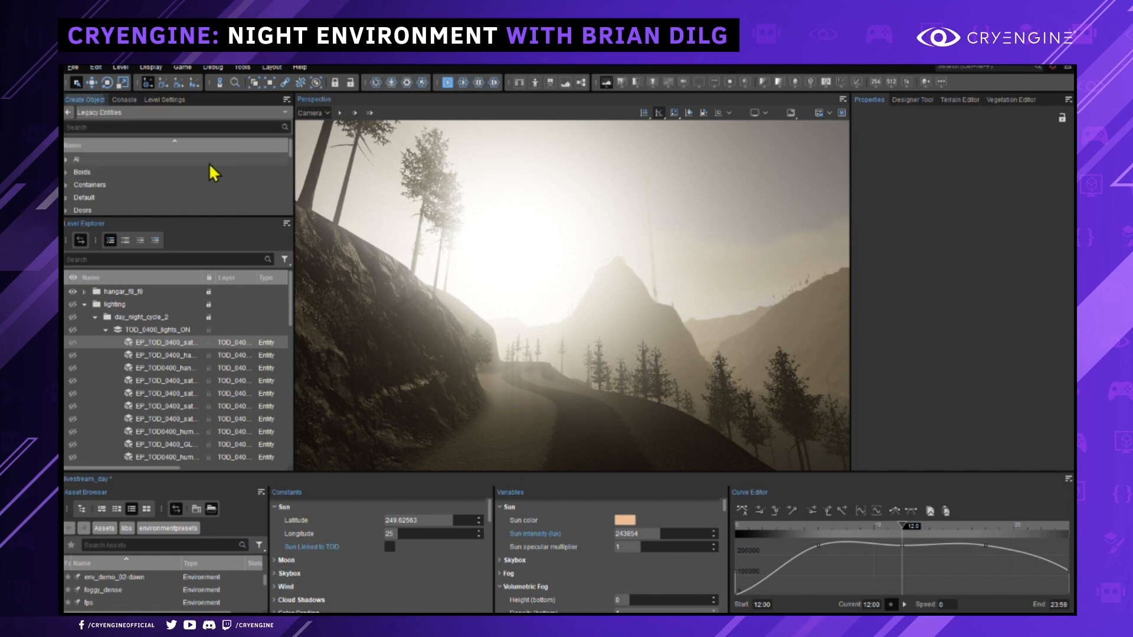
{"action": "left_click", "coordinate": [115, 127]}
{"action": "type", "text": "prob"}
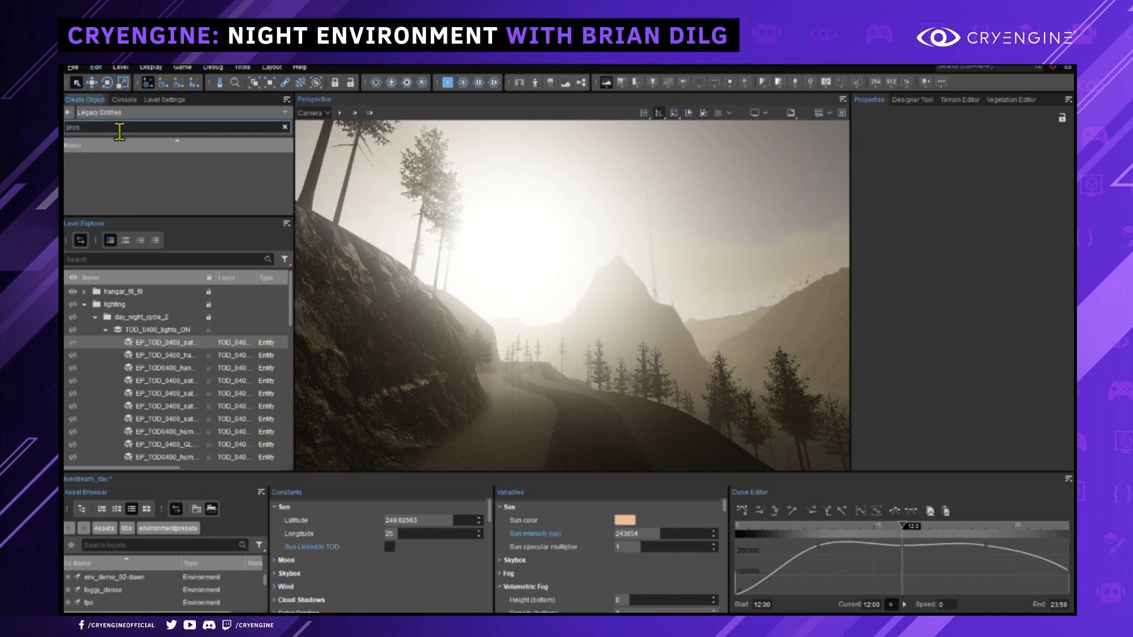
{"action": "double_click", "coordinate": [119, 130]}
{"action": "type", "text": "env"}
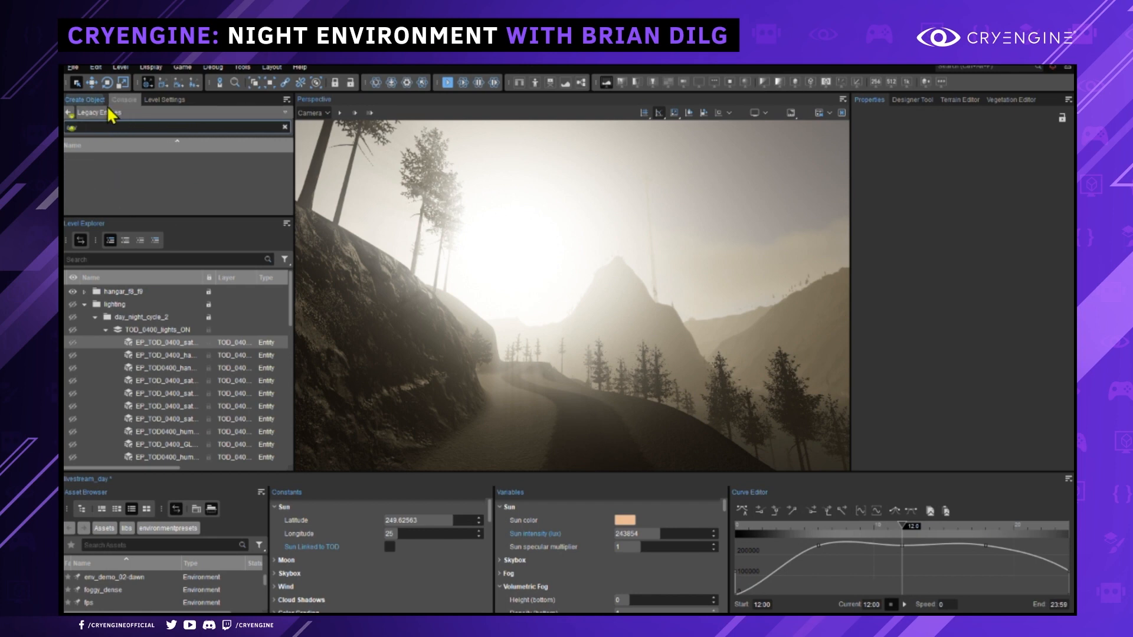
{"action": "left_click", "coordinate": [69, 113]}
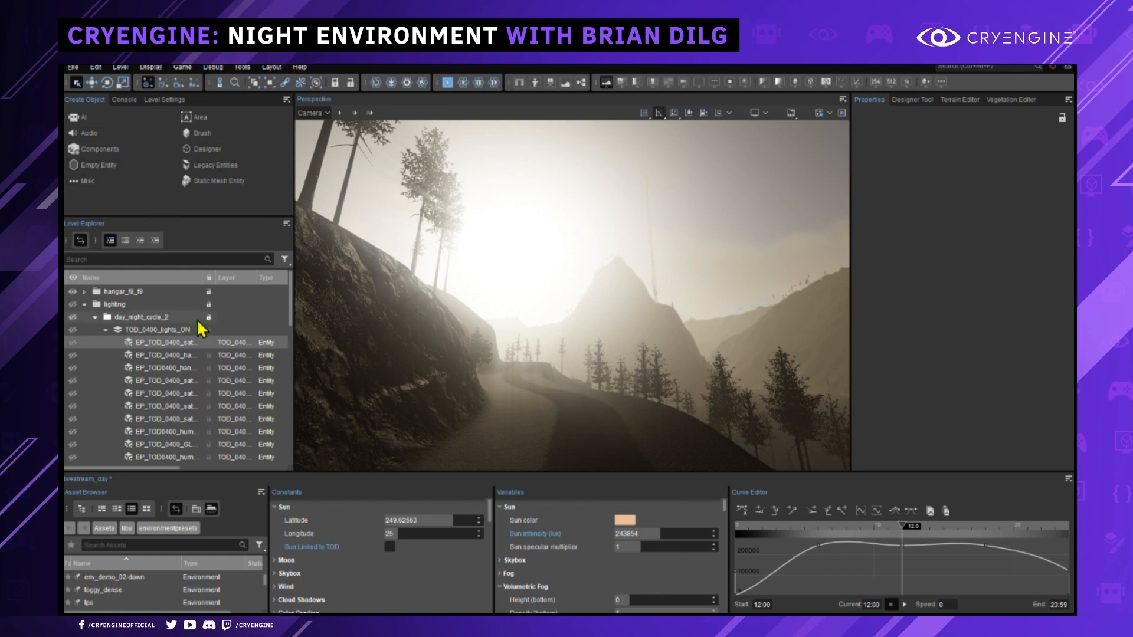
Widen the Level Explorer's Name column and examine the Environment Probe properties of EP_TOD_0400_satellite.
{"action": "left_click_drag", "start_coordinate": [201, 278], "coordinate": [254, 278]}
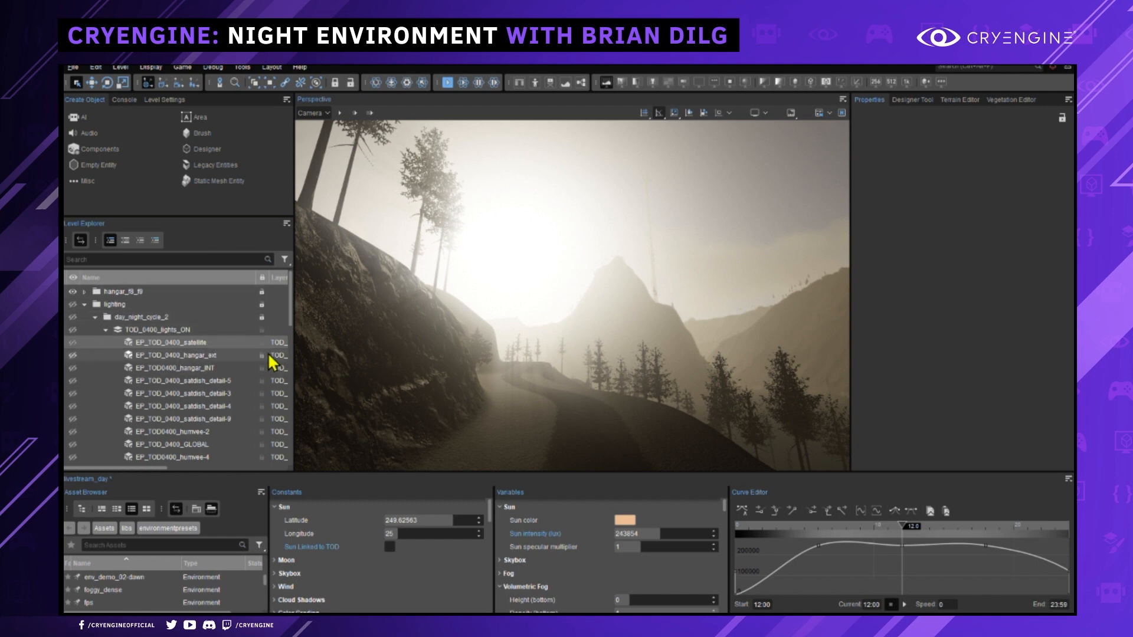
{"action": "left_click", "coordinate": [203, 343]}
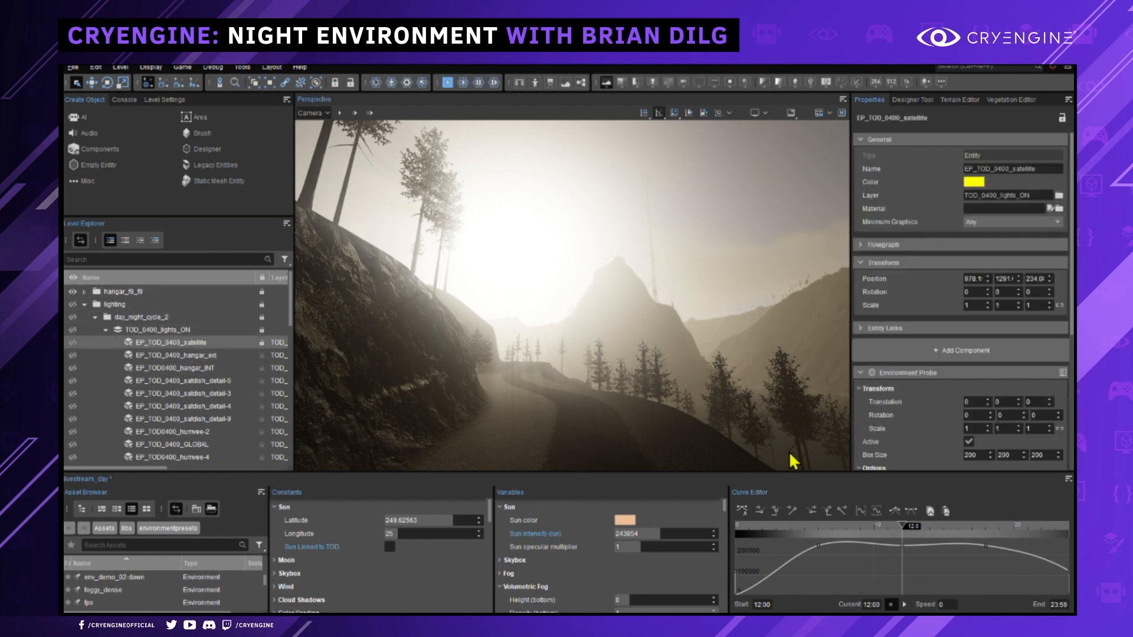
{"action": "scroll", "coordinate": [939, 367], "scroll_direction": "down", "scroll_amount": 5}
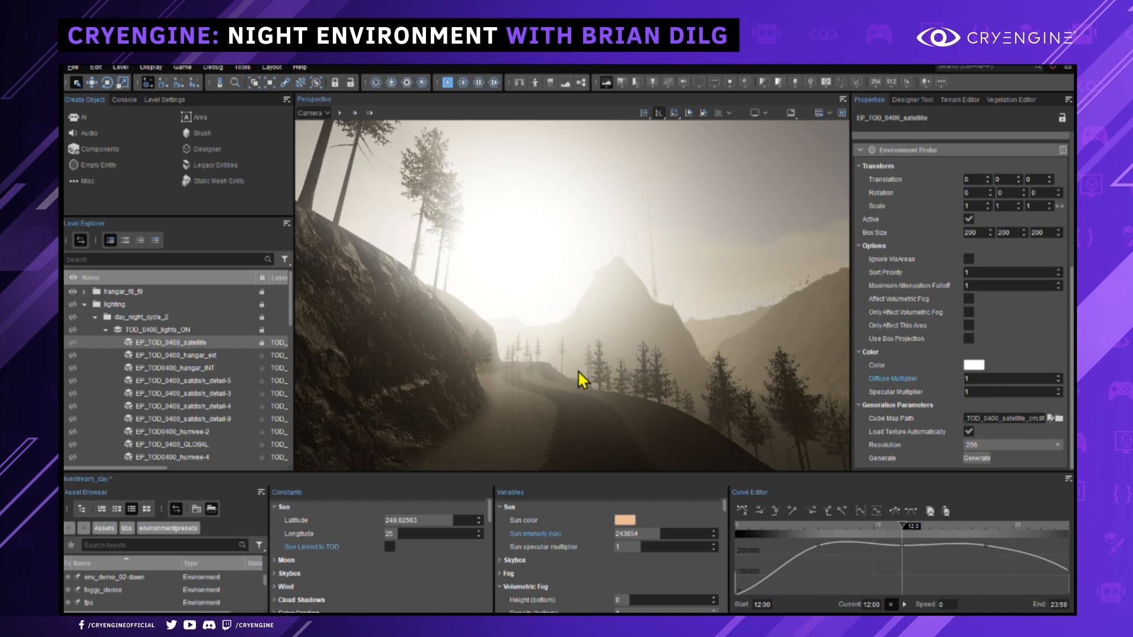
{"action": "left_click", "coordinate": [262, 342]}
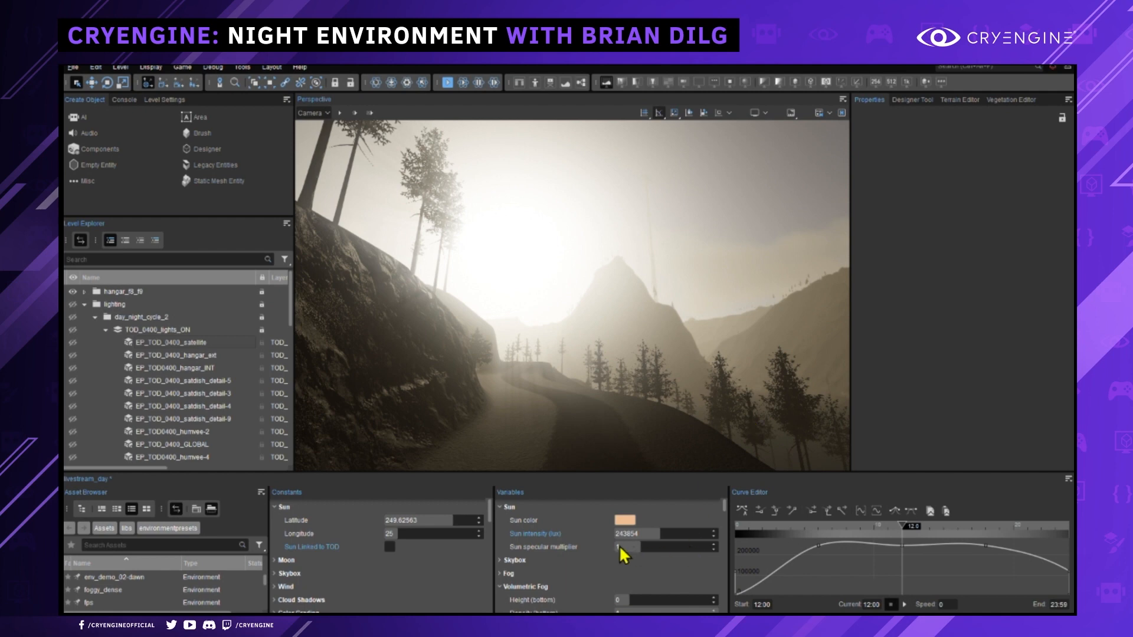
Set the Sun intensity (lux) to 0 at 12:00 and view the sky and mountains.
{"action": "left_click_drag", "start_coordinate": [650, 537], "coordinate": [669, 538]}
{"action": "double_click", "coordinate": [653, 533]}
{"action": "type", "text": "0"}
{"action": "key", "text": "Return"}
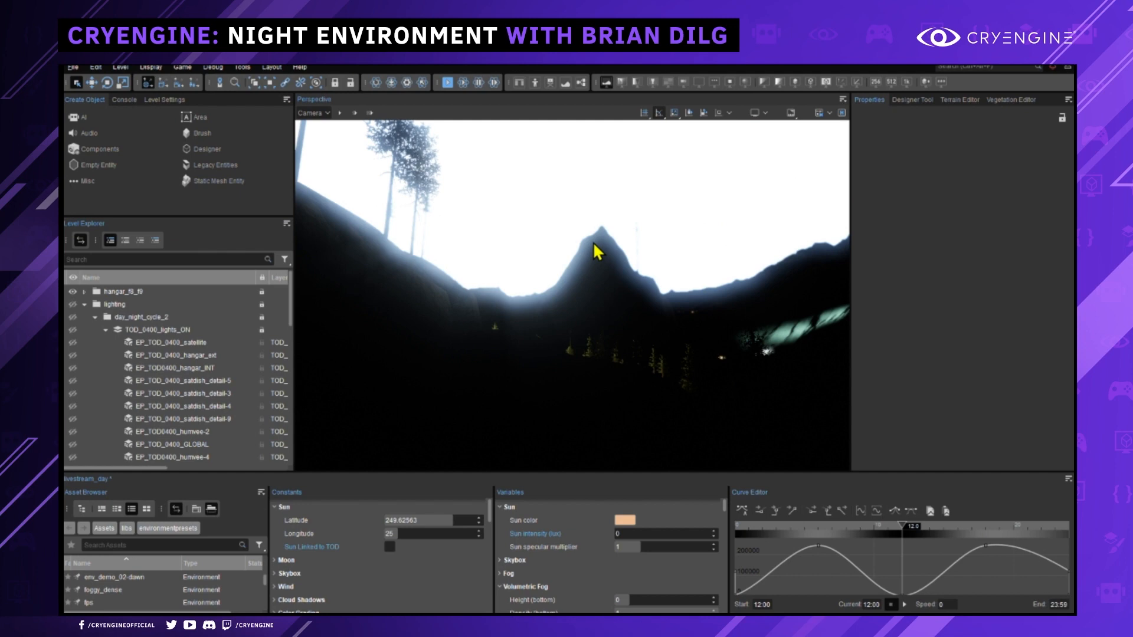
{"action": "mouse_move", "coordinate": [584, 232]}
{"action": "right_mouse_down"}
{"action": "mouse_move", "coordinate": [582, 183]}
{"action": "mouse_move", "coordinate": [592, 211]}
{"action": "right_mouse_up"}
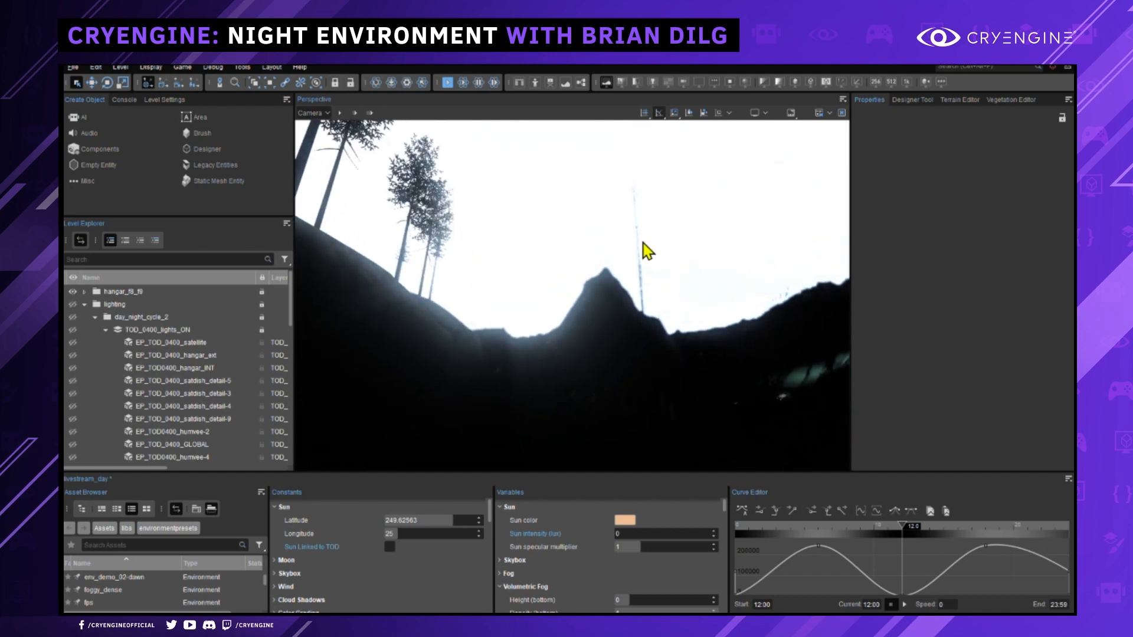
Set the Sun intensity (lux) to 1000 at 12:00.
{"action": "double_click", "coordinate": [625, 534]}
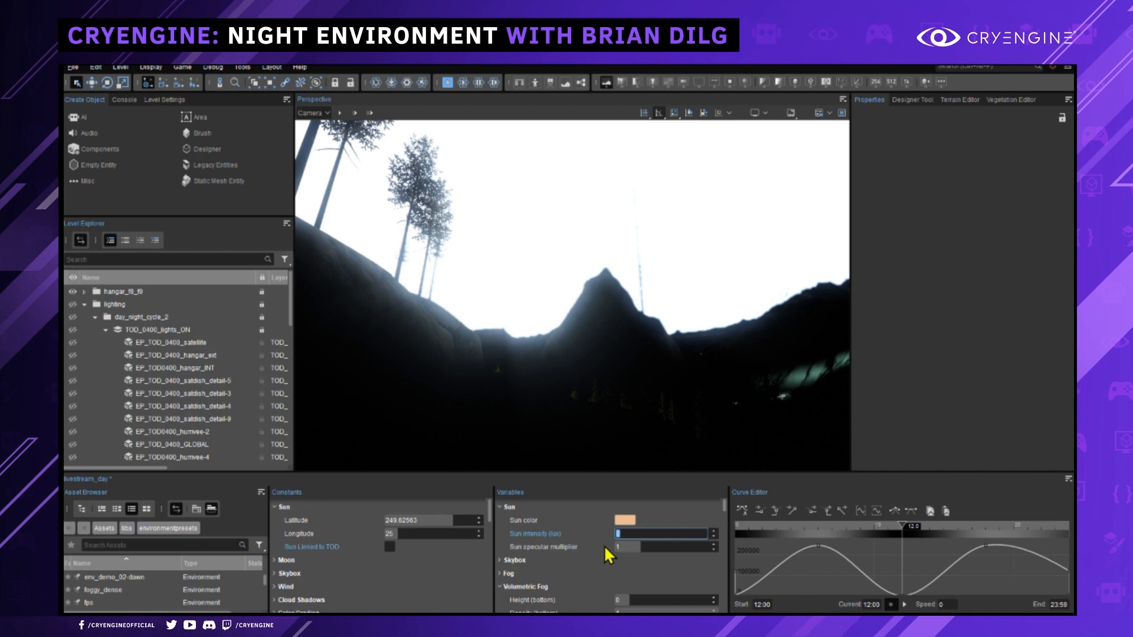
{"action": "type", "text": "000"}
{"action": "key", "text": "Return"}
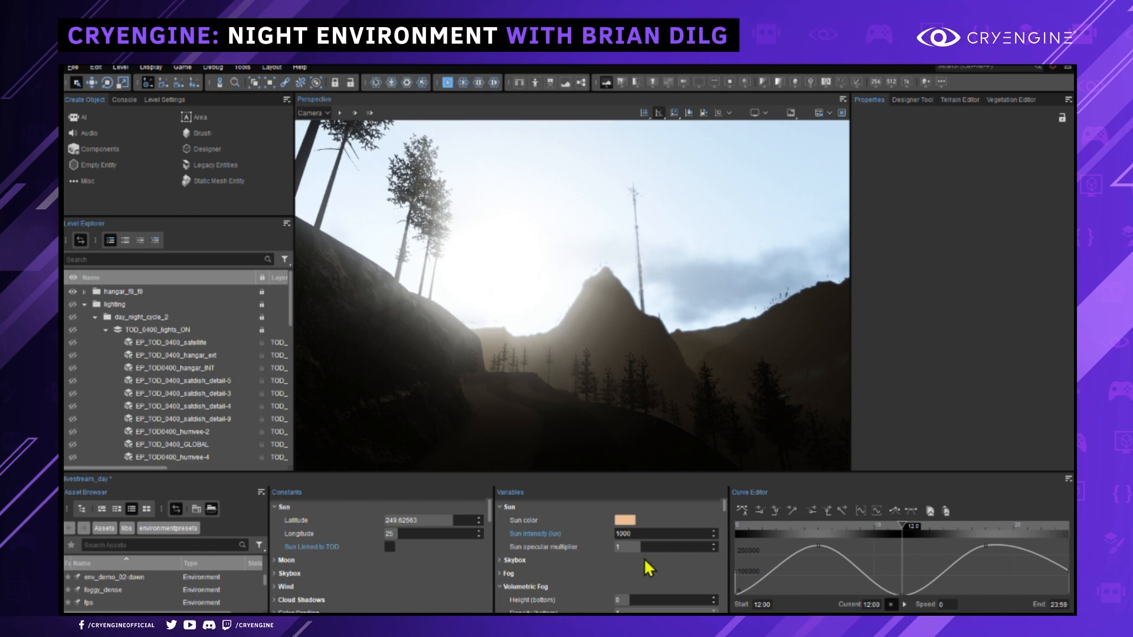
Collapse the Volumetric Fog variables and expand the Night Sky variables.
{"action": "scroll", "coordinate": [649, 561], "scroll_direction": "down", "scroll_amount": 3}
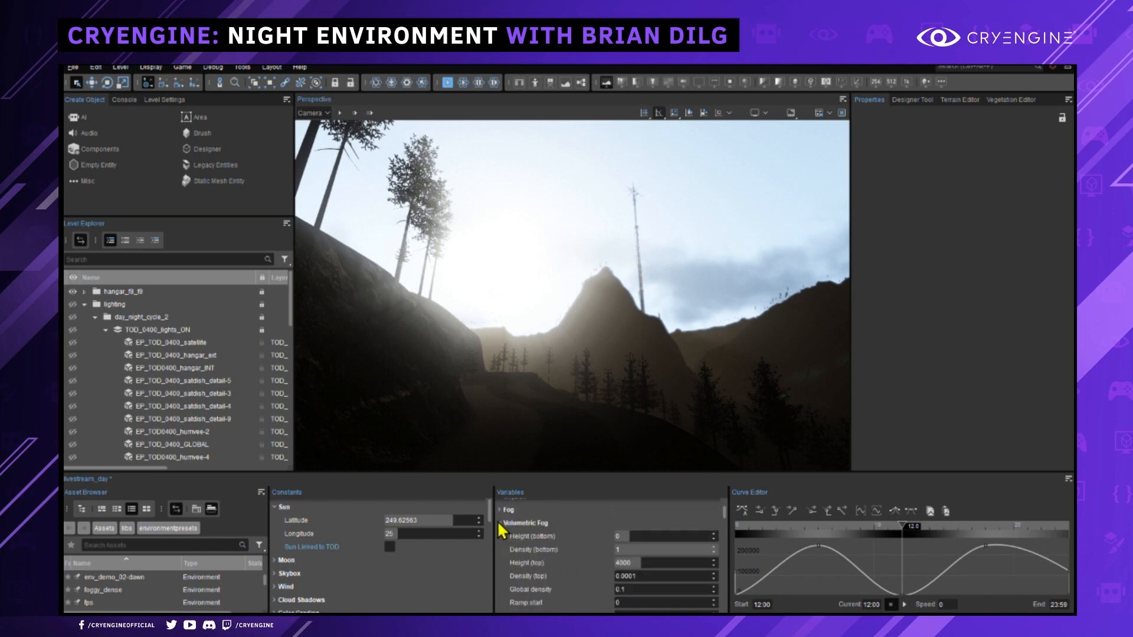
{"action": "left_click", "coordinate": [500, 523]}
{"action": "left_click", "coordinate": [501, 549]}
{"action": "scroll", "coordinate": [584, 534], "scroll_direction": "up", "scroll_amount": 3}
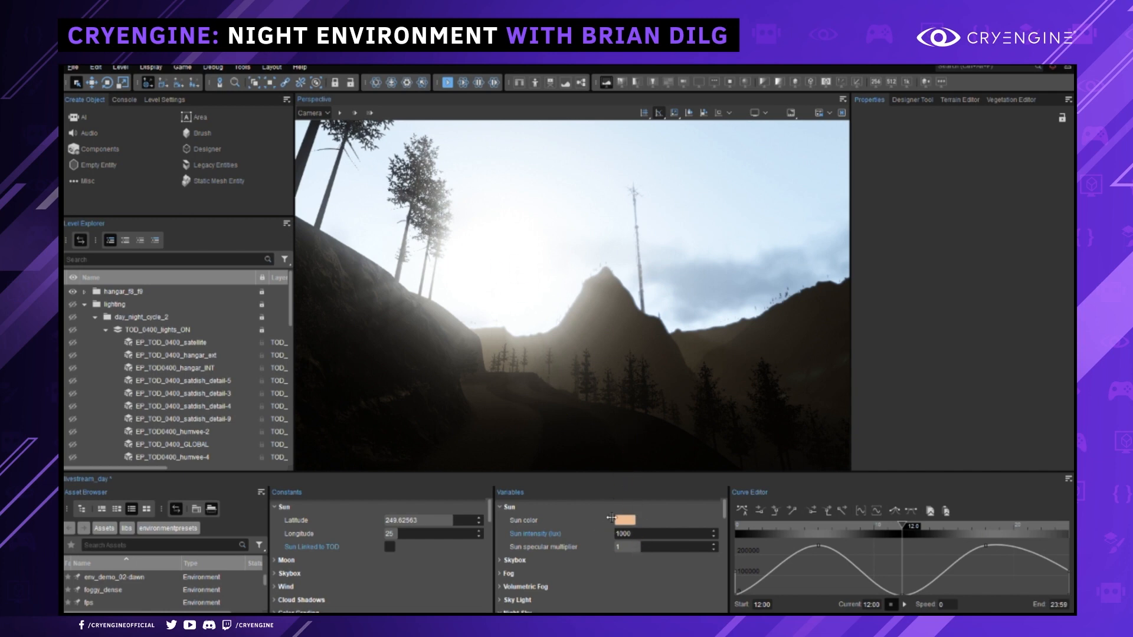
{"action": "scroll", "coordinate": [576, 550], "scroll_direction": "down", "scroll_amount": 2}
{"action": "left_click", "coordinate": [501, 549]}
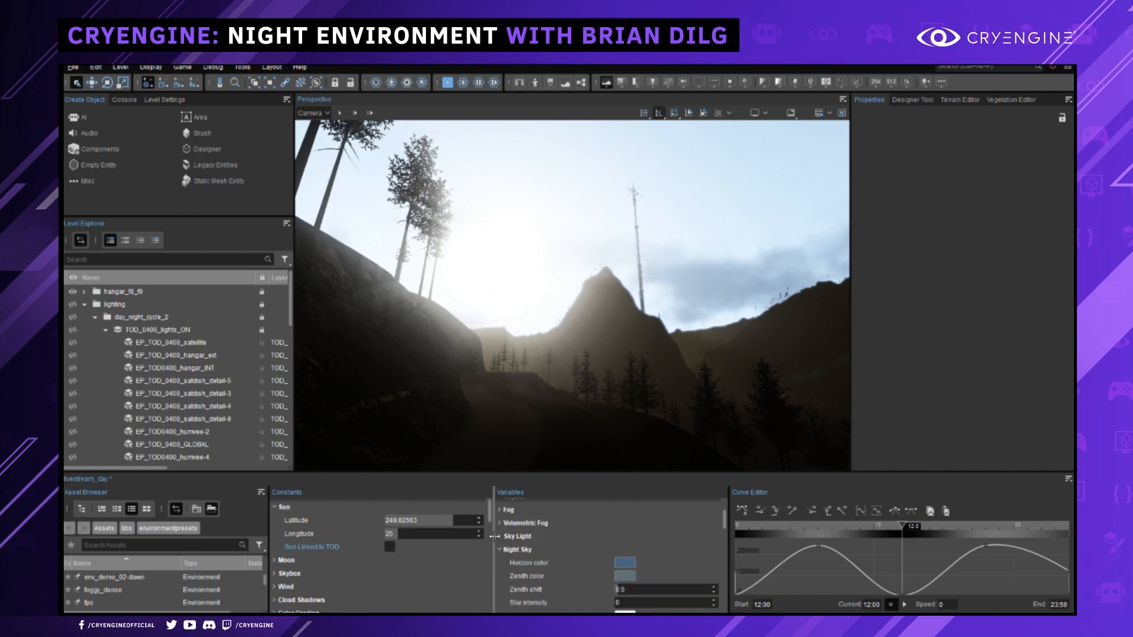
Set the Sky Light's Sun intensity multiplier to 0 and view the forest away from the sun.
{"action": "left_click", "coordinate": [501, 537]}
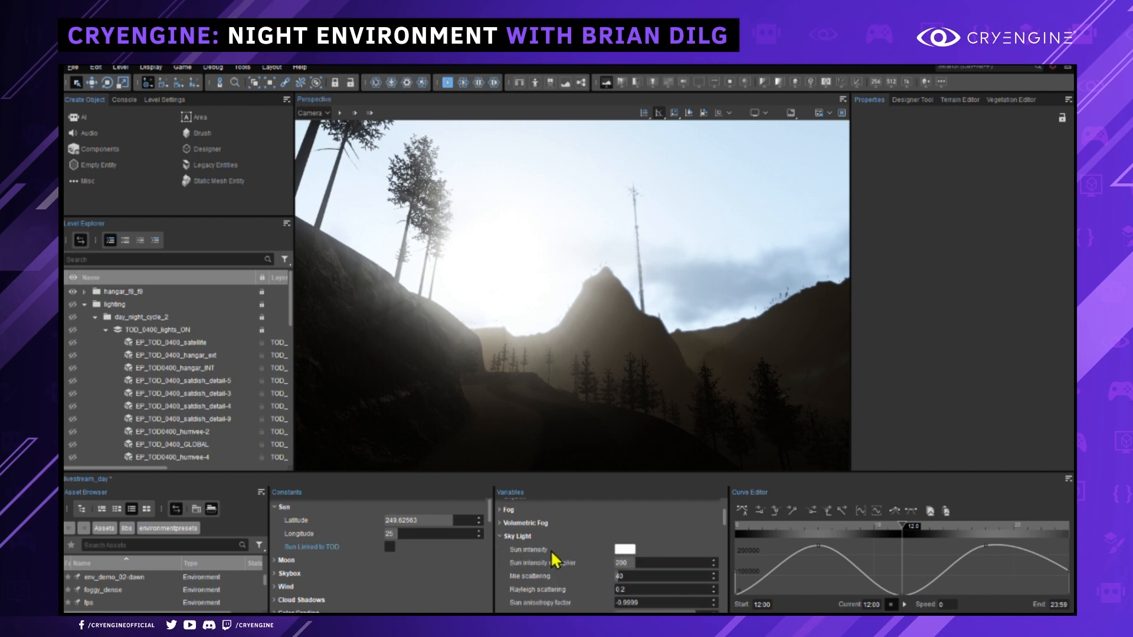
{"action": "left_click", "coordinate": [532, 551]}
{"action": "left_click", "coordinate": [558, 563]}
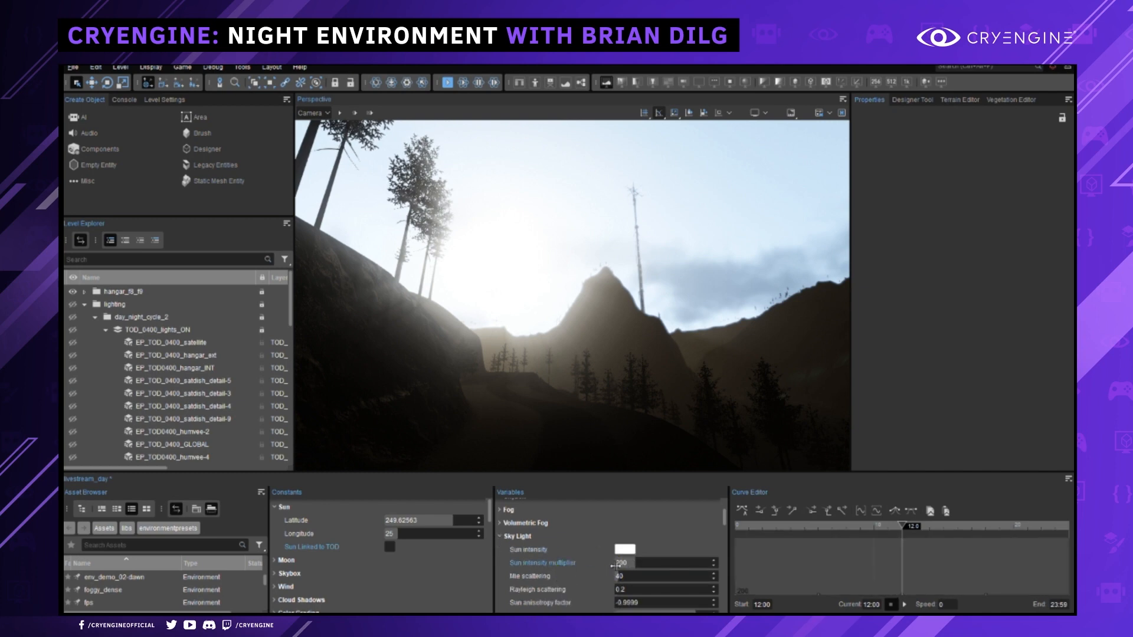
{"action": "left_click", "coordinate": [639, 563]}
{"action": "type", "text": "0"}
{"action": "key", "text": "Return"}
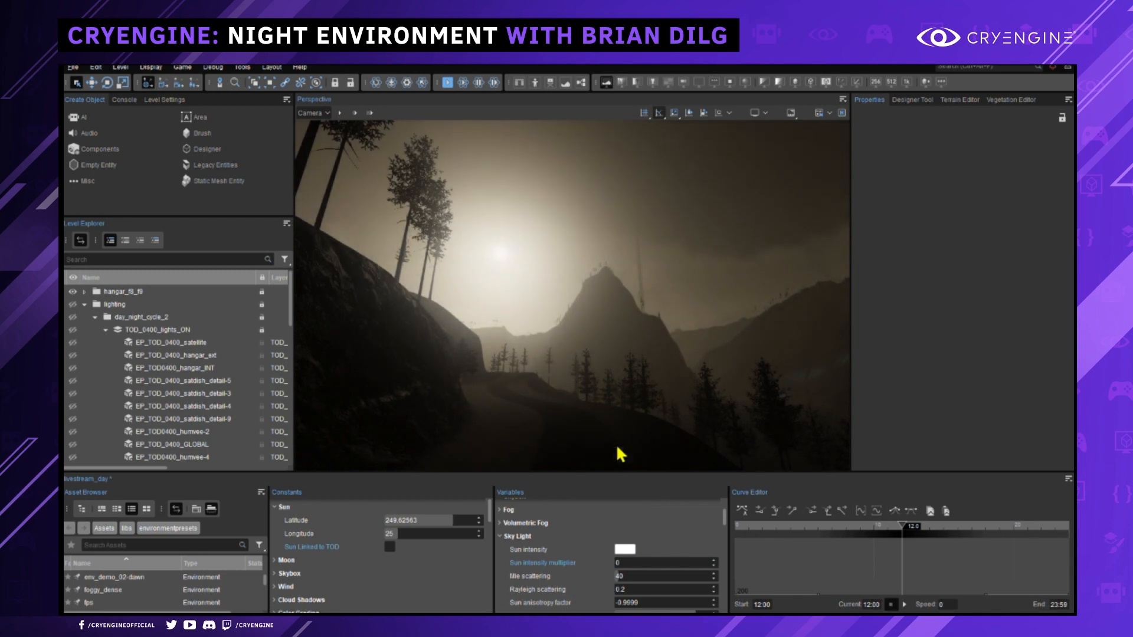
{"action": "right_click_drag", "start_coordinate": [615, 443], "coordinate": [782, 460]}
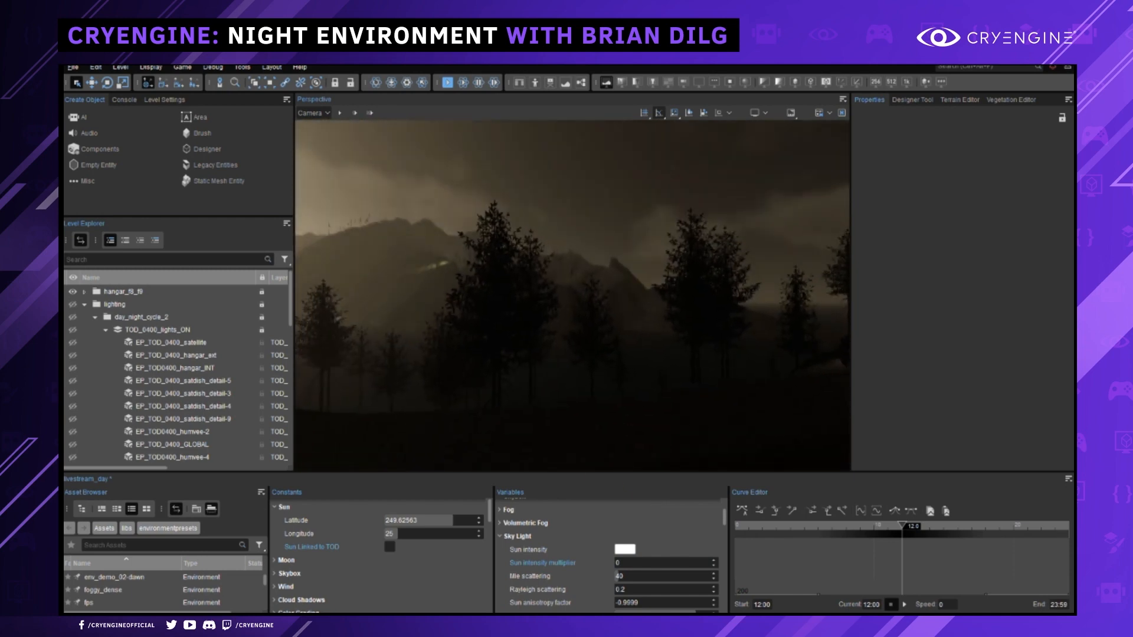
Try darkening the Sky Light's Sun intensity color, then undo the color change.
{"action": "left_click", "coordinate": [624, 549]}
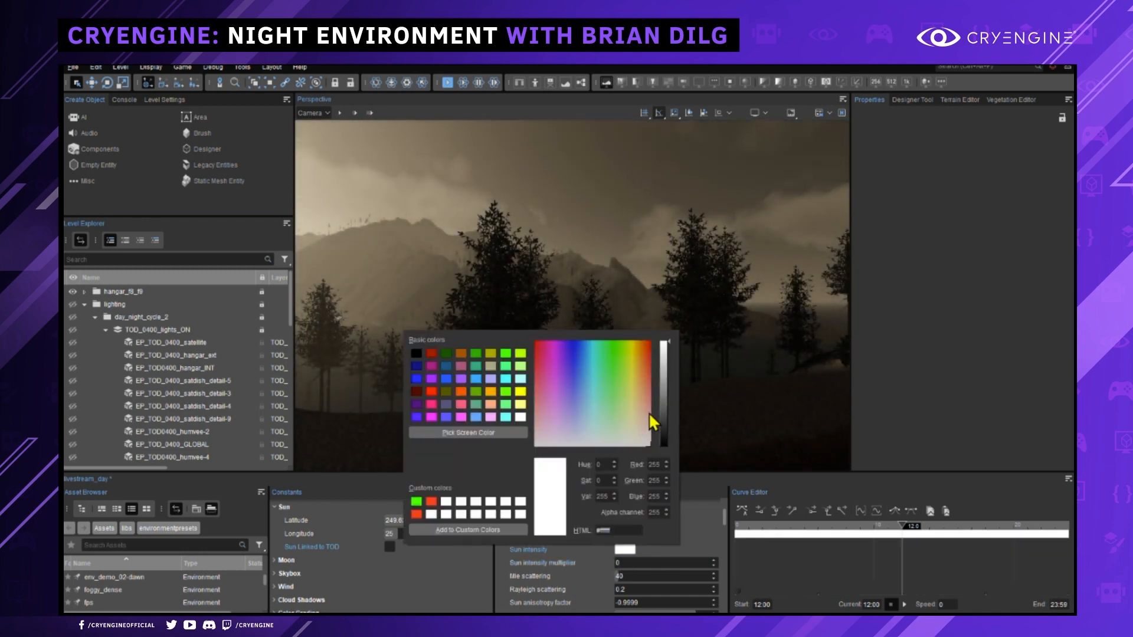
{"action": "left_click_drag", "start_coordinate": [663, 435], "coordinate": [660, 469]}
{"action": "left_click", "coordinate": [671, 550]}
{"action": "key", "text": "ctrl+z"}
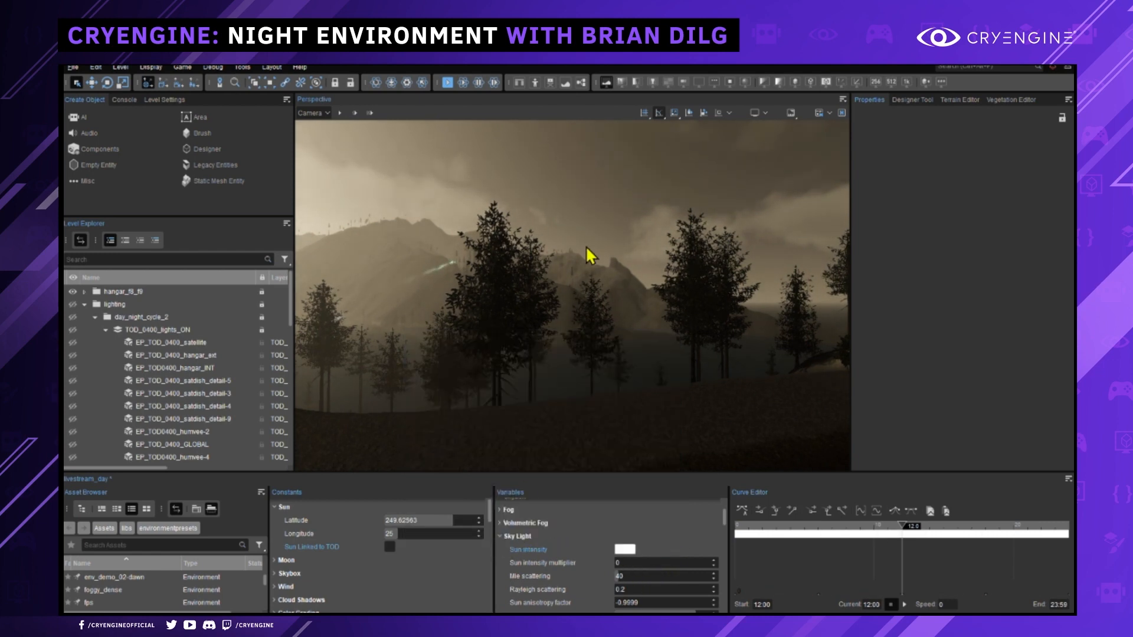
Turn off volumetric clouds by setting the console variable r_VolumetricClouds to 0, and view the road.
{"action": "right_click_drag", "start_coordinate": [588, 252], "coordinate": [589, 253]}
{"action": "right_click_drag", "start_coordinate": [613, 326], "coordinate": [613, 326]}
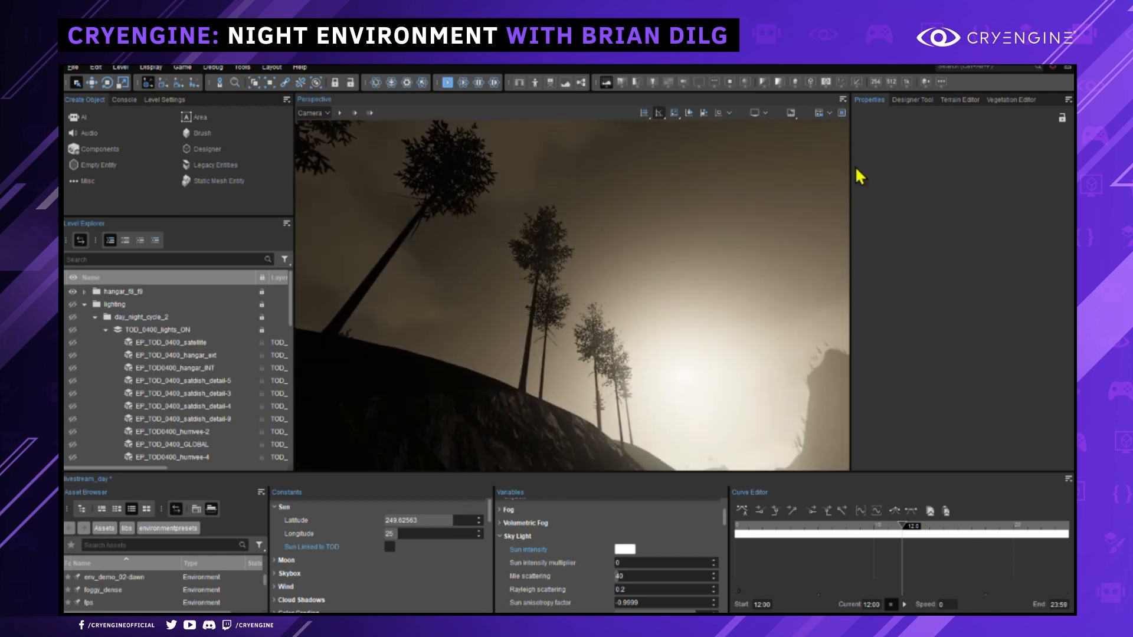
{"action": "left_click", "coordinate": [132, 100]}
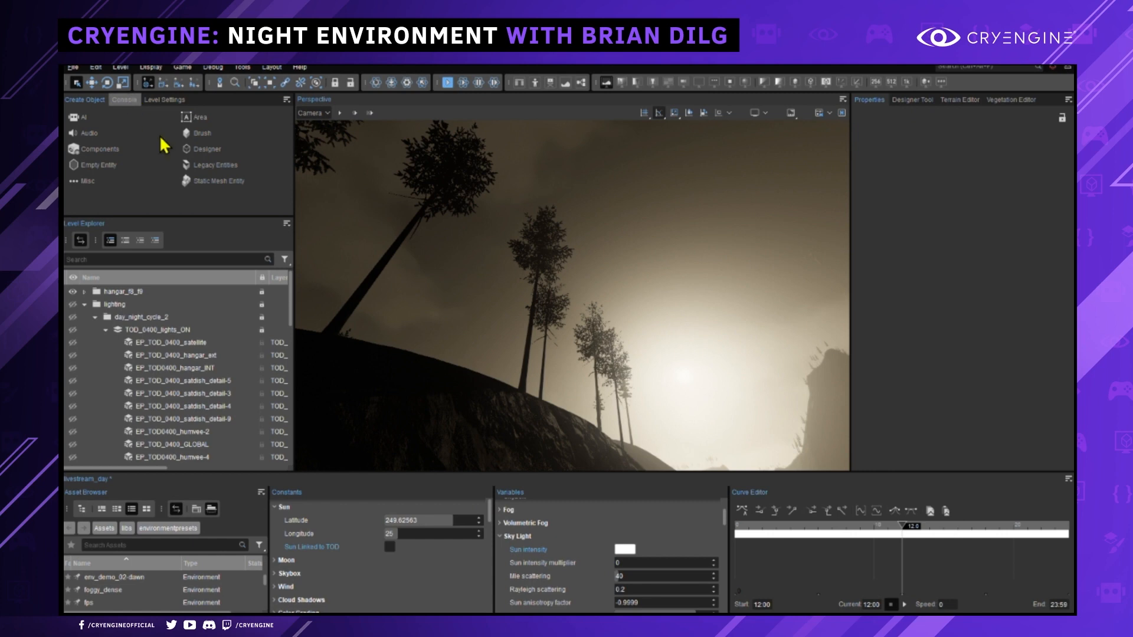
{"action": "type", "text": "r_vol"}
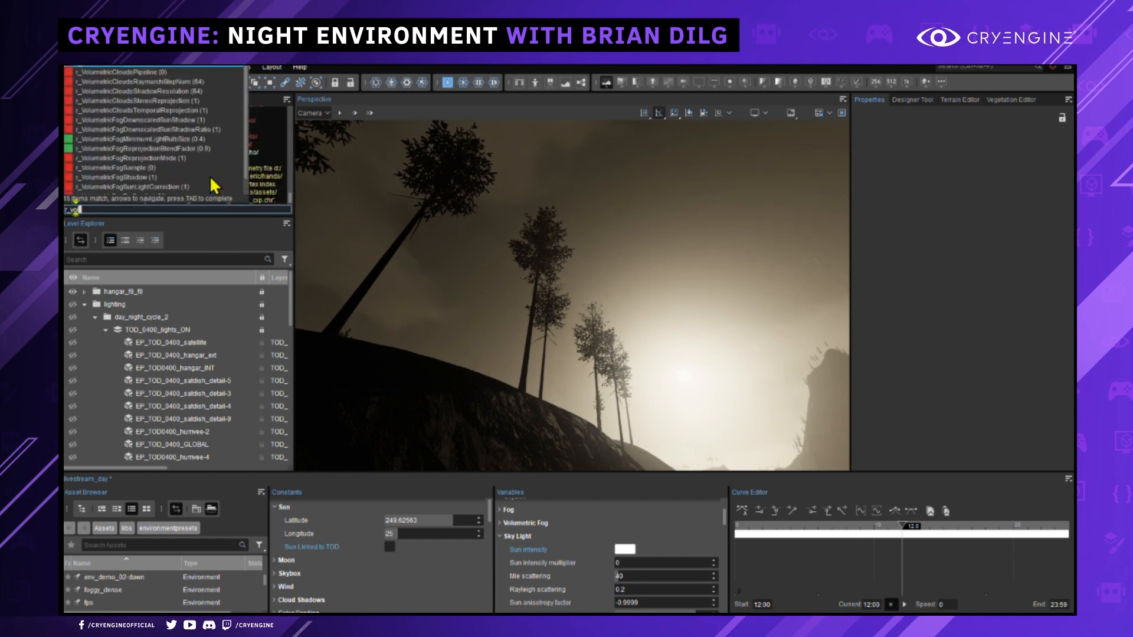
{"action": "key", "text": "Tab"}
{"action": "type", "text": "0"}
{"action": "key", "text": "Return"}
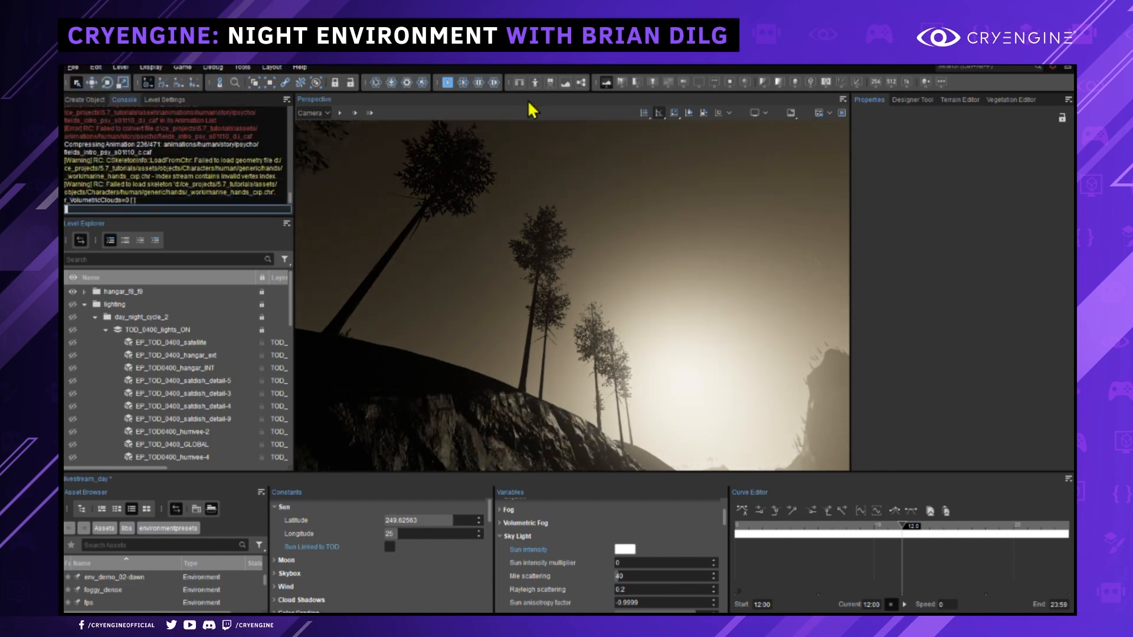
{"action": "right_click_drag", "start_coordinate": [544, 257], "coordinate": [710, 407]}
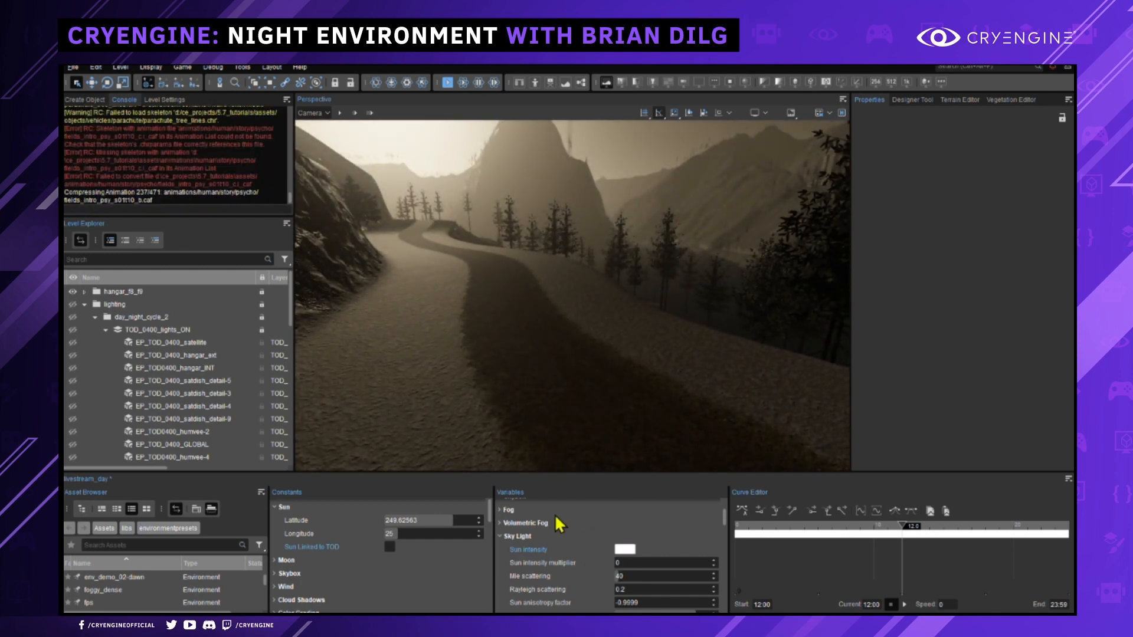
Collapse the Sky Light variables and set the Night Sky Star intensity to 1 at 12:00.
{"action": "left_click", "coordinate": [501, 537]}
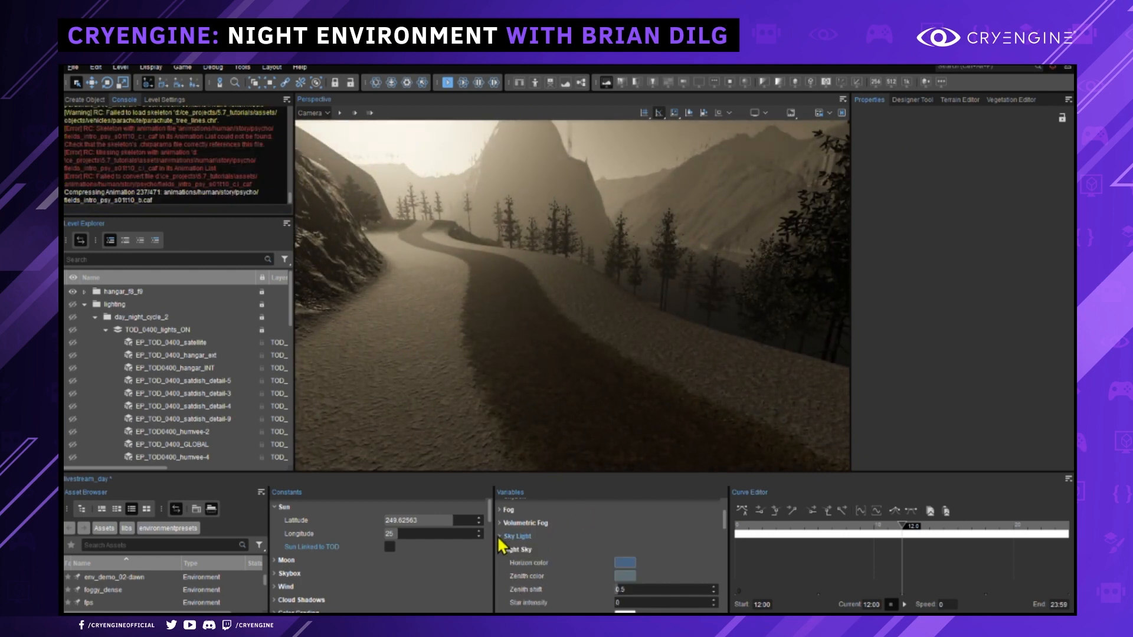
{"action": "right_click_drag", "start_coordinate": [575, 473], "coordinate": [585, 433]}
{"action": "scroll", "coordinate": [619, 596], "scroll_direction": "down", "scroll_amount": 2}
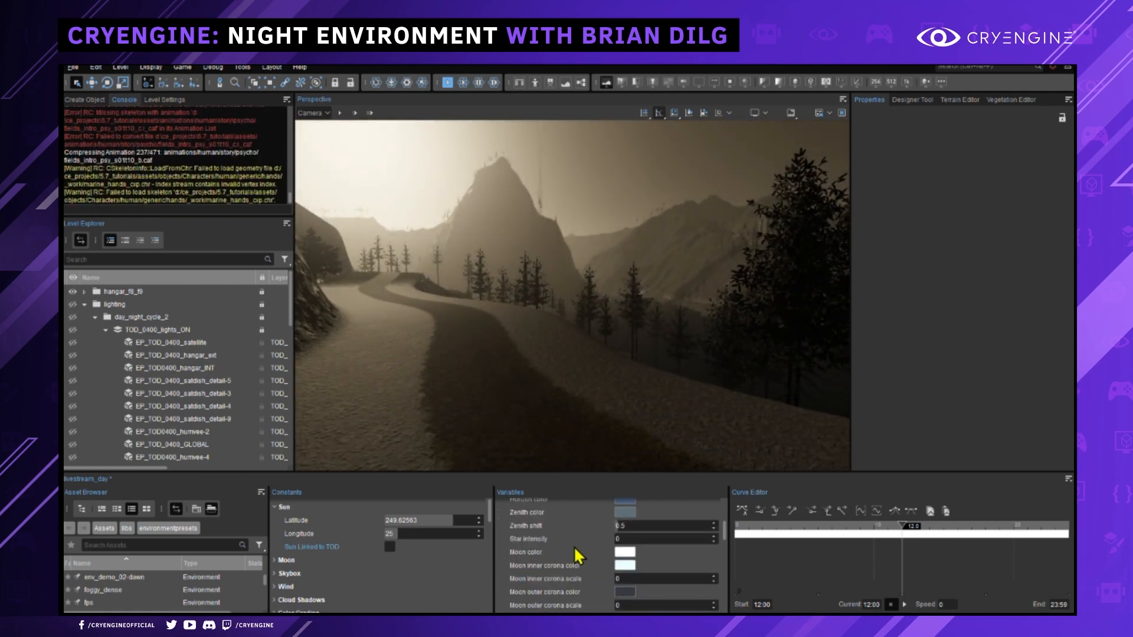
{"action": "left_click", "coordinate": [630, 540]}
{"action": "key", "text": "Return"}
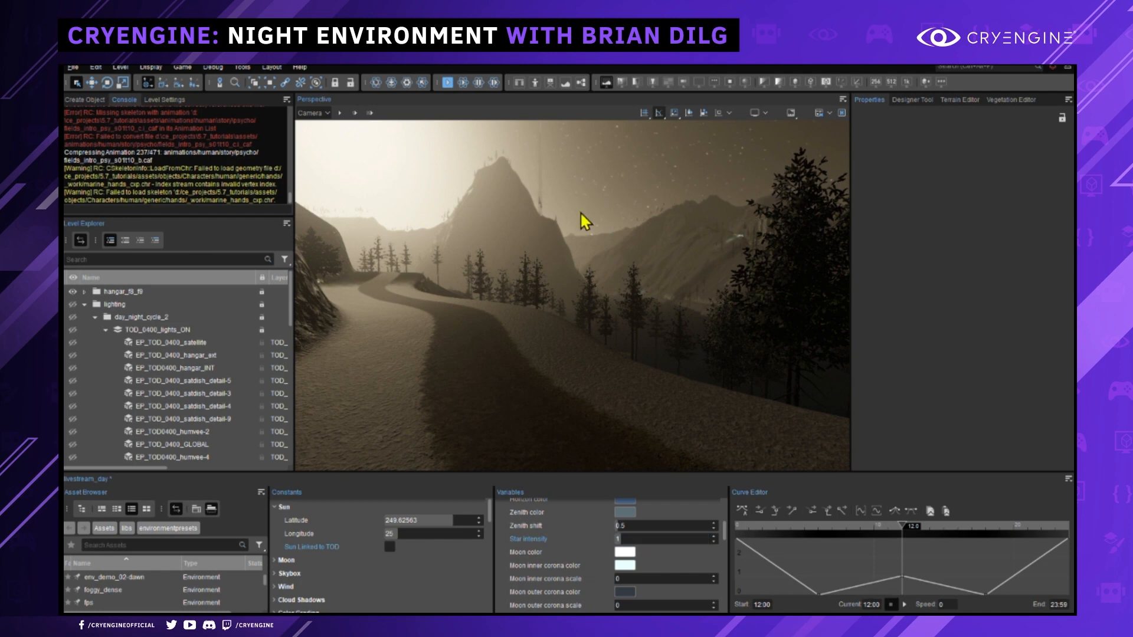
Try a much higher Night Sky Star intensity while viewing the sky, and set it to 0.5 at 12:00.
{"action": "right_click_drag", "start_coordinate": [587, 220], "coordinate": [584, 189]}
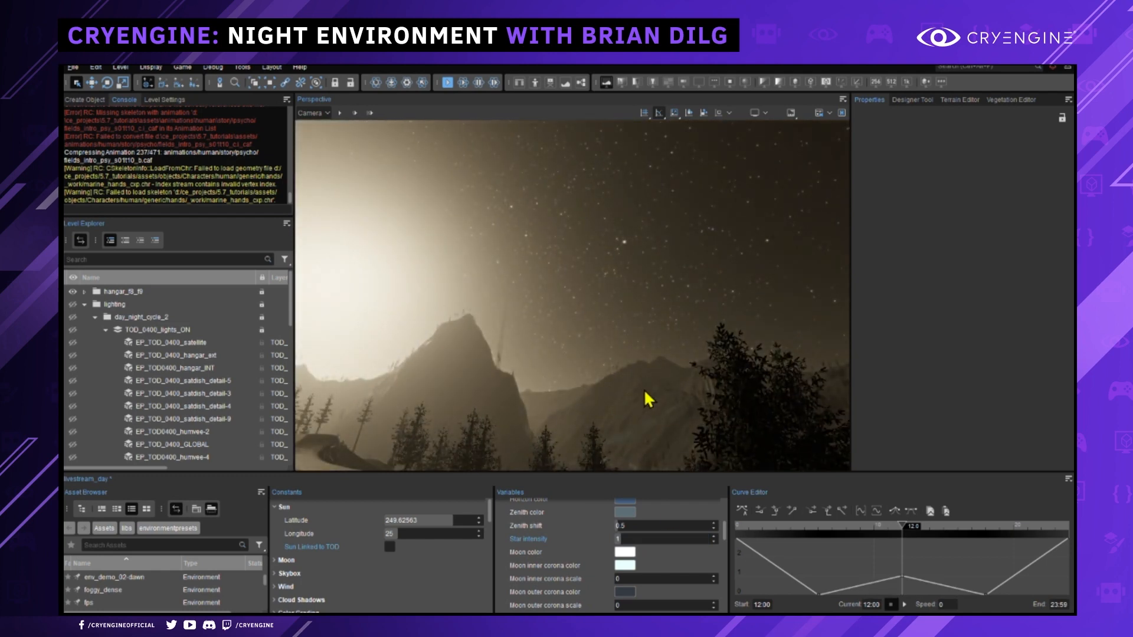
{"action": "left_click_drag", "start_coordinate": [631, 539], "coordinate": [913, 535]}
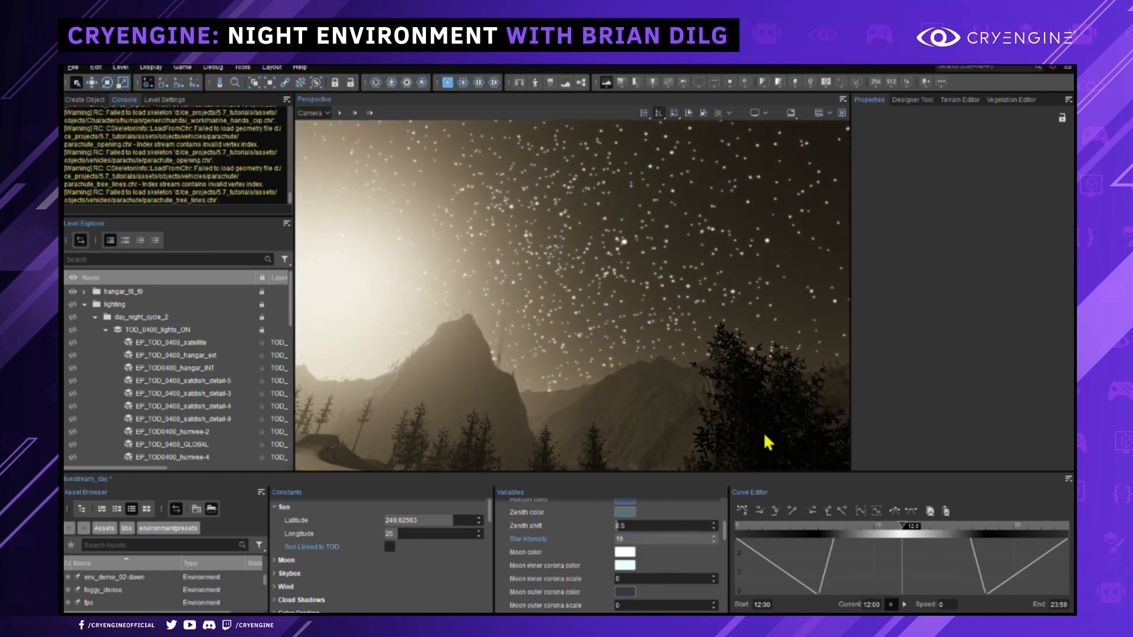
{"action": "double_click", "coordinate": [655, 536]}
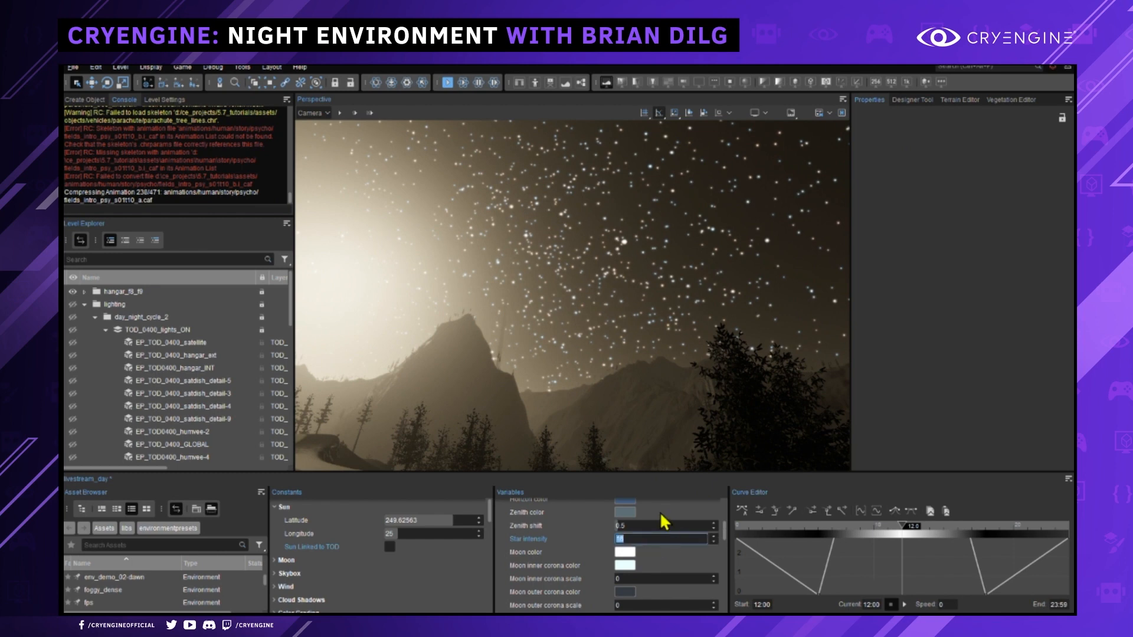
{"action": "type", "text": "0.5"}
{"action": "key", "text": "Return"}
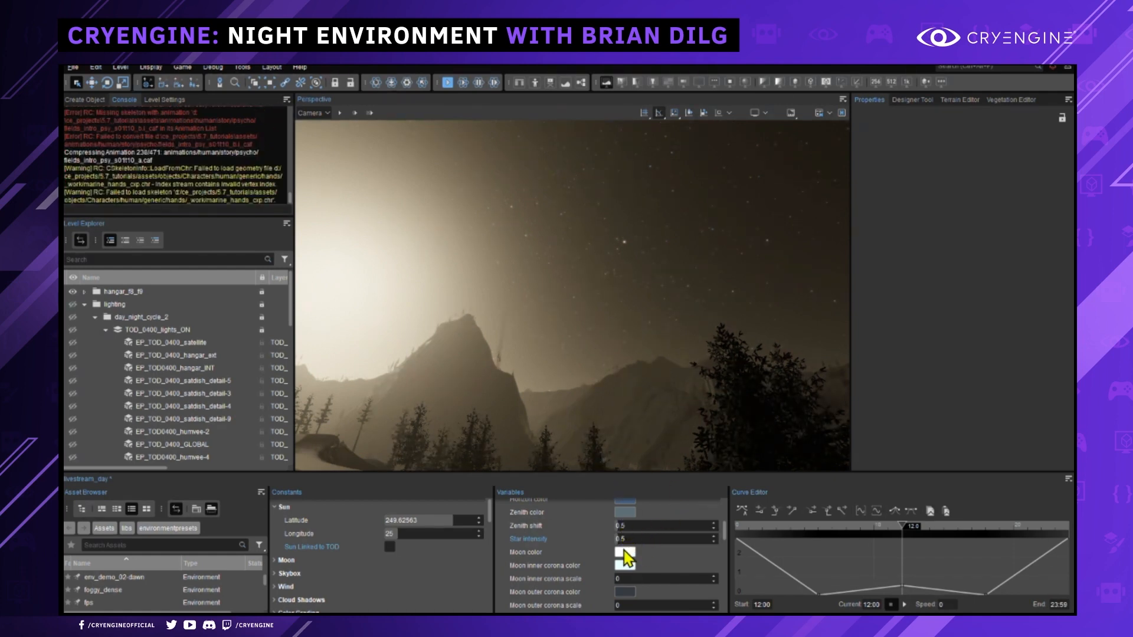
{"action": "right_click_drag", "start_coordinate": [630, 336], "coordinate": [561, 281]}
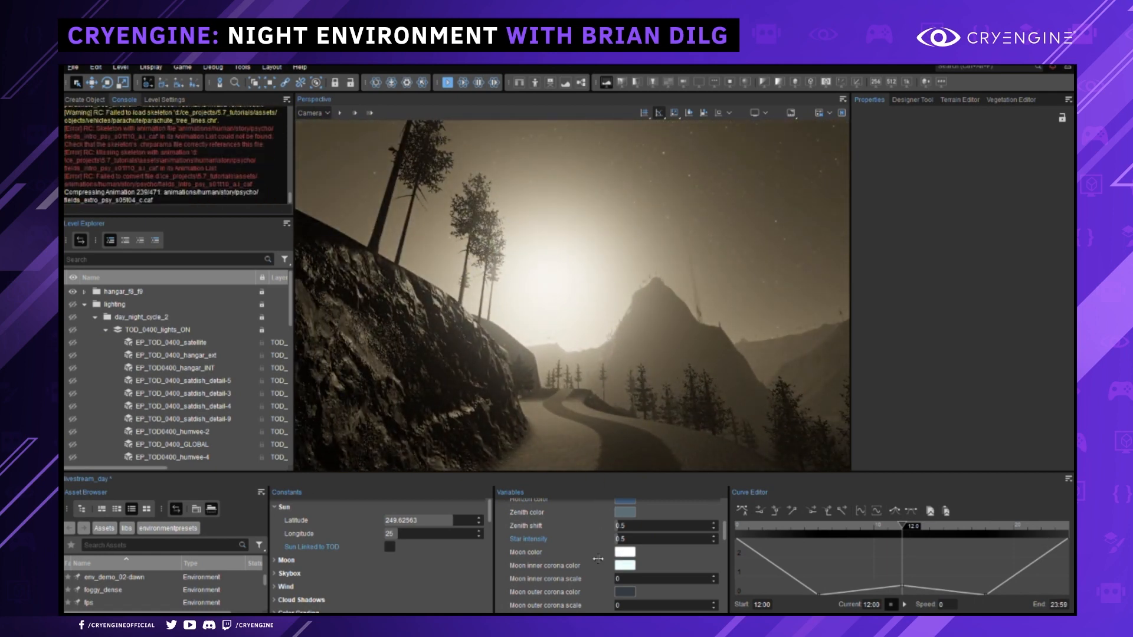
{"action": "left_click", "coordinate": [523, 552]}
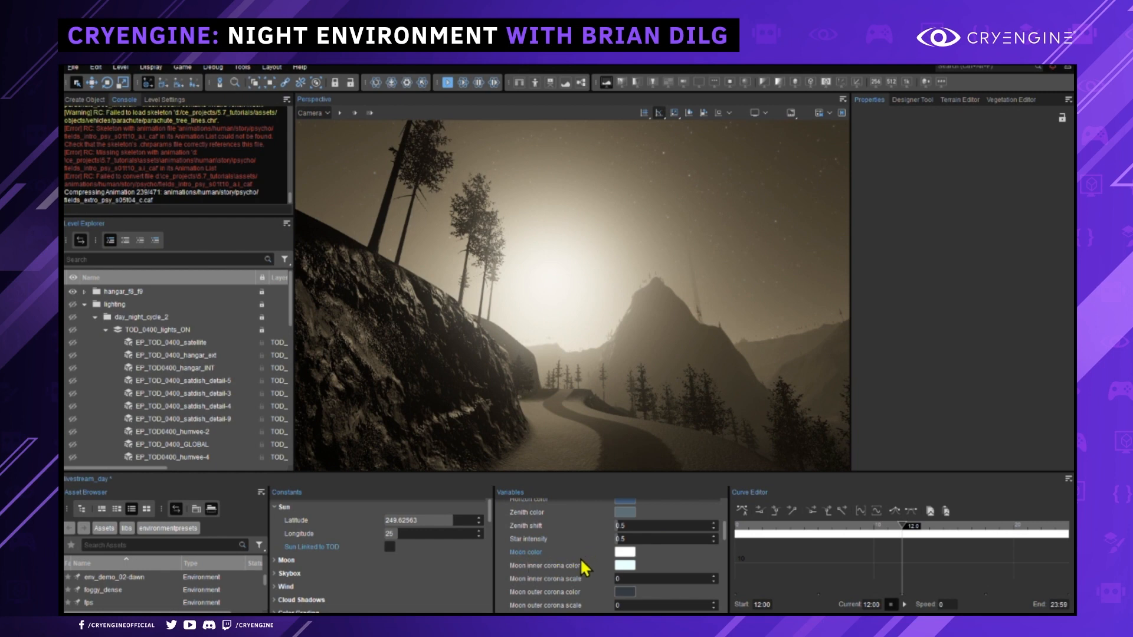
{"action": "left_click", "coordinate": [624, 553]}
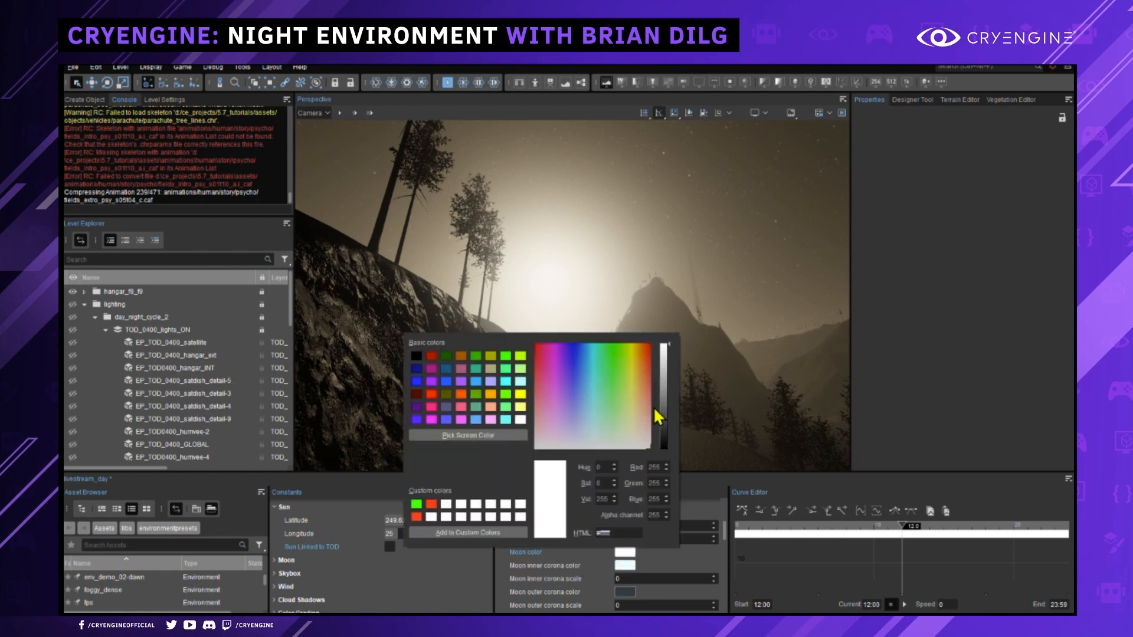
{"action": "left_click", "coordinate": [600, 551]}
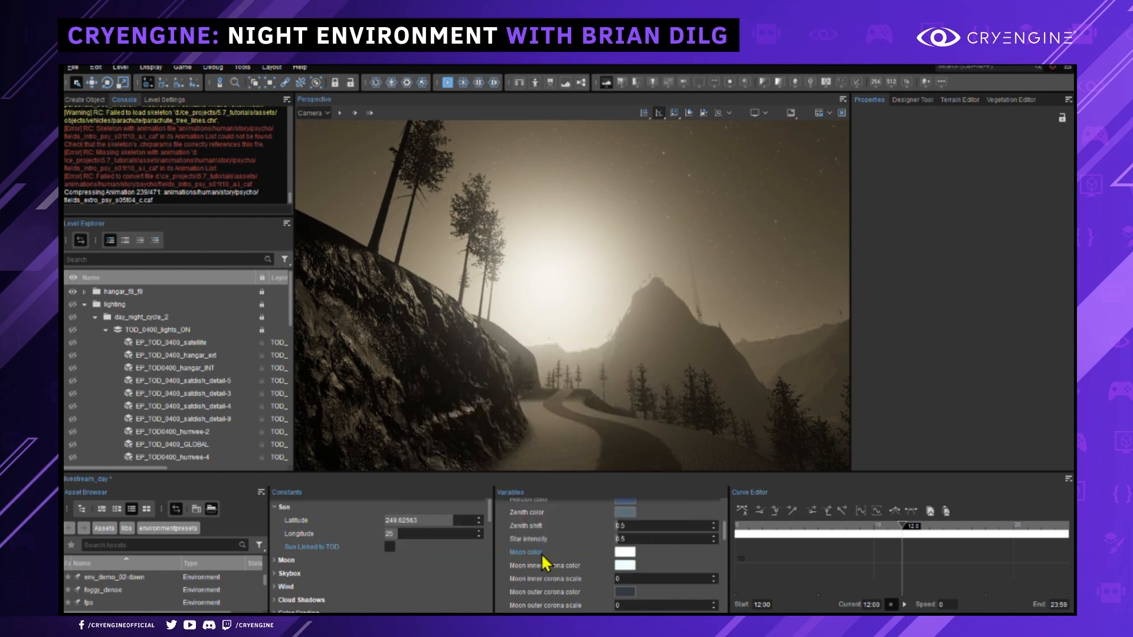
Enlarge the environment editor and set the Night Sky Multiplier's Moon color to 0.1 at 12:00.
{"action": "scroll", "coordinate": [598, 548], "scroll_direction": "down", "scroll_amount": 4}
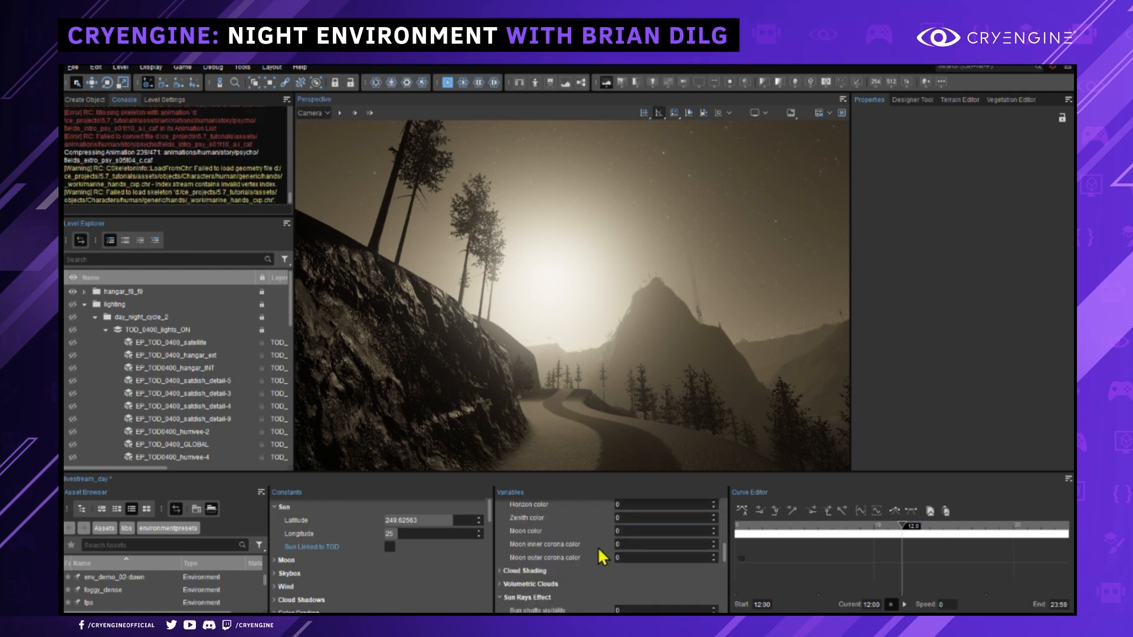
{"action": "scroll", "coordinate": [598, 549], "scroll_direction": "up", "scroll_amount": 2}
{"action": "scroll", "coordinate": [597, 549], "scroll_direction": "down", "scroll_amount": 2}
{"action": "left_click", "coordinate": [537, 533]}
{"action": "scroll", "coordinate": [538, 538], "scroll_direction": "up", "scroll_amount": 2}
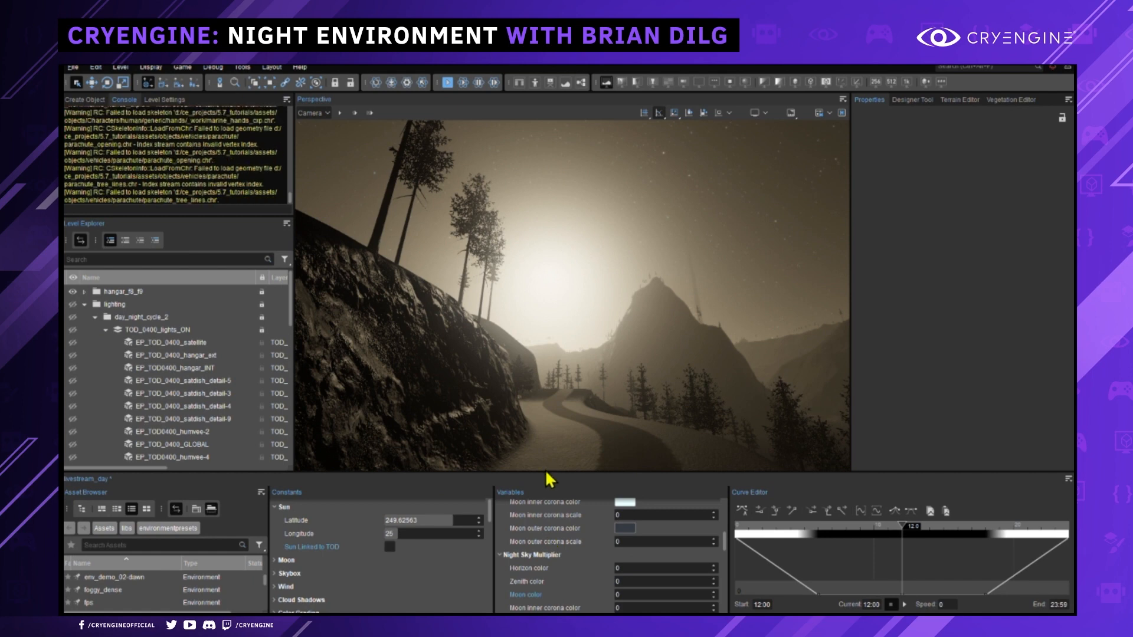
{"action": "left_click_drag", "start_coordinate": [544, 470], "coordinate": [569, 336]}
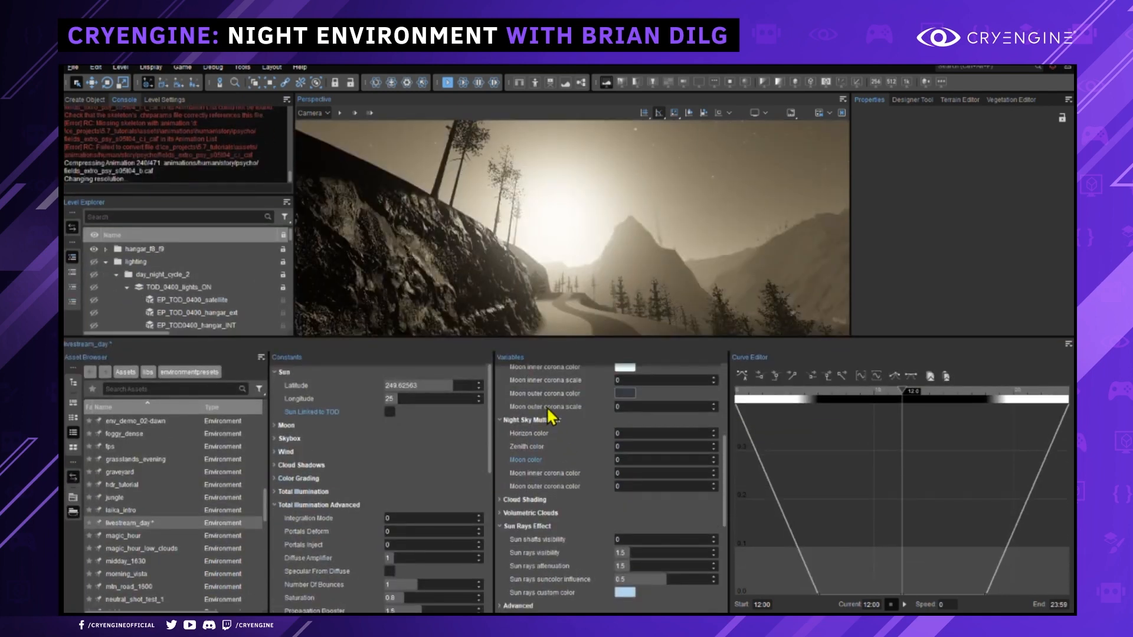
{"action": "scroll", "coordinate": [548, 418], "scroll_direction": "up", "scroll_amount": 3}
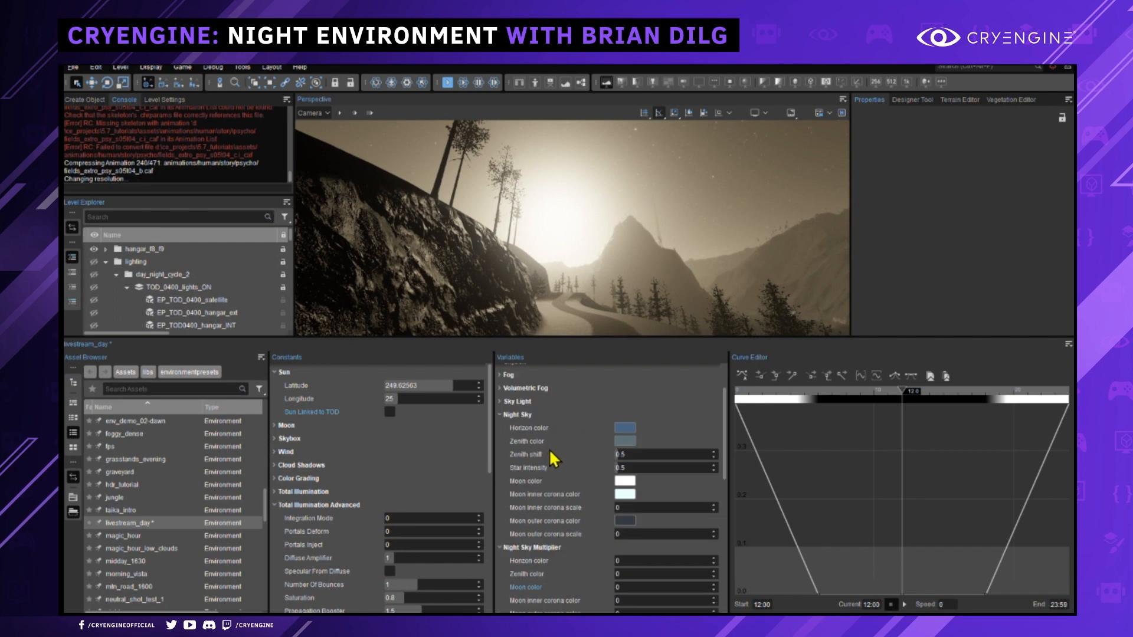
{"action": "scroll", "coordinate": [552, 460], "scroll_direction": "down", "scroll_amount": 2}
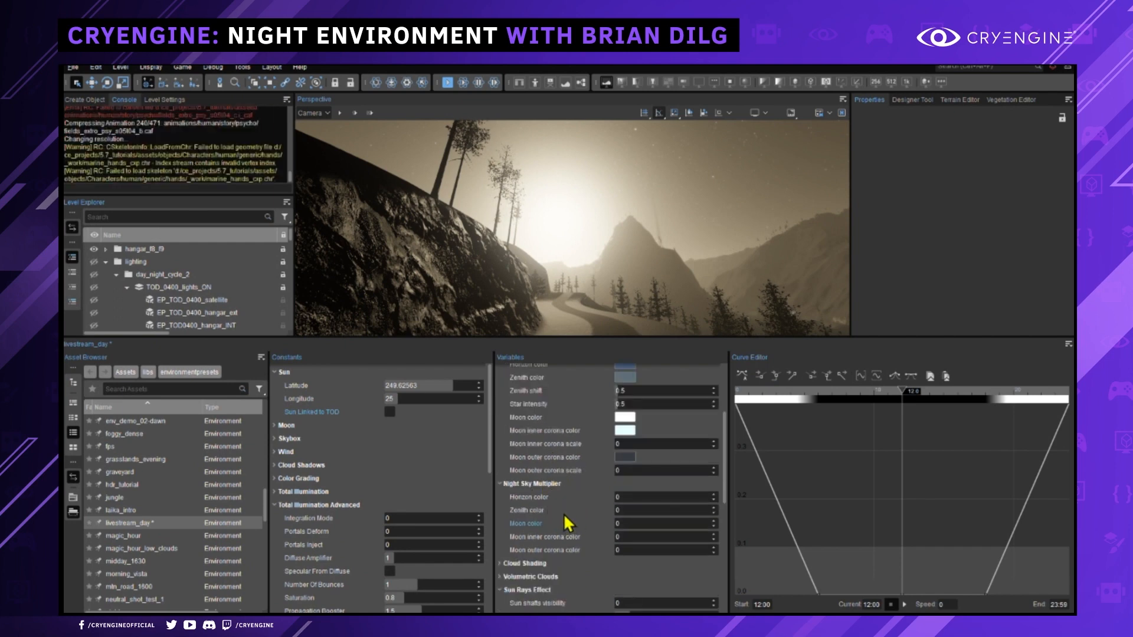
{"action": "double_click", "coordinate": [632, 525]}
{"action": "type", "text": "0.1"}
{"action": "key", "text": "Return"}
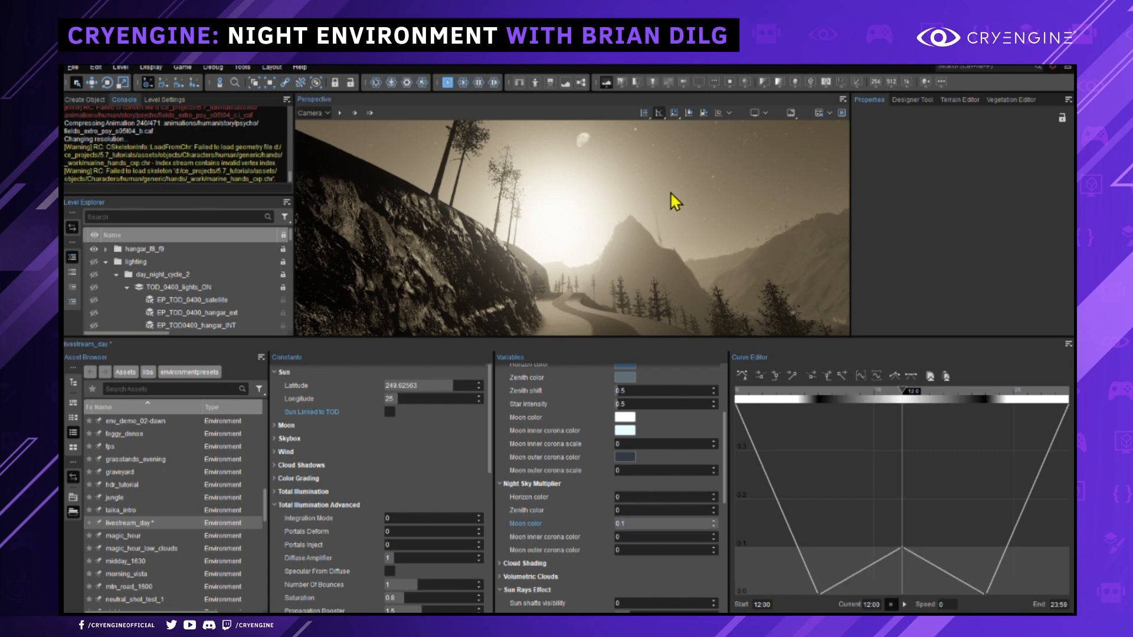
Expand the Moon constants and increase the moon's Size to 0.8.
{"action": "right_click_drag", "start_coordinate": [671, 193], "coordinate": [599, 167]}
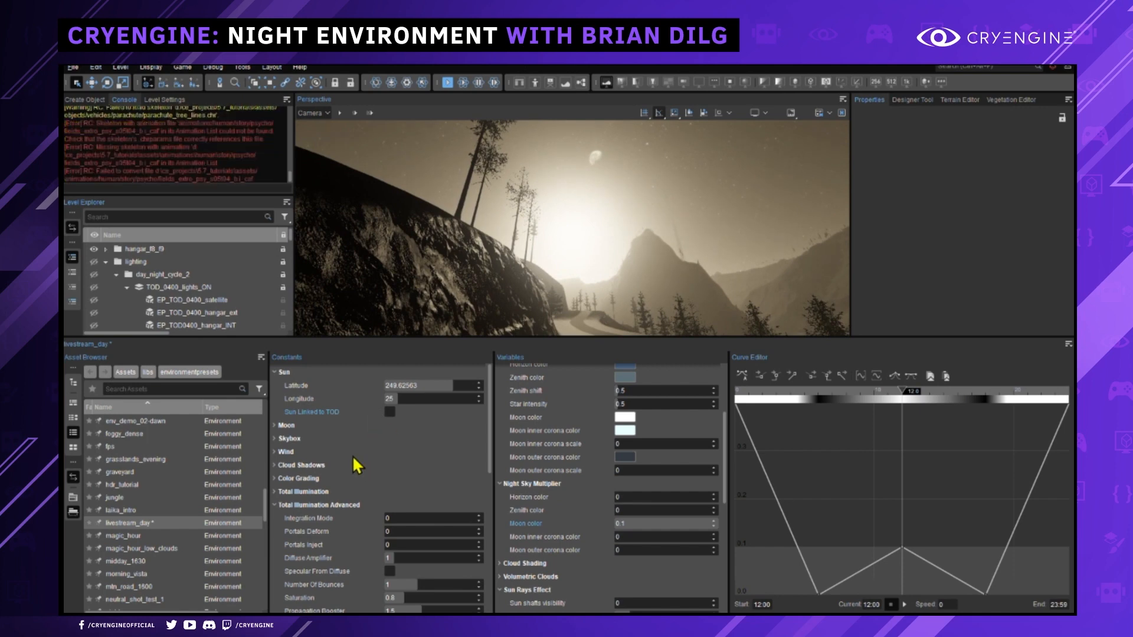
{"action": "left_click", "coordinate": [279, 426]}
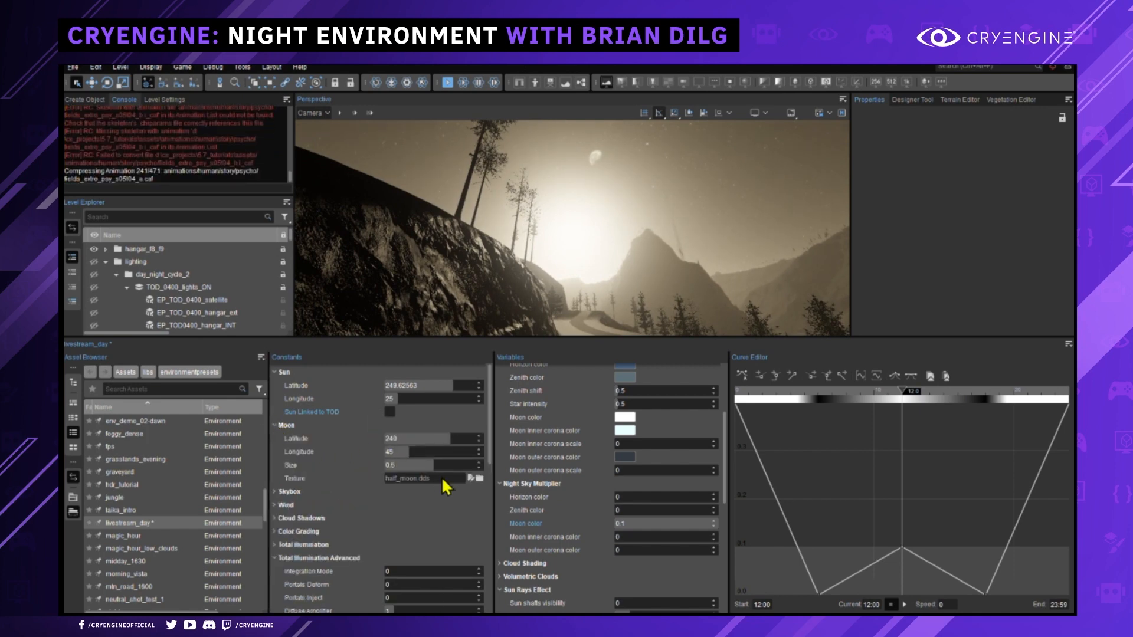
{"action": "left_click", "coordinate": [477, 464]}
{"action": "left_click", "coordinate": [477, 463]}
{"action": "left_click", "coordinate": [476, 464]}
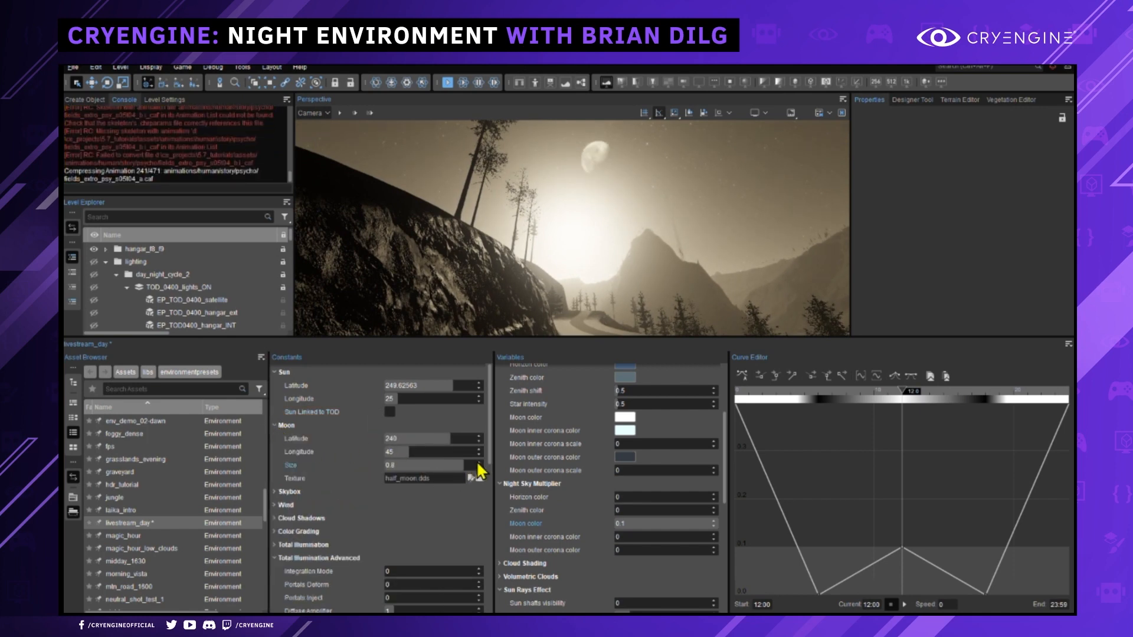
{"action": "right_click_drag", "start_coordinate": [637, 268], "coordinate": [629, 257]}
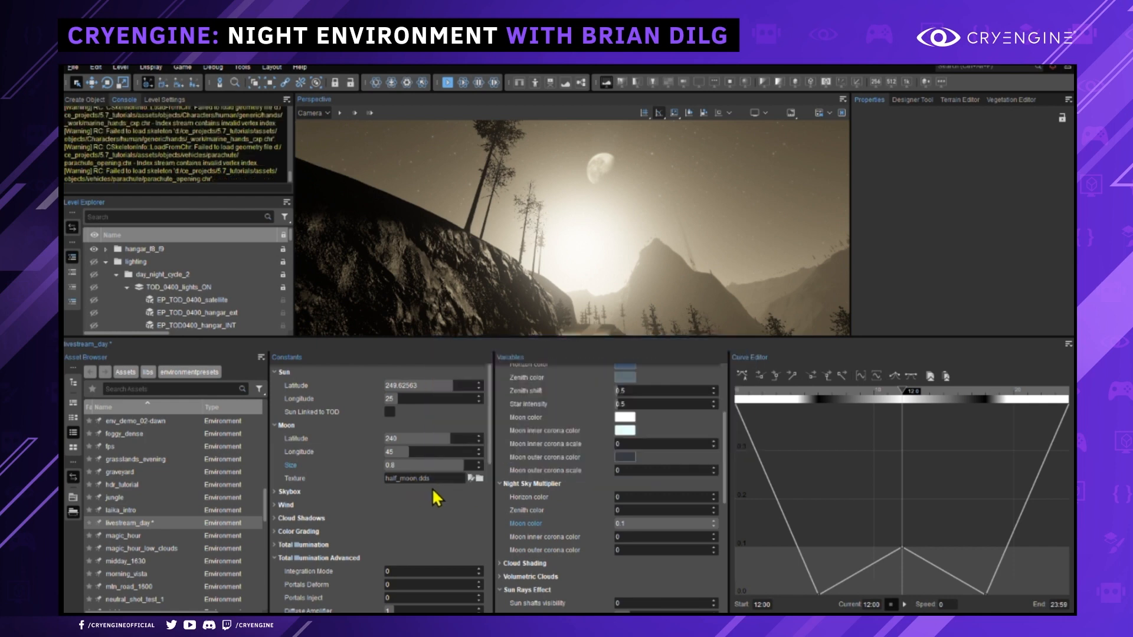
{"action": "mouse_move", "coordinate": [433, 479]}
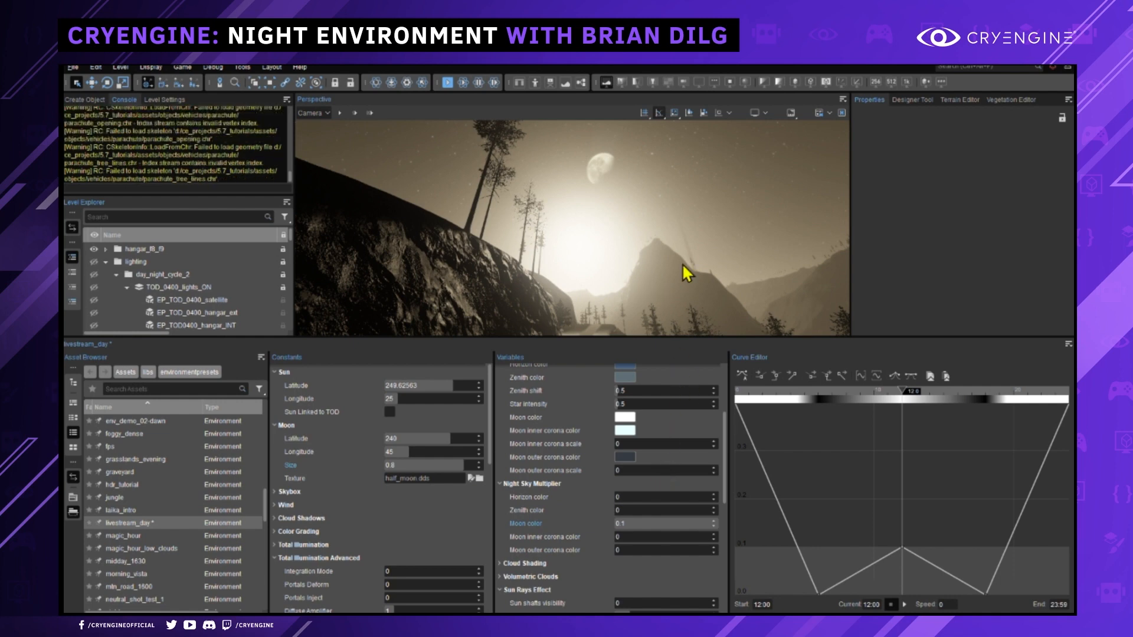
Examine the moon in the sky above the sun's glow and the hangar from several viewpoints.
{"action": "right_click_drag", "start_coordinate": [682, 271], "coordinate": [723, 385]}
{"action": "scroll", "coordinate": [650, 301], "scroll_direction": "up", "scroll_amount": 2}
{"action": "key", "text": "w"}
{"action": "scroll", "coordinate": [650, 298], "scroll_direction": "up", "scroll_amount": 1}
{"action": "key", "text": "w"}
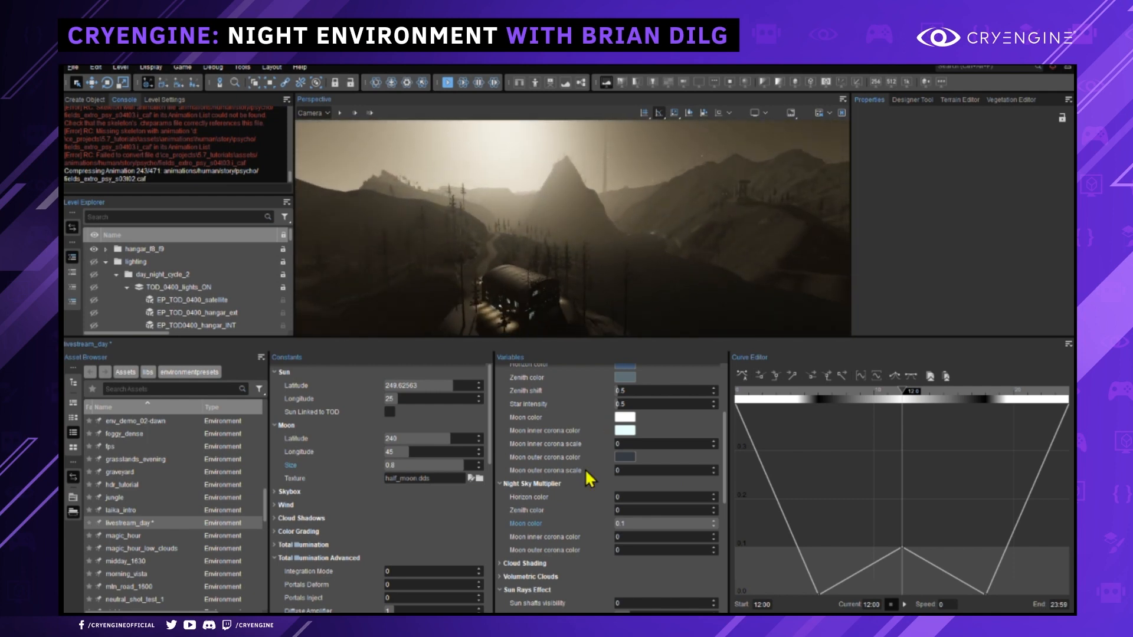
{"action": "scroll", "coordinate": [562, 555], "scroll_direction": "up", "scroll_amount": 3}
{"action": "right_click_drag", "start_coordinate": [649, 317], "coordinate": [649, 255]}
{"action": "key", "text": "s"}
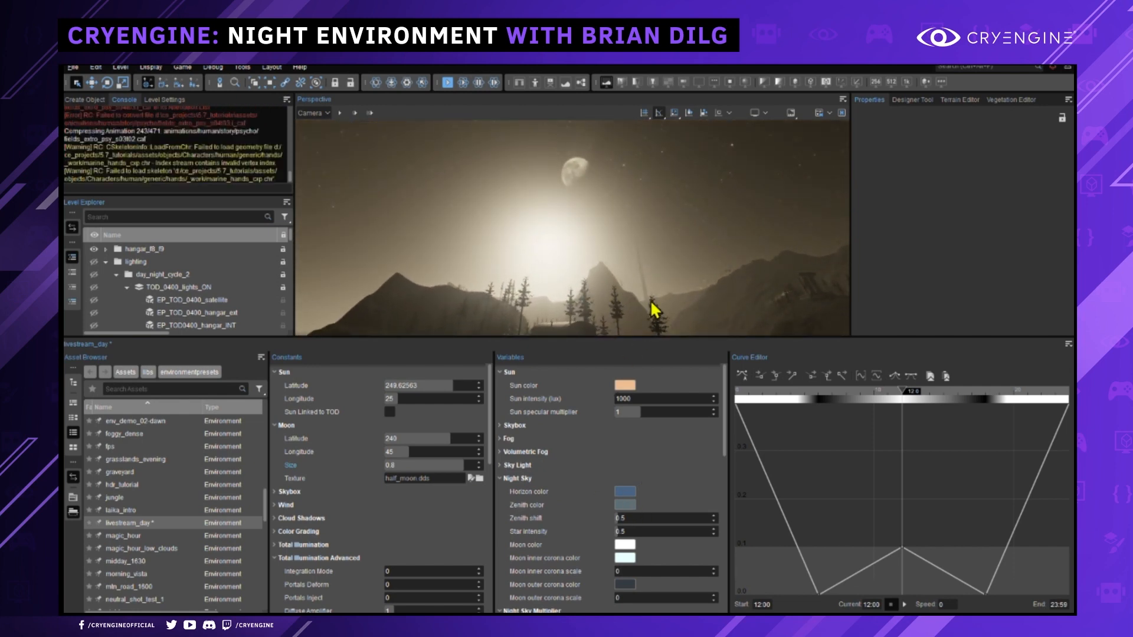
{"action": "right_click_drag", "start_coordinate": [653, 309], "coordinate": [656, 323]}
{"action": "right_click_drag", "start_coordinate": [632, 253], "coordinate": [624, 212]}
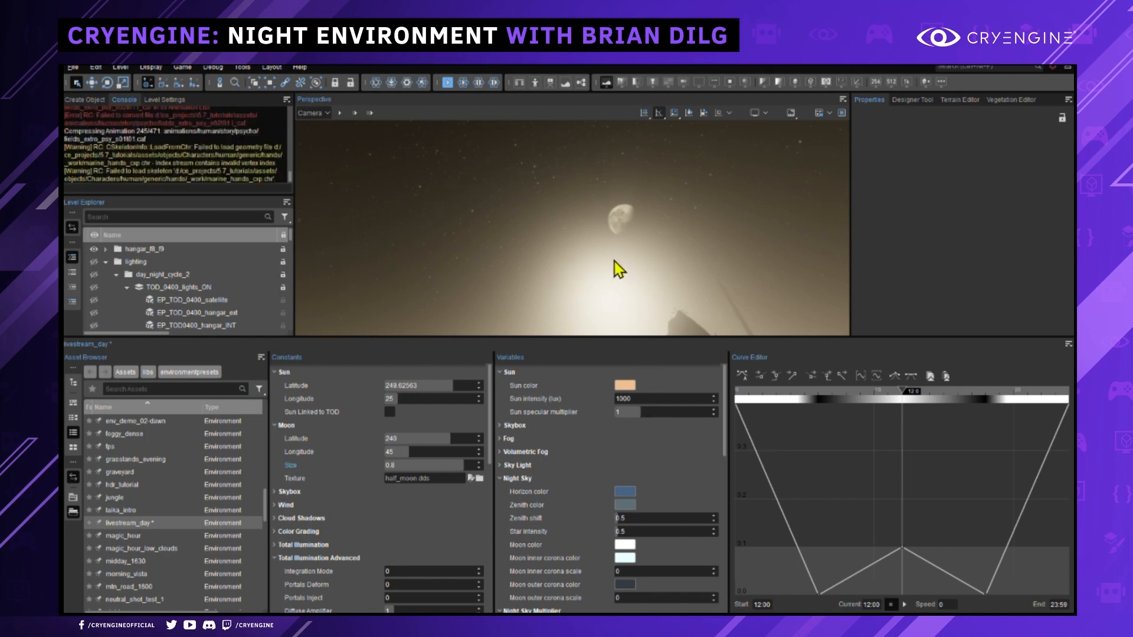
{"action": "right_click_drag", "start_coordinate": [614, 260], "coordinate": [599, 268]}
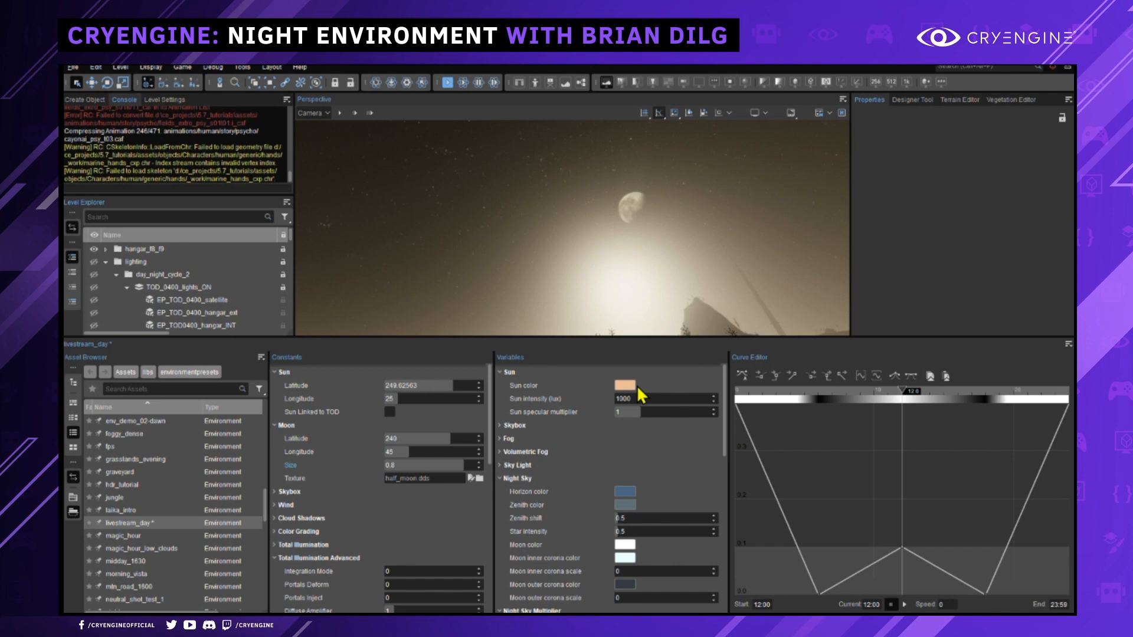
Change the Sun color at 12:00 to the pale moonlight blue #8faaf2, judging it on the hangar and coastline.
{"action": "right_click_drag", "start_coordinate": [638, 216], "coordinate": [646, 313]}
{"action": "right_click_drag", "start_coordinate": [596, 236], "coordinate": [592, 177]}
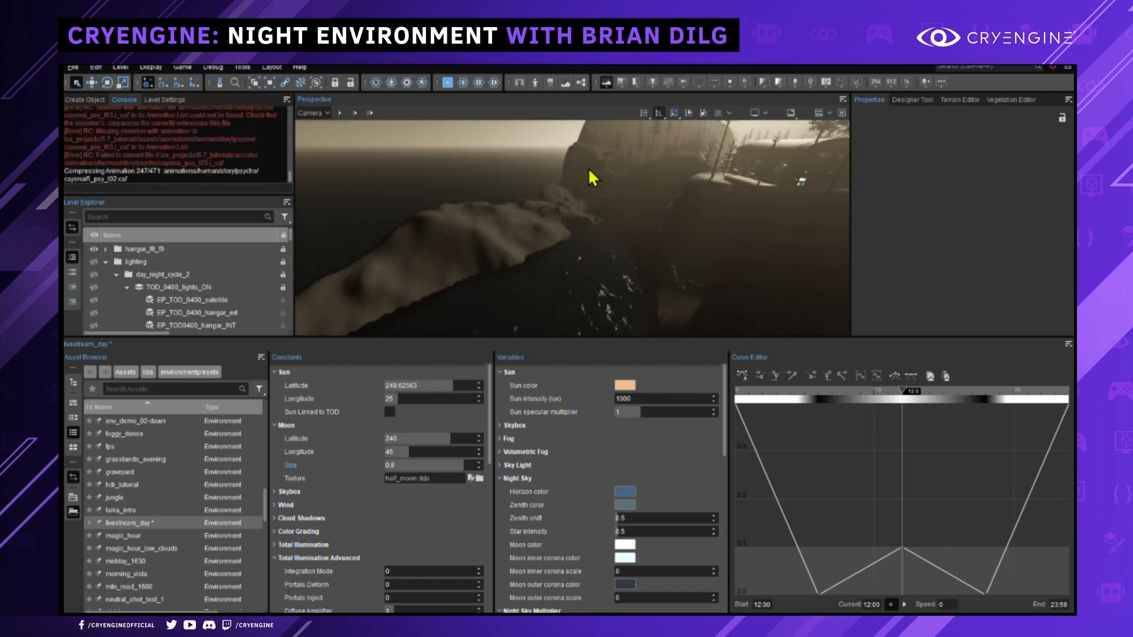
{"action": "right_click_drag", "start_coordinate": [630, 271], "coordinate": [661, 206]}
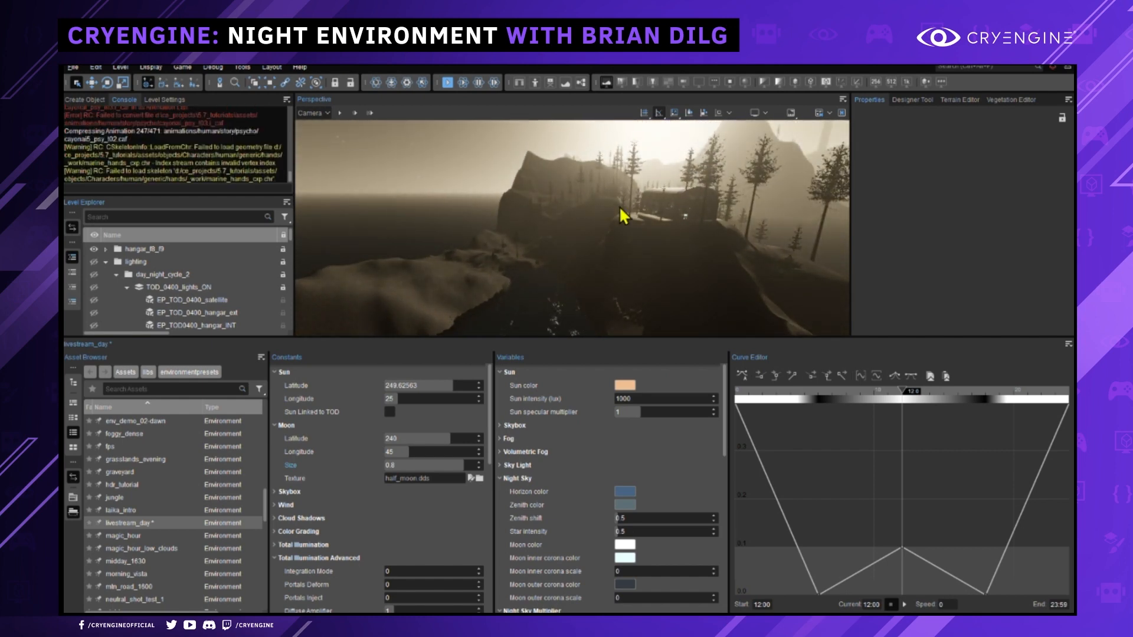
{"action": "right_click_drag", "start_coordinate": [619, 208], "coordinate": [614, 190]}
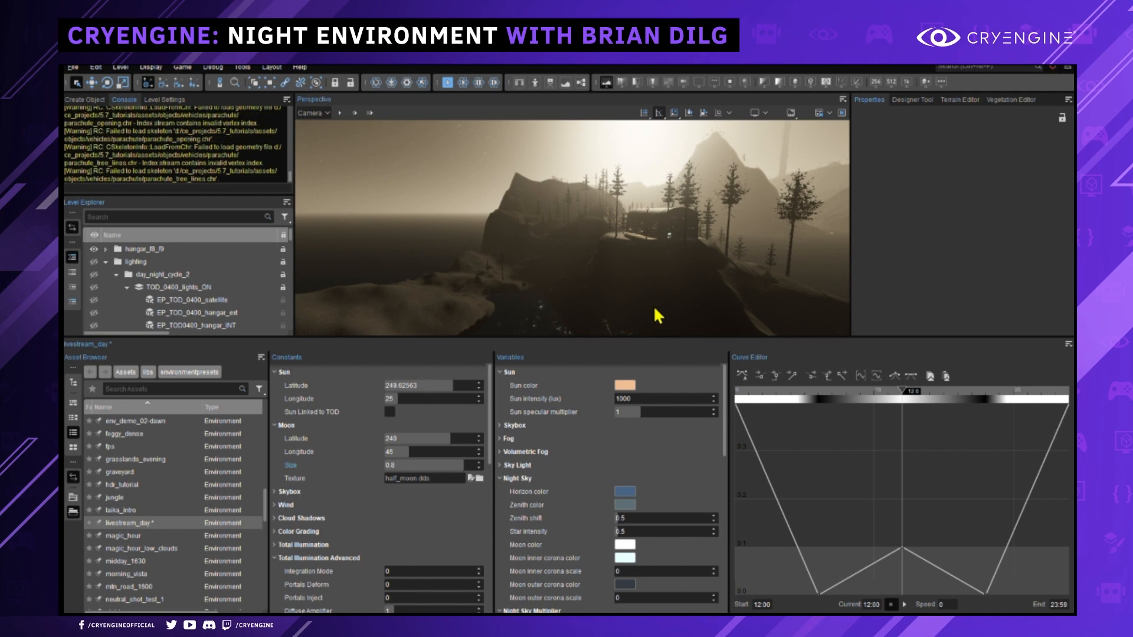
{"action": "right_click_drag", "start_coordinate": [652, 287], "coordinate": [650, 294]}
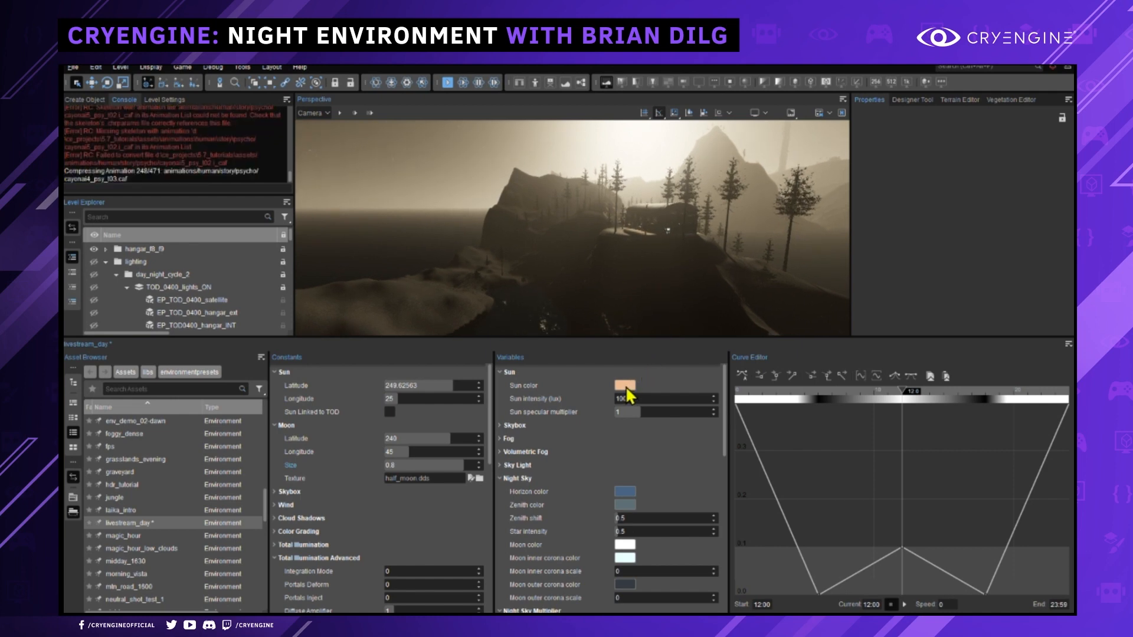
{"action": "left_click", "coordinate": [630, 387]}
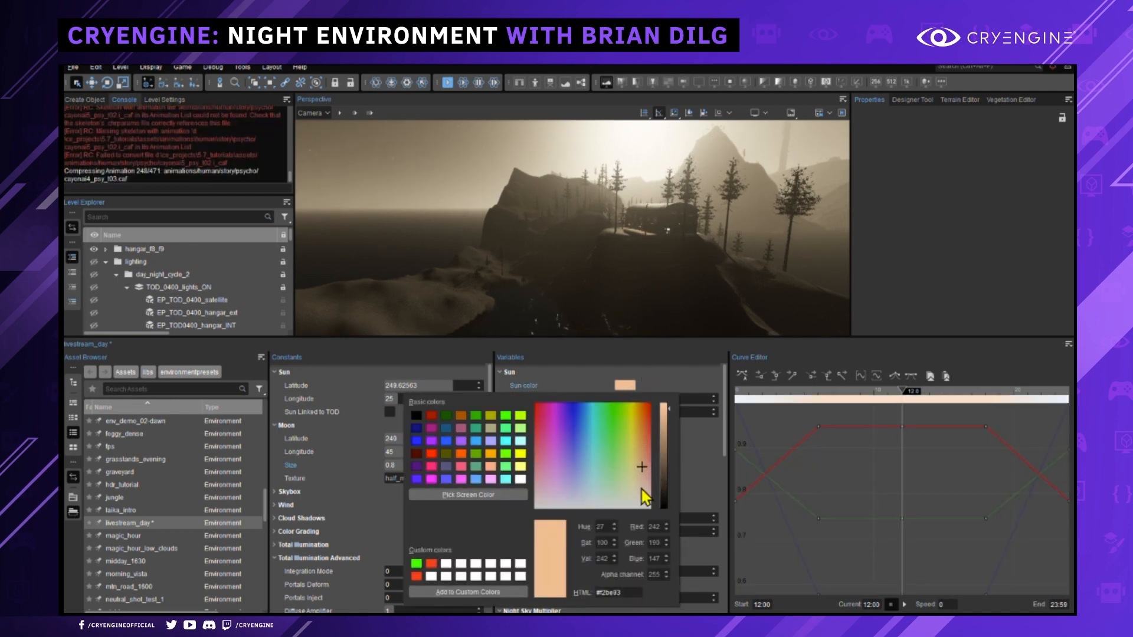
{"action": "left_click_drag", "start_coordinate": [648, 477], "coordinate": [615, 552]}
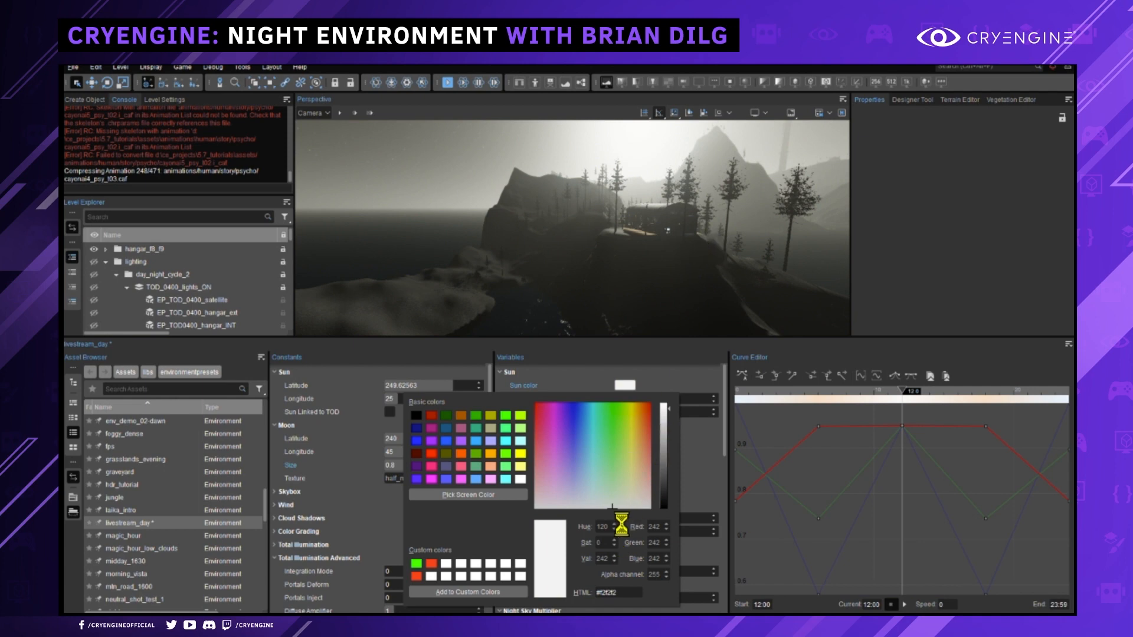
{"action": "mouse_move", "coordinate": [596, 499]}
{"action": "left_mouse_down"}
{"action": "mouse_move", "coordinate": [581, 497]}
{"action": "mouse_move", "coordinate": [593, 480]}
{"action": "mouse_move", "coordinate": [567, 463]}
{"action": "mouse_move", "coordinate": [572, 502]}
{"action": "mouse_move", "coordinate": [581, 485]}
{"action": "left_mouse_up"}
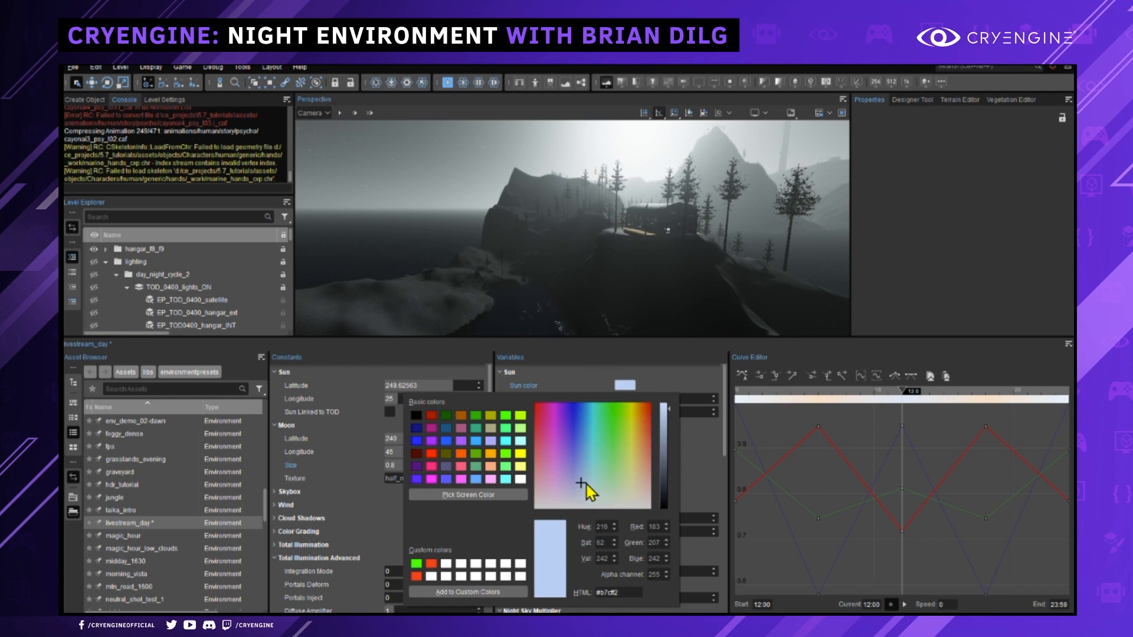
{"action": "mouse_move", "coordinate": [583, 487]}
{"action": "left_mouse_down"}
{"action": "mouse_move", "coordinate": [582, 393]}
{"action": "mouse_move", "coordinate": [572, 391]}
{"action": "mouse_move", "coordinate": [628, 388]}
{"action": "mouse_move", "coordinate": [629, 442]}
{"action": "mouse_move", "coordinate": [593, 493]}
{"action": "mouse_move", "coordinate": [578, 465]}
{"action": "left_mouse_up"}
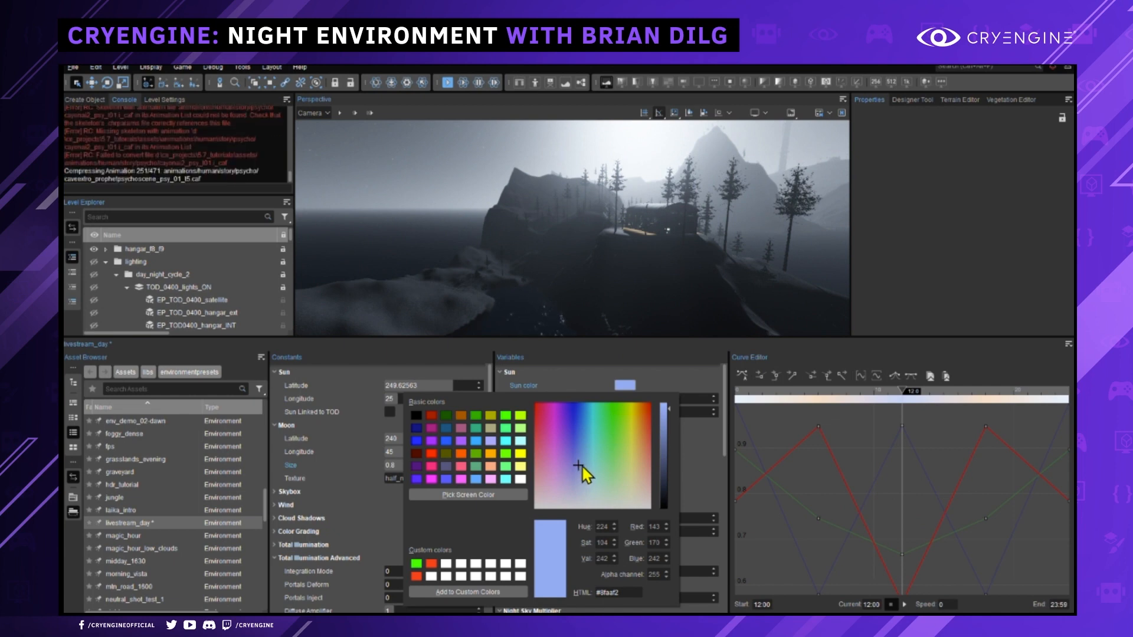
{"action": "left_click", "coordinate": [611, 358]}
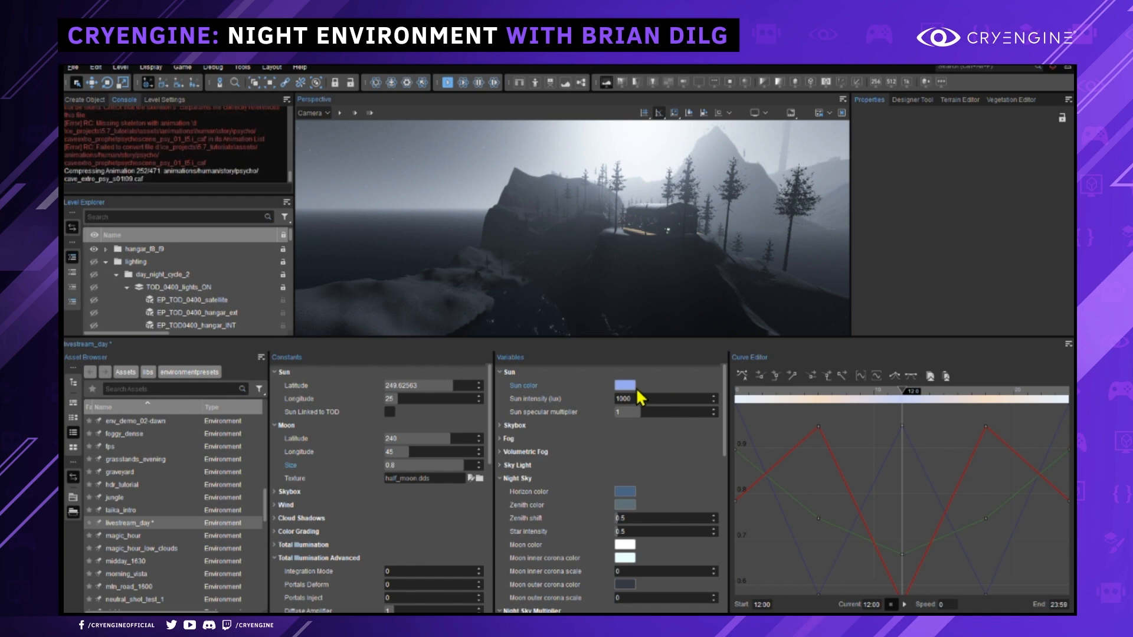
Save the livestream_day environment preset.
{"action": "scroll", "coordinate": [582, 399], "scroll_direction": "down", "scroll_amount": 2}
{"action": "scroll", "coordinate": [582, 398], "scroll_direction": "up", "scroll_amount": 2}
{"action": "key", "text": "ctrl+s"}
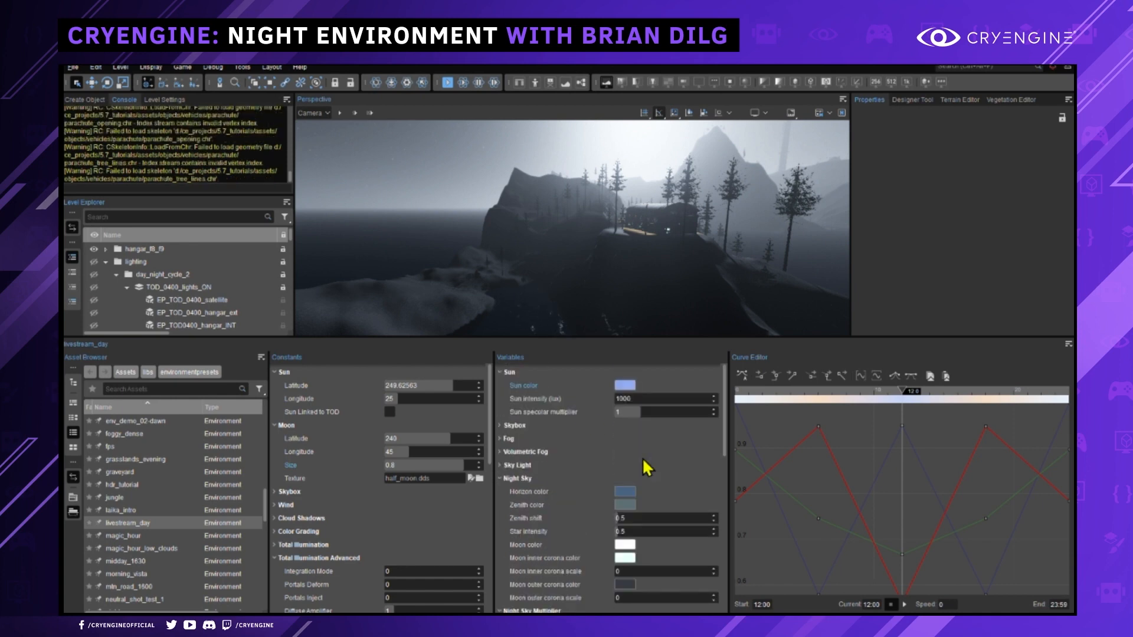
Raise the Sun Longitude to about 25.96, with the mountain ridge and sky in view.
{"action": "right_click_drag", "start_coordinate": [630, 267], "coordinate": [784, 245]}
{"action": "key", "text": "s"}
{"action": "right_click_drag", "start_coordinate": [608, 204], "coordinate": [567, 390]}
{"action": "key", "text": "w"}
{"action": "scroll", "coordinate": [599, 240], "scroll_direction": "up", "scroll_amount": 2}
{"action": "key", "text": "w"}
{"action": "scroll", "coordinate": [671, 245], "scroll_direction": "up", "scroll_amount": 2}
{"action": "scroll", "coordinate": [658, 271], "scroll_direction": "up", "scroll_amount": 1}
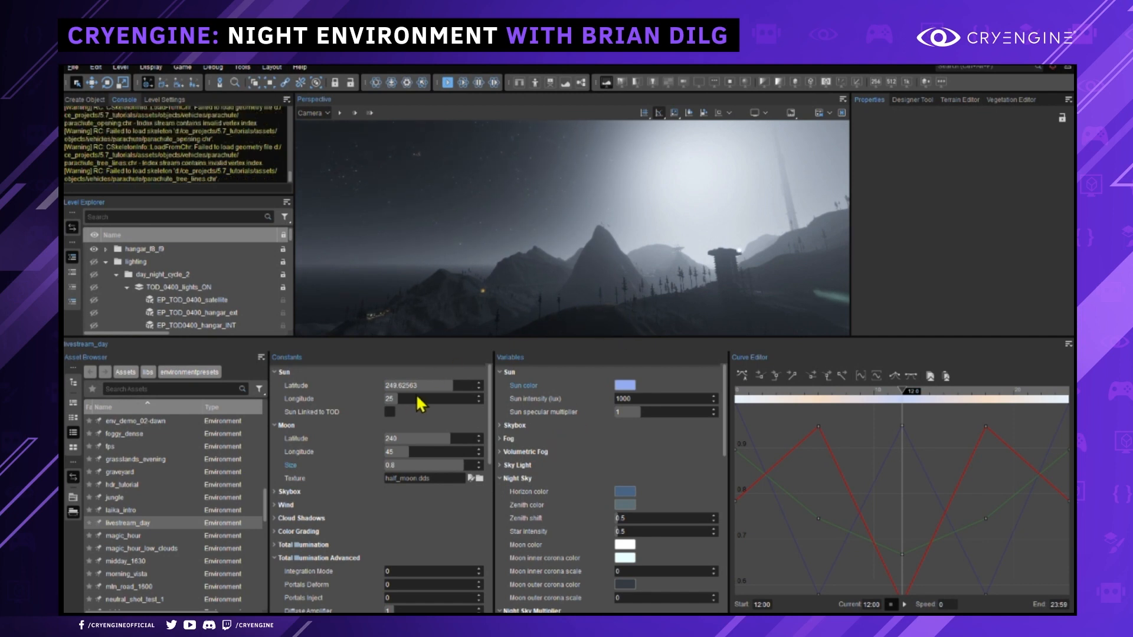
{"action": "left_click_drag", "start_coordinate": [417, 397], "coordinate": [458, 393]}
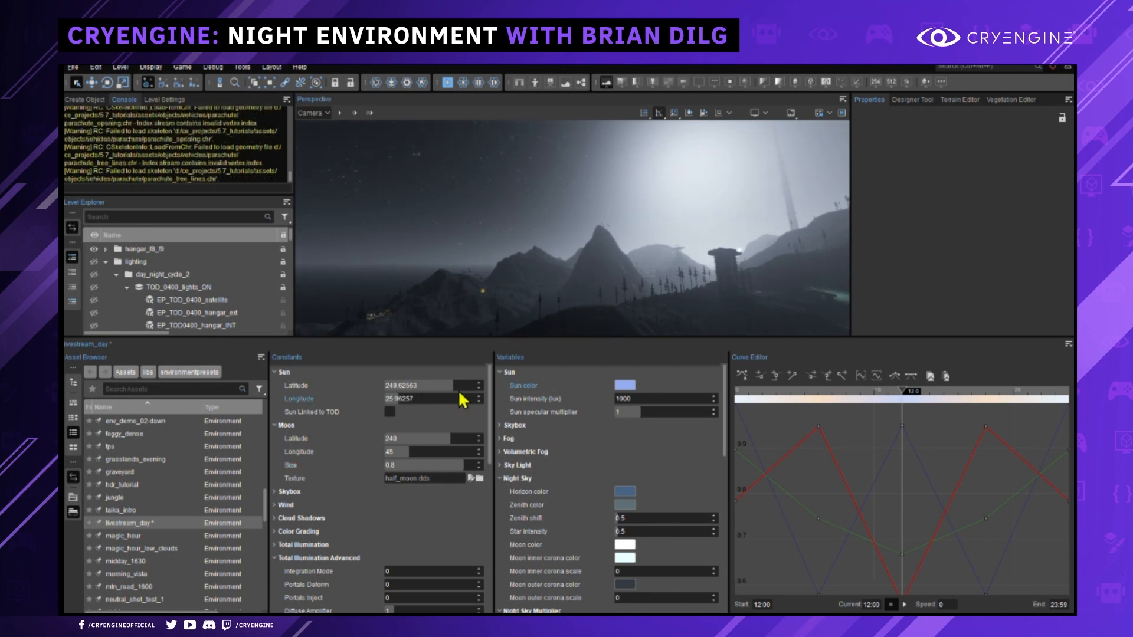
Check the glow's offset from the moon in the sky and set the Sun Longitude to 45, matching the Moon Longitude.
{"action": "left_click", "coordinate": [413, 385]}
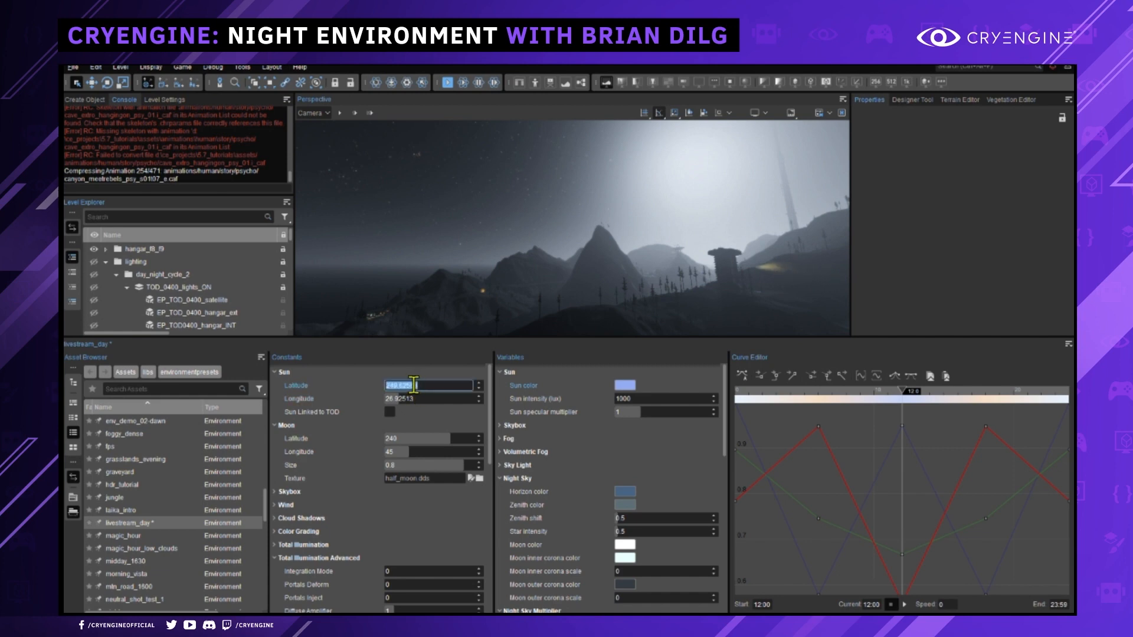
{"action": "left_click", "coordinate": [451, 345]}
{"action": "right_click_drag", "start_coordinate": [529, 283], "coordinate": [579, 256]}
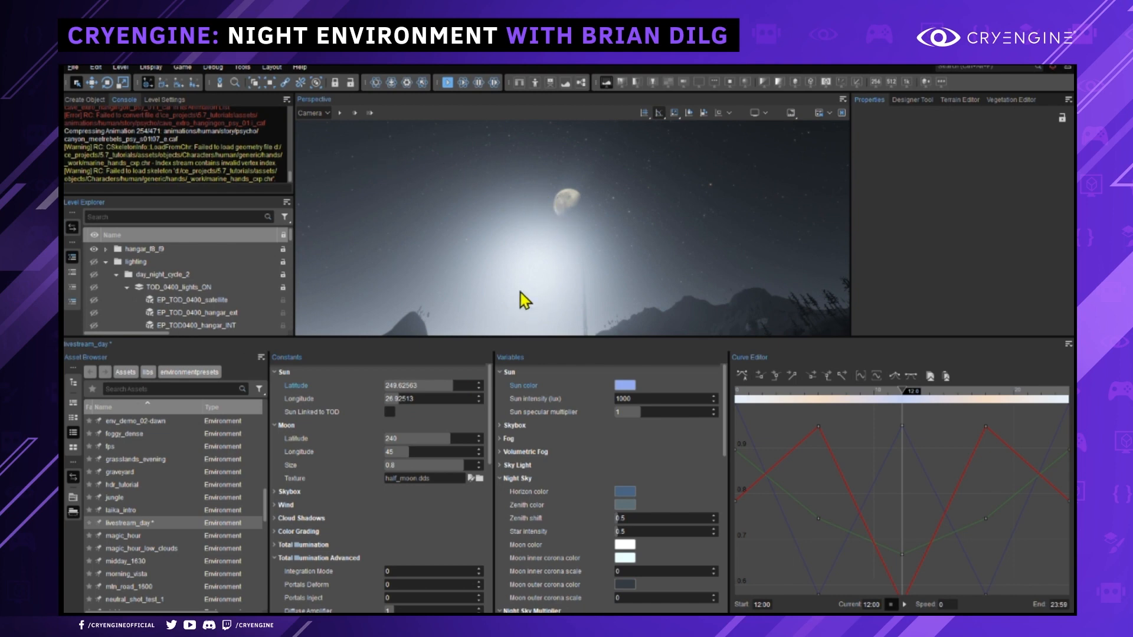
{"action": "right_click_drag", "start_coordinate": [523, 298], "coordinate": [510, 322]}
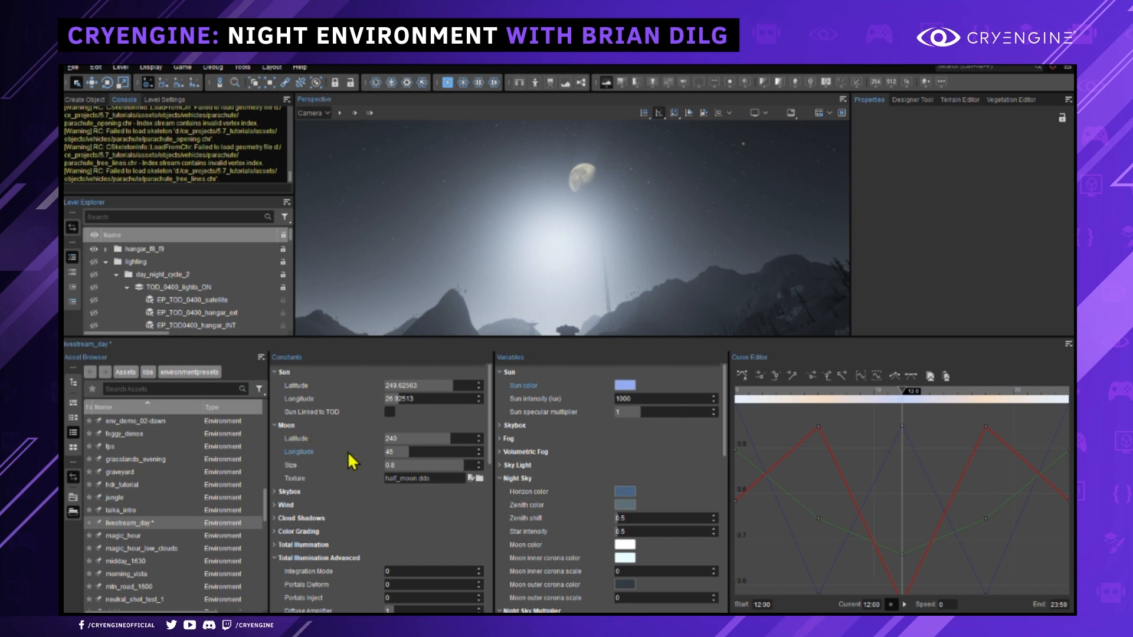
{"action": "left_click", "coordinate": [366, 452]}
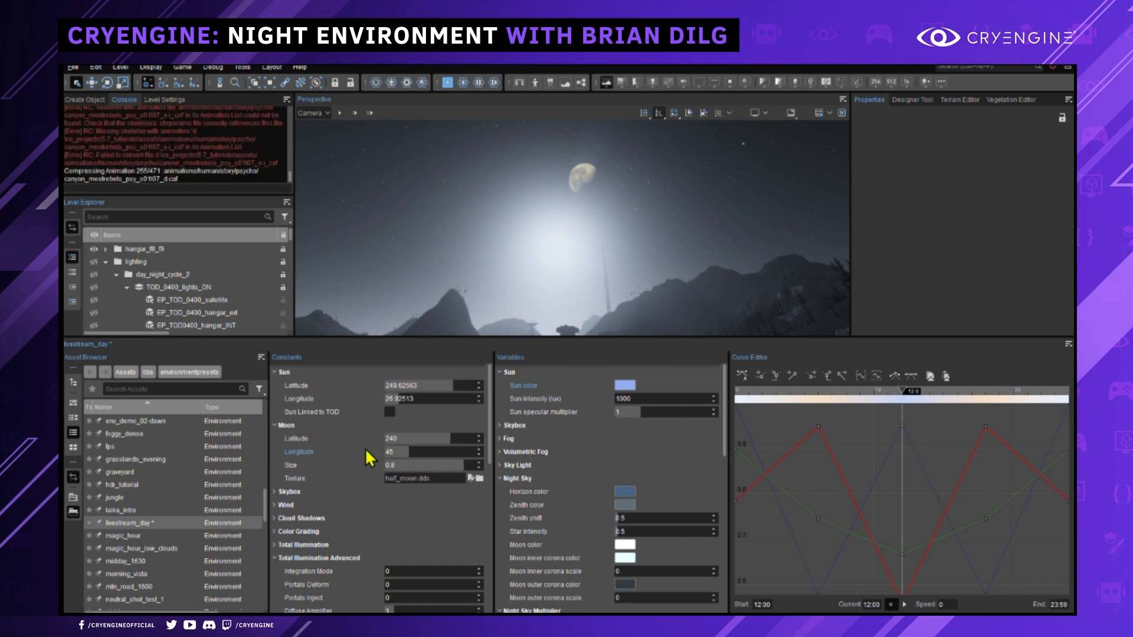
{"action": "left_click", "coordinate": [412, 400]}
{"action": "type", "text": "45"}
{"action": "key", "text": "Return"}
Set the Sun Latitude to 240 so the sun's glow lines up with the moon.
{"action": "left_click_drag", "start_coordinate": [426, 390], "coordinate": [431, 392]}
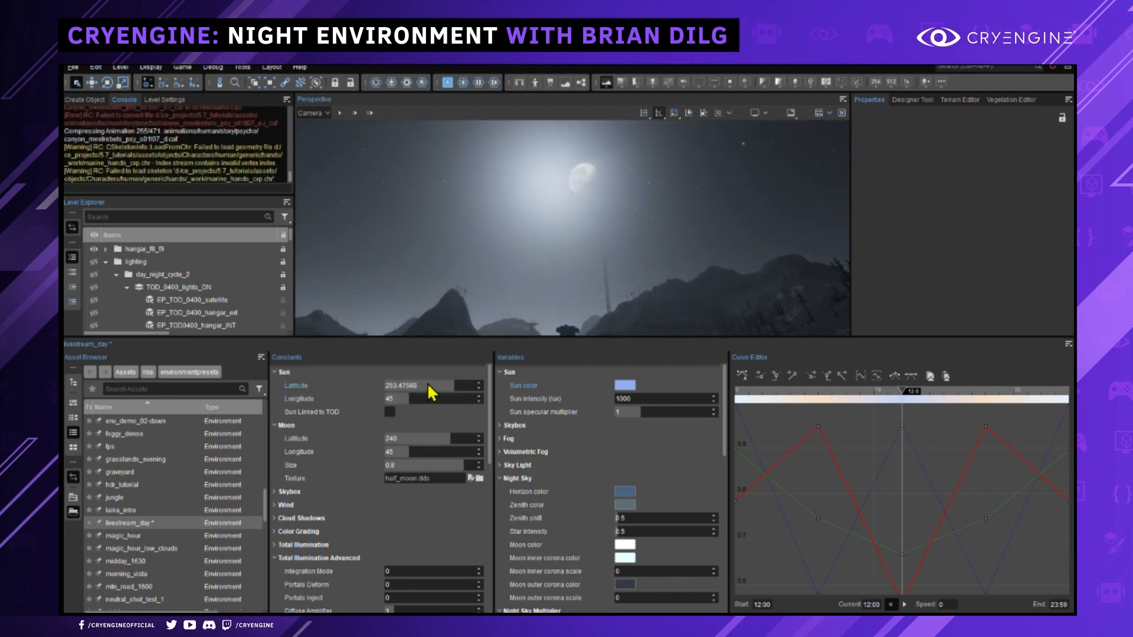
{"action": "left_click", "coordinate": [449, 390]}
{"action": "type", "text": "24"}
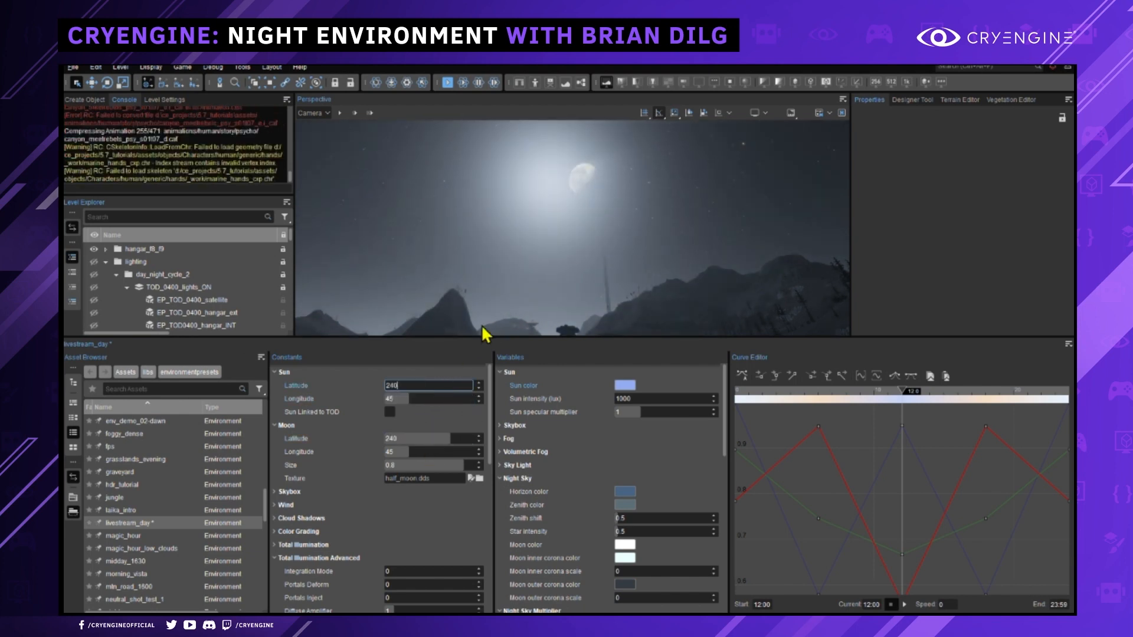
{"action": "type", "text": "0"}
{"action": "key", "text": "Return"}
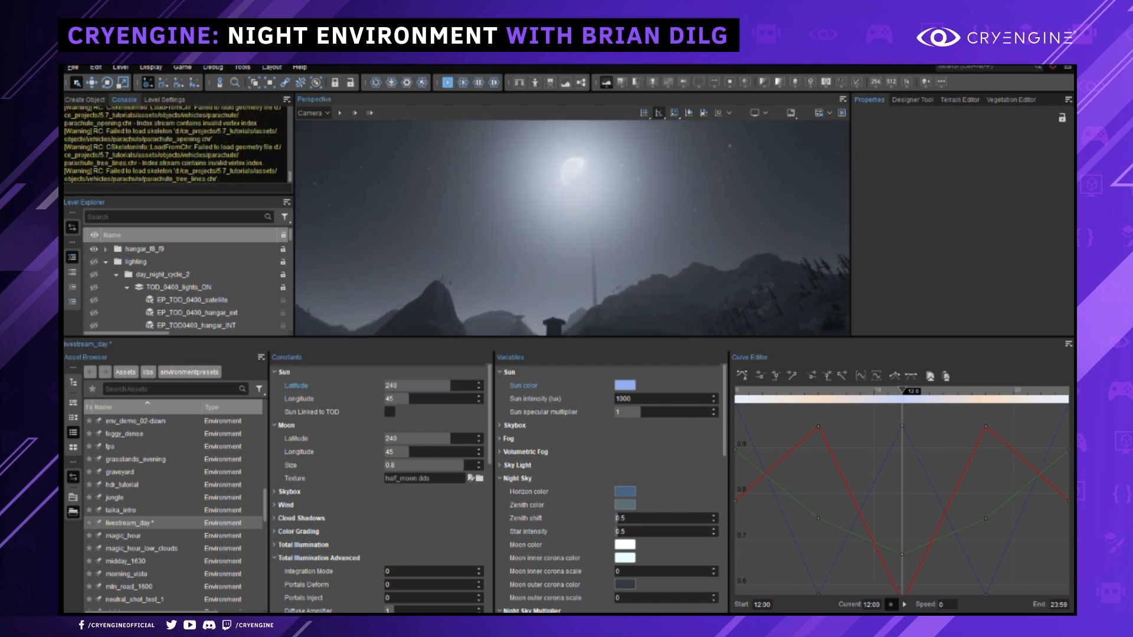
View the aligned moon and glow above the island, and enlarge the viewport slightly above the environment editor.
{"action": "key", "text": "s"}
{"action": "right_click_drag", "start_coordinate": [586, 253], "coordinate": [551, 252]}
{"action": "key", "text": "w"}
{"action": "scroll", "coordinate": [576, 248], "scroll_direction": "up", "scroll_amount": 2}
{"action": "key", "text": "w"}
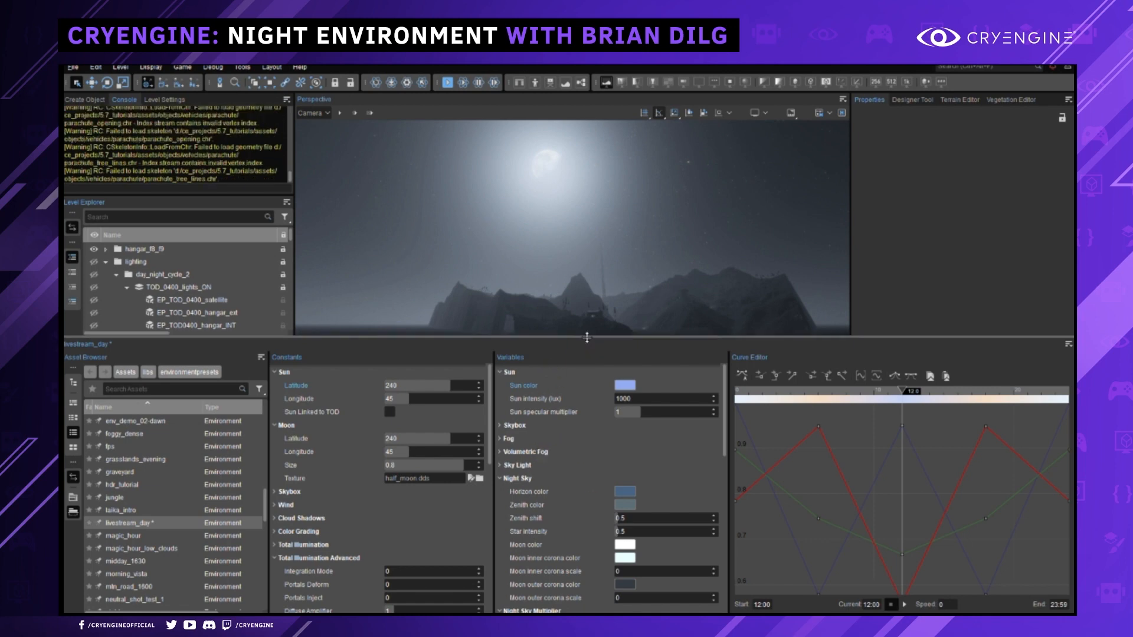
{"action": "left_click_drag", "start_coordinate": [569, 342], "coordinate": [596, 366]}
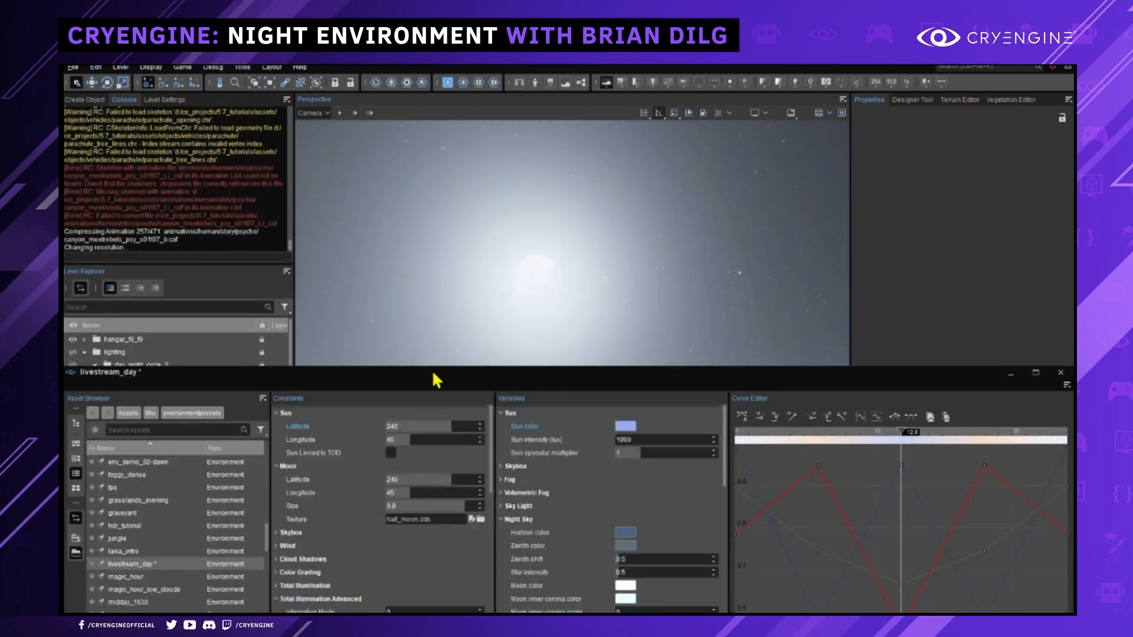
{"action": "left_click_drag", "start_coordinate": [432, 377], "coordinate": [623, 540]}
{"action": "right_click", "coordinate": [624, 540]}
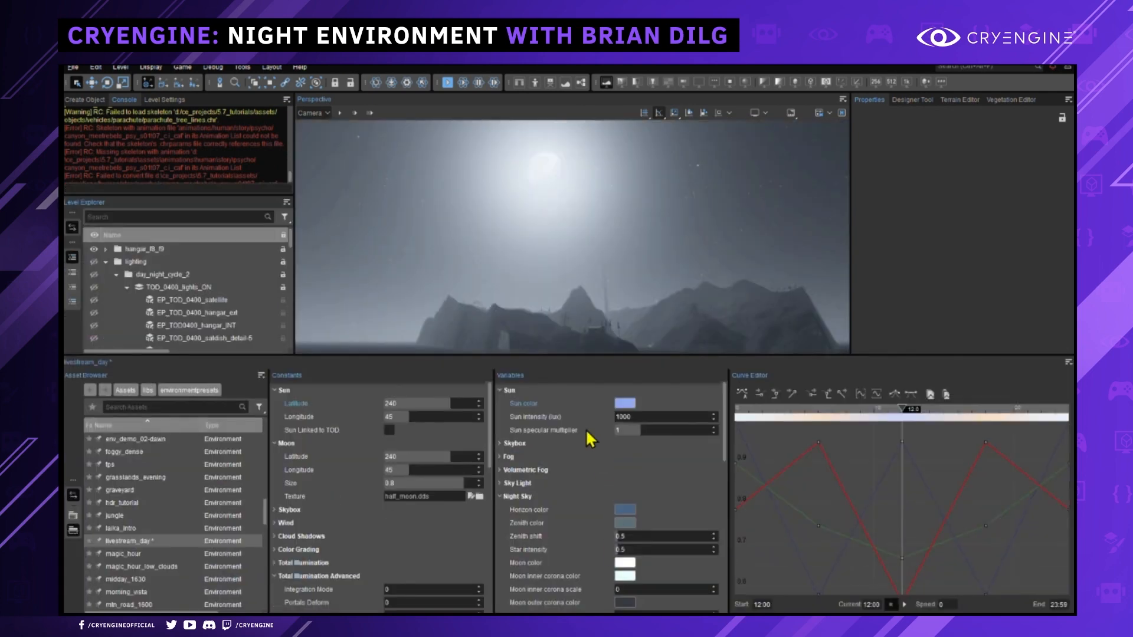
Examine the moonlit mountains and the snowy road in the full-screen viewport, flying down from the coast.
{"action": "left_click", "coordinate": [576, 334]}
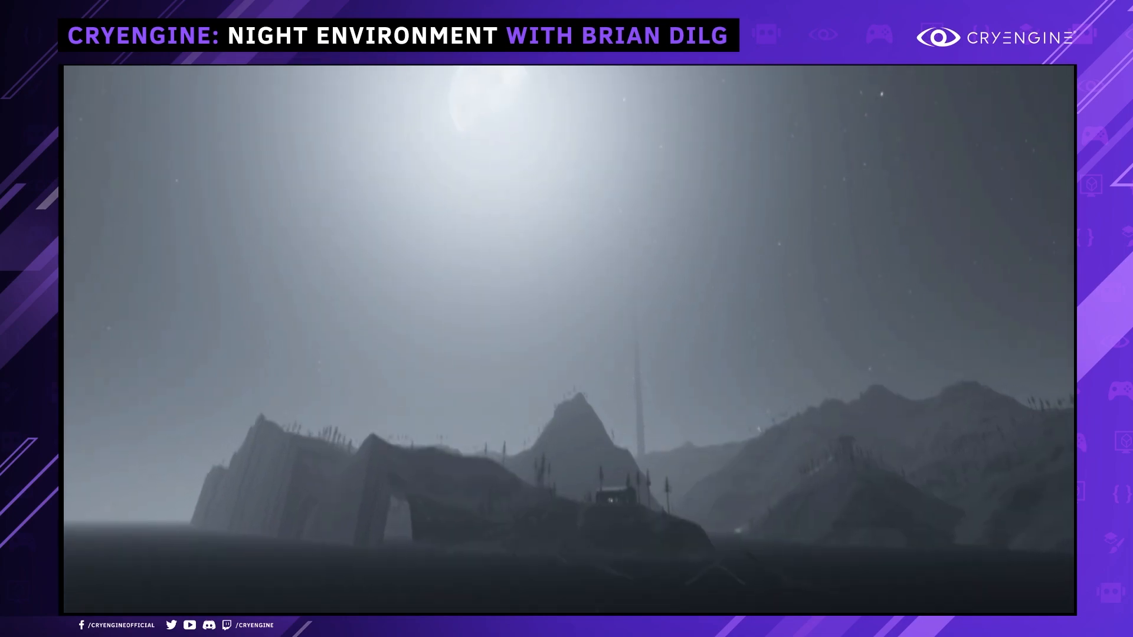
{"action": "key", "text": "w"}
{"action": "right_click_drag", "start_coordinate": [632, 224], "coordinate": [472, 292]}
{"action": "scroll", "coordinate": [632, 283], "scroll_direction": "up", "scroll_amount": 3}
{"action": "key", "text": "w"}
{"action": "key", "text": "w"}
{"action": "right_click_drag", "start_coordinate": [632, 281], "coordinate": [659, 305]}
{"action": "key", "text": "d"}
{"action": "key", "text": "a"}
{"action": "key", "text": "s"}
{"action": "key", "text": "Escape"}
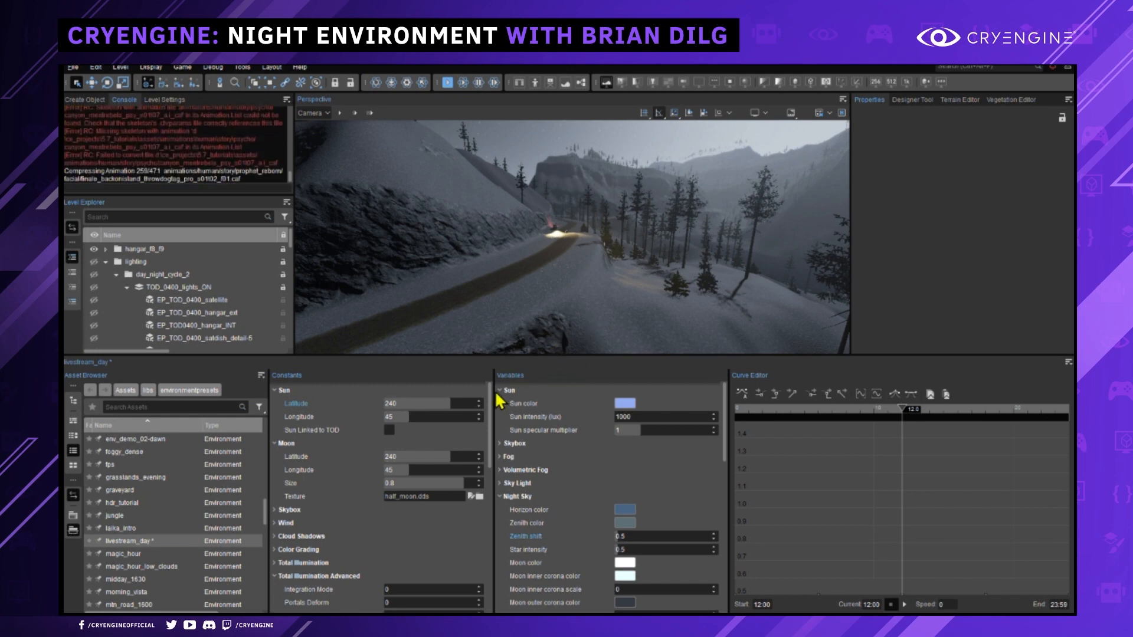
Disable fog with the console command e_fog 0 and compare the view along the snowy road in both directions.
{"action": "left_click", "coordinate": [161, 188]}
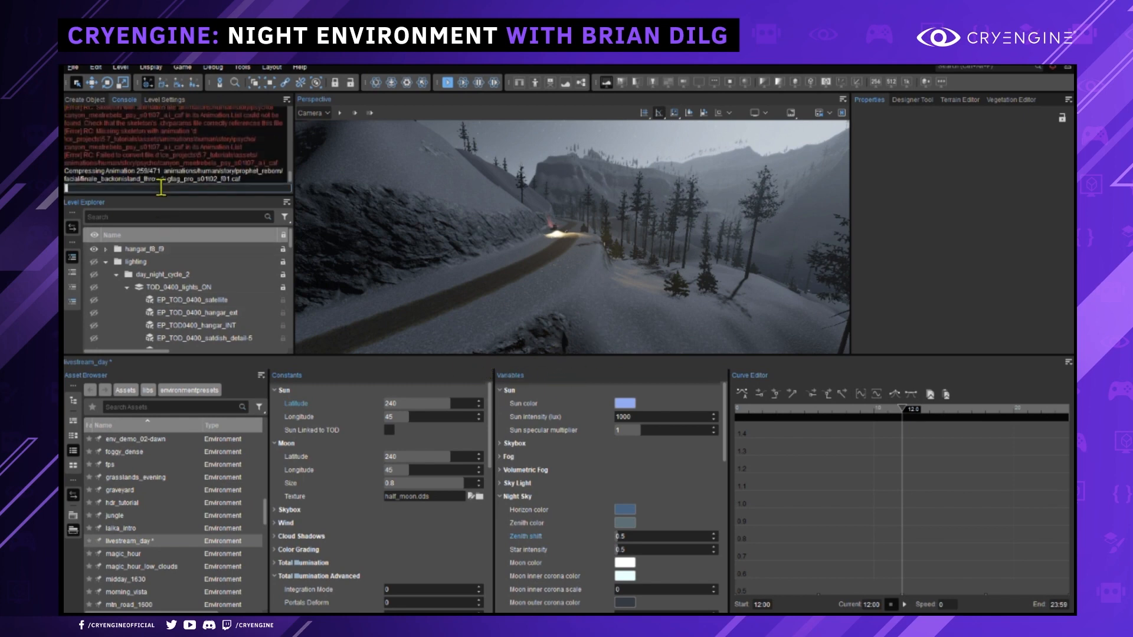
{"action": "type", "text": "e_fog"}
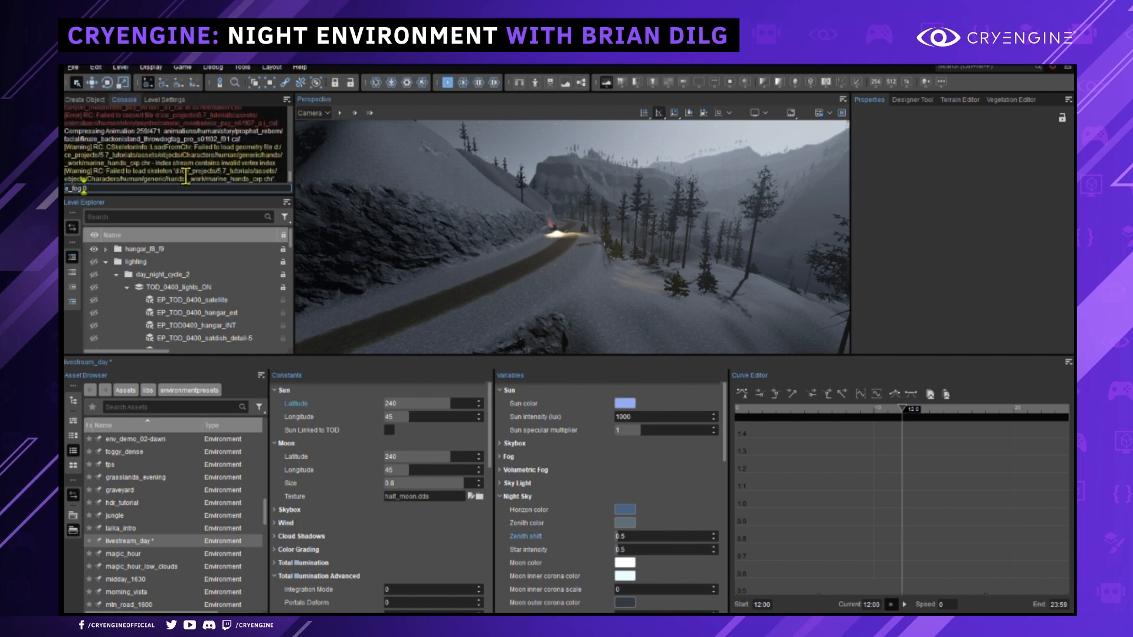
{"action": "type", "text": " 0"}
{"action": "key", "text": "Return"}
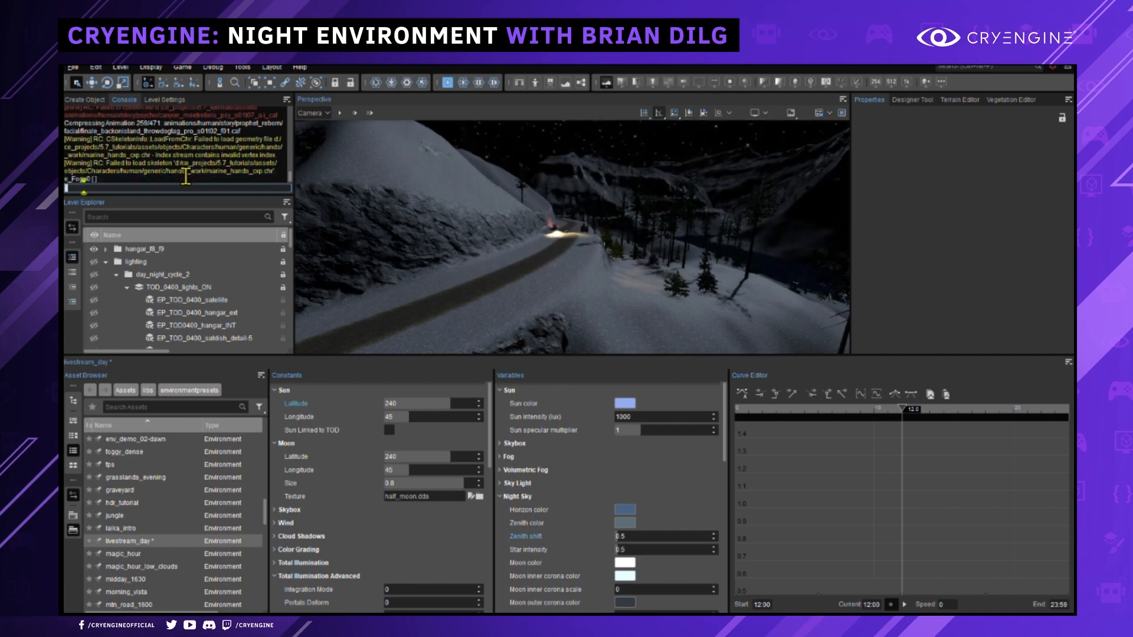
{"action": "right_click_drag", "start_coordinate": [486, 260], "coordinate": [565, 240]}
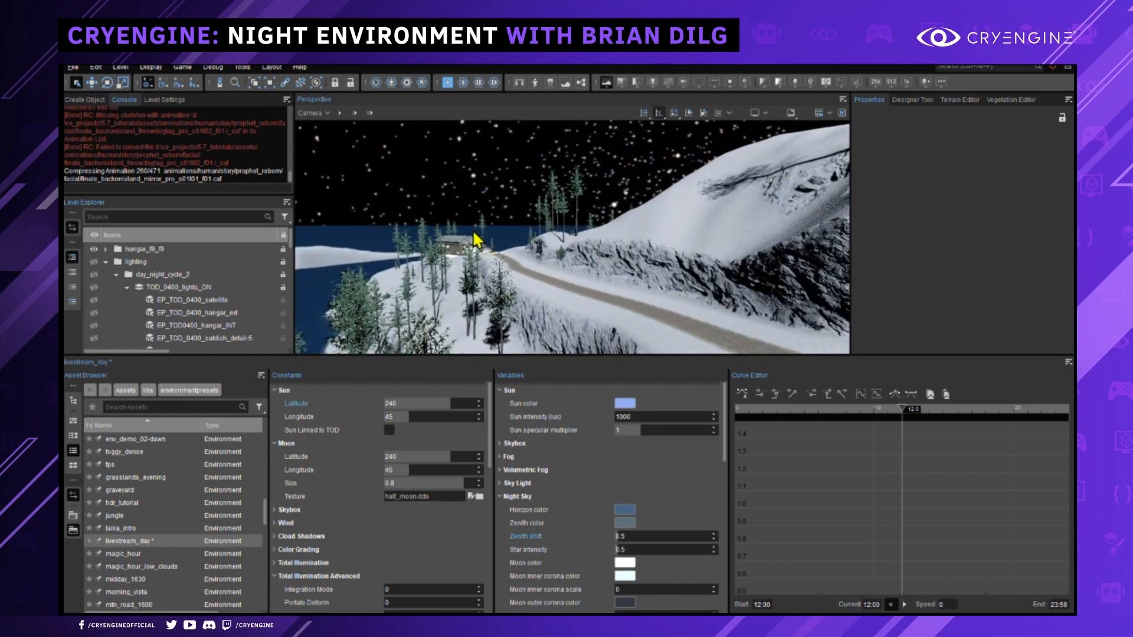
{"action": "right_click_drag", "start_coordinate": [503, 238], "coordinate": [590, 242]}
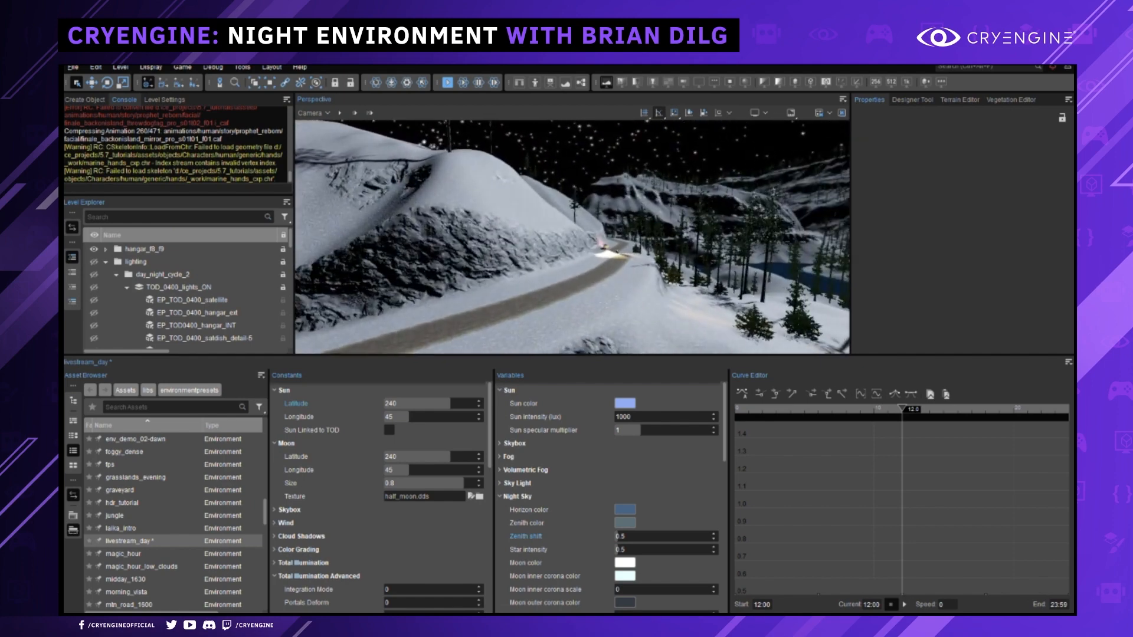
Re-enable fog with the console command e_fog 1.
{"action": "left_click", "coordinate": [172, 217]}
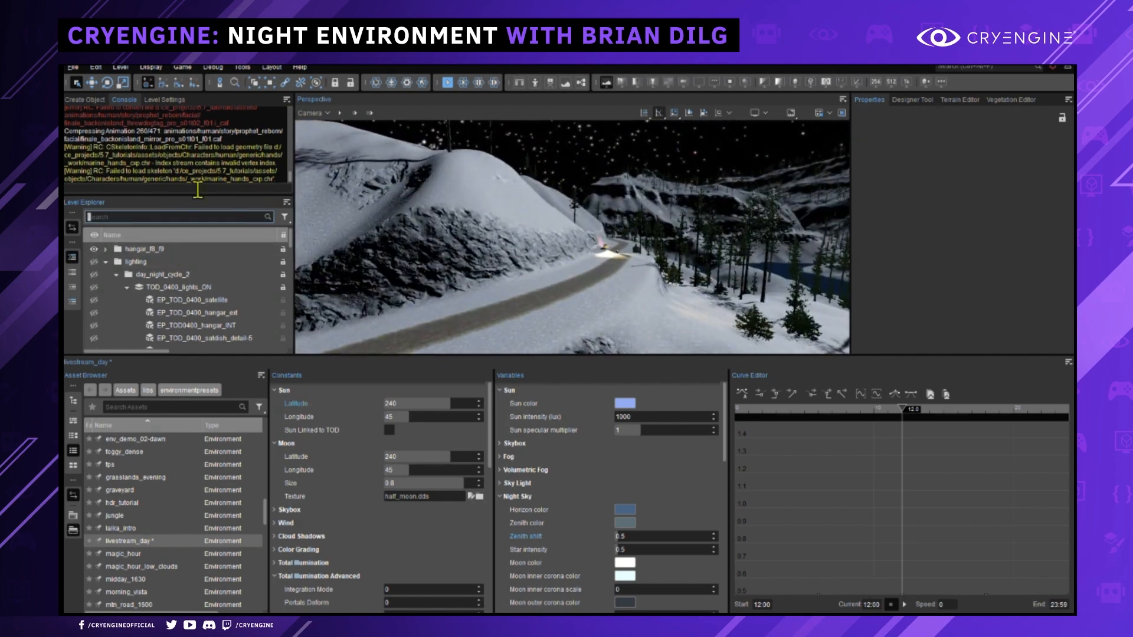
{"action": "left_click", "coordinate": [201, 188]}
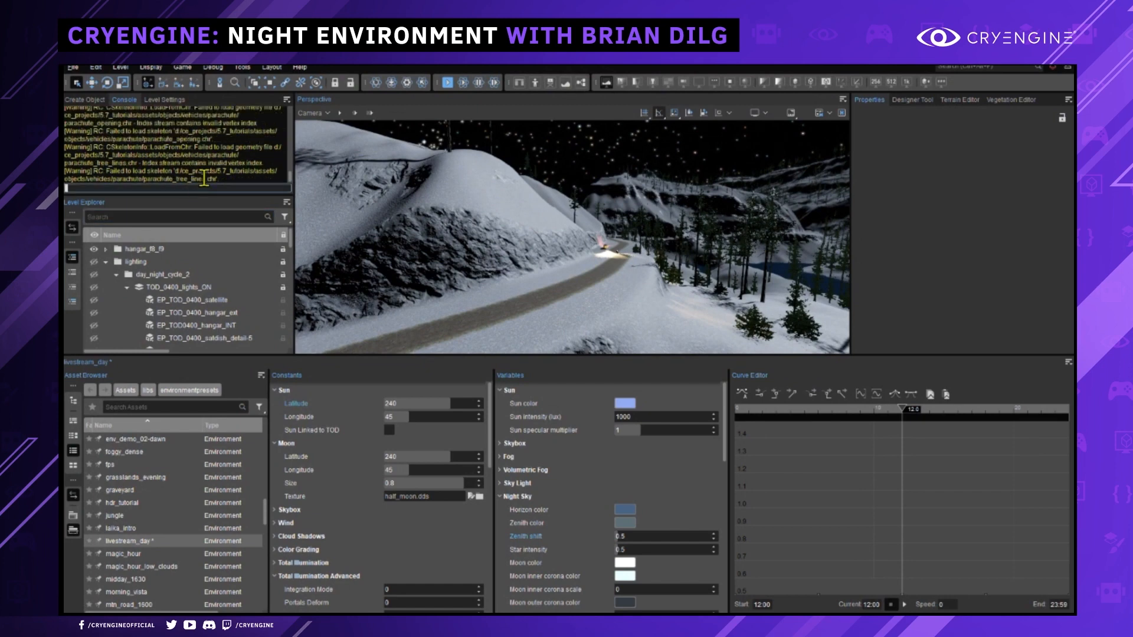
{"action": "type", "text": "e_fog 1"}
{"action": "key", "text": "Return"}
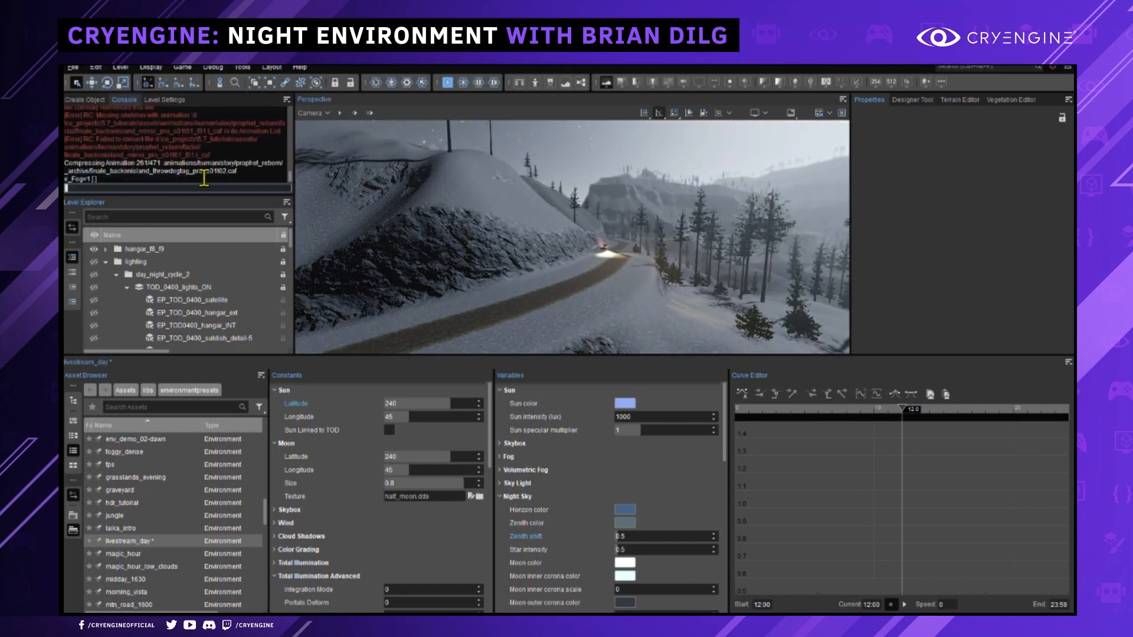
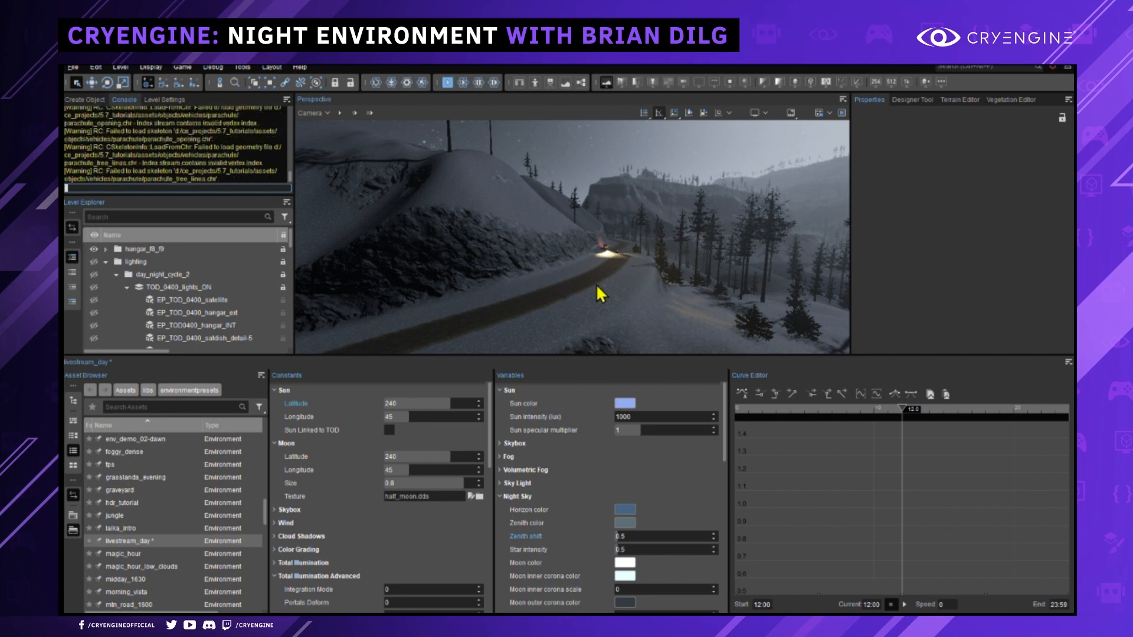
Examine the lit hangar, the coastline and the trees against the starry sky from several viewpoints.
{"action": "right_click_drag", "start_coordinate": [596, 285], "coordinate": [665, 271]}
{"action": "key", "text": "w"}
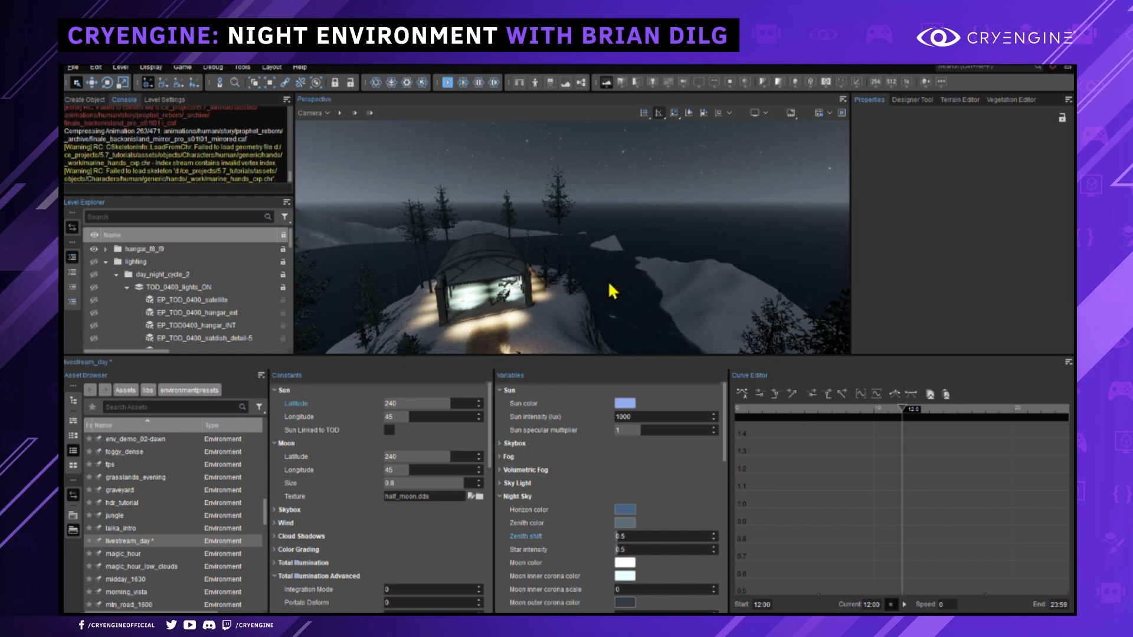
{"action": "scroll", "coordinate": [562, 451], "scroll_direction": "down", "scroll_amount": 5}
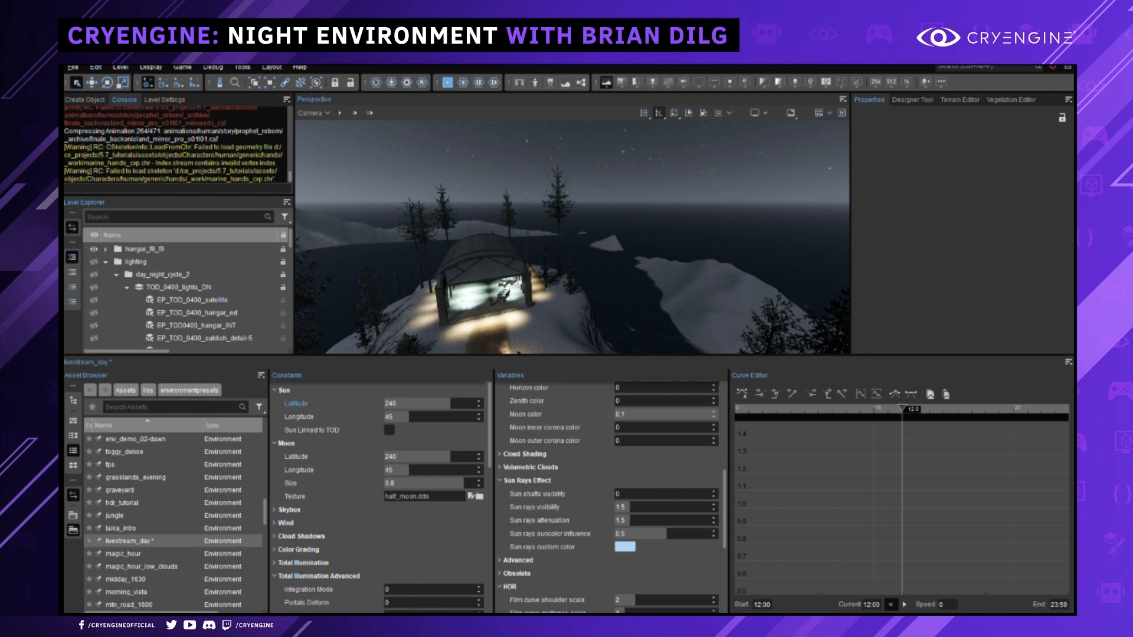
{"action": "key", "text": "w"}
{"action": "right_click_drag", "start_coordinate": [616, 255], "coordinate": [703, 222]}
{"action": "key", "text": "w"}
{"action": "right_click_drag", "start_coordinate": [518, 285], "coordinate": [569, 254]}
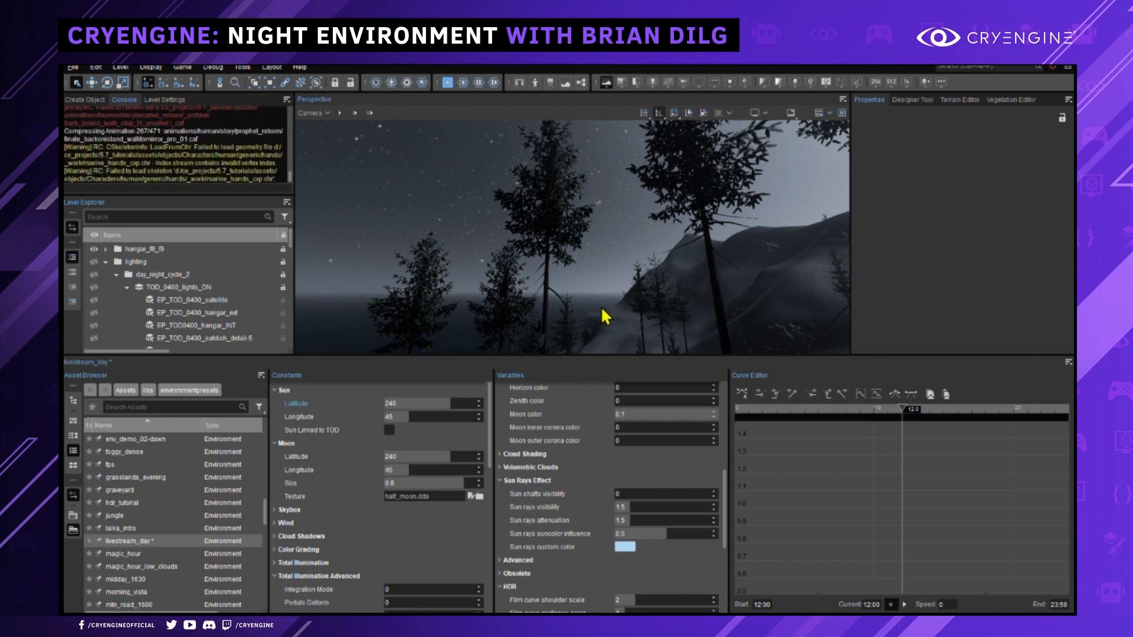
{"action": "right_click_drag", "start_coordinate": [594, 263], "coordinate": [601, 318]}
Set the HDR EV Min to 10.5 and EV Max to 12, with the mountain road in an enlarged viewport.
{"action": "scroll", "coordinate": [667, 473], "scroll_direction": "down", "scroll_amount": 5}
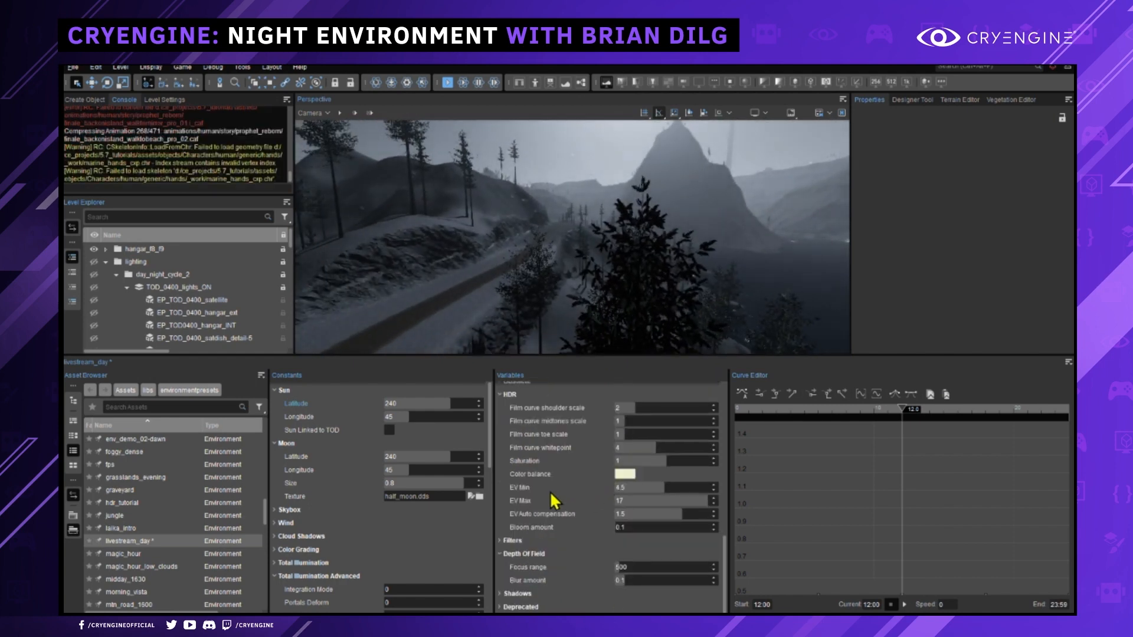
{"action": "scroll", "coordinate": [555, 501], "scroll_direction": "up", "scroll_amount": 2}
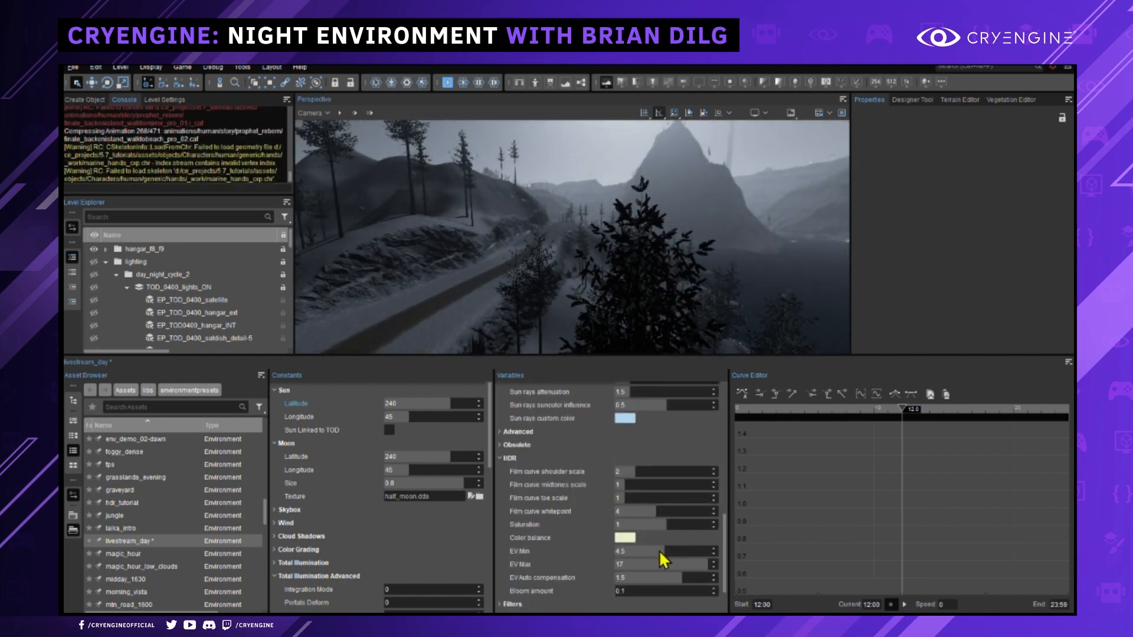
{"action": "double_click", "coordinate": [655, 550]}
{"action": "type", "text": "1"}
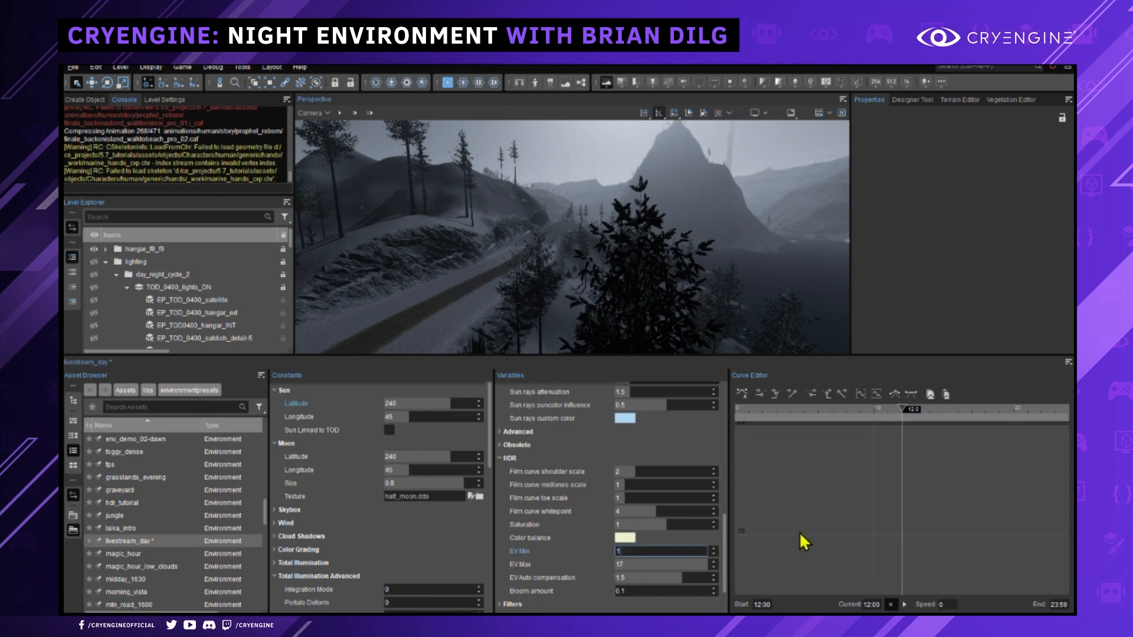
{"action": "type", "text": "0.5"}
{"action": "key", "text": "Return"}
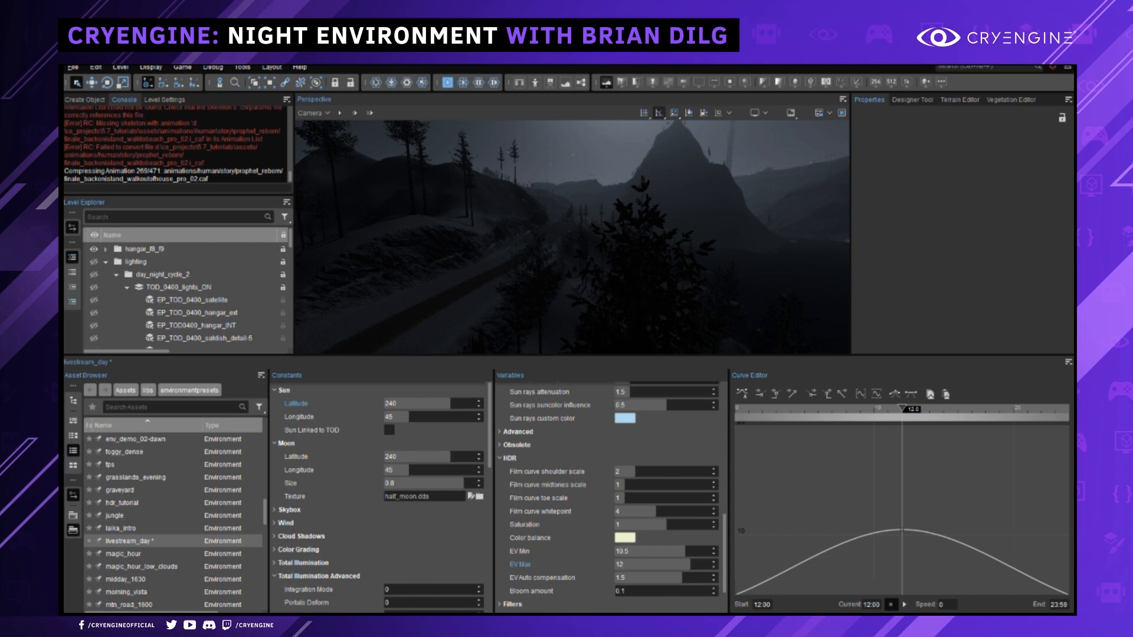
{"action": "left_click_drag", "start_coordinate": [614, 356], "coordinate": [615, 381]}
{"action": "right_click_drag", "start_coordinate": [648, 288], "coordinate": [690, 288]}
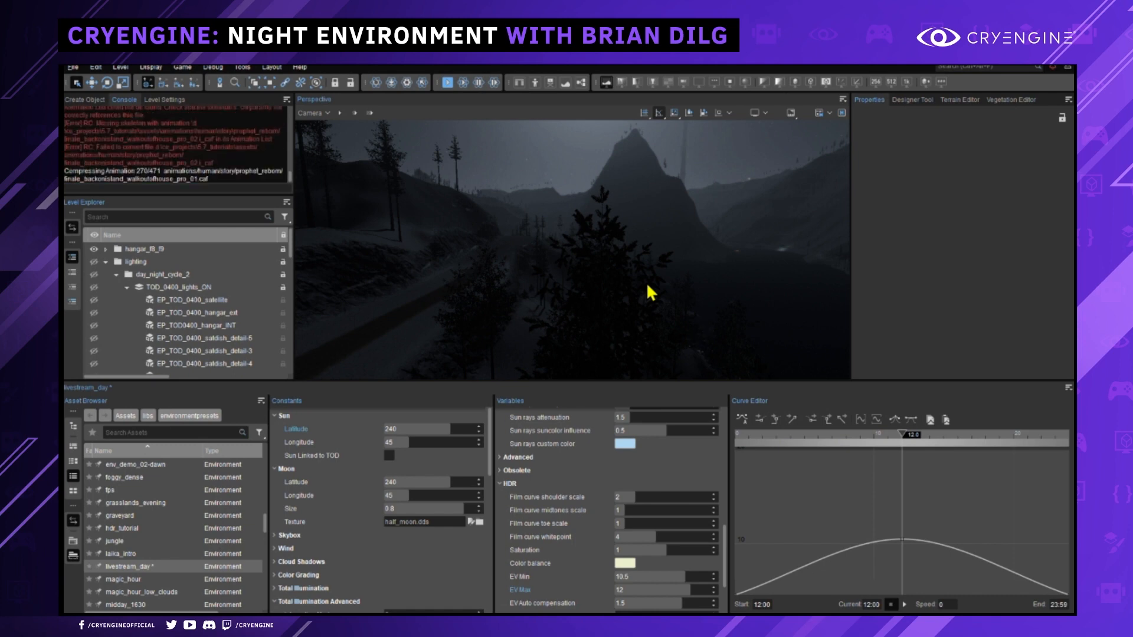
Review the EV Max and EV Auto compensation curves and set the HDR EV Min to 12.
{"action": "left_click", "coordinate": [524, 590]}
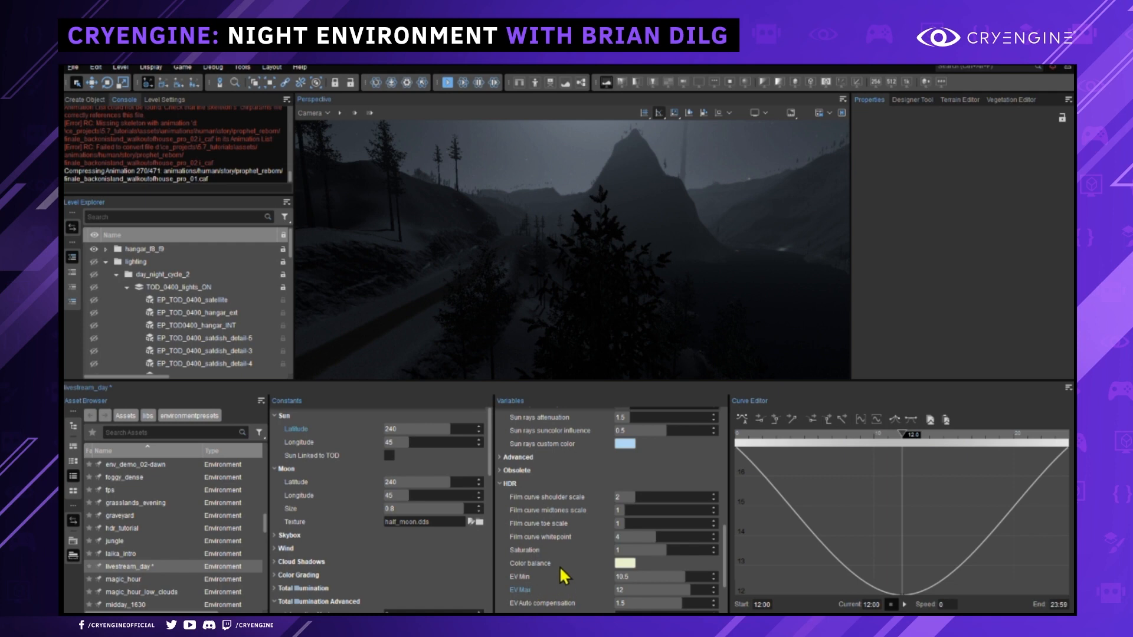
{"action": "left_click", "coordinate": [558, 603]}
{"action": "scroll", "coordinate": [614, 564], "scroll_direction": "down", "scroll_amount": 2}
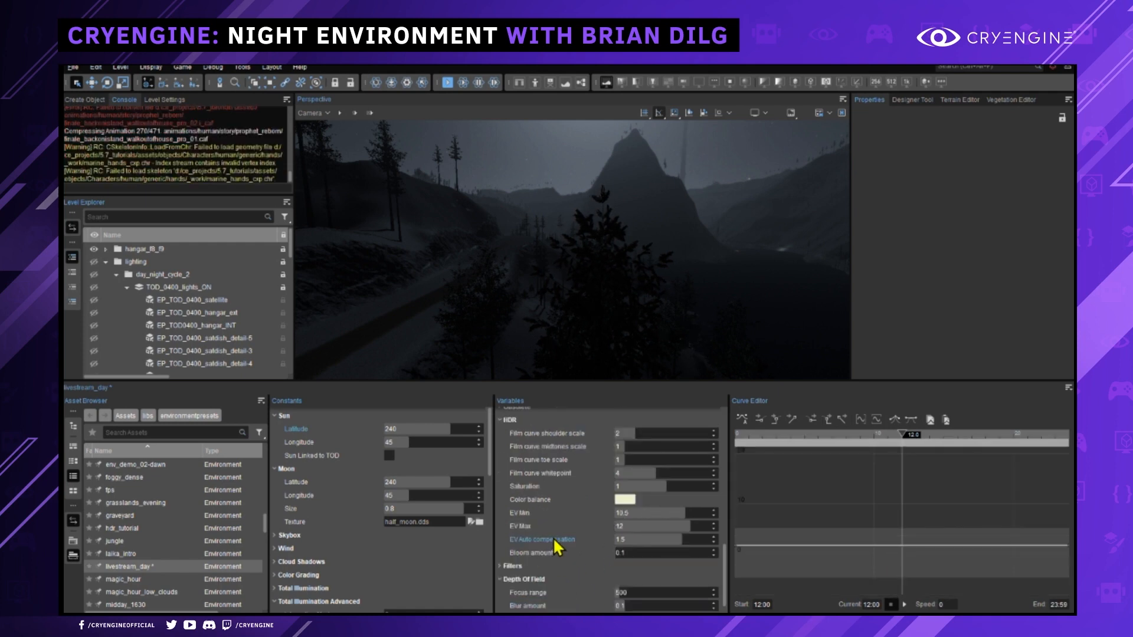
{"action": "left_click", "coordinate": [640, 512]}
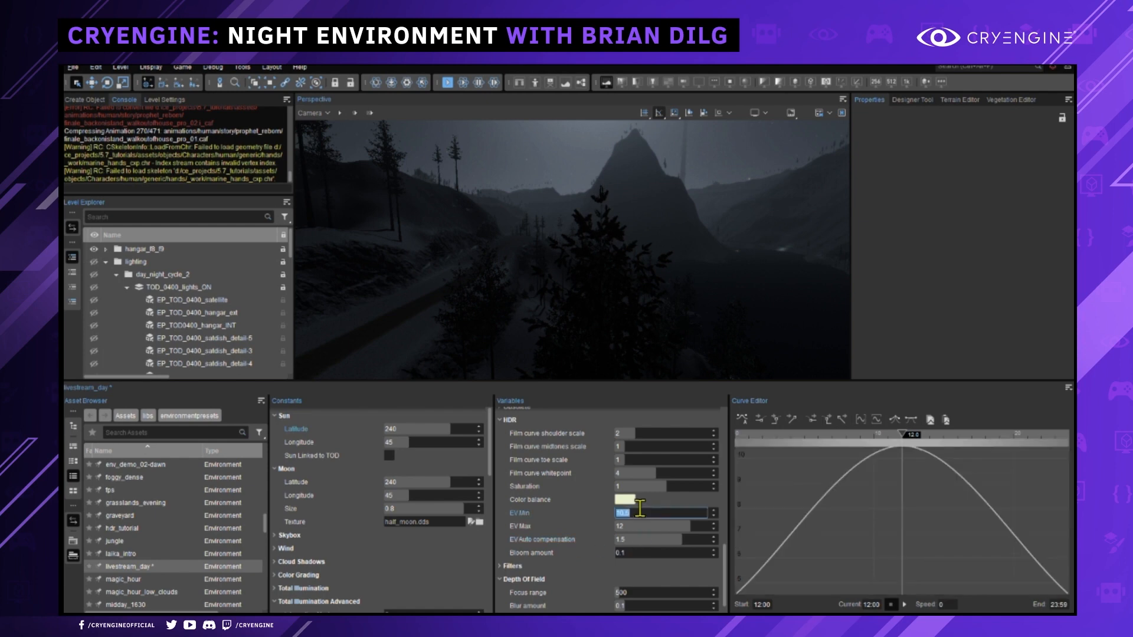
{"action": "type", "text": "12"}
{"action": "key", "text": "Return"}
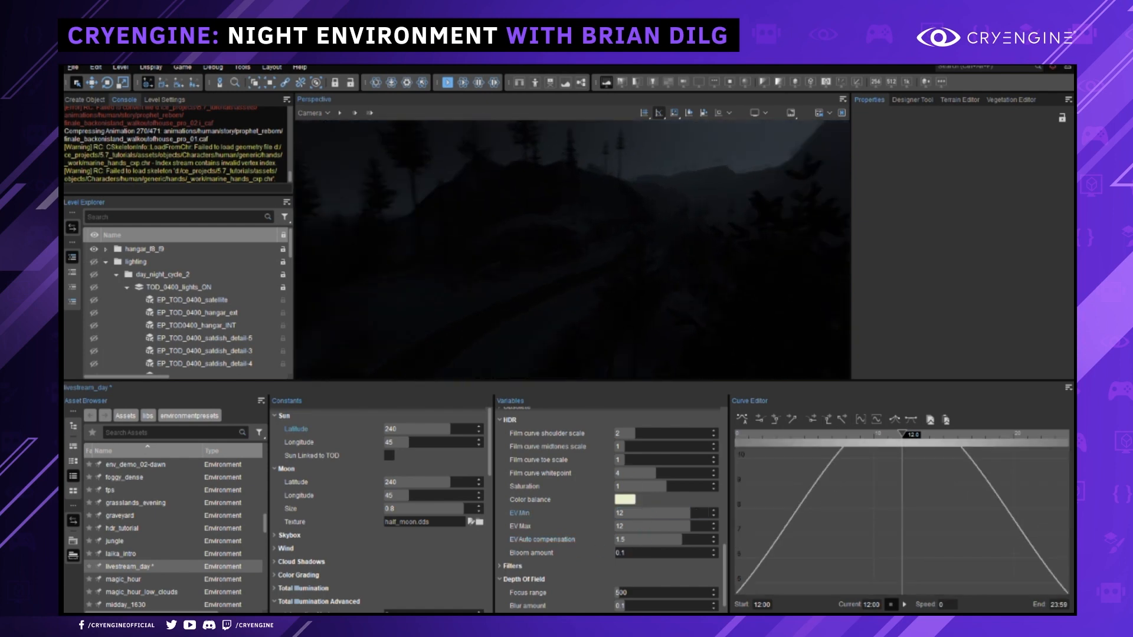
Examine how dark the road, trees and mountains look under the fixed exposure from several viewpoints.
{"action": "right_click_drag", "start_coordinate": [572, 250], "coordinate": [448, 266]}
{"action": "key", "text": "w"}
{"action": "scroll", "coordinate": [573, 250], "scroll_direction": "up", "scroll_amount": 2}
{"action": "key", "text": "s"}
{"action": "mouse_move", "coordinate": [717, 265]}
{"action": "right_mouse_down"}
{"action": "mouse_move", "coordinate": [717, 253]}
{"action": "mouse_move", "coordinate": [655, 253]}
{"action": "right_mouse_up"}
{"action": "scroll", "coordinate": [717, 254], "scroll_direction": "down", "scroll_amount": 1}
{"action": "key", "text": "w"}
{"action": "key", "text": "s"}
{"action": "right_click_drag", "start_coordinate": [738, 228], "coordinate": [695, 219]}
{"action": "key", "text": "w"}
{"action": "right_click_drag", "start_coordinate": [690, 268], "coordinate": [731, 269]}
{"action": "key", "text": "w"}
{"action": "key", "text": "w"}
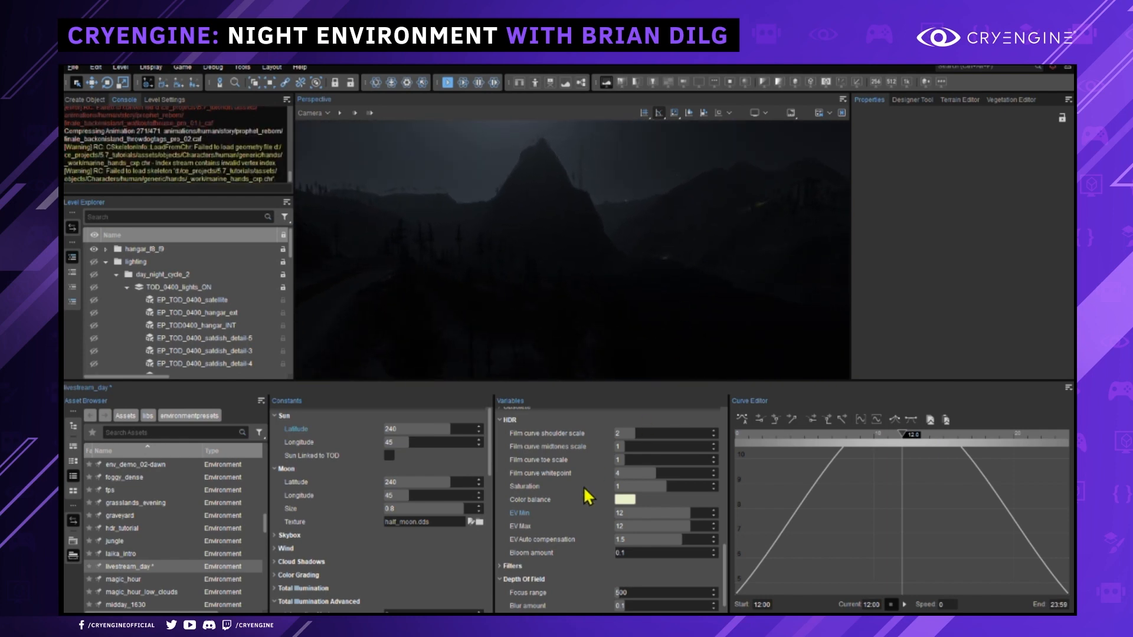
{"action": "right_click_drag", "start_coordinate": [645, 289], "coordinate": [664, 290]}
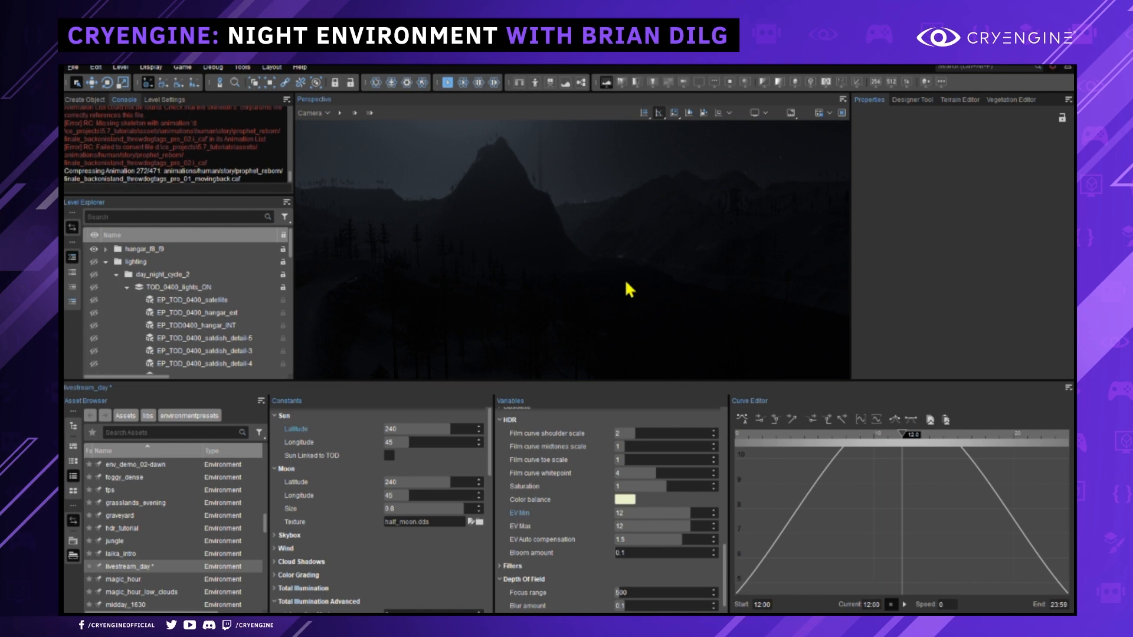
{"action": "right_click_drag", "start_coordinate": [663, 295], "coordinate": [685, 305]}
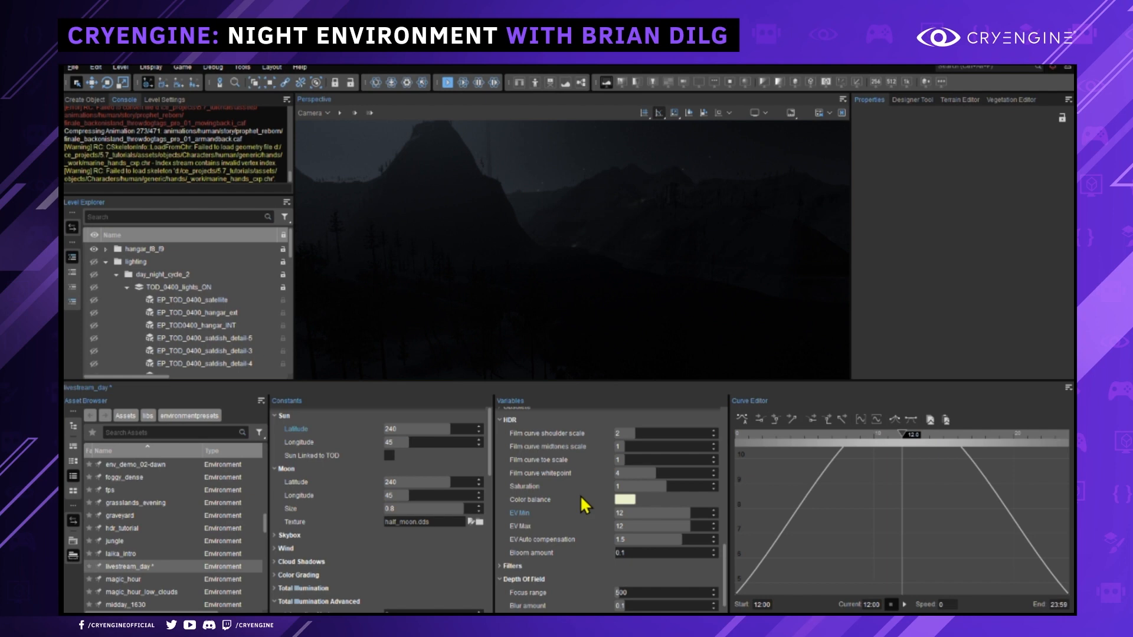
Open the HDR EV Min value for editing.
{"action": "left_click", "coordinate": [642, 513]}
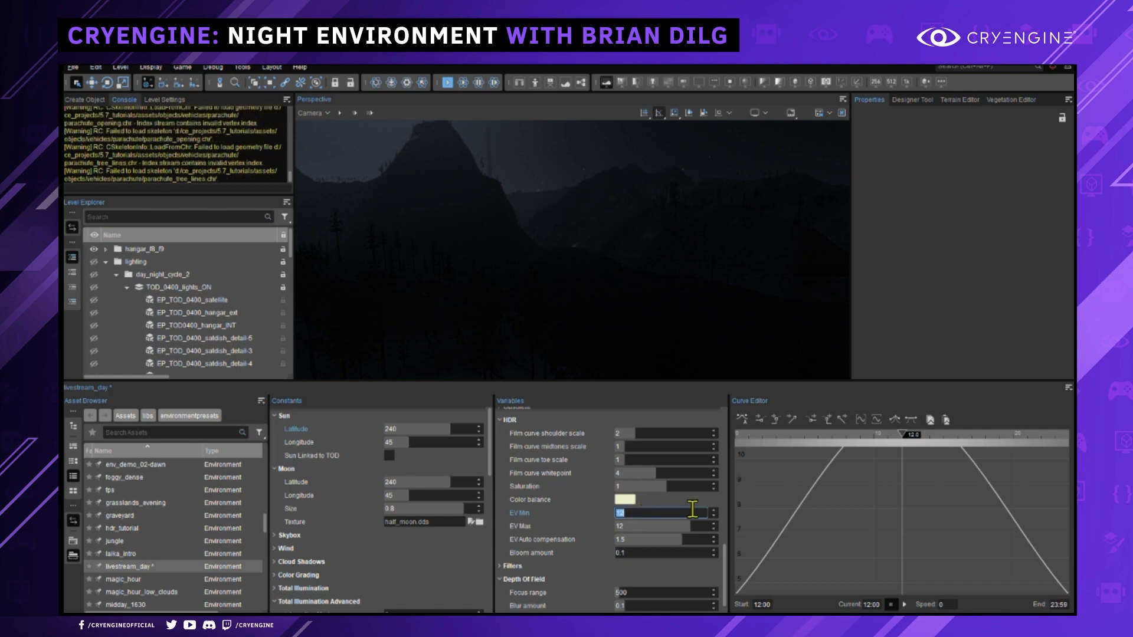
Set the HDR EV Min of the livestream_day environment preset to 10.5 at time 12:00.
{"action": "type", "text": "10"}
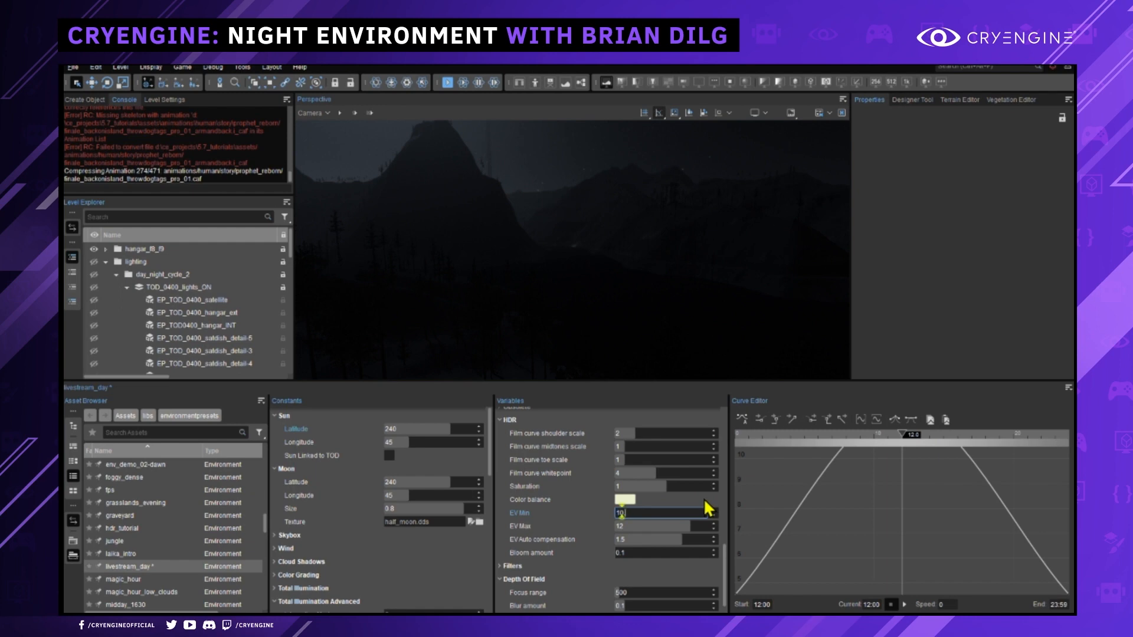
{"action": "type", "text": ".5"}
{"action": "key", "text": "Return"}
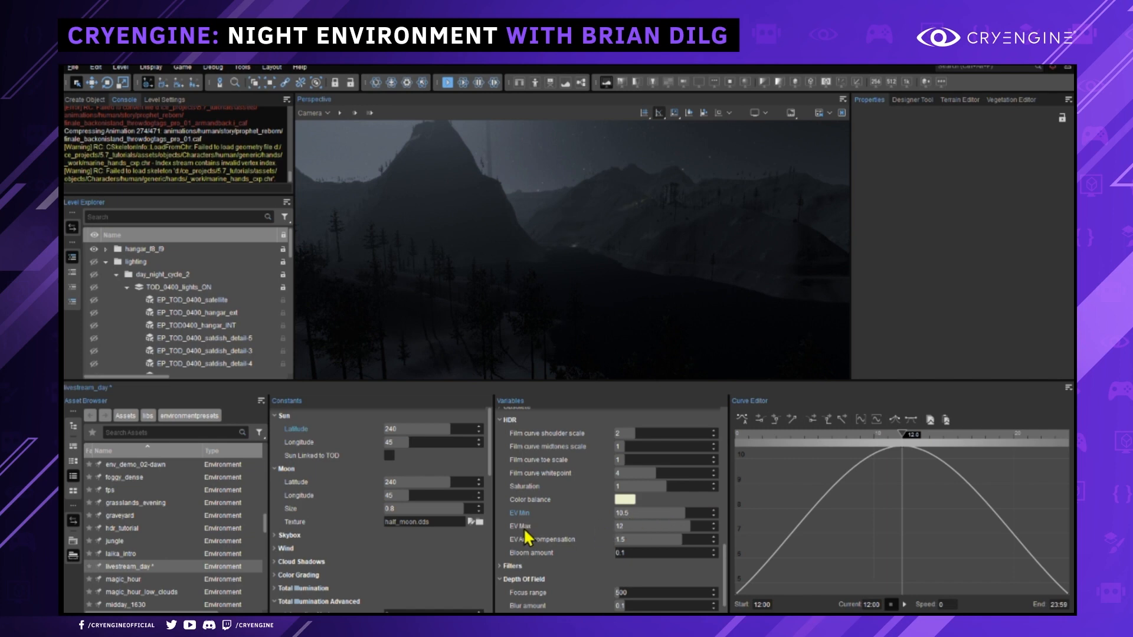
Try a wide exposure range on the snowy road by setting EV Min to 4 and EV Max to 17.
{"action": "right_click_drag", "start_coordinate": [648, 258], "coordinate": [525, 260]}
{"action": "left_click", "coordinate": [645, 512]}
{"action": "type", "text": "4"}
{"action": "left_click", "coordinate": [635, 528]}
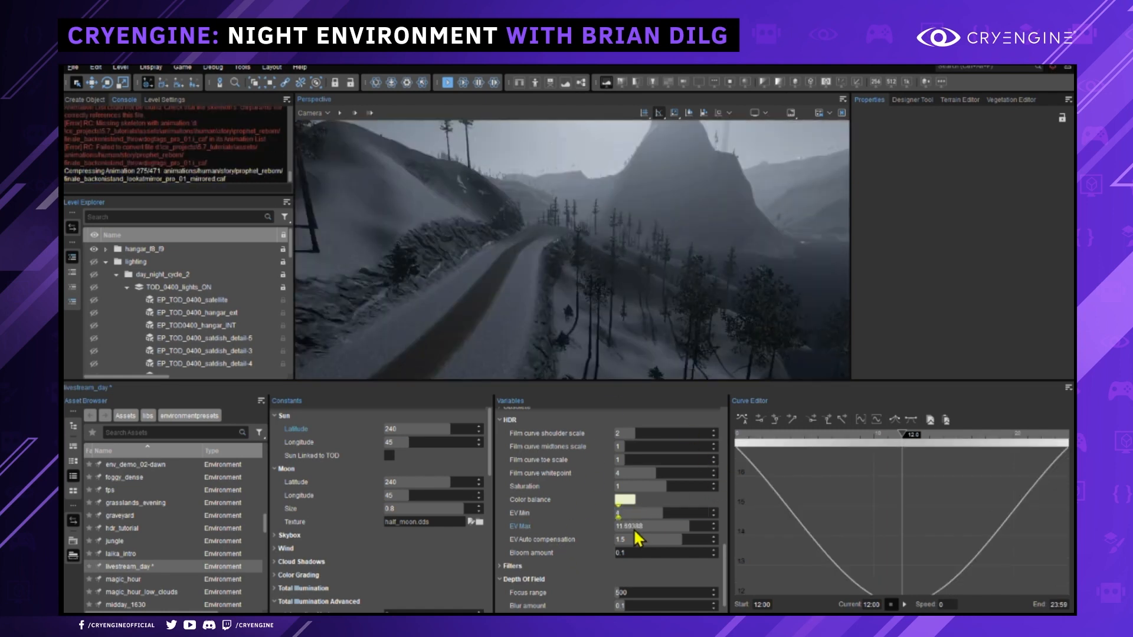
{"action": "type", "text": "2"}
{"action": "type", "text": "17"}
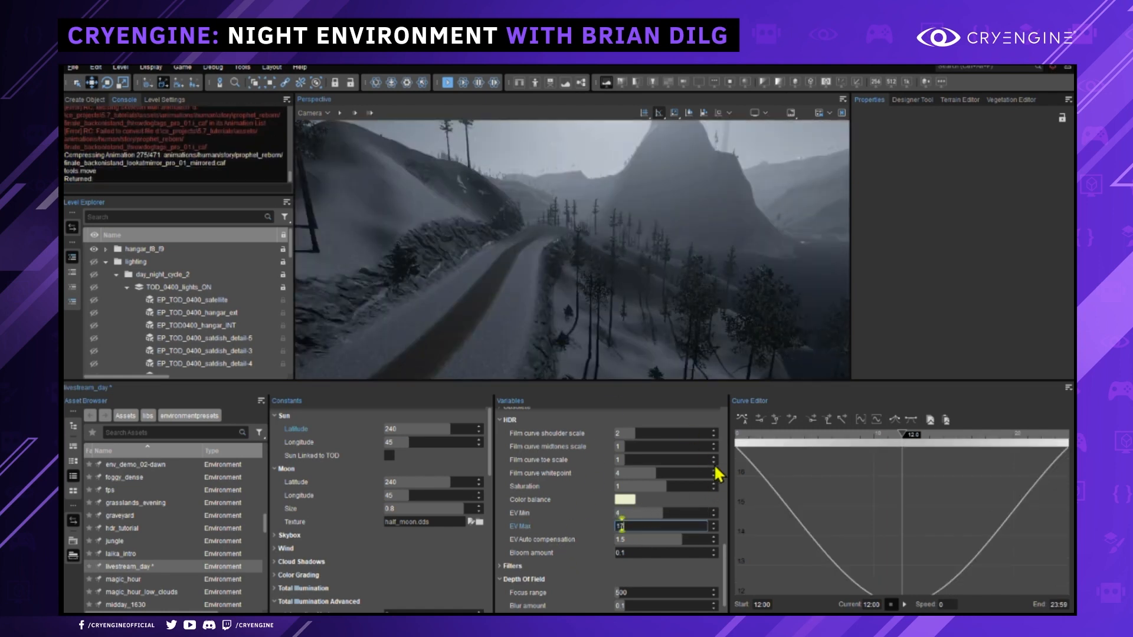
{"action": "key", "text": "Return"}
{"action": "right_click_drag", "start_coordinate": [609, 253], "coordinate": [585, 254]}
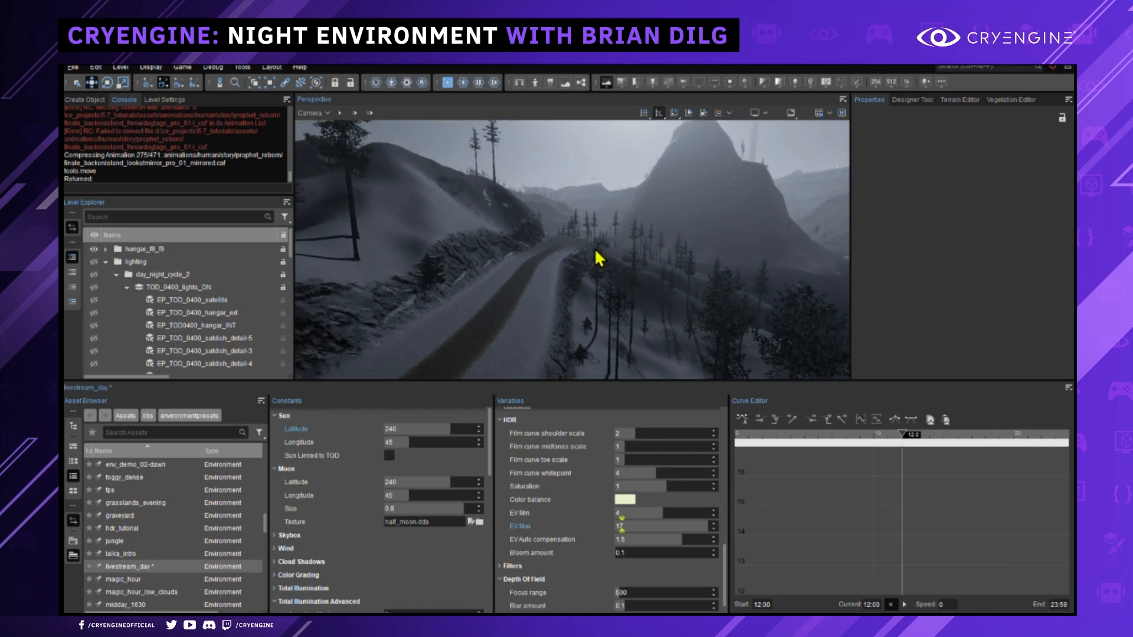
Restore the darker night exposure with EV Min at 10.5 and EV Max at 12.
{"action": "left_click", "coordinate": [660, 514]}
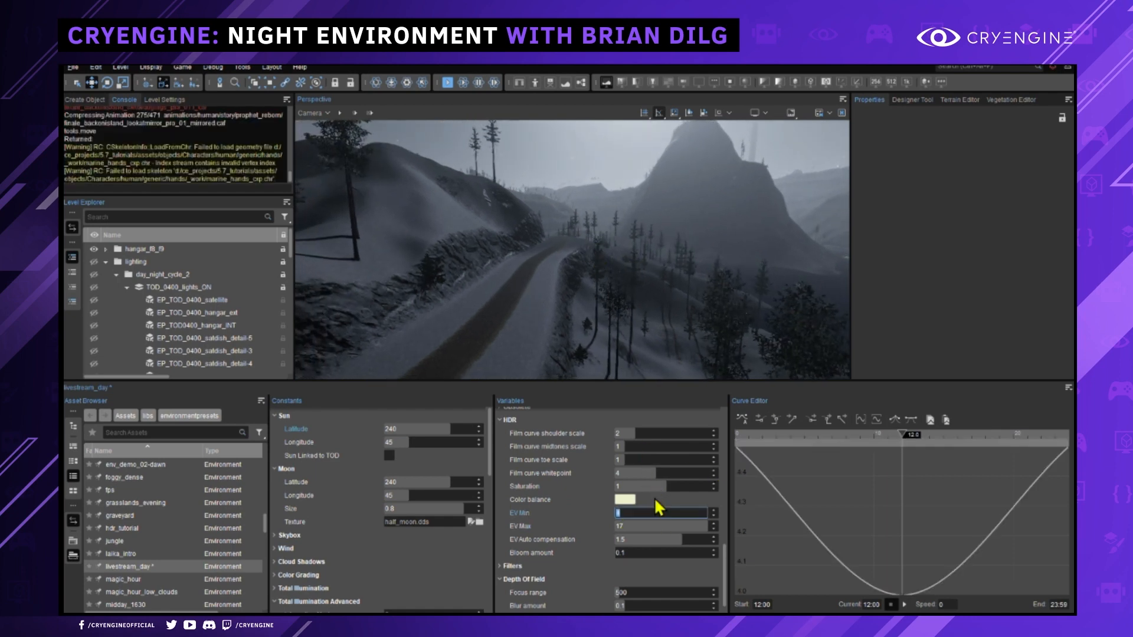
{"action": "type", "text": "10.5"}
{"action": "key", "text": "Return"}
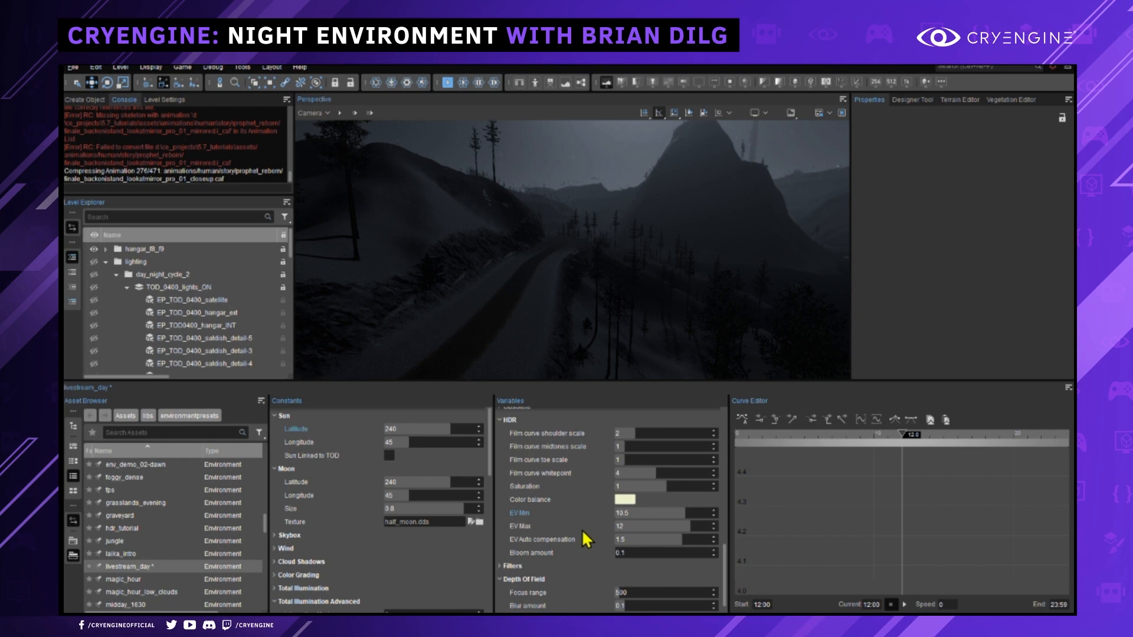
Examine the EV Min and Color balance curves and the remaining HDR settings.
{"action": "left_click", "coordinate": [522, 512]}
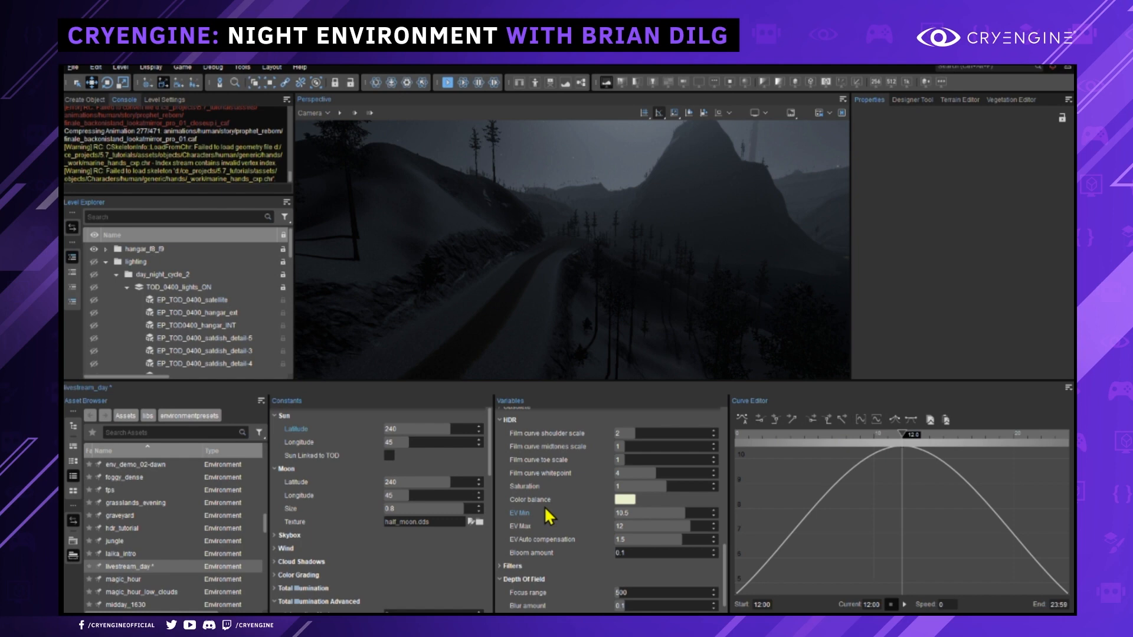
{"action": "left_click", "coordinate": [541, 499]}
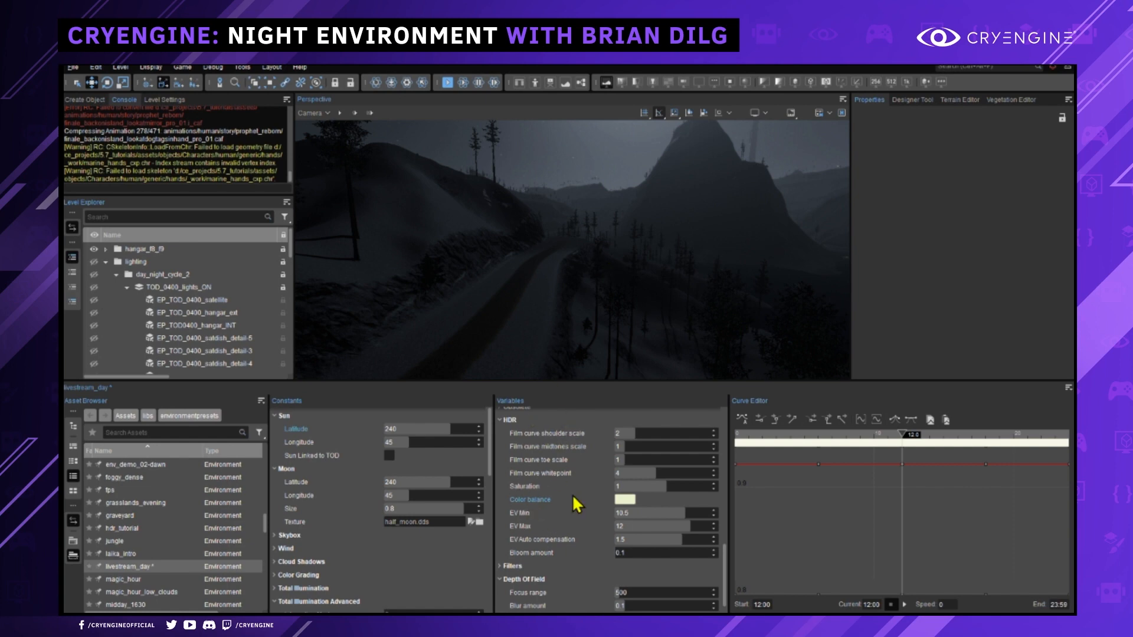
{"action": "scroll", "coordinate": [561, 525], "scroll_direction": "down", "scroll_amount": 2}
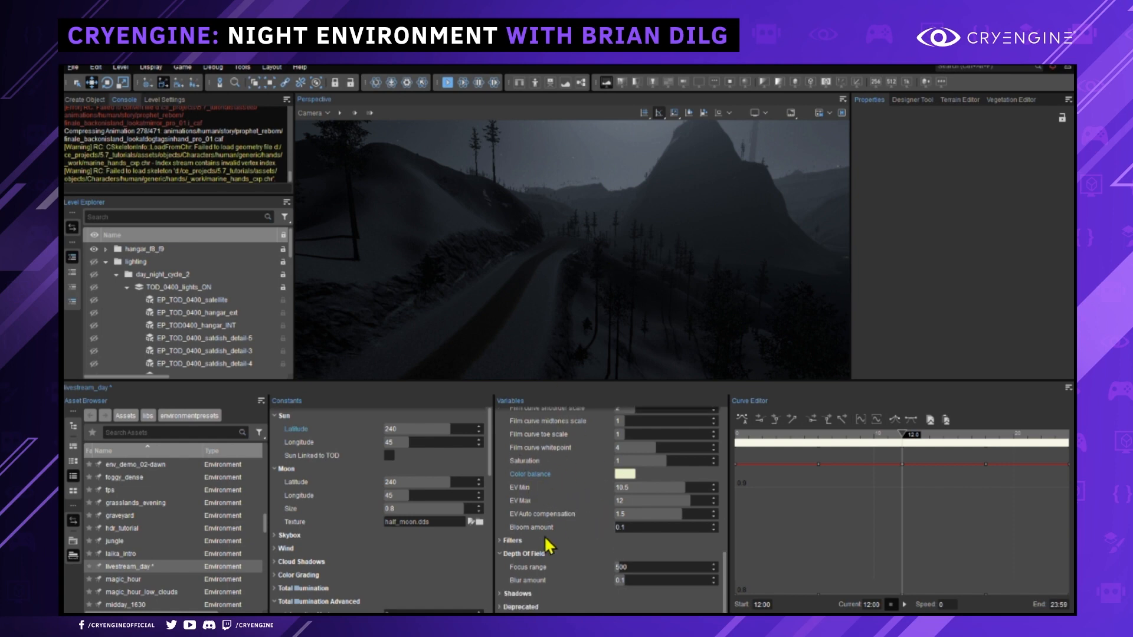
{"action": "scroll", "coordinate": [590, 486], "scroll_direction": "up", "scroll_amount": 5}
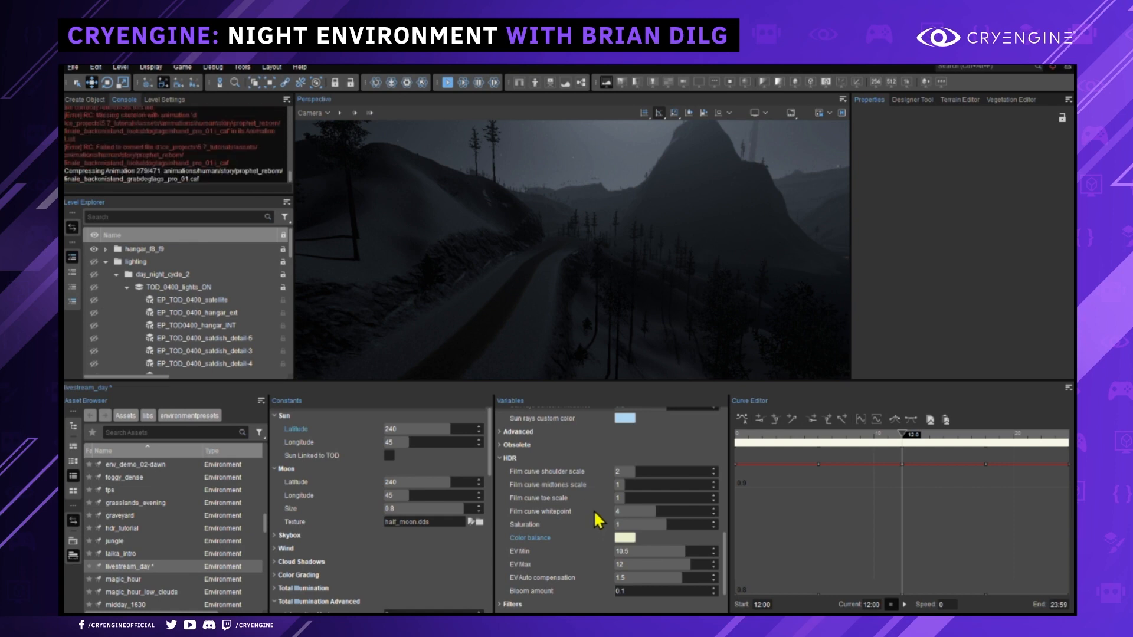
Try the HDR saturation at its extremes, 0 and 2, and compare the effect around the lit hangar.
{"action": "left_click", "coordinate": [614, 525]}
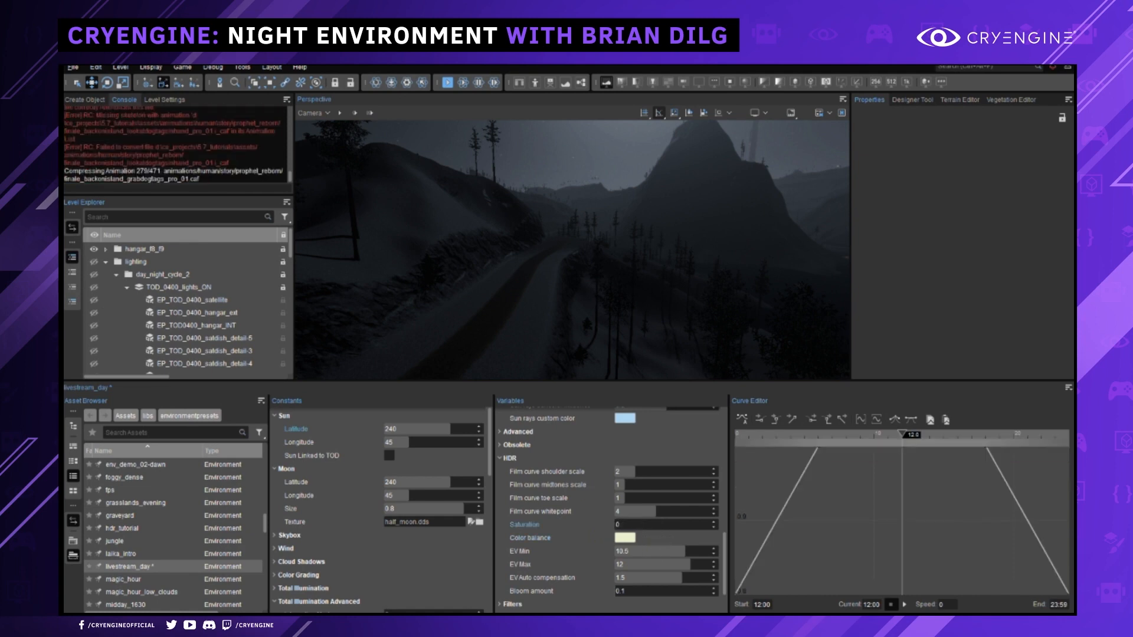
{"action": "left_click_drag", "start_coordinate": [633, 525], "coordinate": [718, 525]}
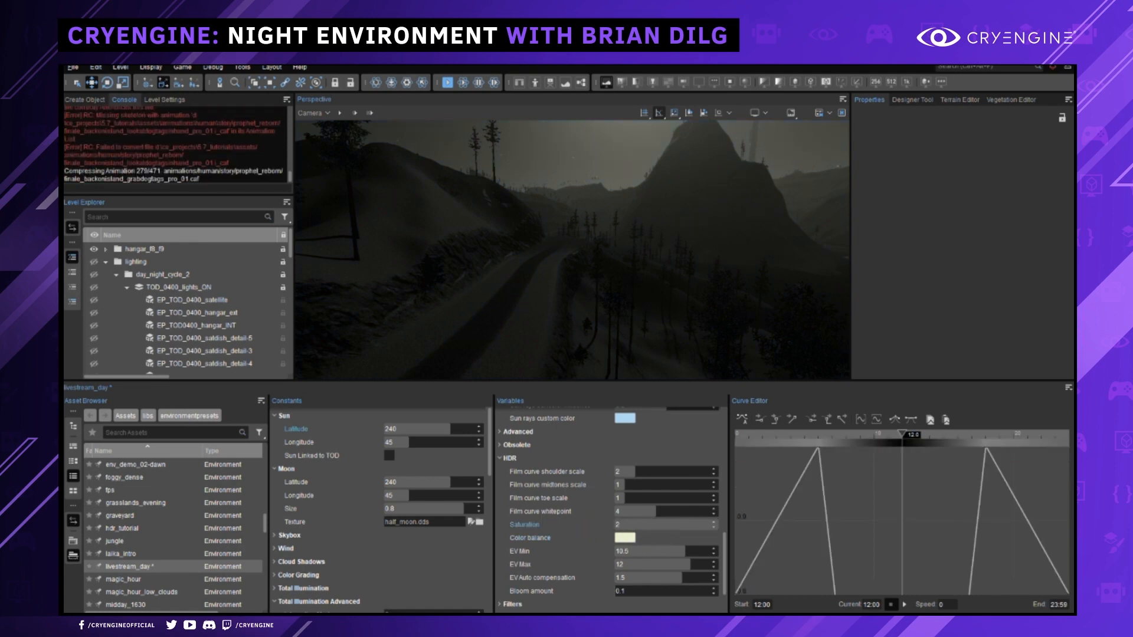
{"action": "right_click_drag", "start_coordinate": [685, 284], "coordinate": [844, 289]}
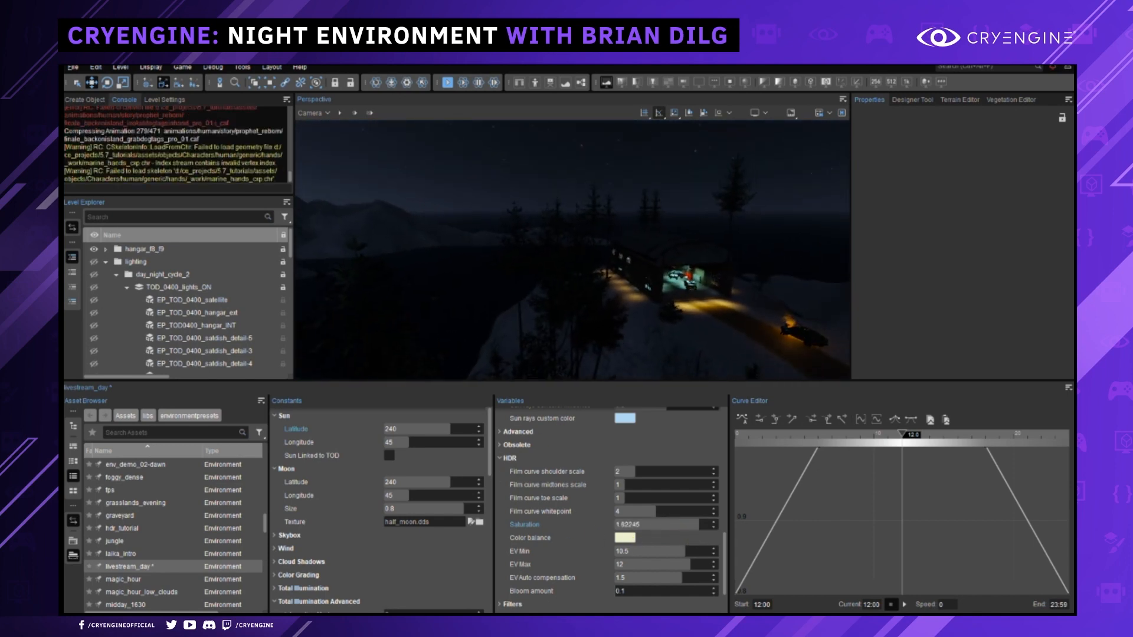
{"action": "left_click_drag", "start_coordinate": [628, 524], "coordinate": [426, 519]}
Set the HDR saturation to 0.8 and check the look inside the hangar.
{"action": "left_click", "coordinate": [631, 524]}
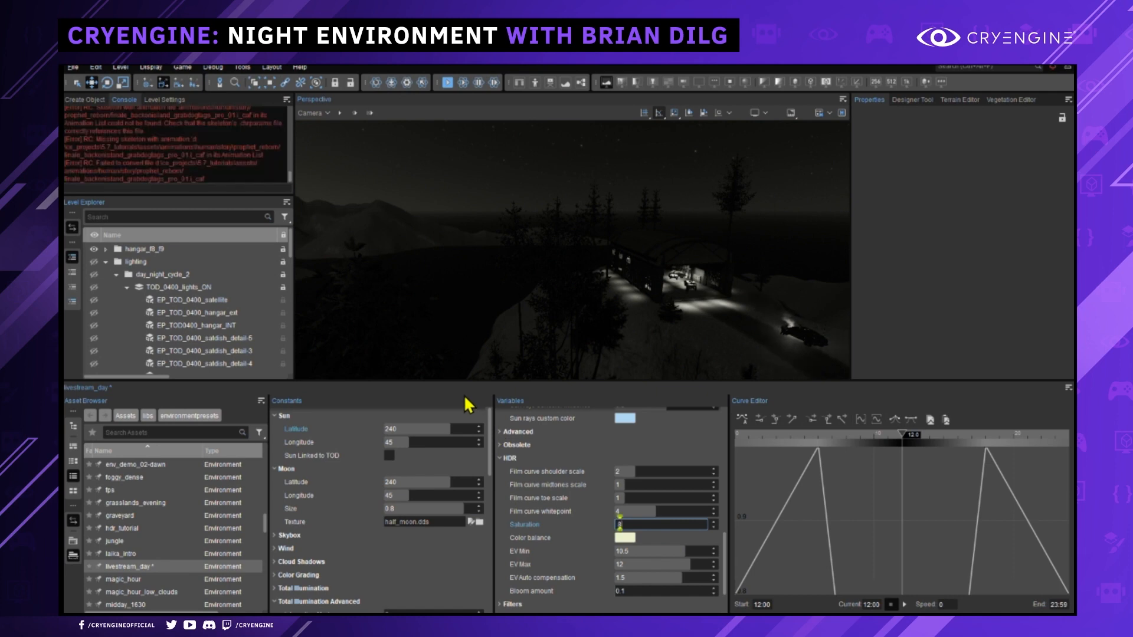
{"action": "type", "text": "0.8"}
{"action": "key", "text": "Return"}
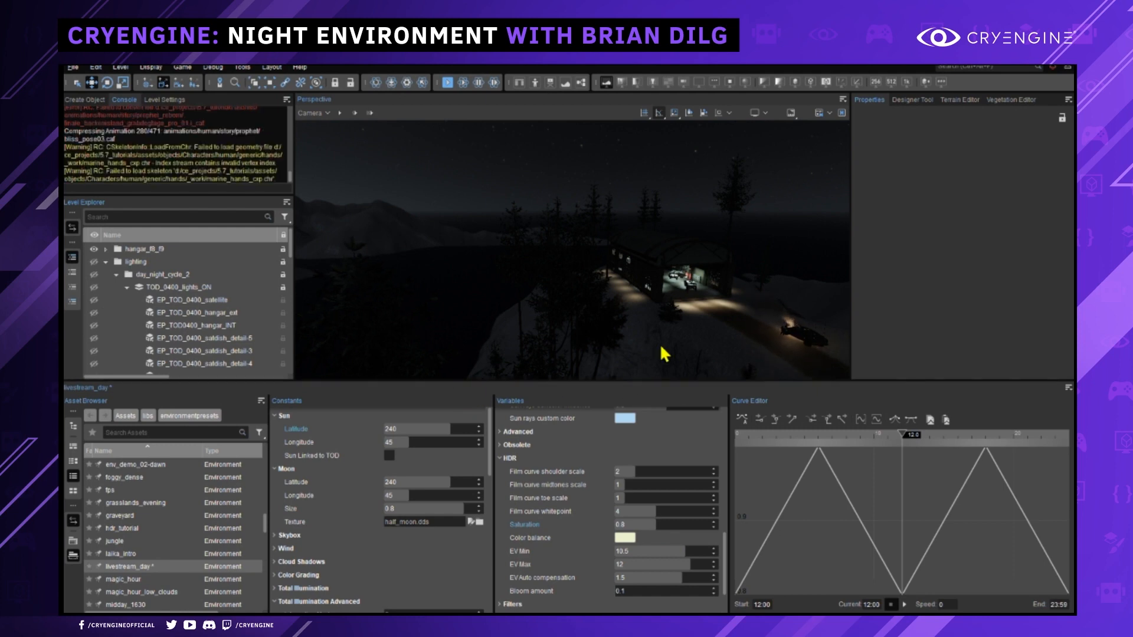
{"action": "key", "text": "w"}
{"action": "mouse_move", "coordinate": [682, 336]}
{"action": "right_mouse_down"}
{"action": "mouse_move", "coordinate": [749, 329]}
{"action": "mouse_move", "coordinate": [677, 325]}
{"action": "right_mouse_up"}
{"action": "key", "text": "w"}
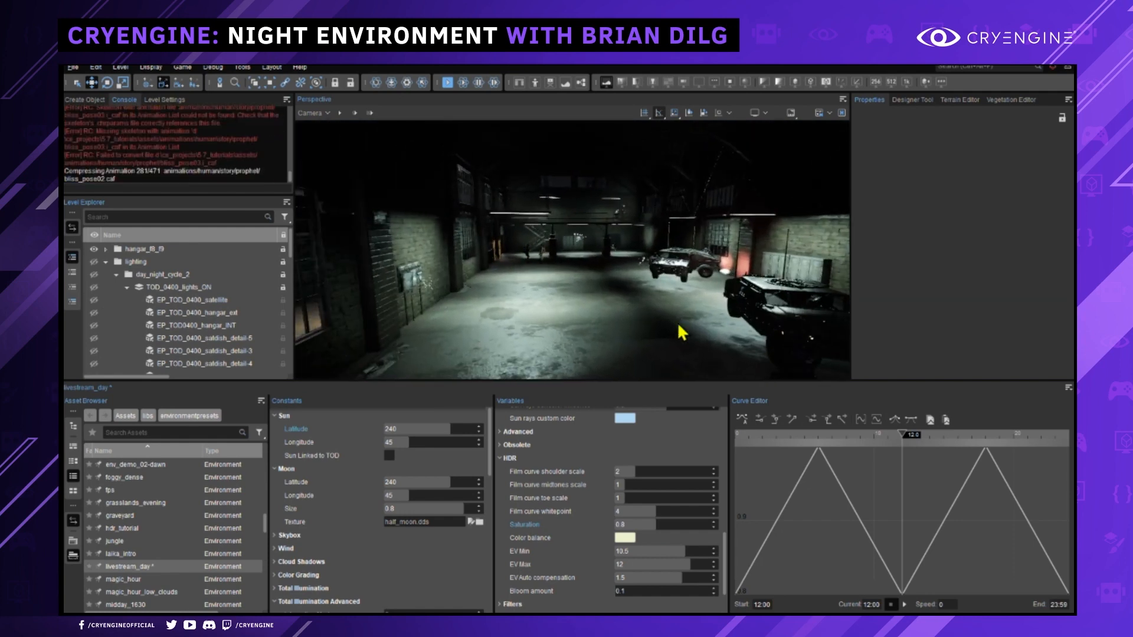
{"action": "key", "text": "s"}
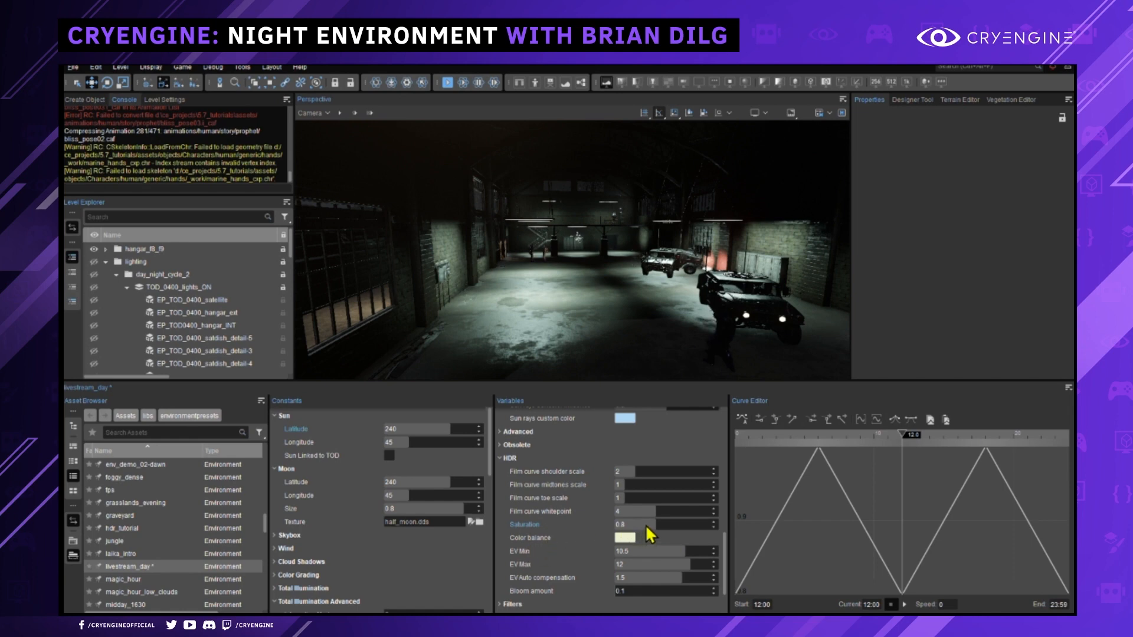
Try tinting the HDR color balance with a strong orange and a pale cyan-green in the hangar.
{"action": "left_click", "coordinate": [547, 540]}
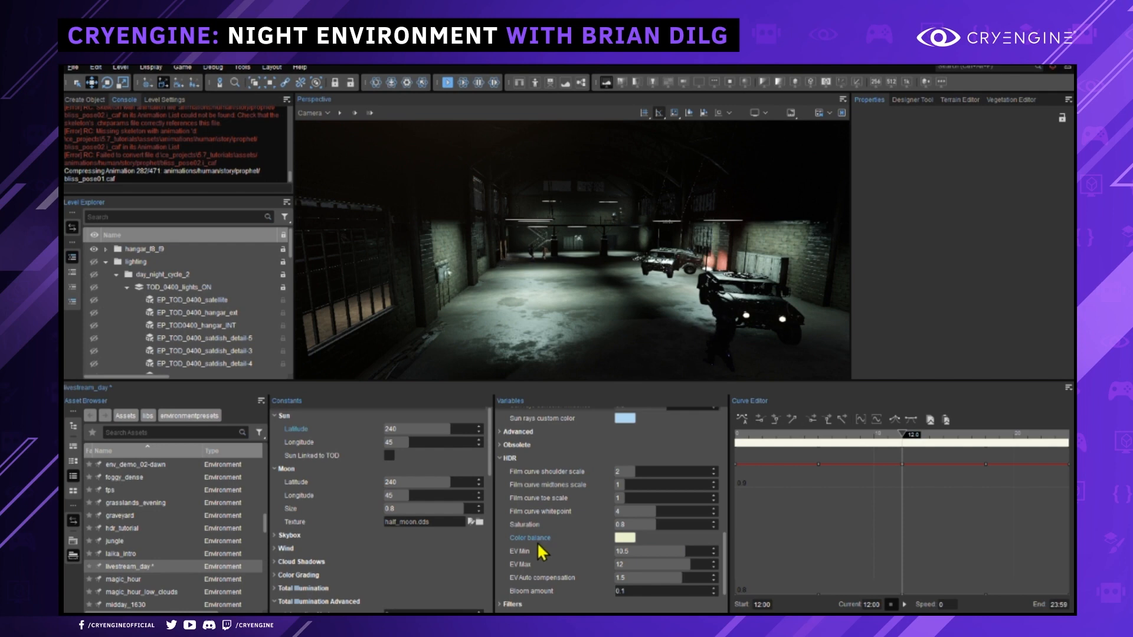
{"action": "left_click", "coordinate": [624, 538]}
{"action": "left_click_drag", "start_coordinate": [640, 392], "coordinate": [667, 300]}
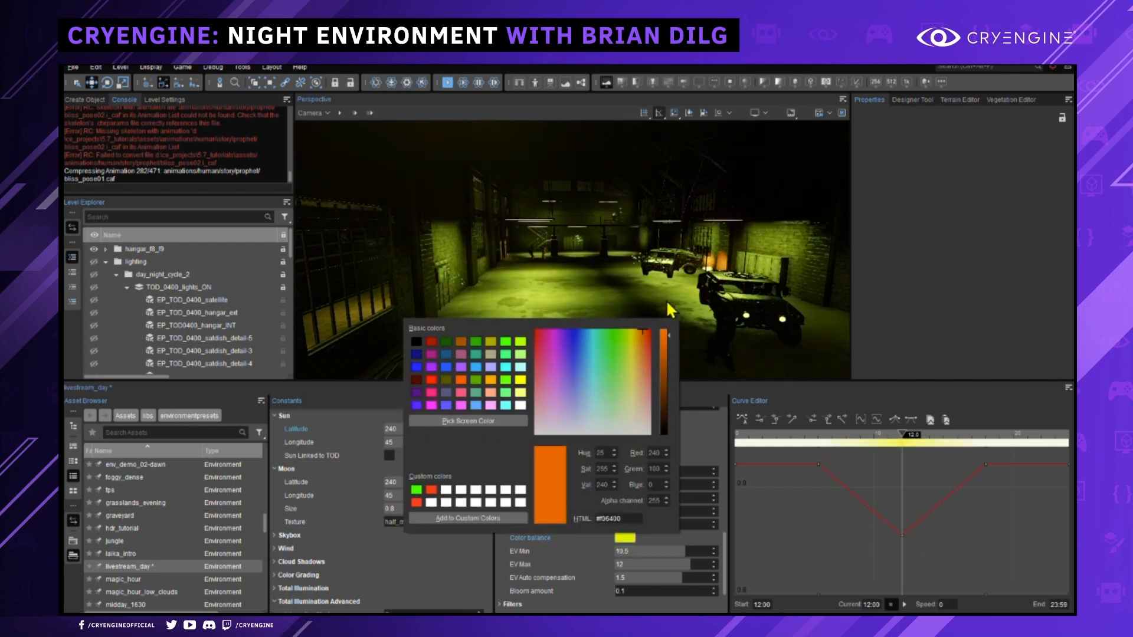
{"action": "left_click_drag", "start_coordinate": [649, 373], "coordinate": [597, 386]}
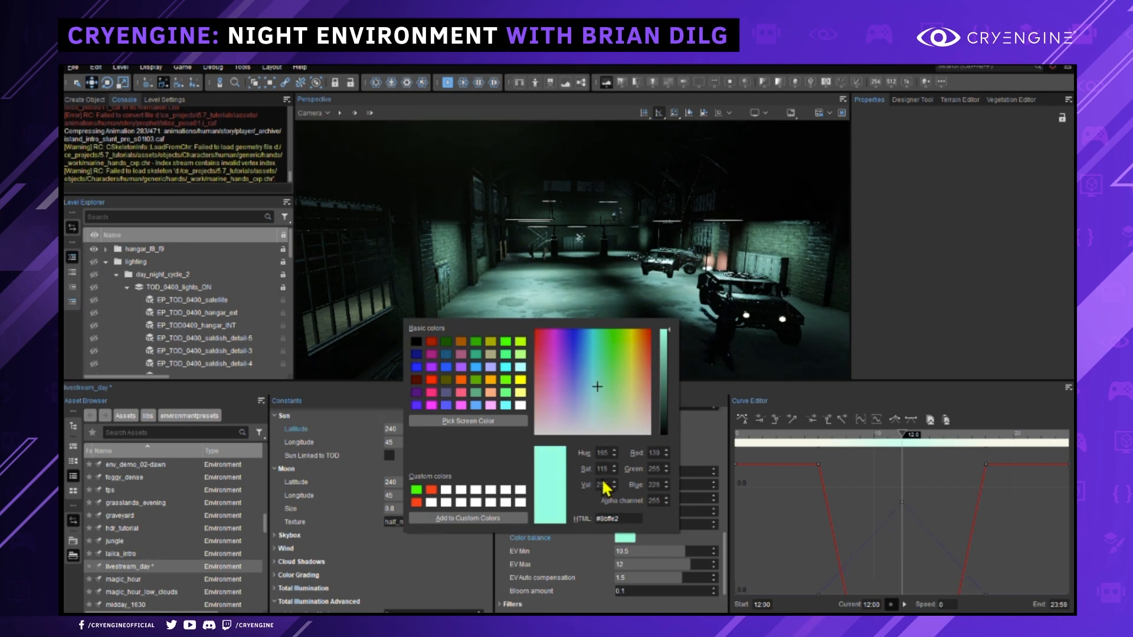
{"action": "left_click", "coordinate": [597, 374]}
{"action": "left_click_drag", "start_coordinate": [597, 371], "coordinate": [599, 408]}
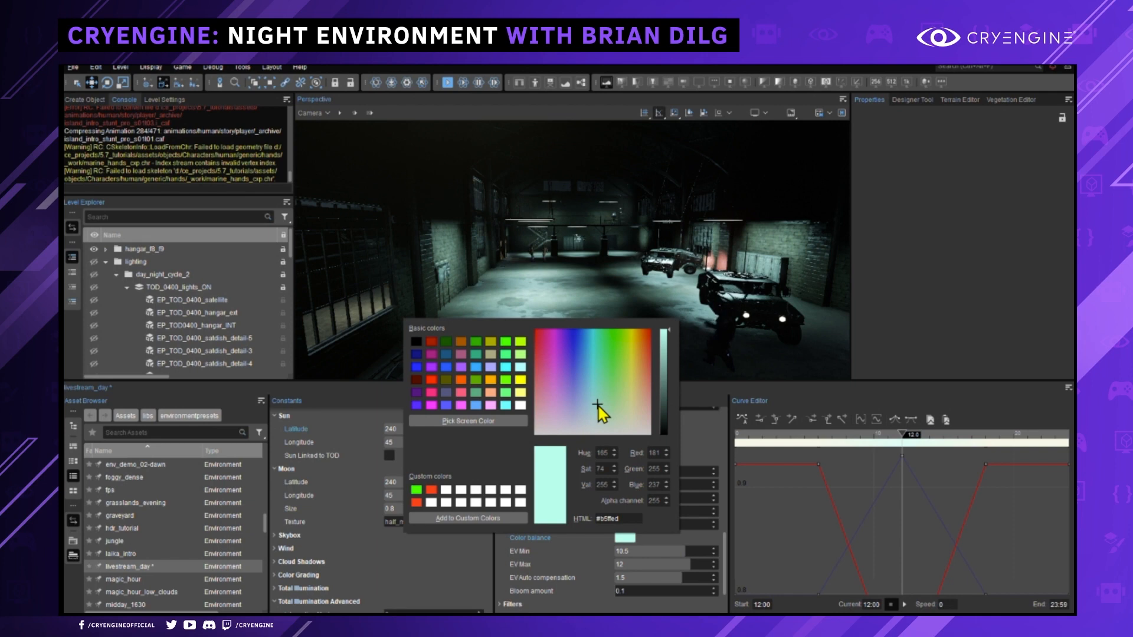
{"action": "key", "text": "Escape"}
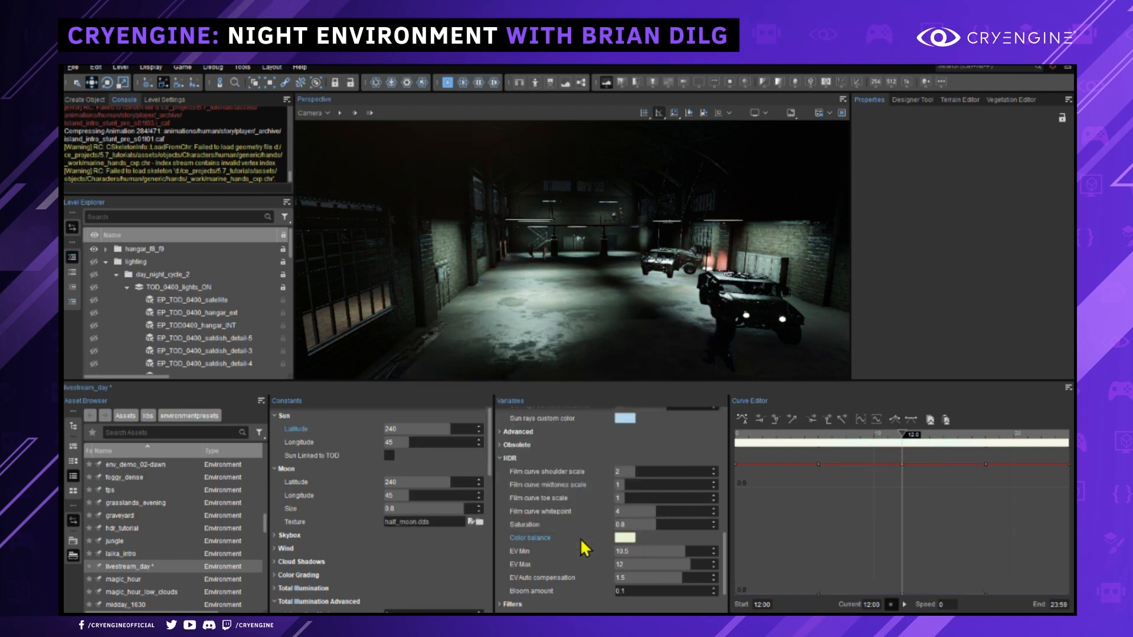
Desaturate the HDR color balance to the neutral tone #f0f0f0 by setting its saturation to 0.
{"action": "left_click", "coordinate": [623, 538]}
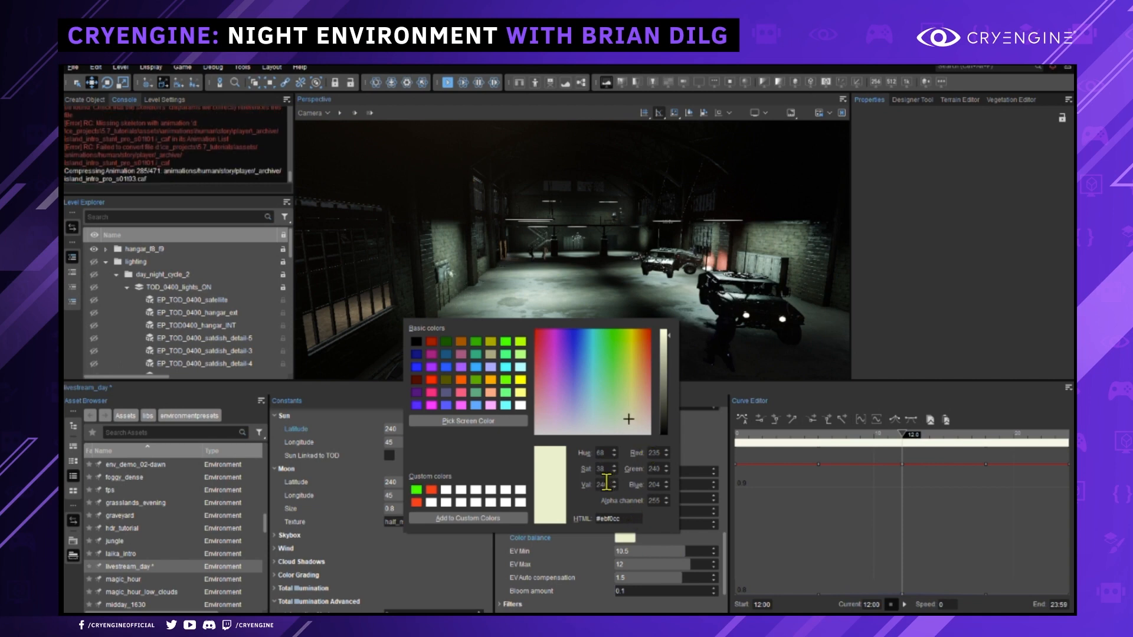
{"action": "left_click_drag", "start_coordinate": [606, 469], "coordinate": [561, 466]}
{"action": "type", "text": "3"}
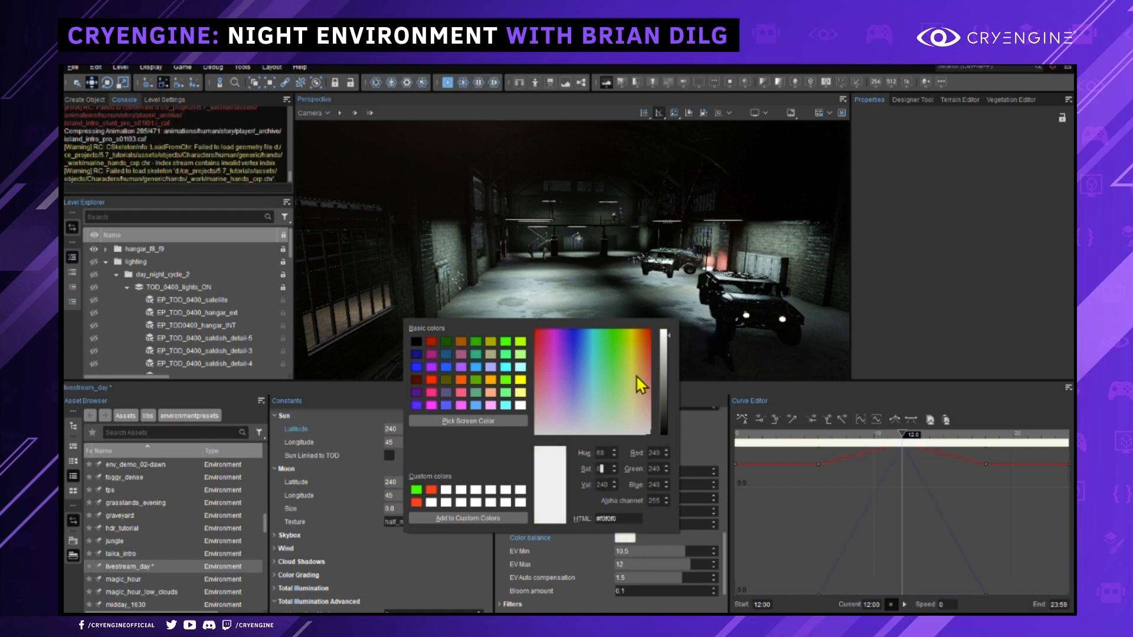
{"action": "left_click", "coordinate": [698, 439]}
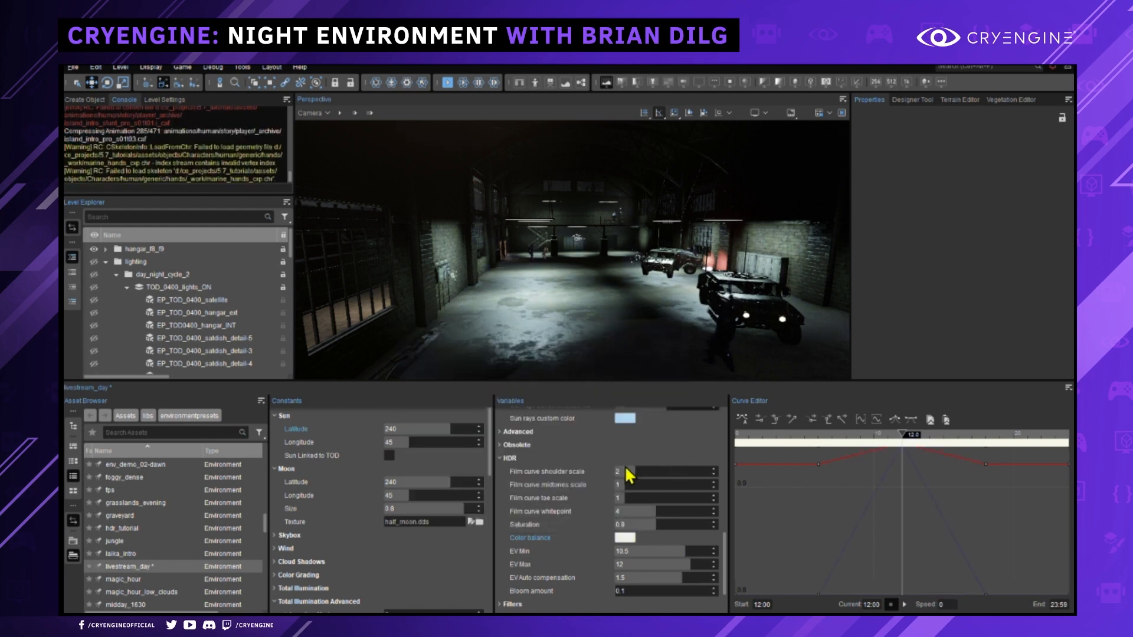
Try a darker neutral grey, #e4e4e4, for the HDR color balance.
{"action": "left_click", "coordinate": [624, 538]}
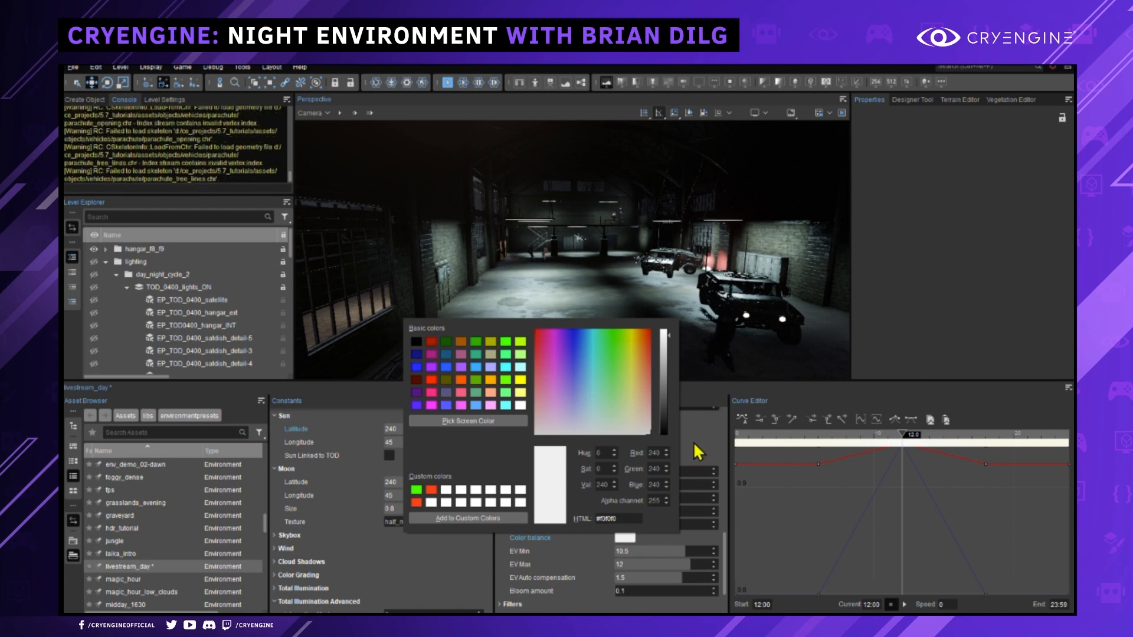
{"action": "left_click_drag", "start_coordinate": [662, 361], "coordinate": [669, 339]}
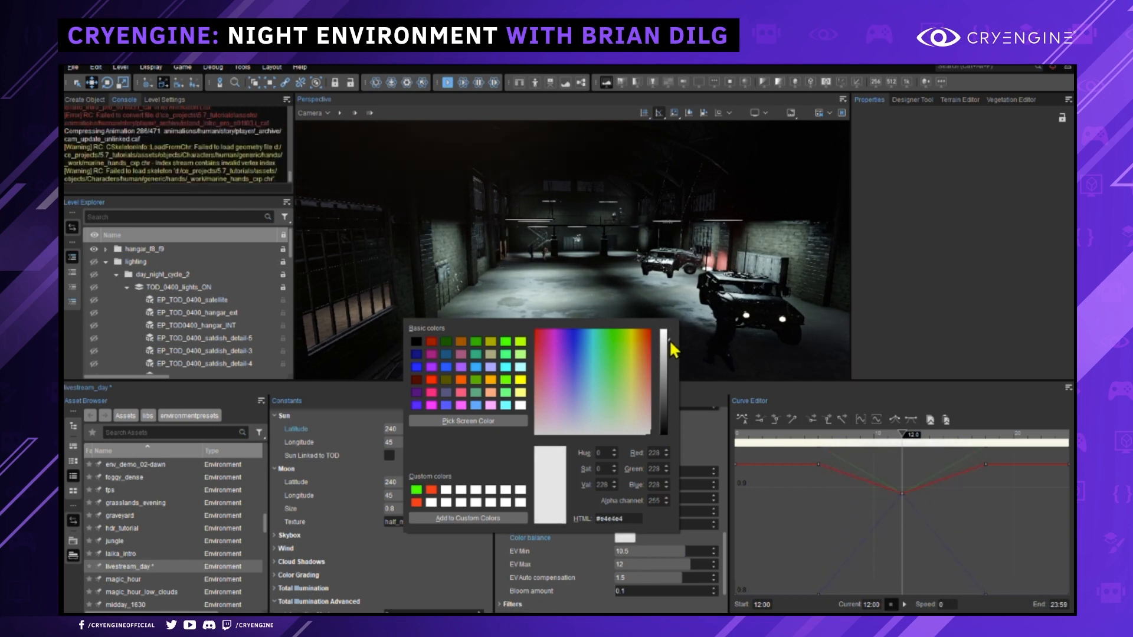
{"action": "left_click", "coordinate": [692, 401]}
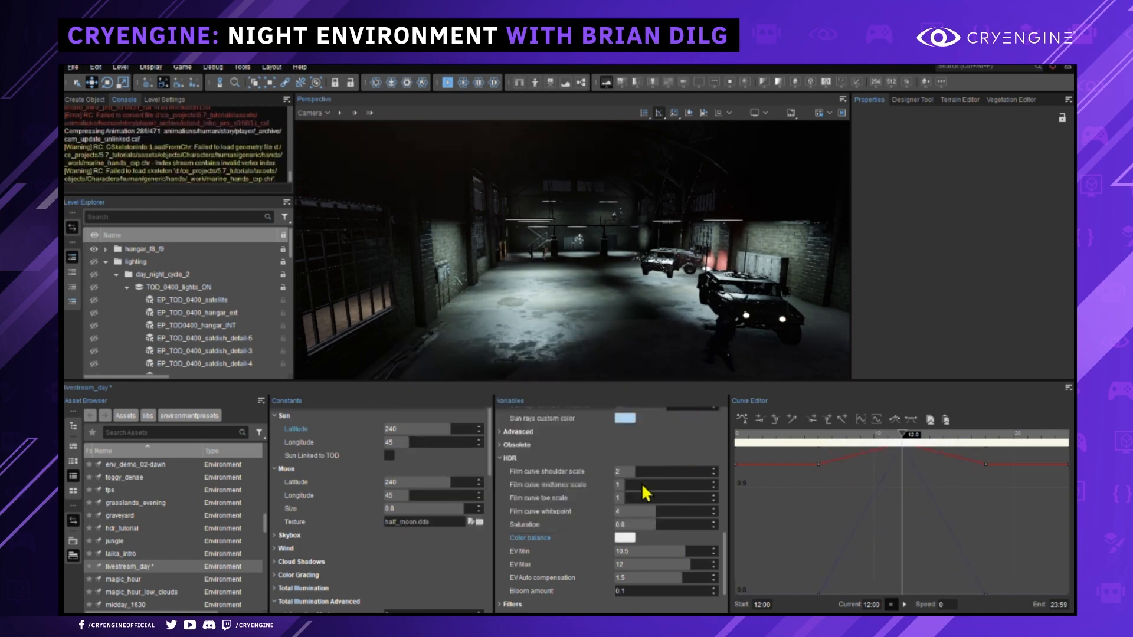
Save the livestream_day preset and move the camera out of the hangar to the snowy road facing the mountain.
{"action": "key", "text": "ctrl+s"}
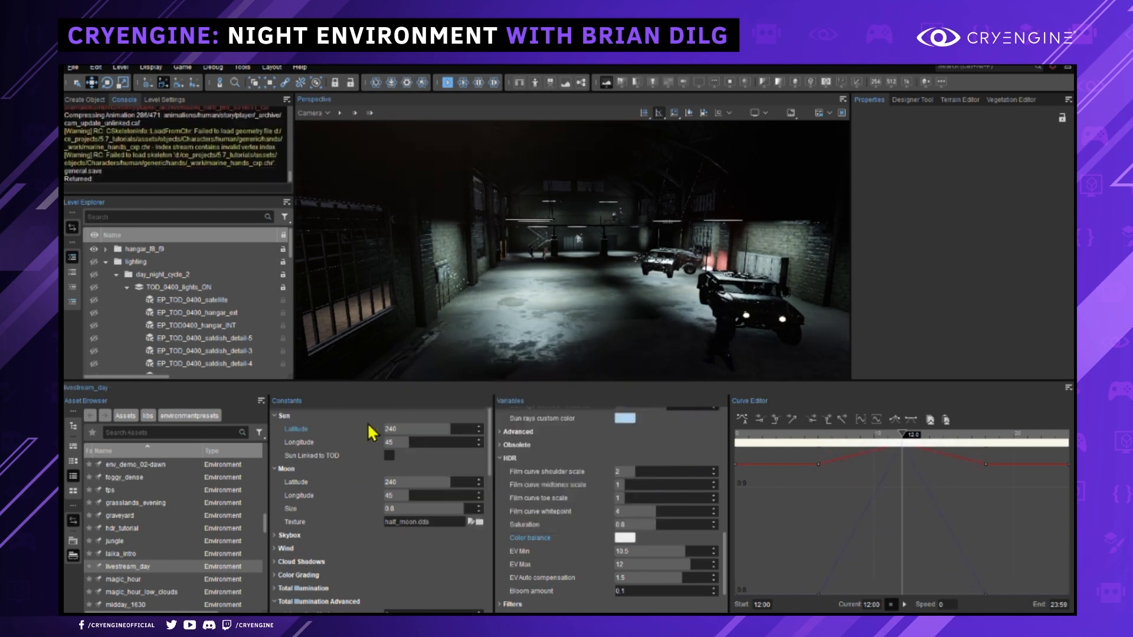
{"action": "key", "text": "w"}
{"action": "right_click_drag", "start_coordinate": [617, 318], "coordinate": [570, 254]}
{"action": "key", "text": "w"}
{"action": "key", "text": "w"}
{"action": "key", "text": "w"}
{"action": "key", "text": "shift+F1"}
{"action": "key", "text": "shift+F2"}
{"action": "key", "text": "w"}
{"action": "key", "text": "w"}
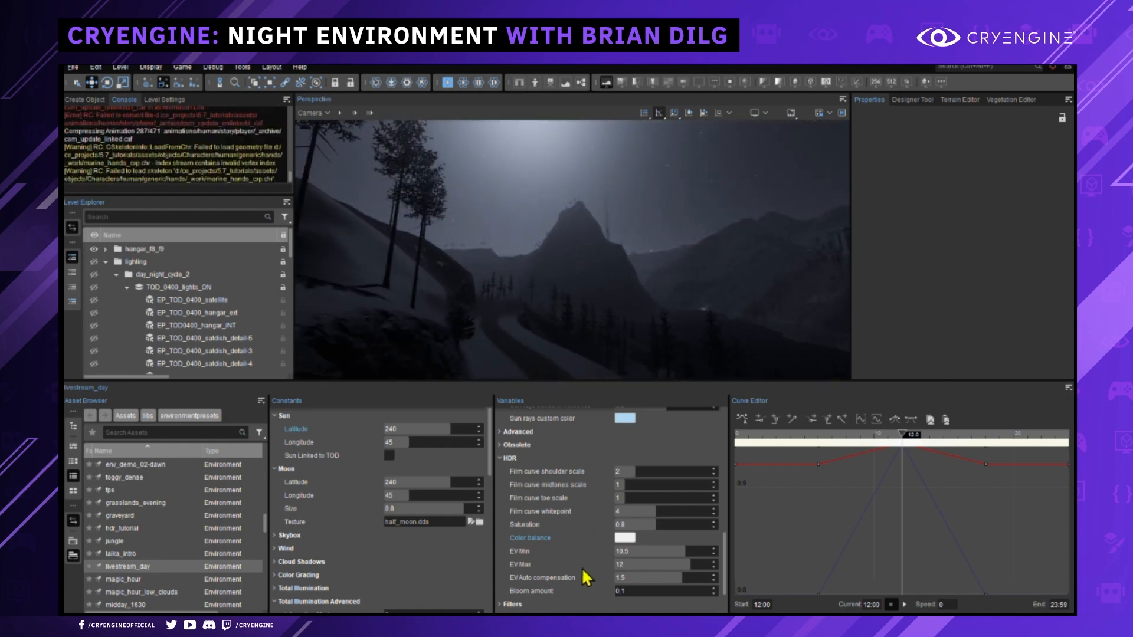
Set the sun intensity to 200 lux for the night scene.
{"action": "left_click", "coordinate": [522, 554]}
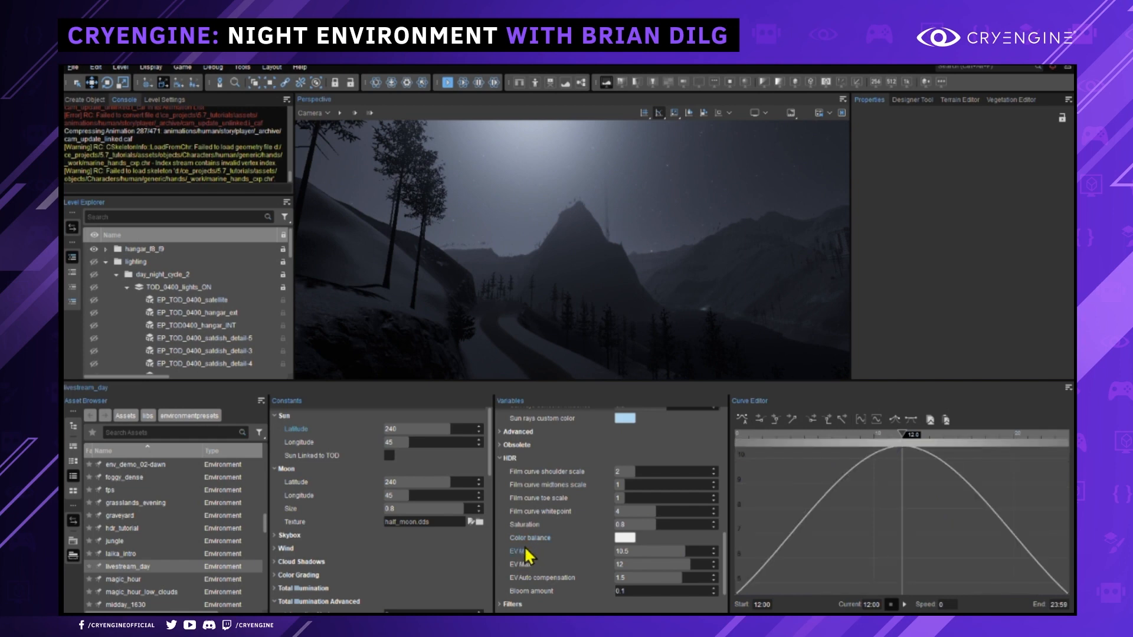
{"action": "left_click", "coordinate": [520, 565]}
{"action": "scroll", "coordinate": [581, 470], "scroll_direction": "up", "scroll_amount": 5}
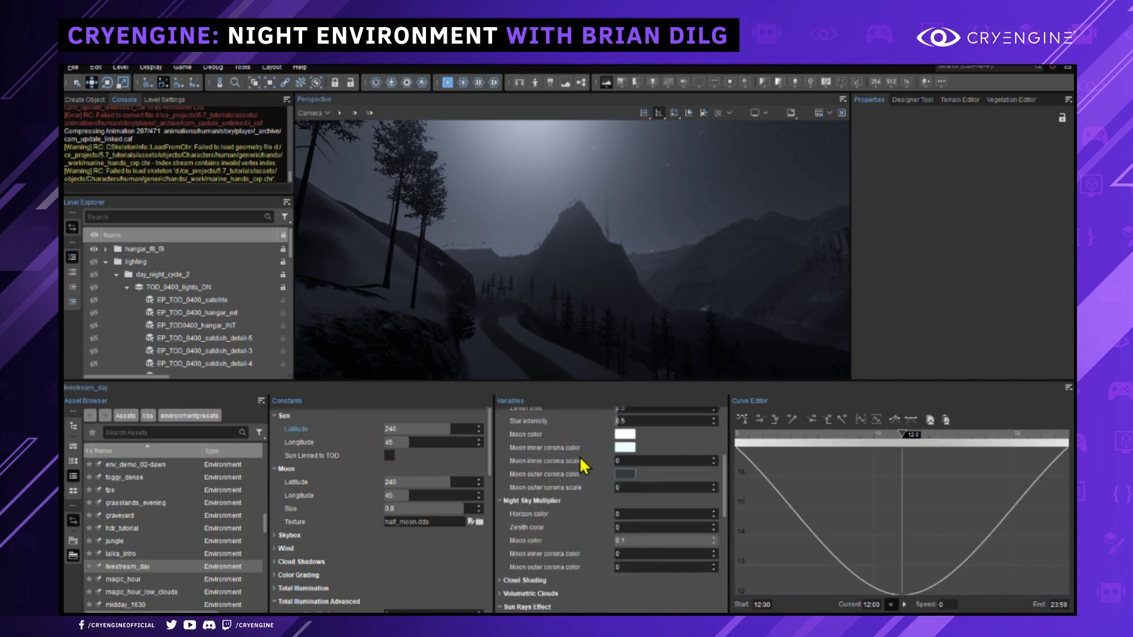
{"action": "left_click", "coordinate": [636, 443]}
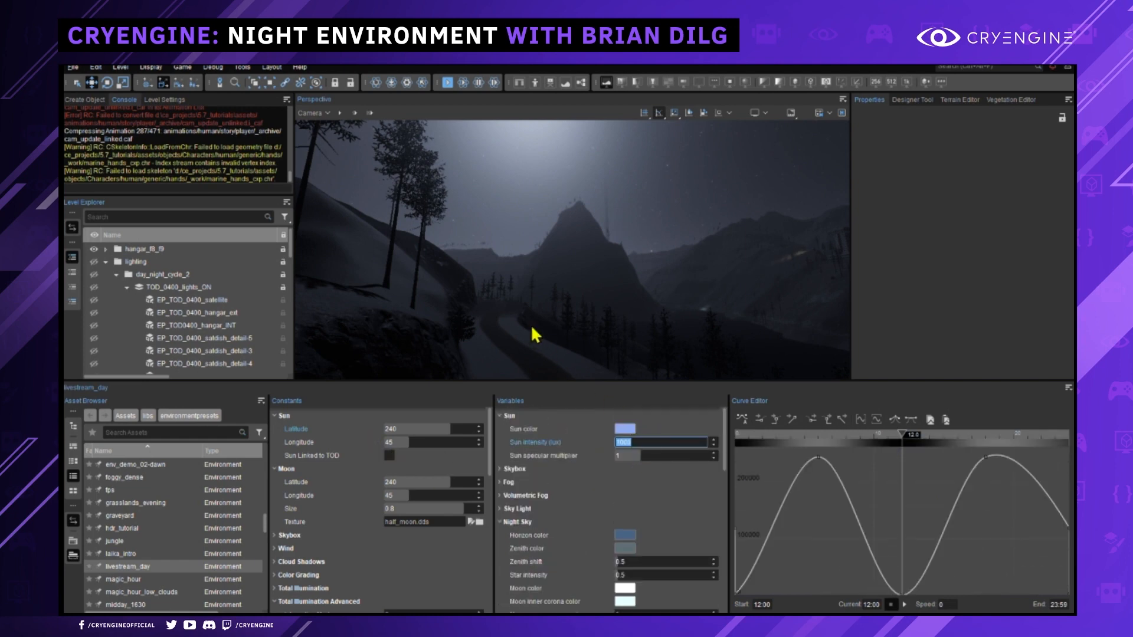
{"action": "type", "text": "200"}
{"action": "key", "text": "Return"}
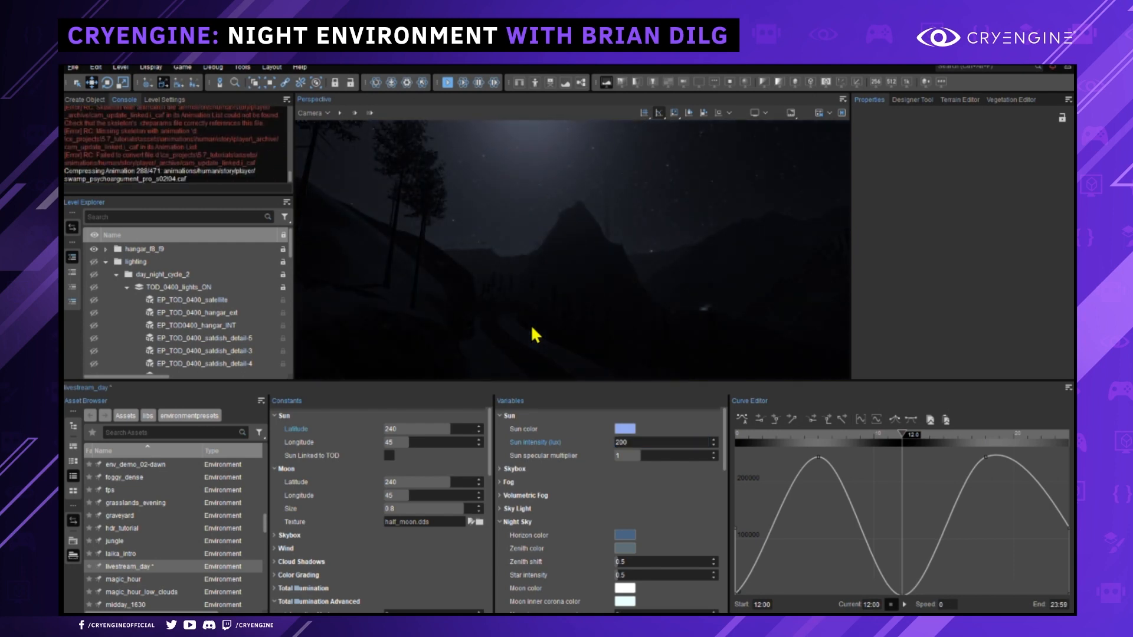
Raise the sun intensity to 800 lux while viewing the snowy road between the mountains.
{"action": "right_click_drag", "start_coordinate": [576, 318], "coordinate": [427, 352]}
{"action": "key", "text": "w"}
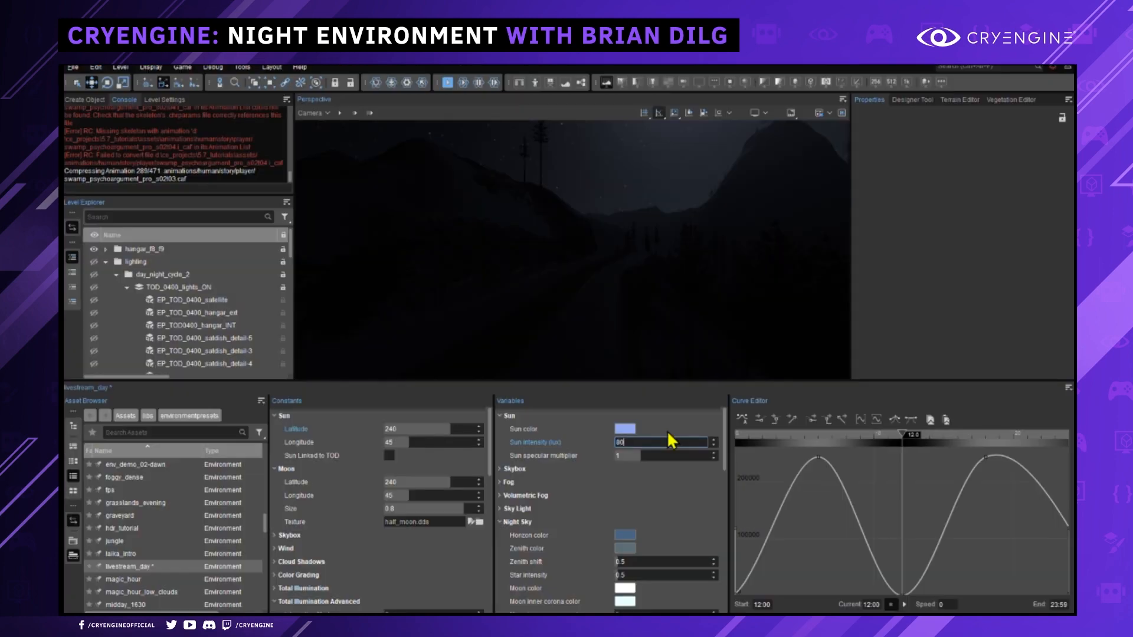
{"action": "type", "text": "0"}
{"action": "key", "text": "Return"}
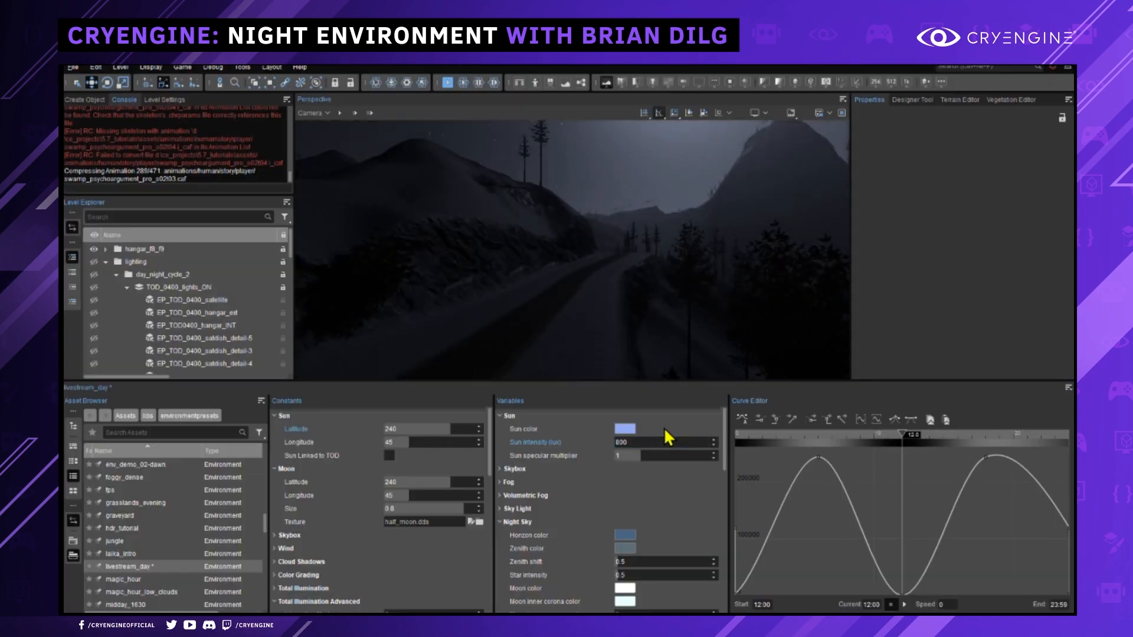
Move the camera back along the road to face the lit hangar and save the livestream_day preset.
{"action": "right_click_drag", "start_coordinate": [640, 301], "coordinate": [413, 298]}
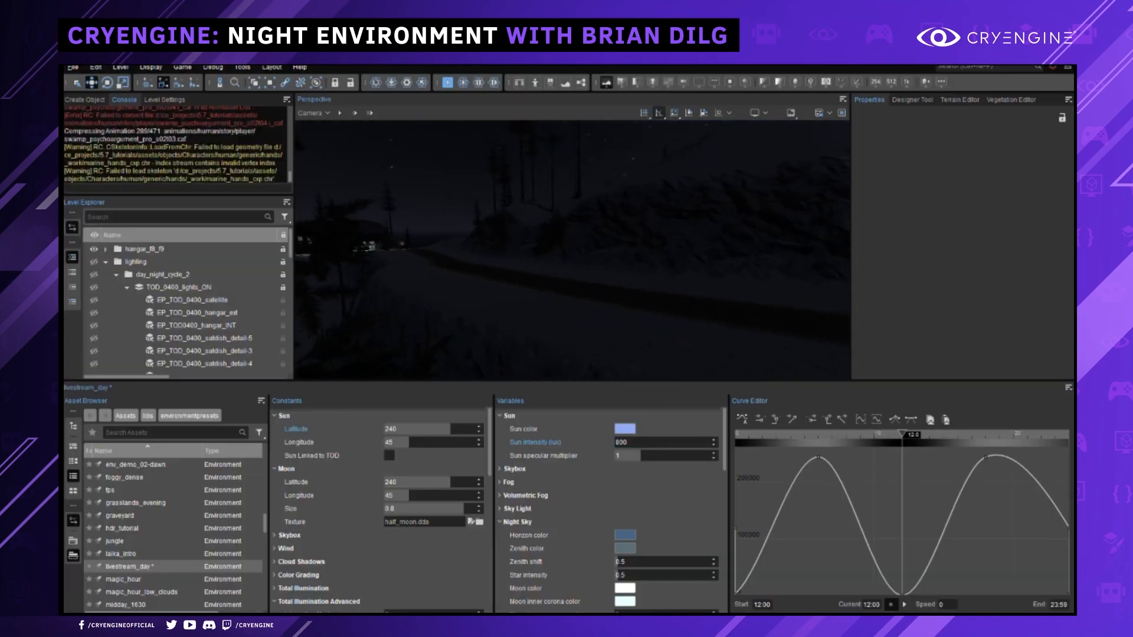
{"action": "key", "text": "w"}
{"action": "right_click_drag", "start_coordinate": [606, 258], "coordinate": [535, 272]}
{"action": "key", "text": "w"}
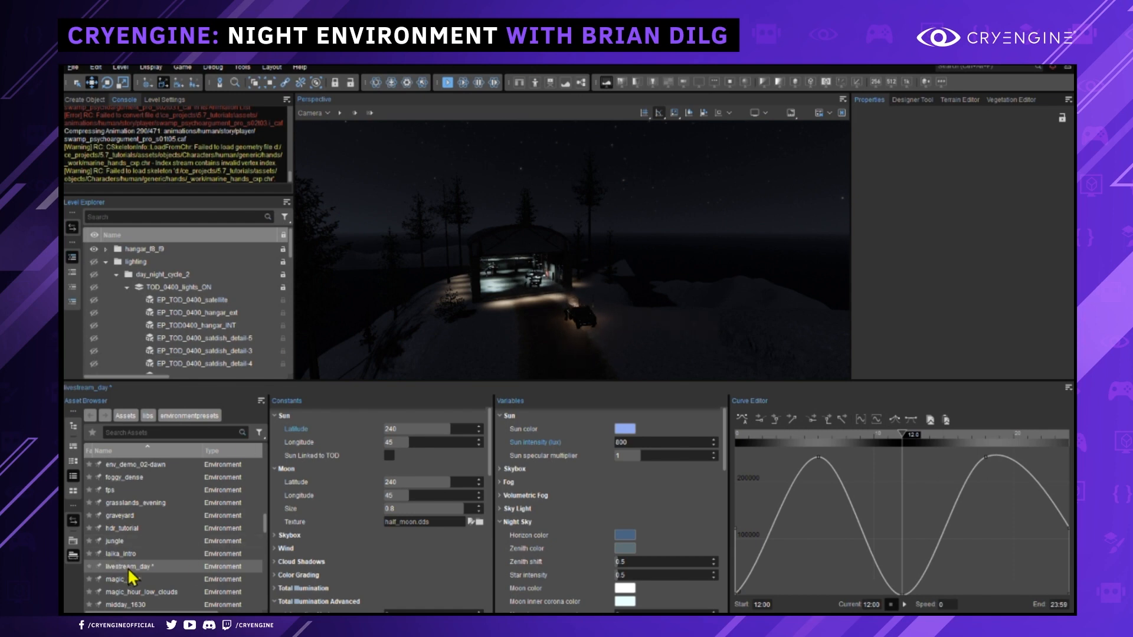
{"action": "key", "text": "ctrl+s"}
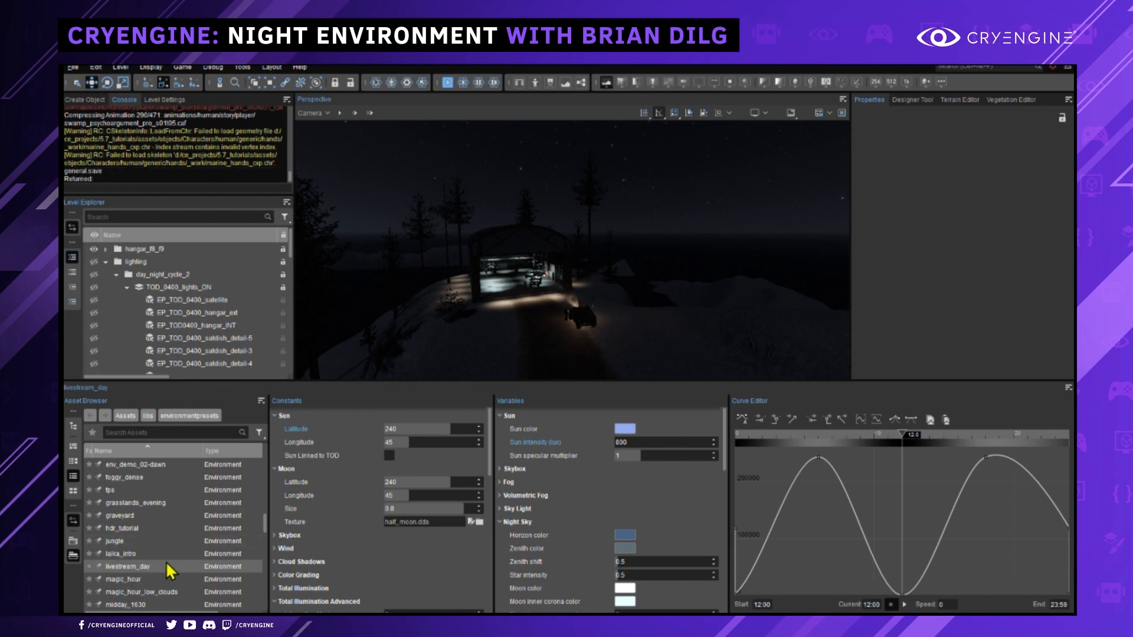
Load the jungle environment preset and turn the camera from the hangar to the mountain silhouettes.
{"action": "scroll", "coordinate": [149, 578], "scroll_direction": "down", "scroll_amount": 1}
{"action": "scroll", "coordinate": [149, 575], "scroll_direction": "up", "scroll_amount": 2}
{"action": "double_click", "coordinate": [133, 580]}
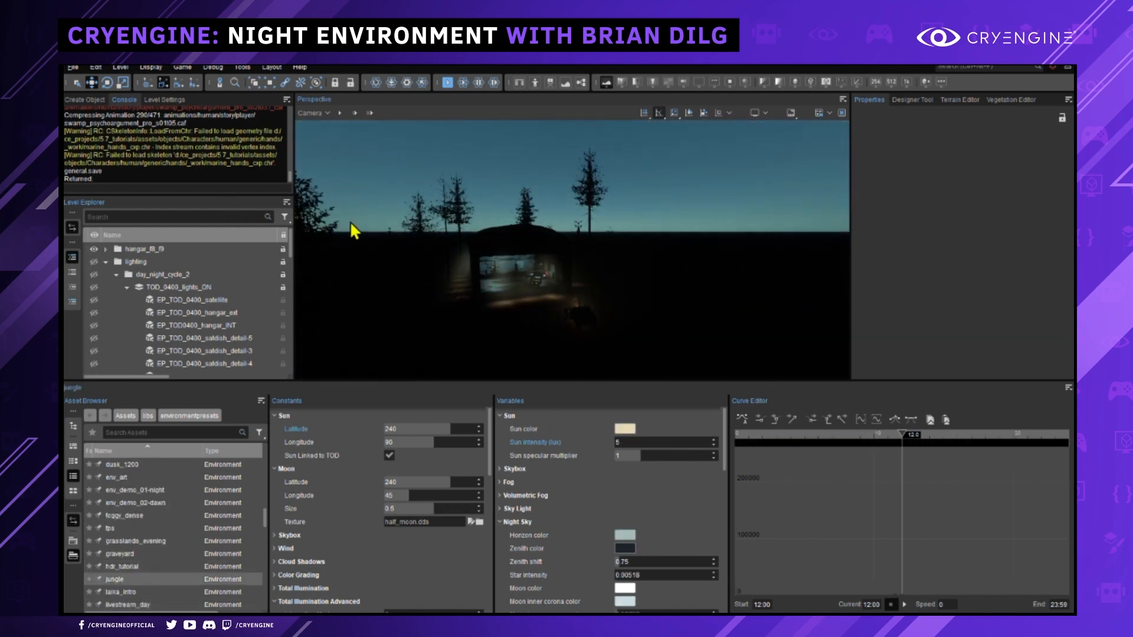
{"action": "key", "text": "w"}
{"action": "right_click_drag", "start_coordinate": [668, 274], "coordinate": [826, 280]}
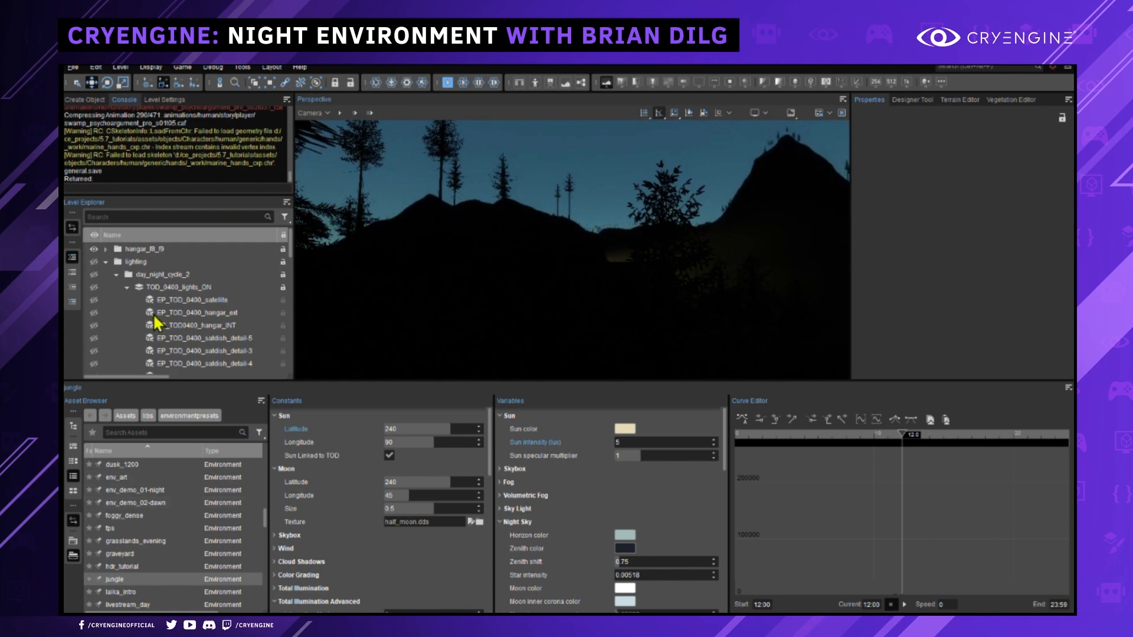
Collapse day_night_cycle_2, make the lighting folder and its layers visible, and hide only day_night_cycle_2.
{"action": "left_click", "coordinate": [116, 274]}
{"action": "left_click", "coordinate": [94, 326]}
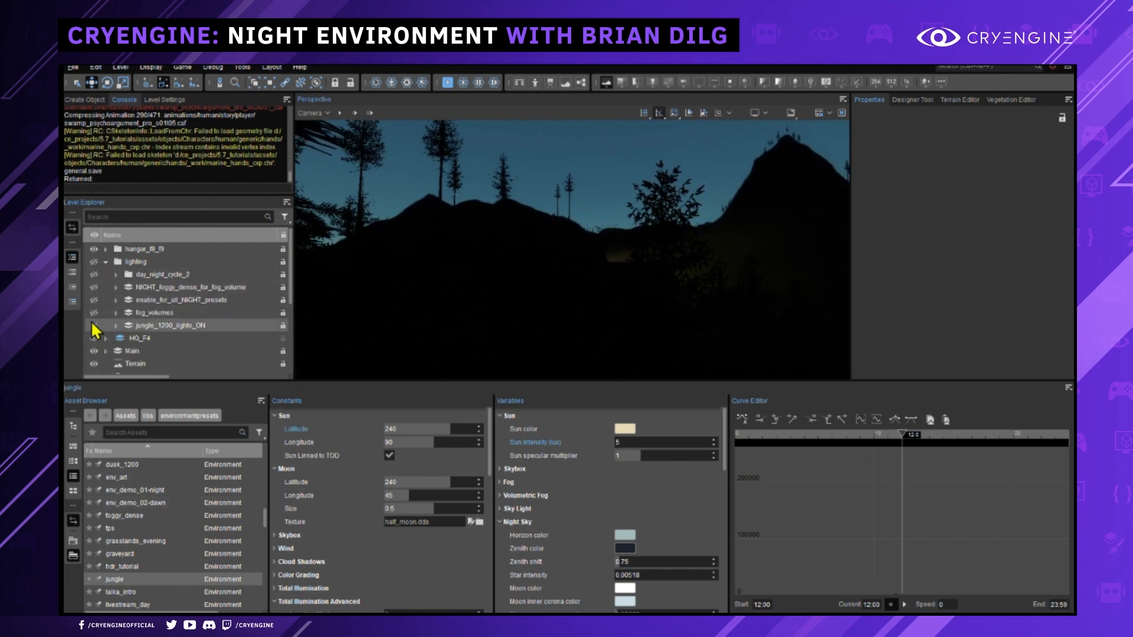
{"action": "left_click", "coordinate": [95, 262]}
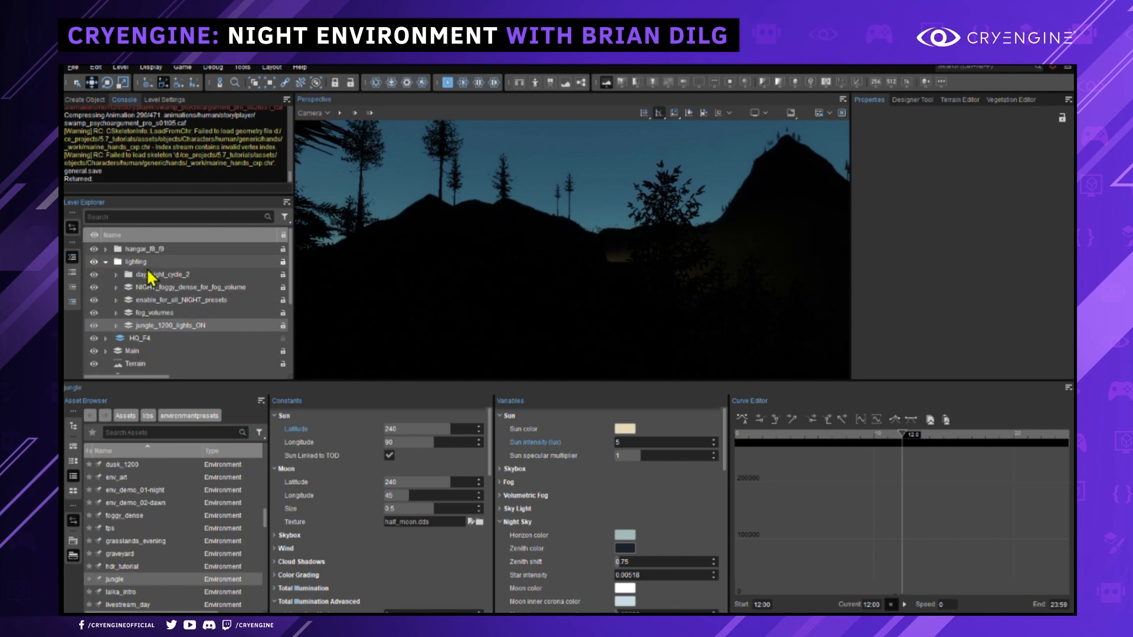
{"action": "left_click", "coordinate": [95, 275]}
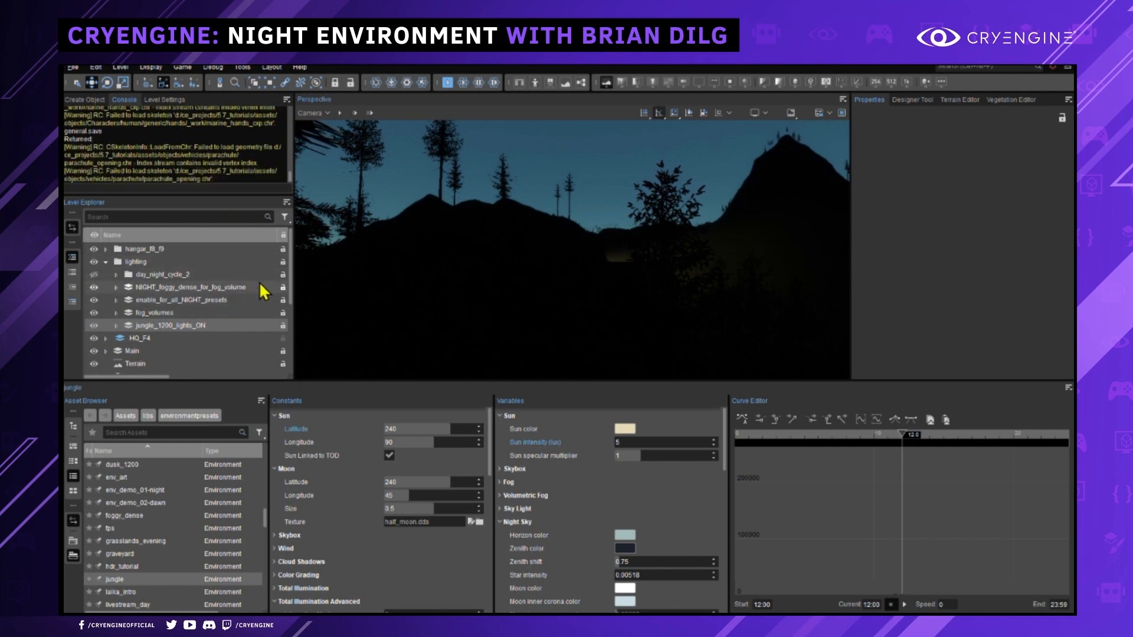
{"action": "left_click", "coordinate": [96, 288]}
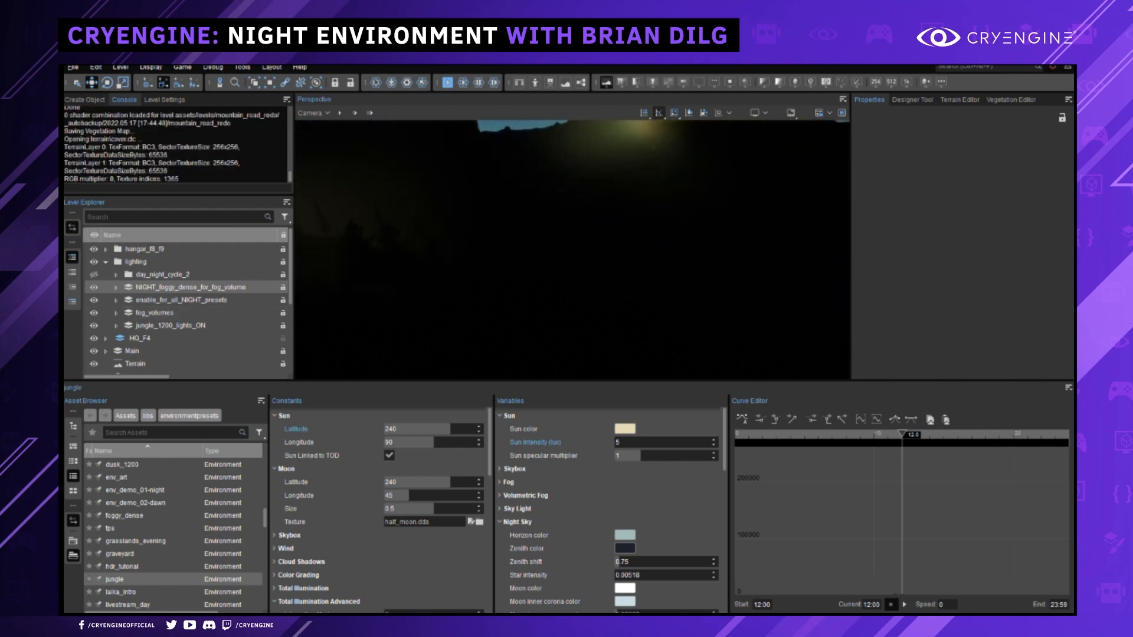
Inspect the light beam in the dark valley under the jungle preset and select the jungle_1200_lights_ON layer.
{"action": "right_click_drag", "start_coordinate": [554, 289], "coordinate": [596, 274]}
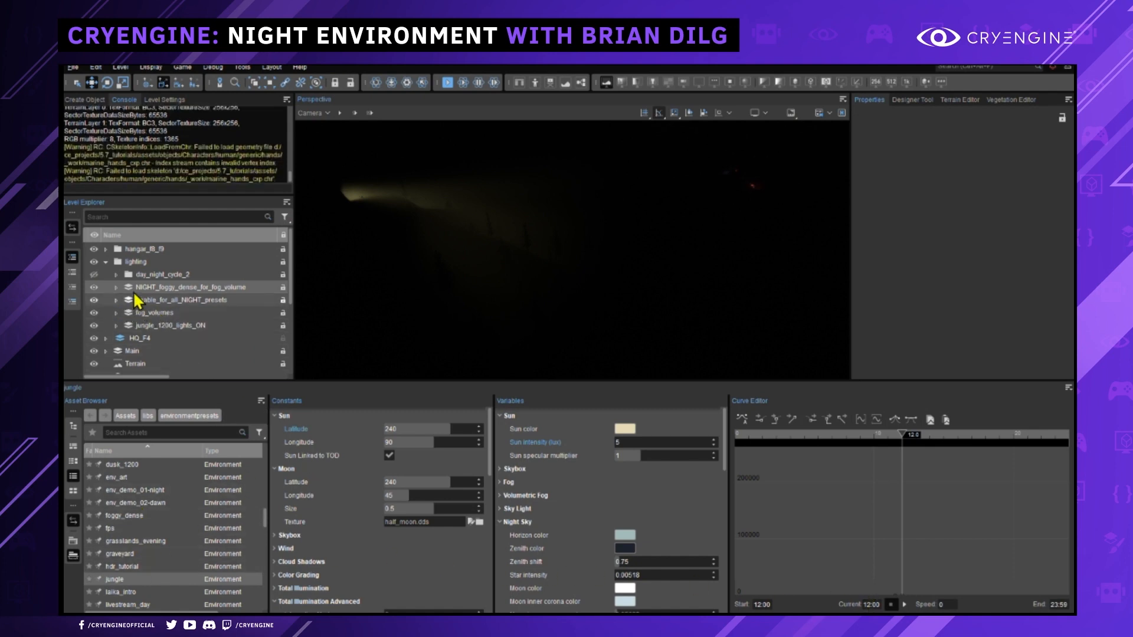
{"action": "right_click_drag", "start_coordinate": [378, 277], "coordinate": [422, 266]}
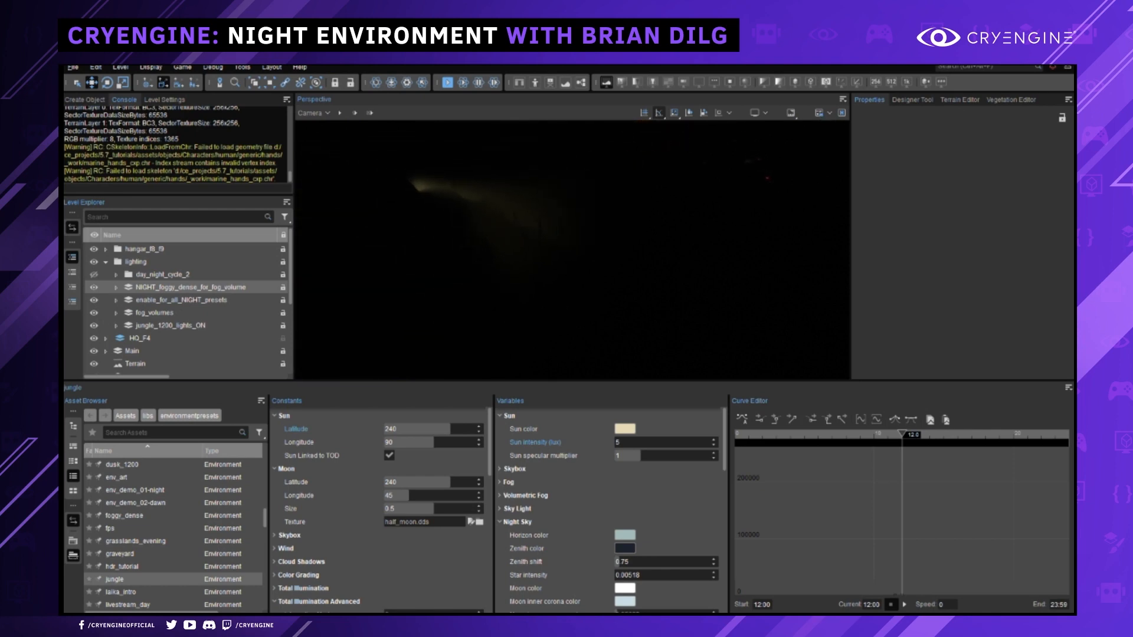
{"action": "left_click", "coordinate": [194, 325]}
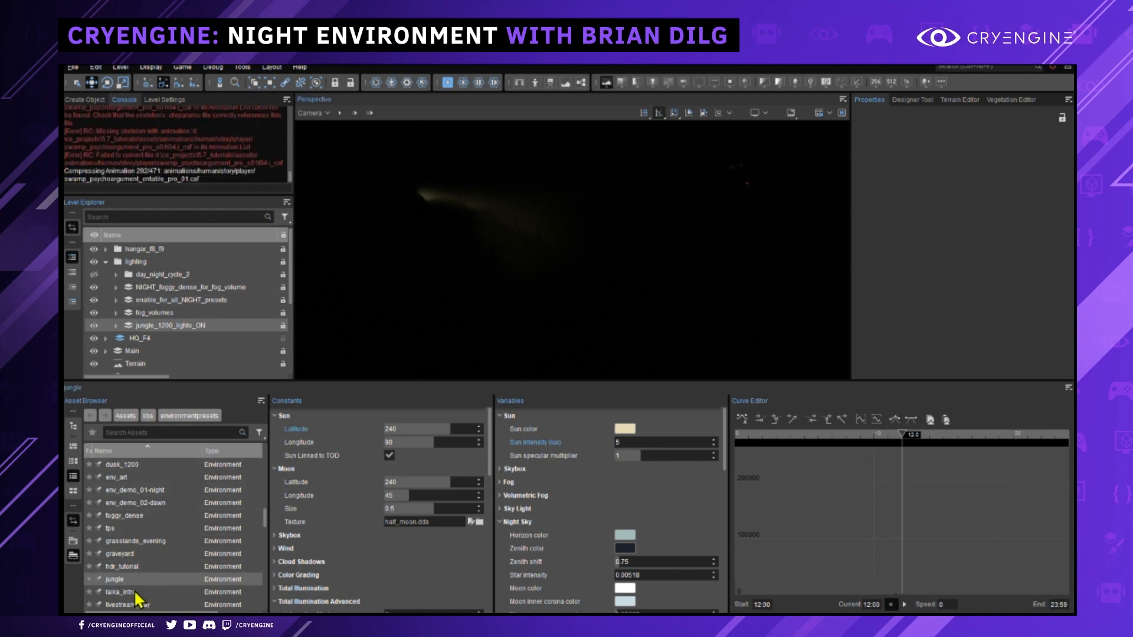
Load the night_1200 environment preset and fly the camera over the river valley to the lit tower.
{"action": "scroll", "coordinate": [141, 570], "scroll_direction": "down", "scroll_amount": 5}
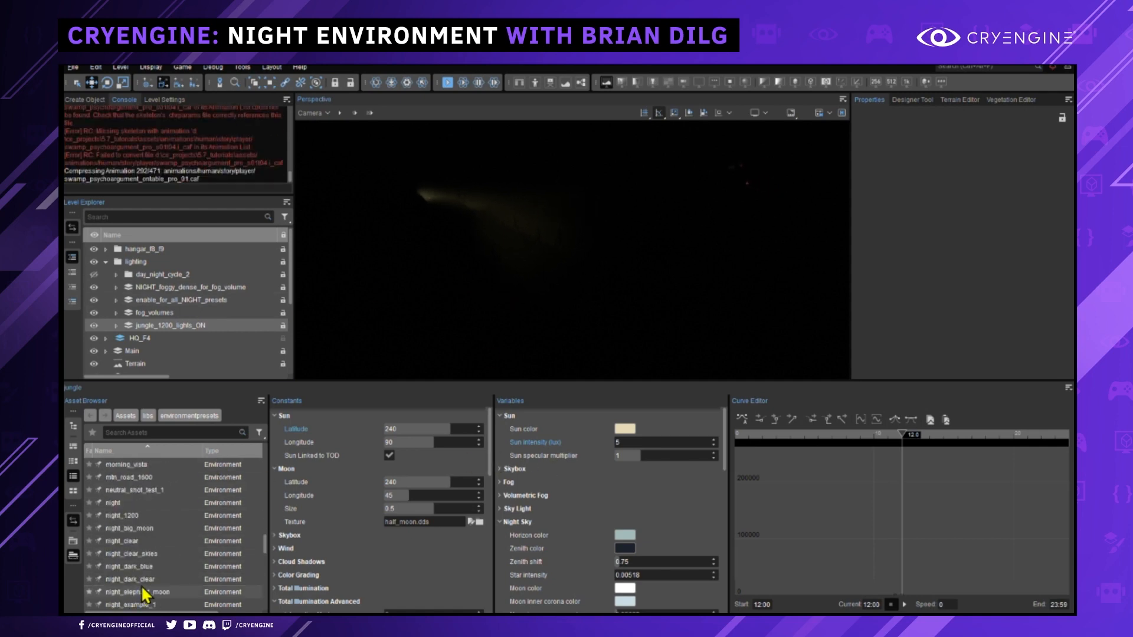
{"action": "double_click", "coordinate": [145, 515]}
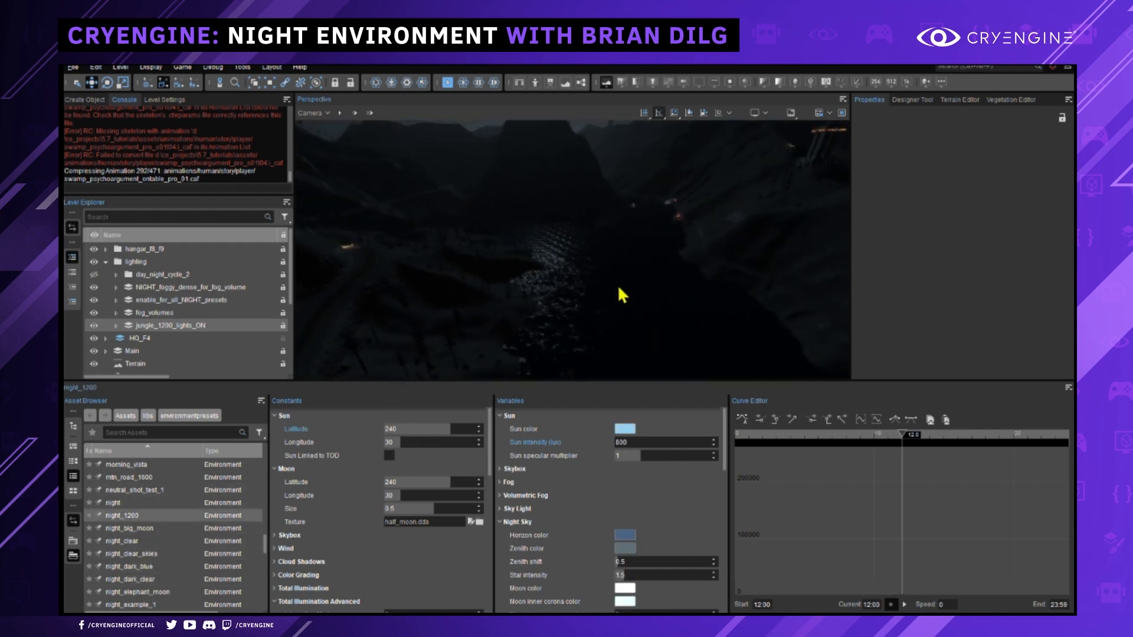
{"action": "key", "text": "w"}
{"action": "right_click_drag", "start_coordinate": [618, 287], "coordinate": [448, 283]}
{"action": "scroll", "coordinate": [501, 286], "scroll_direction": "up", "scroll_amount": 1}
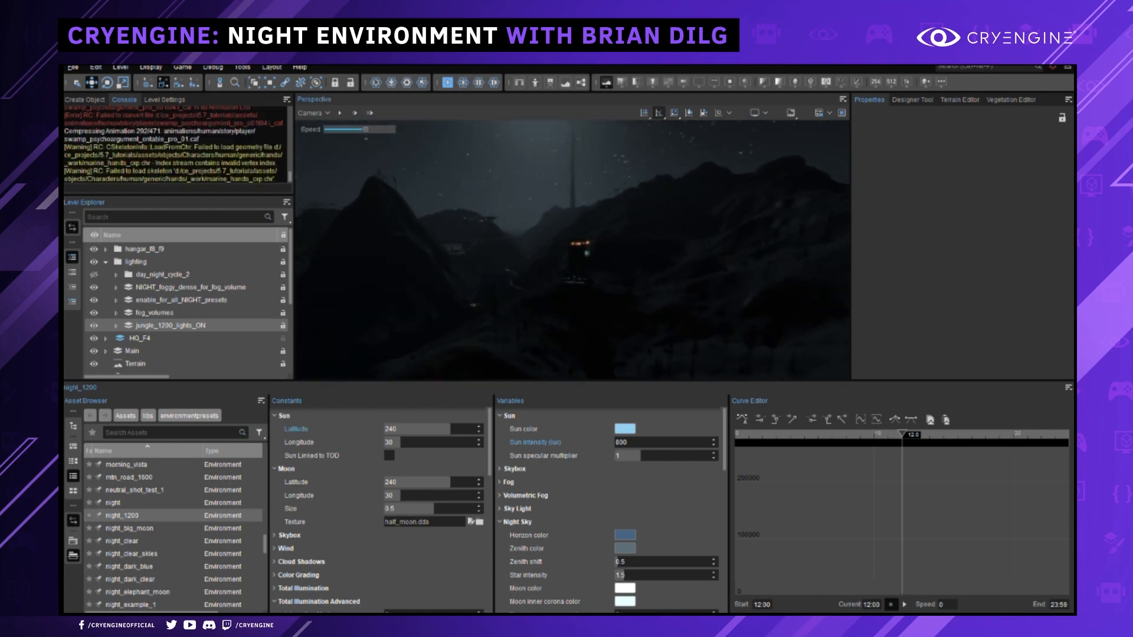
{"action": "right_click_drag", "start_coordinate": [581, 316], "coordinate": [539, 324]}
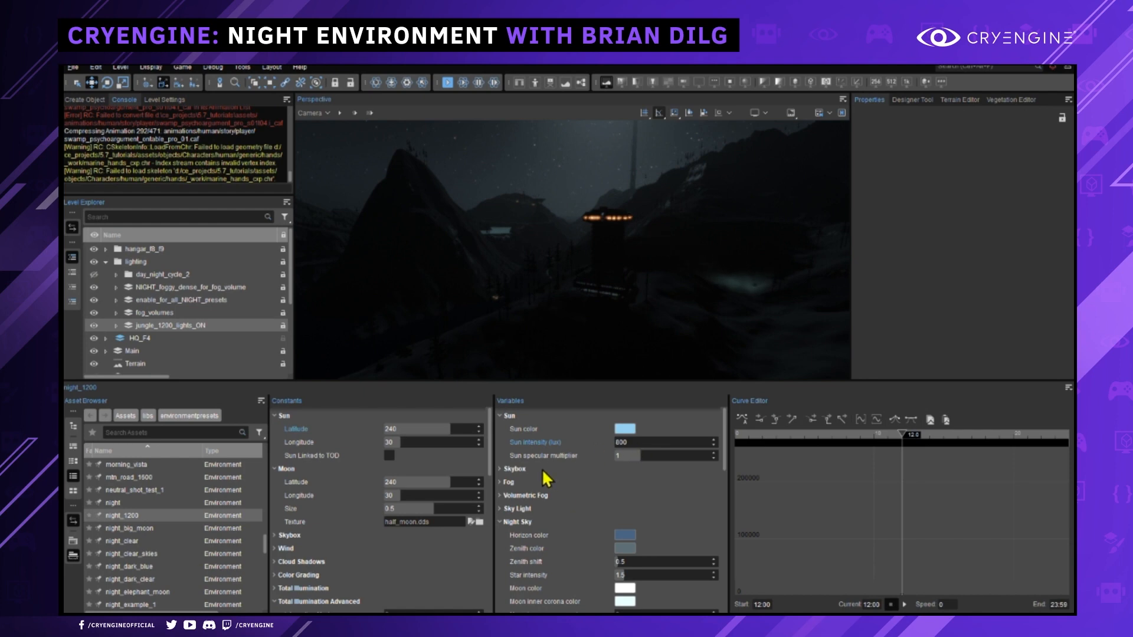
Examine the moon, starry sky and mountains around the tower under the night_1200 preset.
{"action": "right_click_drag", "start_coordinate": [593, 354], "coordinate": [639, 318]}
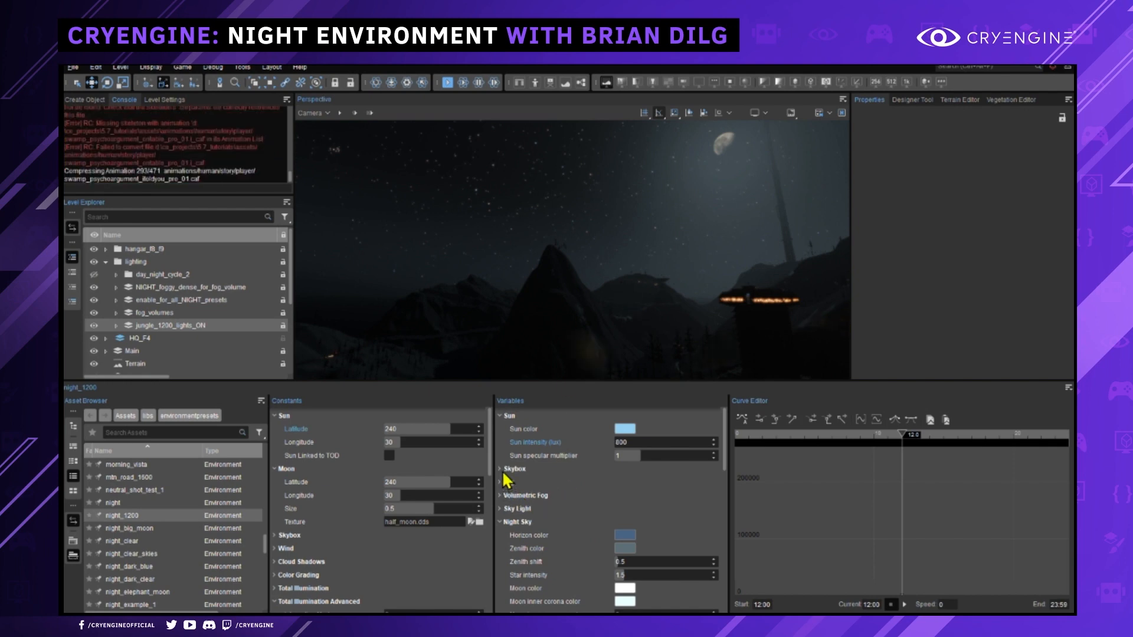
{"action": "right_click_drag", "start_coordinate": [577, 242], "coordinate": [469, 209]}
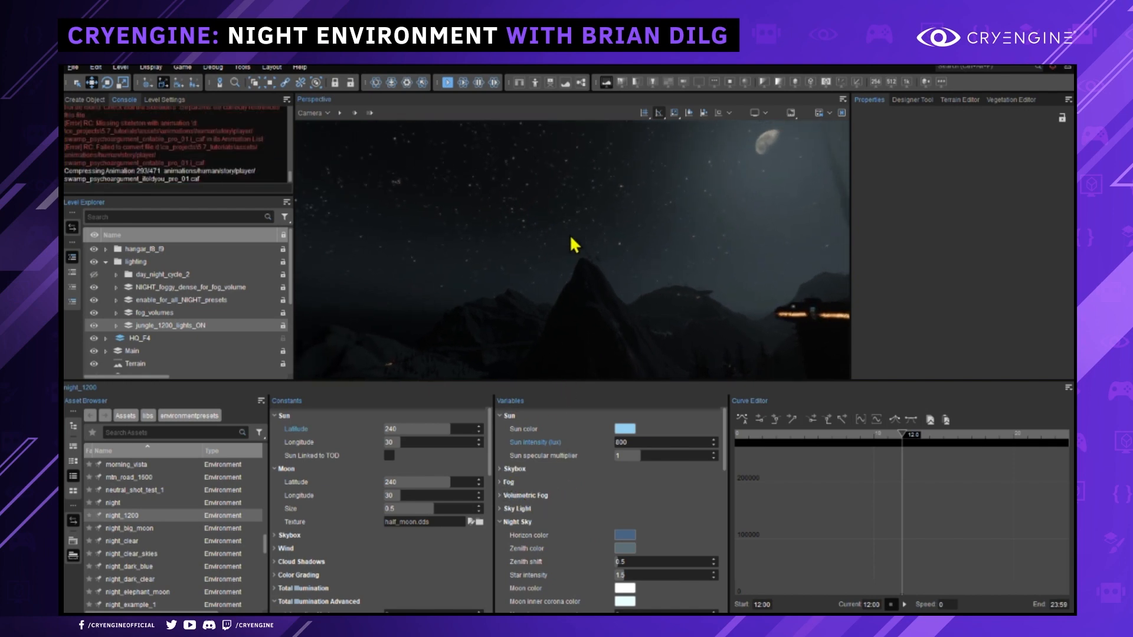
{"action": "right_click_drag", "start_coordinate": [571, 238], "coordinate": [717, 304]}
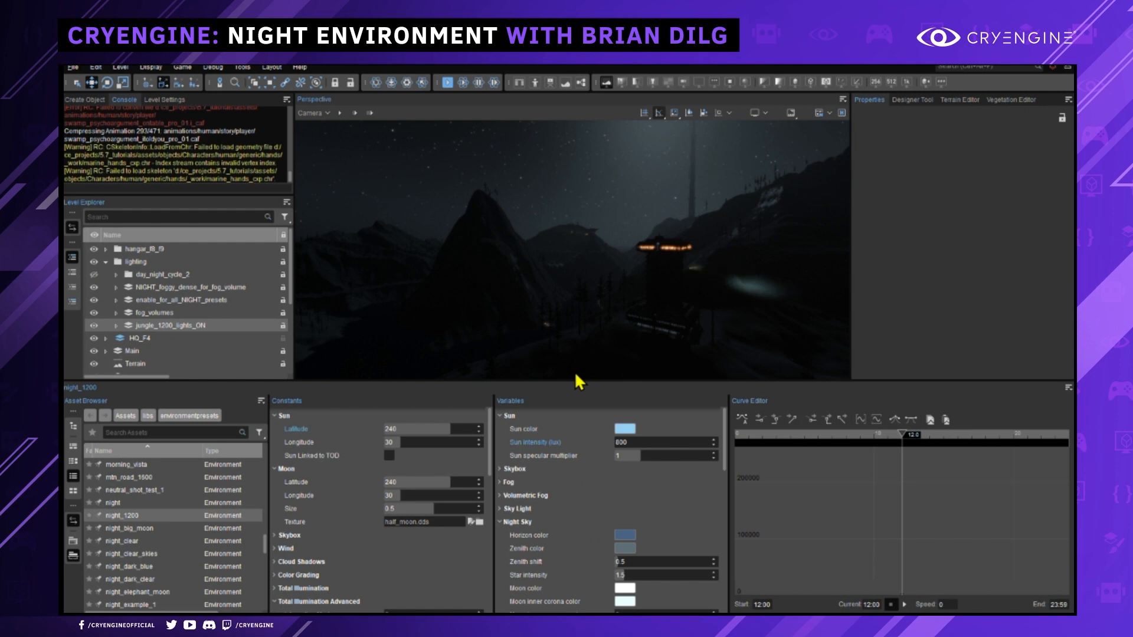
{"action": "right_click_drag", "start_coordinate": [601, 353], "coordinate": [581, 310]}
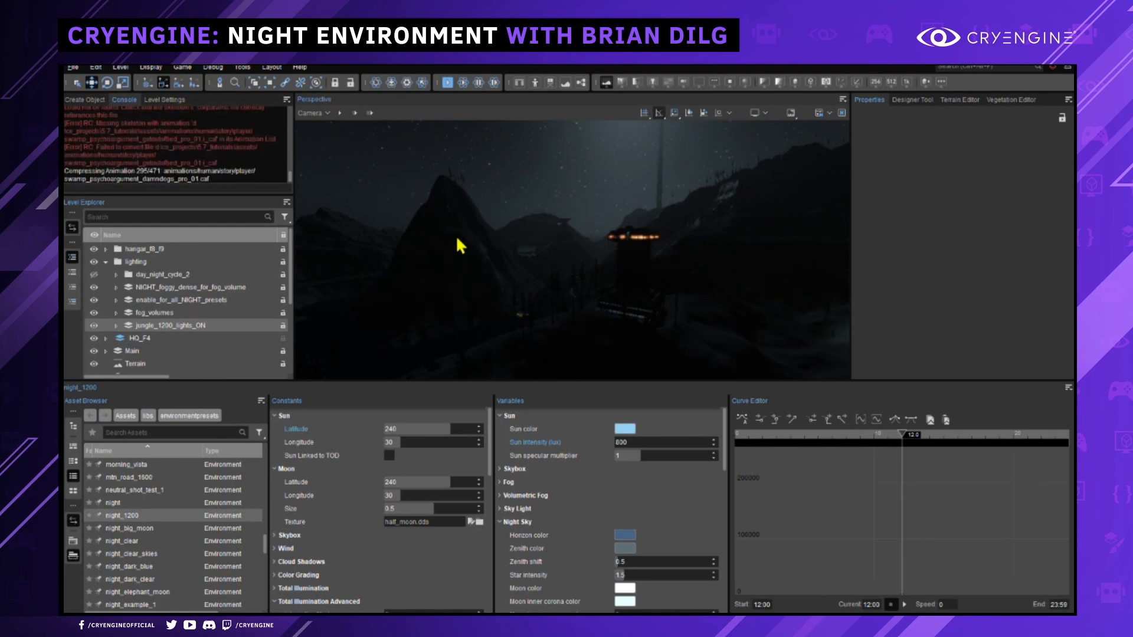
{"action": "left_click", "coordinate": [596, 484]}
{"action": "left_click", "coordinate": [597, 483]}
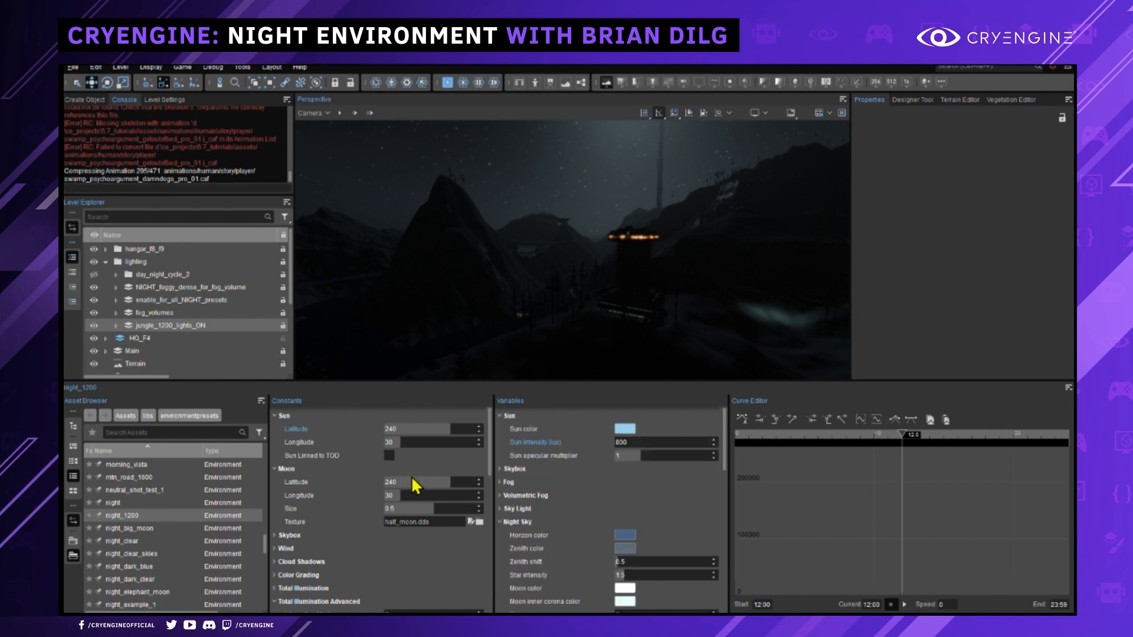
Set the Total Illumination injection multiplier to 1 in the night_1200 preset.
{"action": "scroll", "coordinate": [354, 505], "scroll_direction": "down", "scroll_amount": 3}
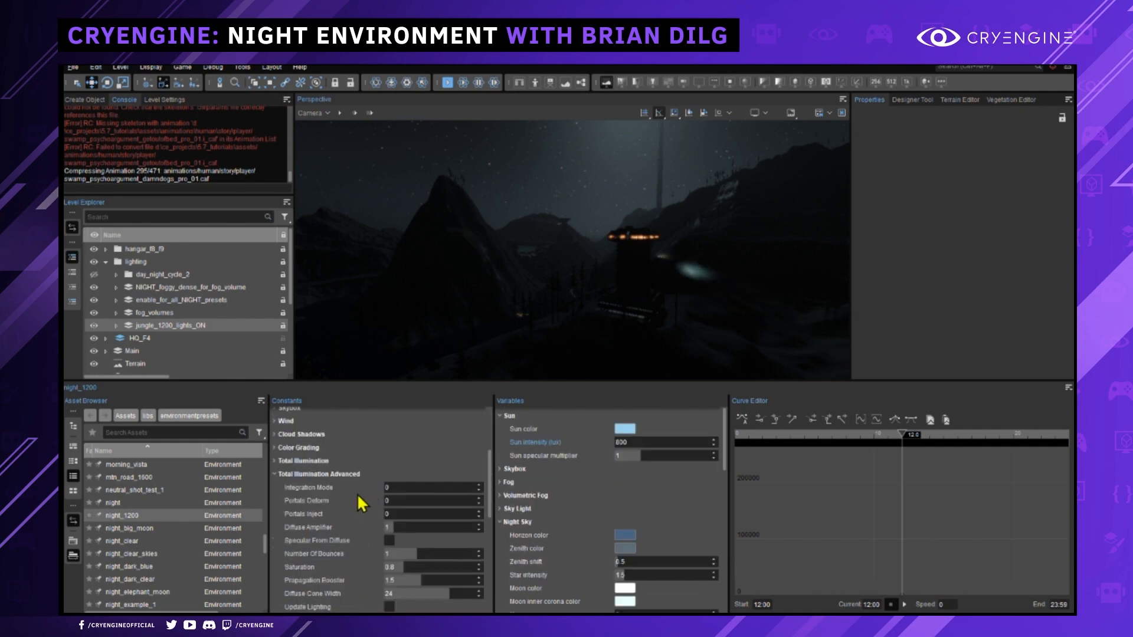
{"action": "left_click", "coordinate": [274, 461]}
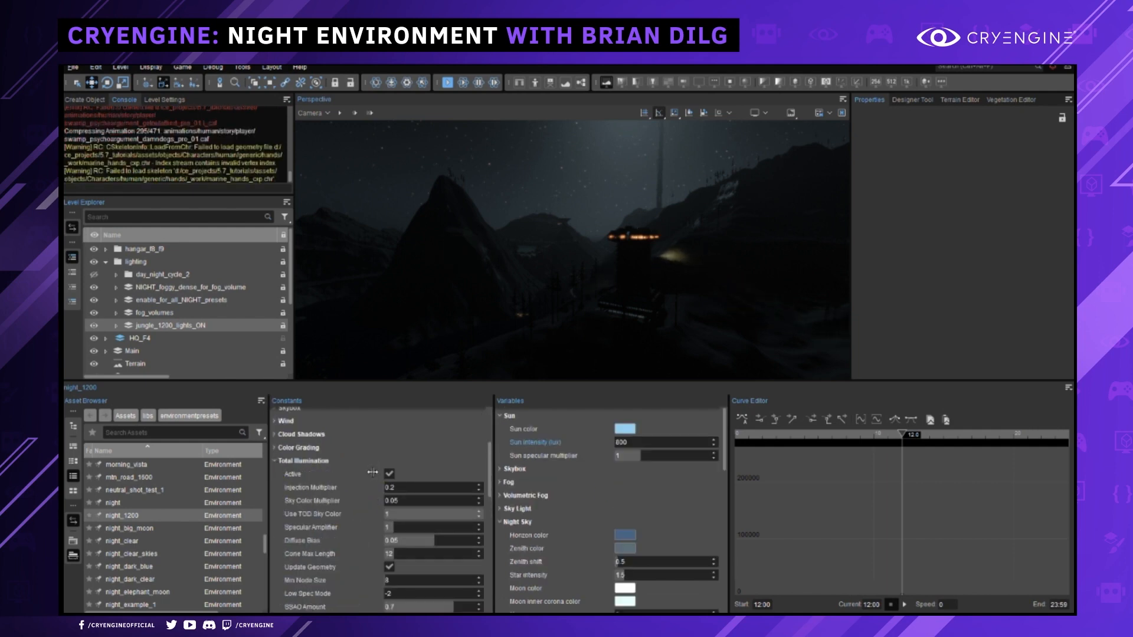
{"action": "right_click_drag", "start_coordinate": [527, 334], "coordinate": [509, 346]}
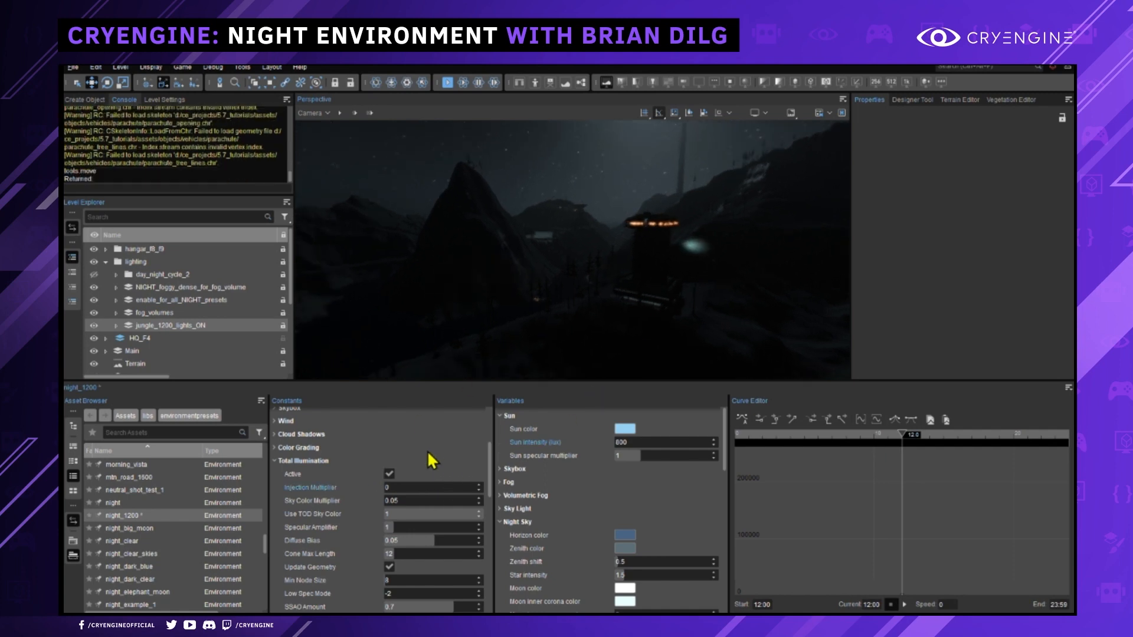
{"action": "left_click", "coordinate": [392, 488]}
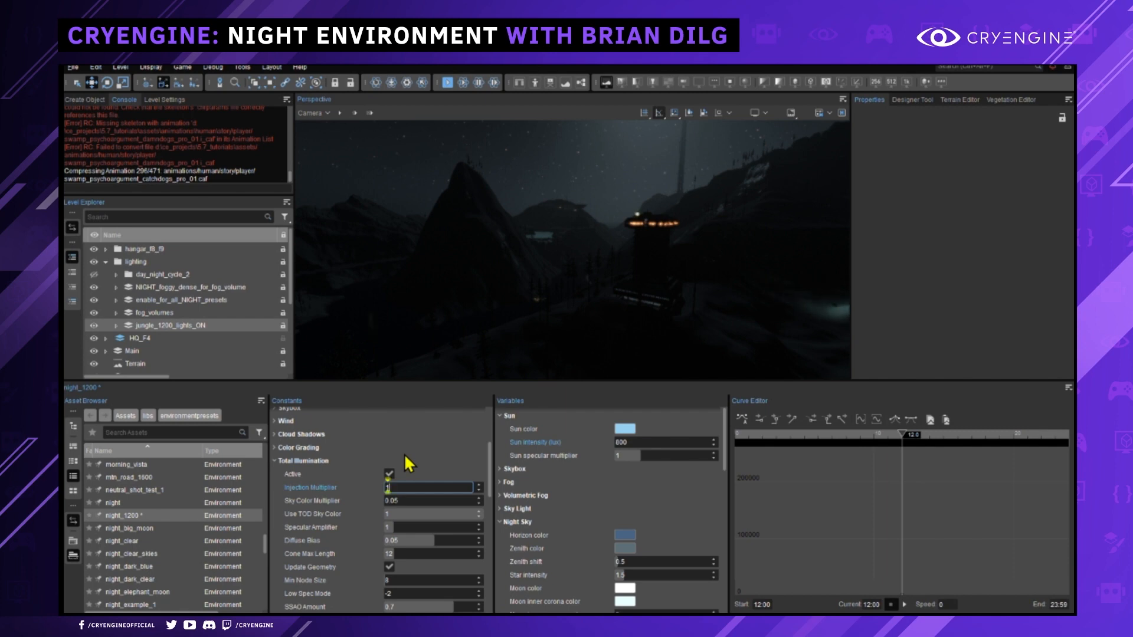
{"action": "type", "text": "1"}
{"action": "key", "text": "Return"}
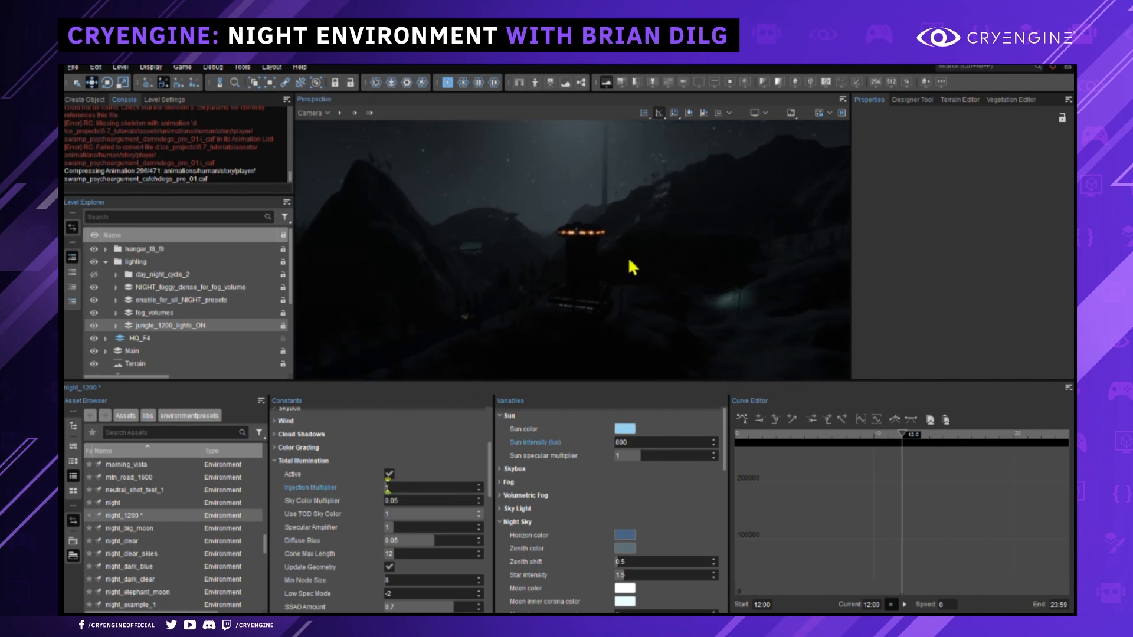
Examine the moonlit sky and mountain shadows around the tower, and review the remaining Total Illumination settings.
{"action": "right_click_drag", "start_coordinate": [634, 271], "coordinate": [633, 294]}
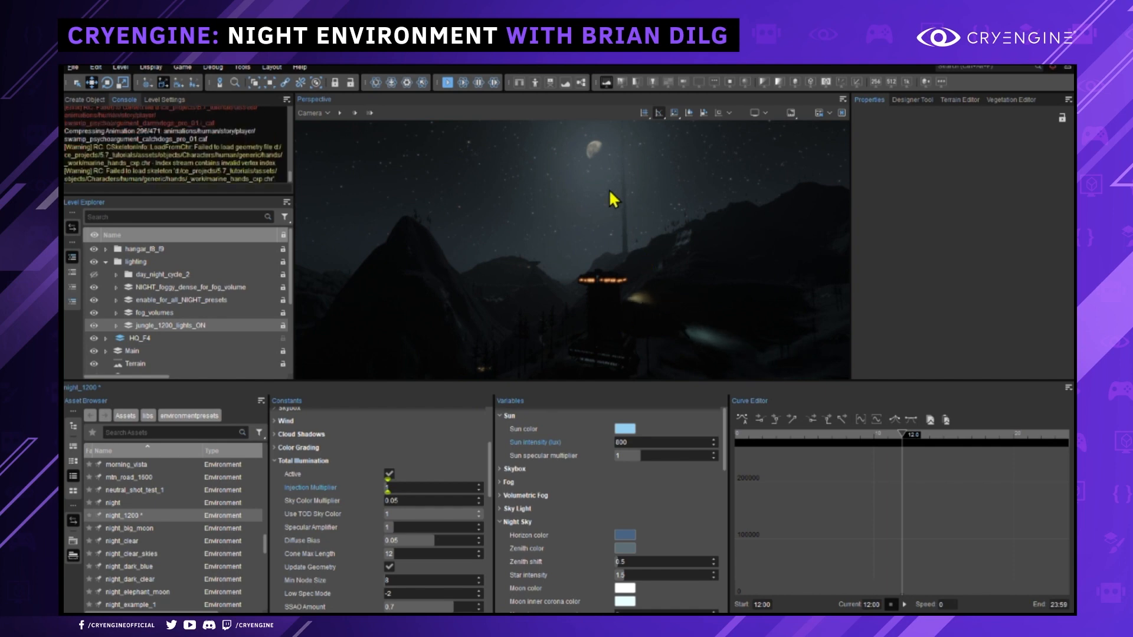
{"action": "right_click_drag", "start_coordinate": [569, 211], "coordinate": [556, 215]}
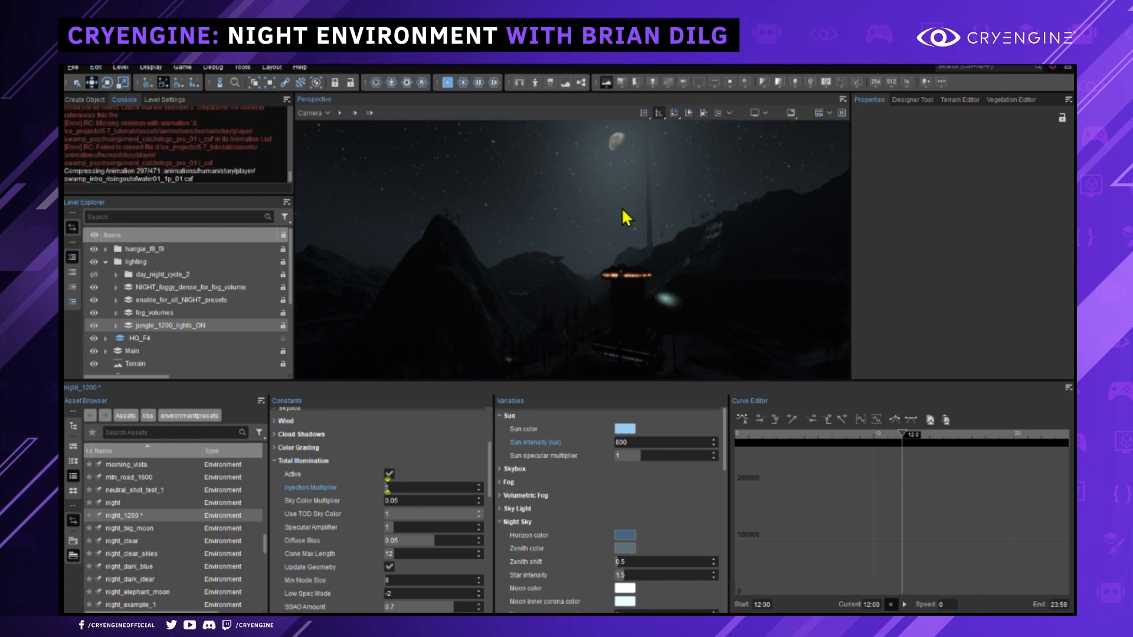
{"action": "right_click_drag", "start_coordinate": [621, 207], "coordinate": [616, 210]}
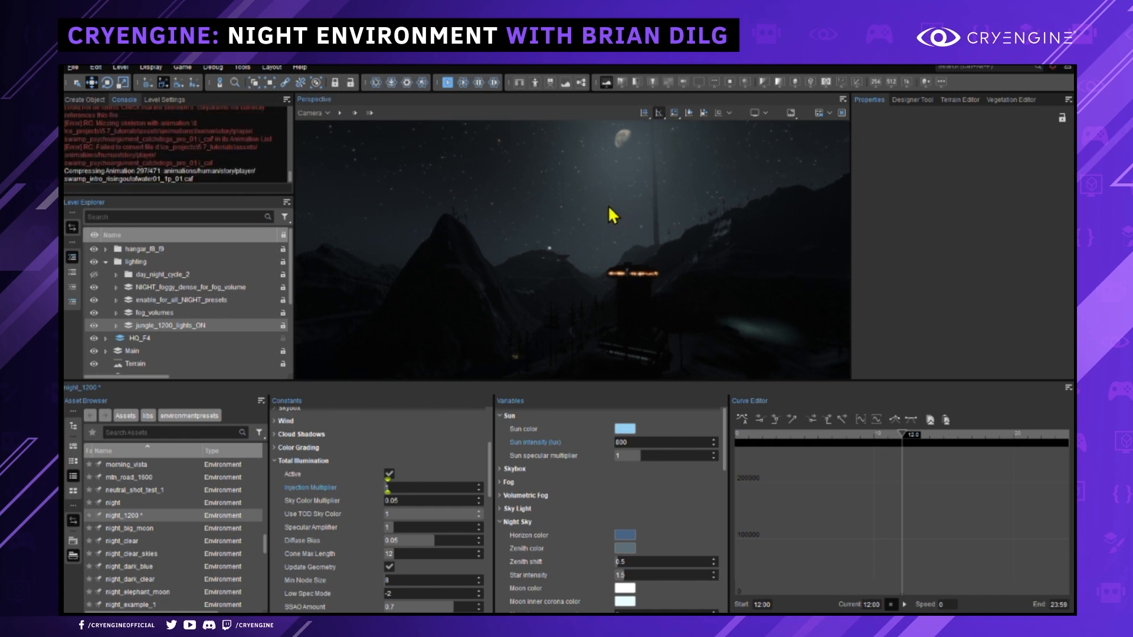
{"action": "right_click_drag", "start_coordinate": [602, 253], "coordinate": [602, 230]}
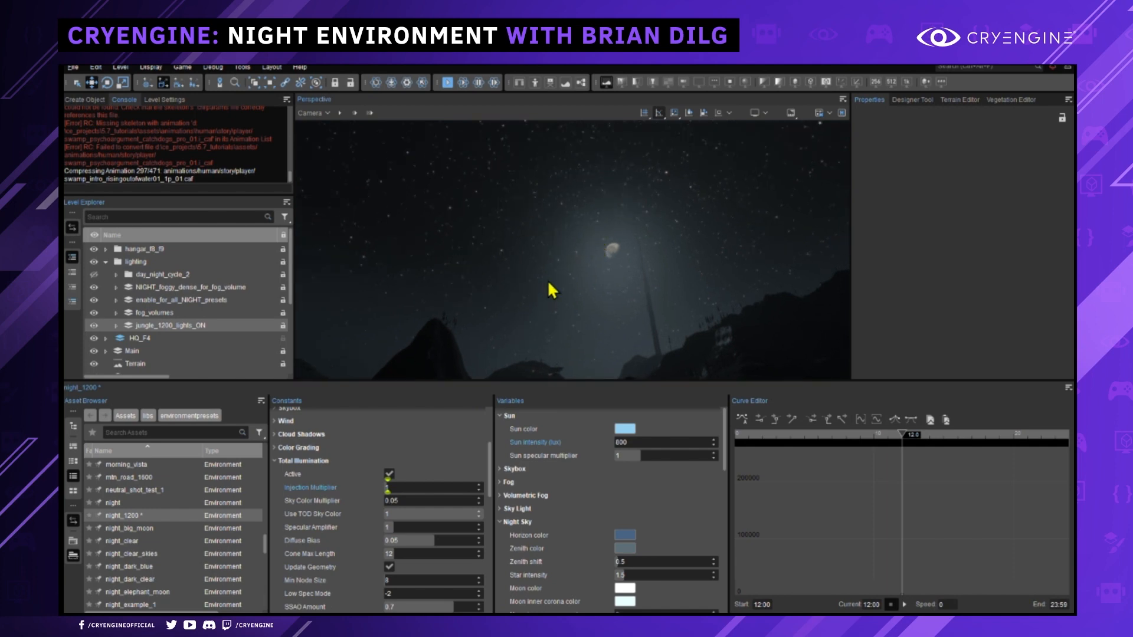
{"action": "right_click_drag", "start_coordinate": [575, 287], "coordinate": [576, 308]}
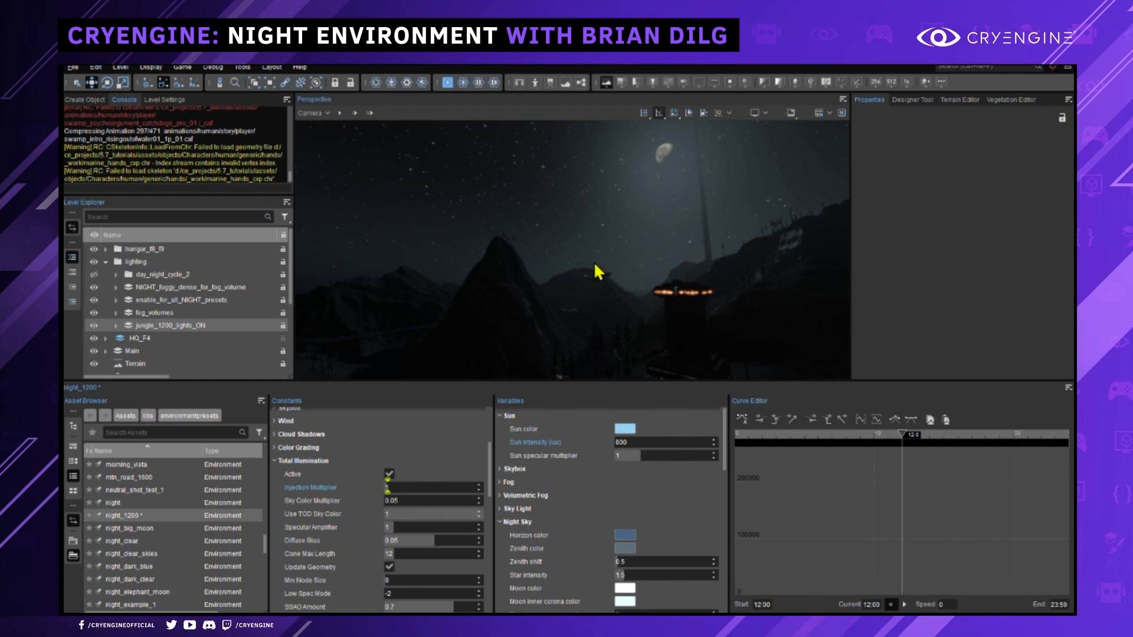
{"action": "mouse_move", "coordinate": [597, 271]}
{"action": "right_mouse_down"}
{"action": "mouse_move", "coordinate": [588, 280]}
{"action": "mouse_move", "coordinate": [596, 268]}
{"action": "right_mouse_up"}
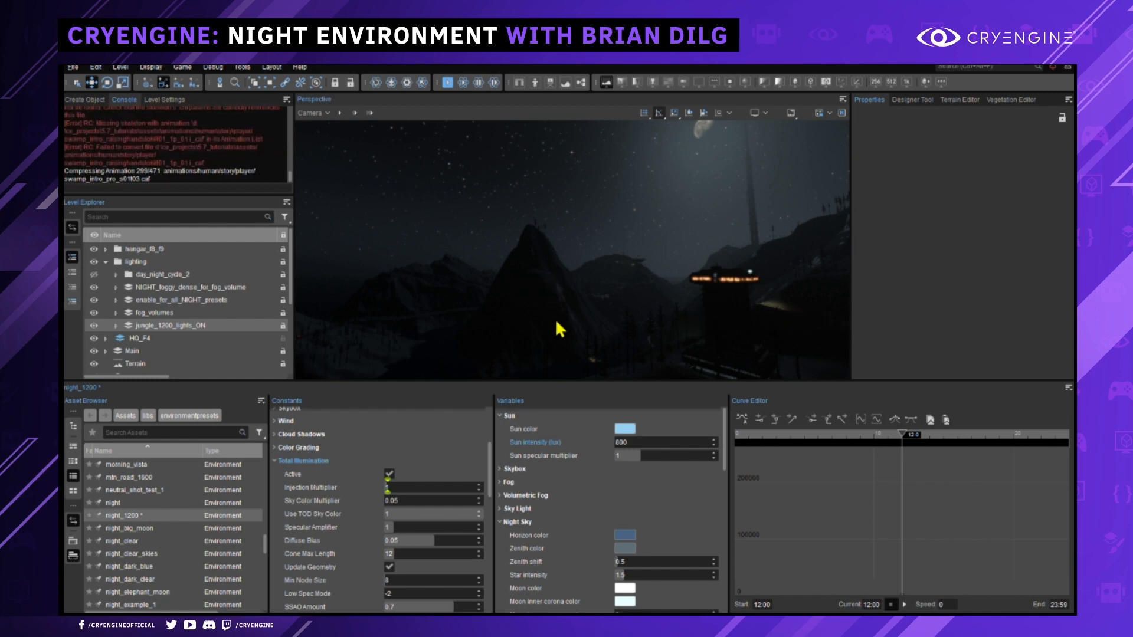
{"action": "scroll", "coordinate": [407, 489], "scroll_direction": "down", "scroll_amount": 4}
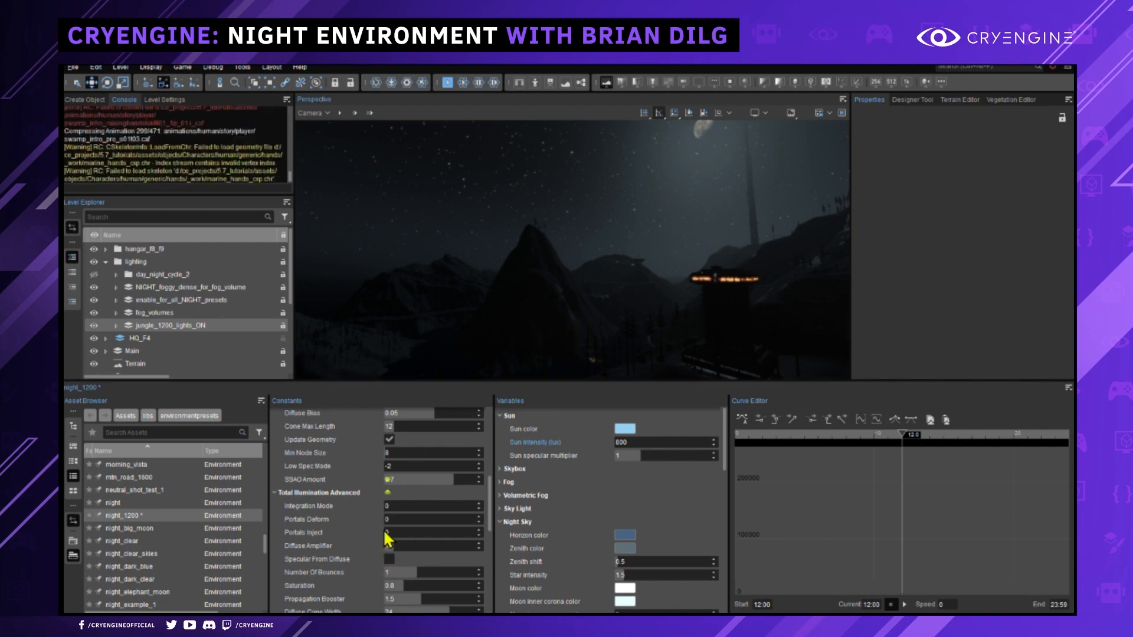
Examine the Total Illumination and Total Illumination Advanced settings of the night_1200 preset, from injection multiplier to voxel options.
{"action": "scroll", "coordinate": [373, 562], "scroll_direction": "down", "scroll_amount": 2}
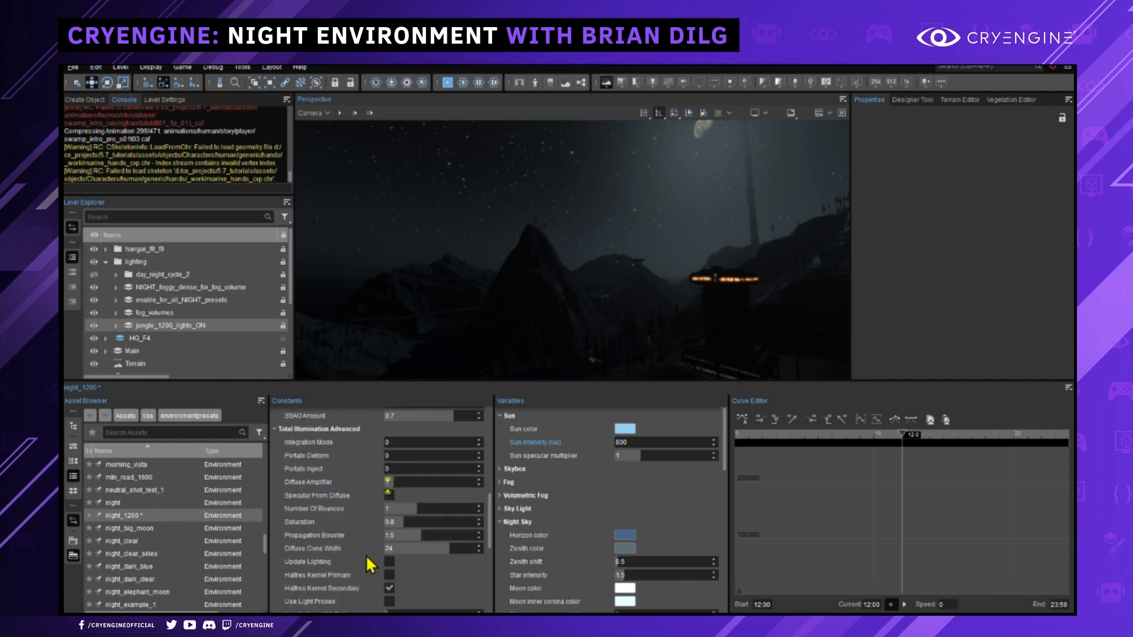
{"action": "scroll", "coordinate": [357, 558], "scroll_direction": "down", "scroll_amount": 2}
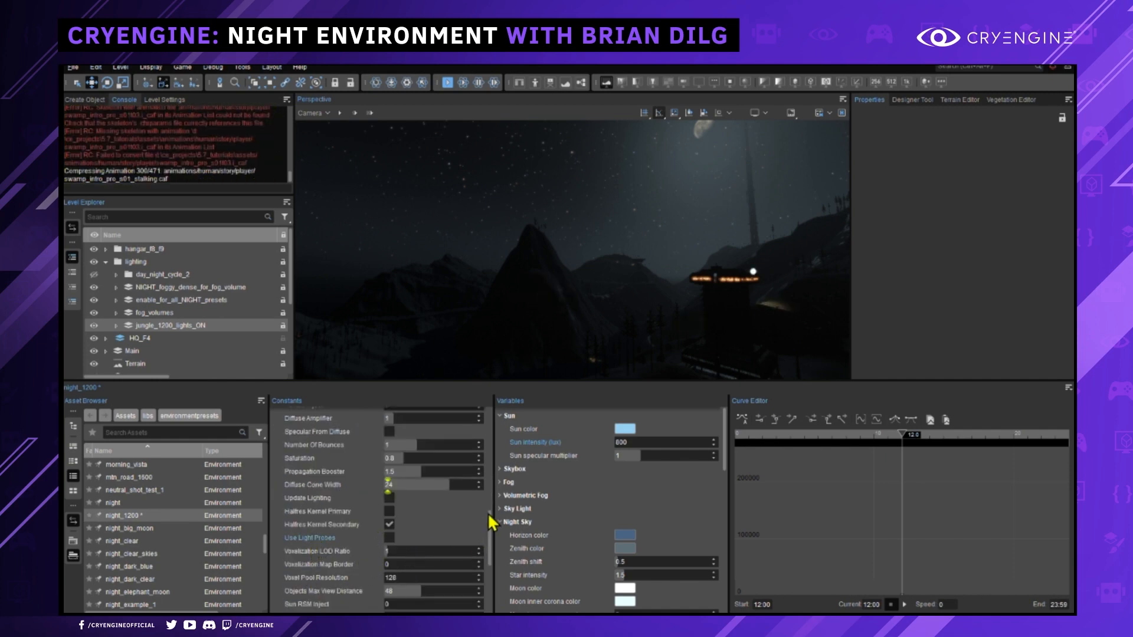
{"action": "left_click", "coordinate": [389, 538]}
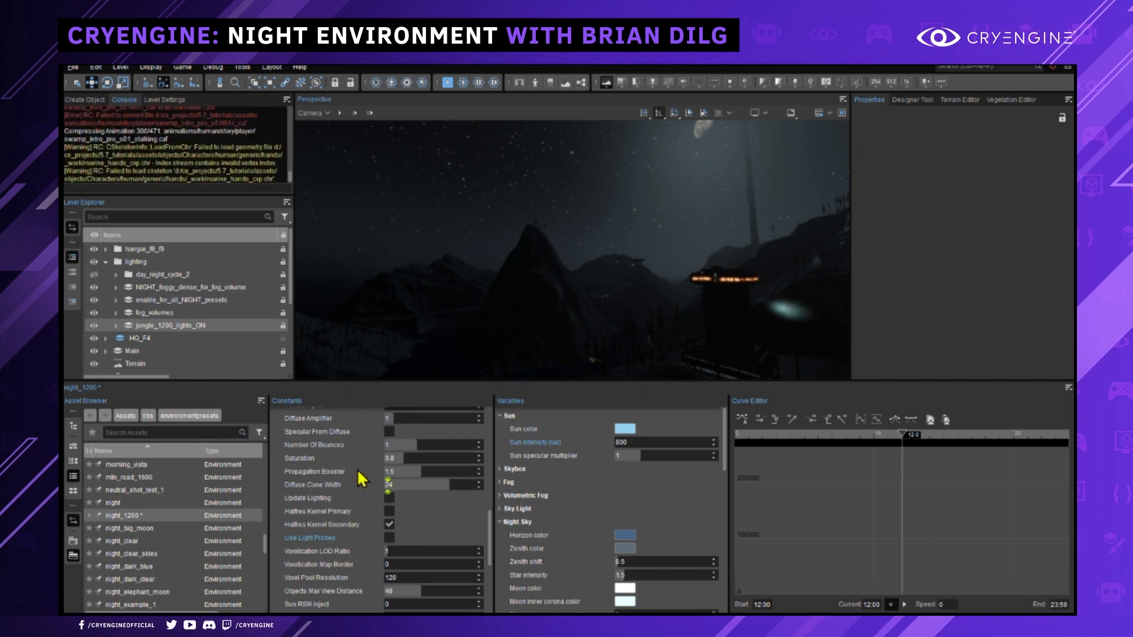
{"action": "scroll", "coordinate": [356, 470], "scroll_direction": "up", "scroll_amount": 5}
{"action": "scroll", "coordinate": [357, 471], "scroll_direction": "up", "scroll_amount": 4}
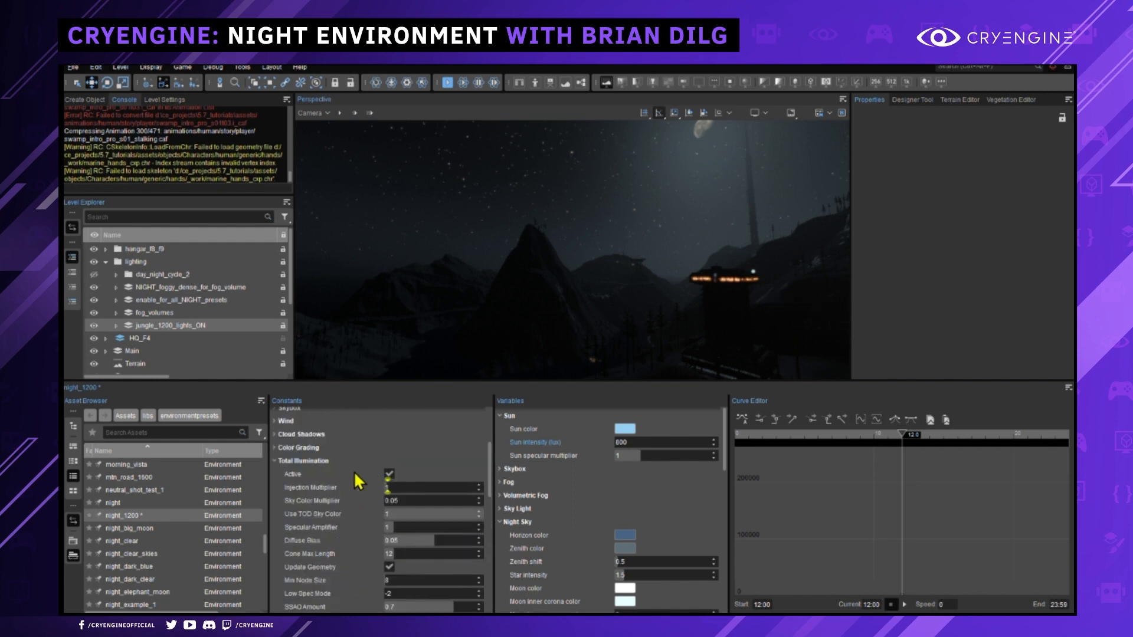
{"action": "scroll", "coordinate": [358, 474], "scroll_direction": "down", "scroll_amount": 3}
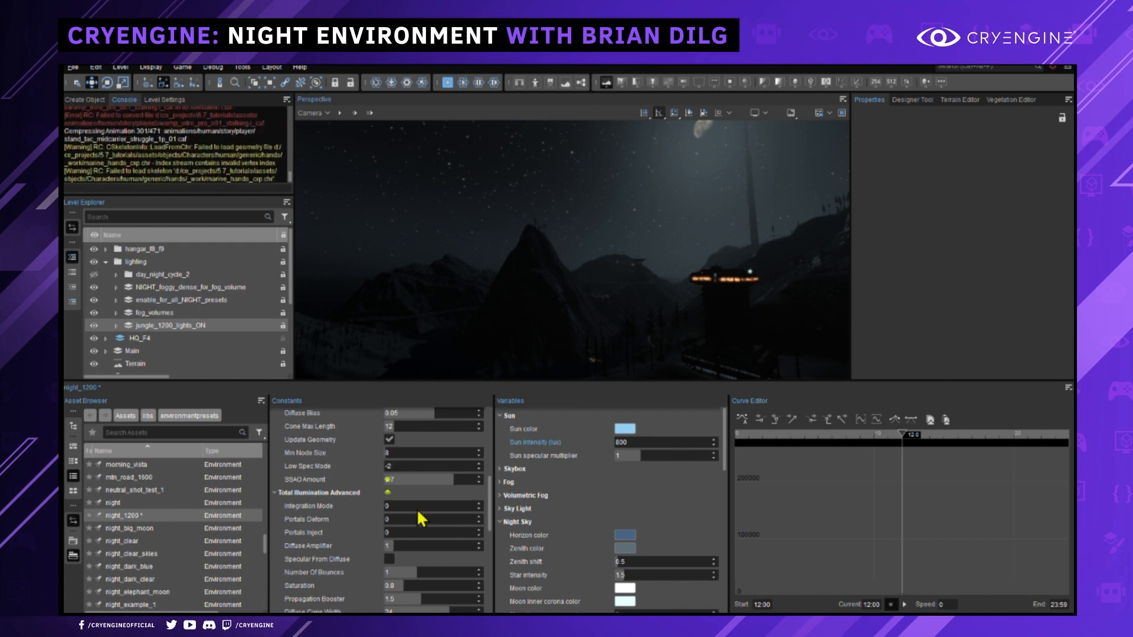
{"action": "scroll", "coordinate": [413, 511], "scroll_direction": "up", "scroll_amount": 2}
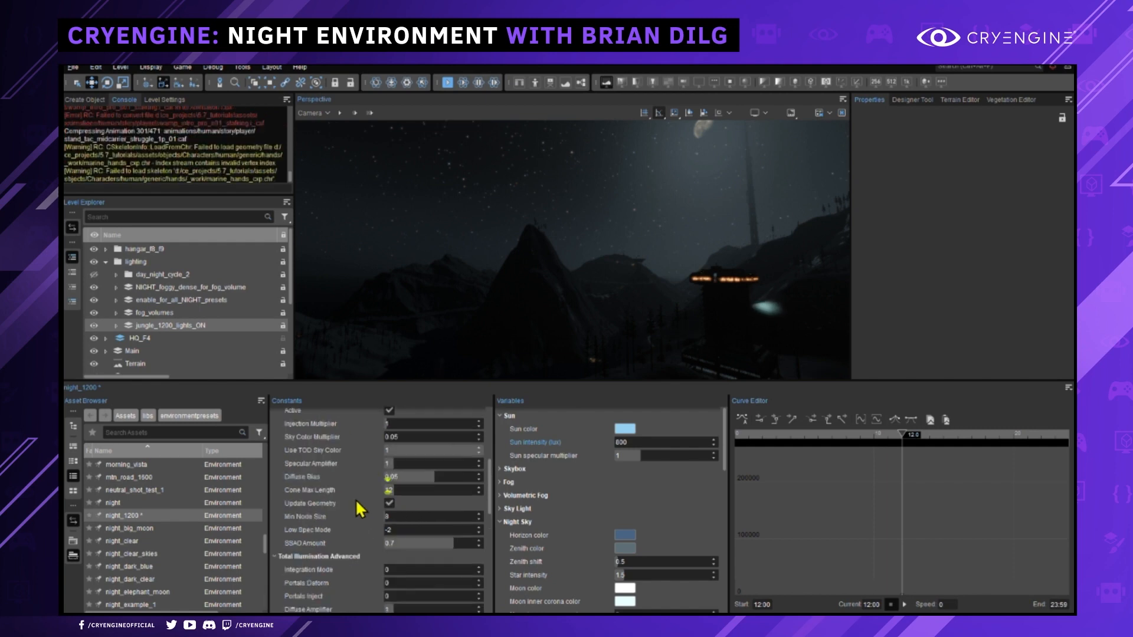
{"action": "scroll", "coordinate": [357, 498], "scroll_direction": "up", "scroll_amount": 2}
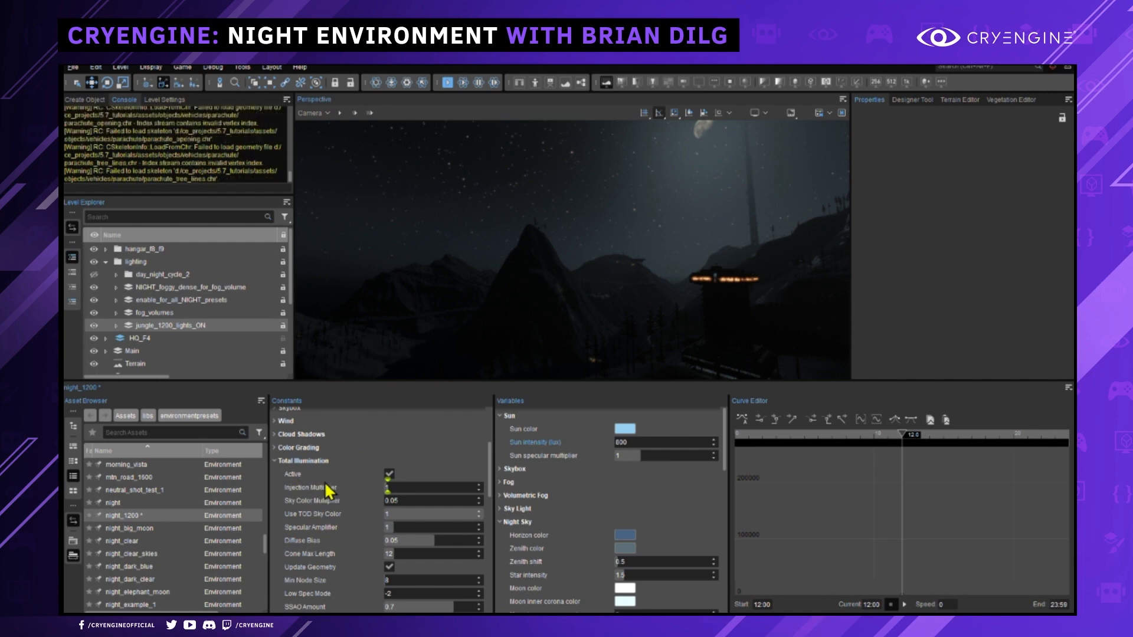
{"action": "scroll", "coordinate": [319, 481], "scroll_direction": "down", "scroll_amount": 2}
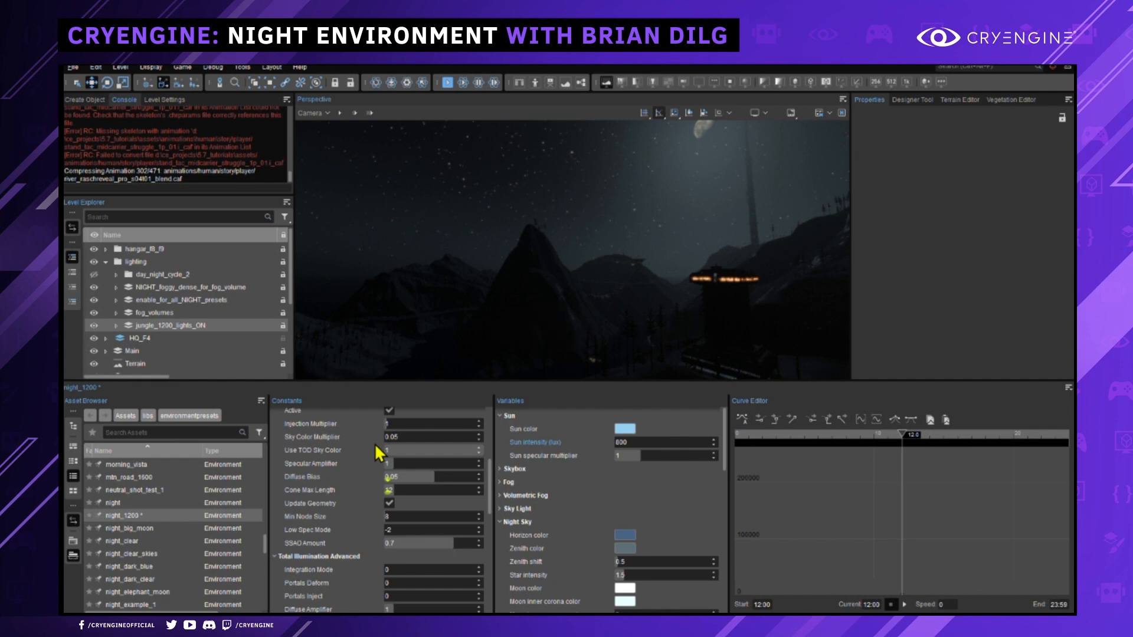
{"action": "scroll", "coordinate": [354, 478], "scroll_direction": "down", "scroll_amount": 4}
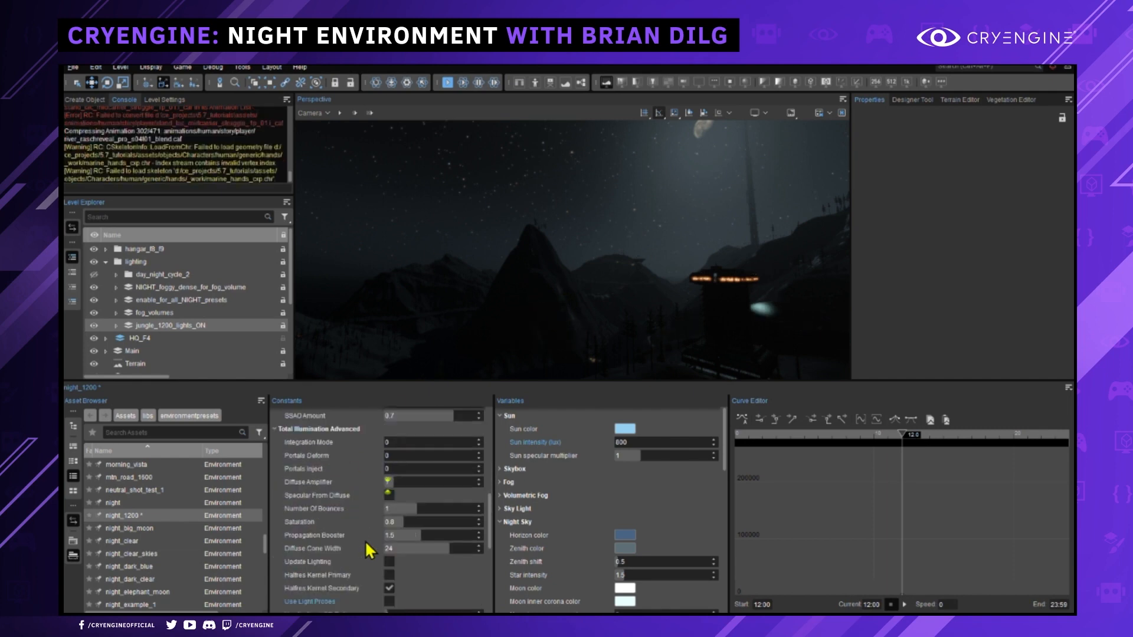
{"action": "scroll", "coordinate": [372, 581], "scroll_direction": "down", "scroll_amount": 2}
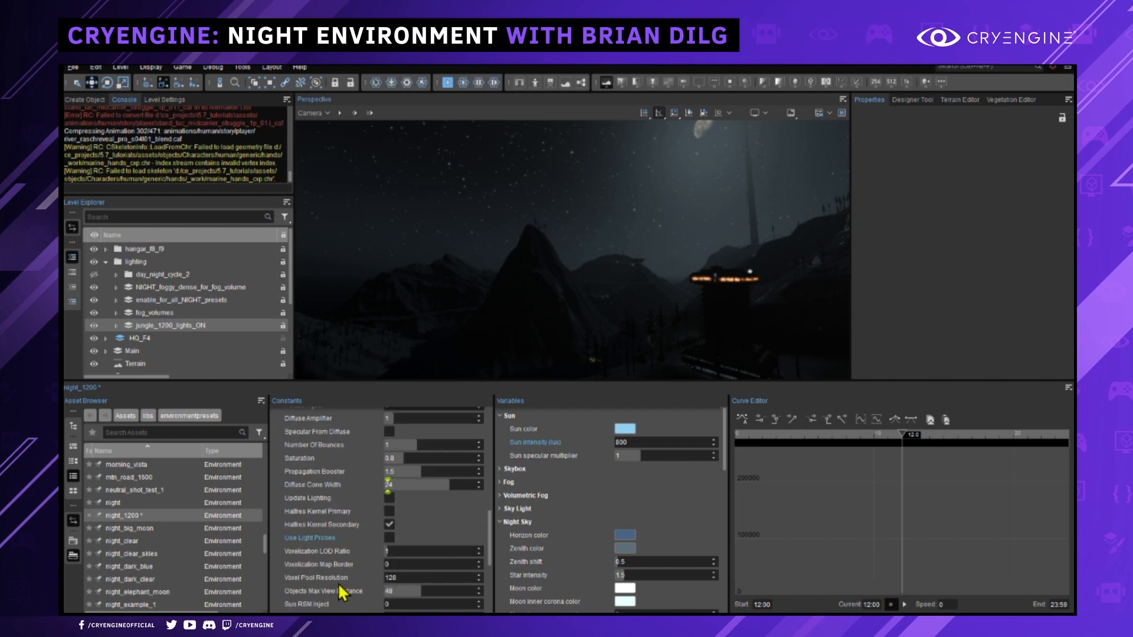
{"action": "scroll", "coordinate": [358, 520], "scroll_direction": "up", "scroll_amount": 10}
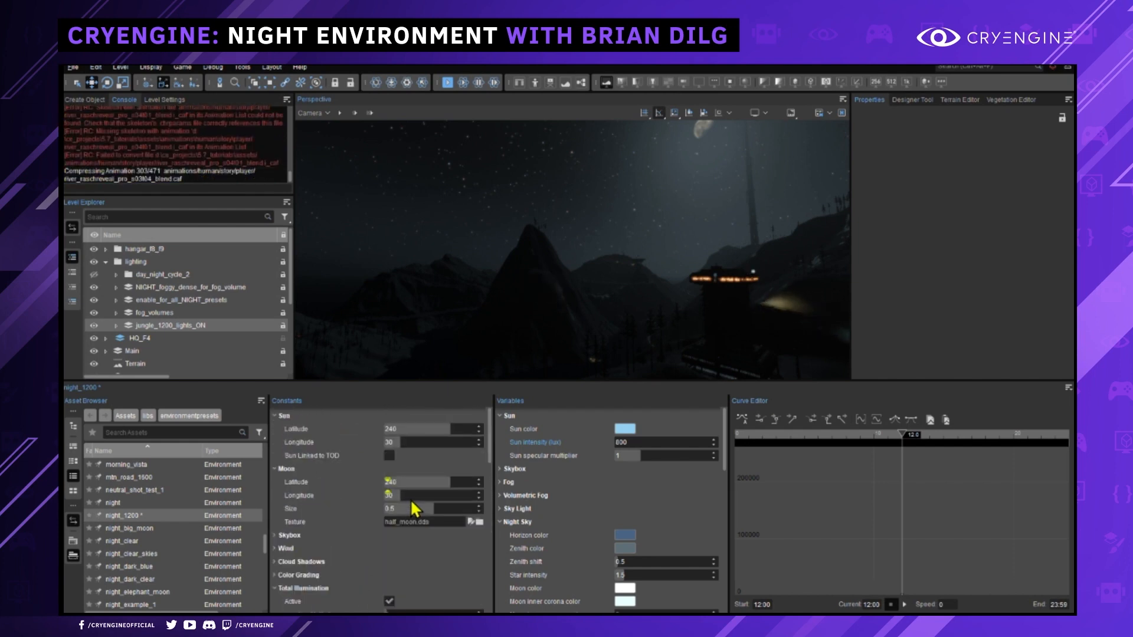
{"action": "scroll", "coordinate": [410, 502], "scroll_direction": "down", "scroll_amount": 4}
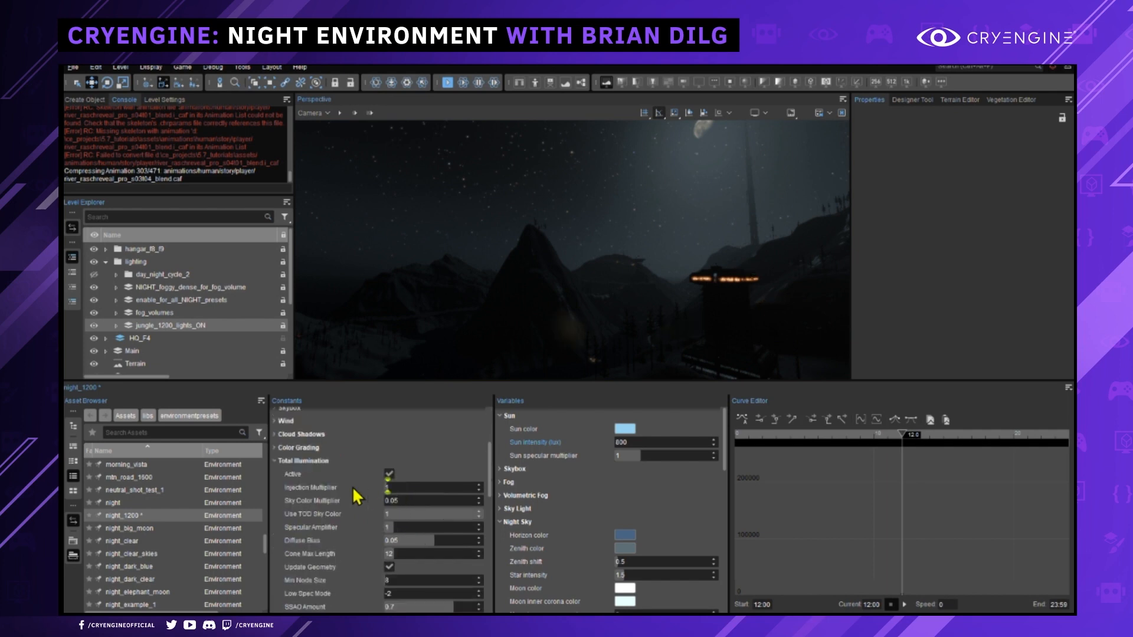
{"action": "scroll", "coordinate": [398, 519], "scroll_direction": "down", "scroll_amount": 2}
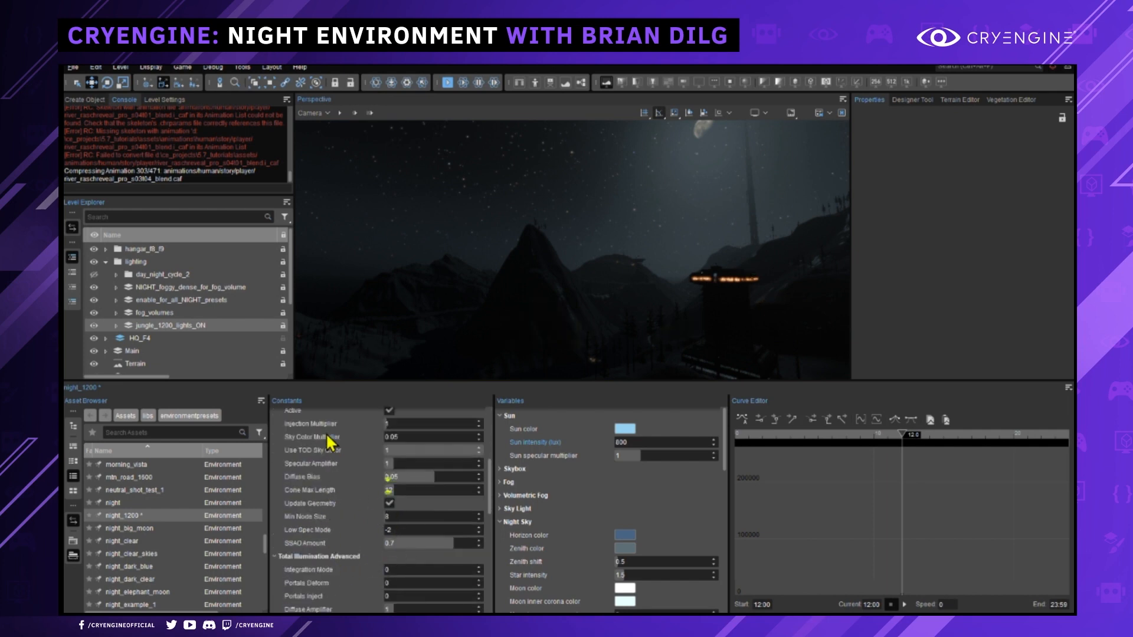
Set the Total Illumination injection multiplier to 32 in night_1200 and bring the view closer to the lit tower.
{"action": "scroll", "coordinate": [349, 457], "scroll_direction": "up", "scroll_amount": 2}
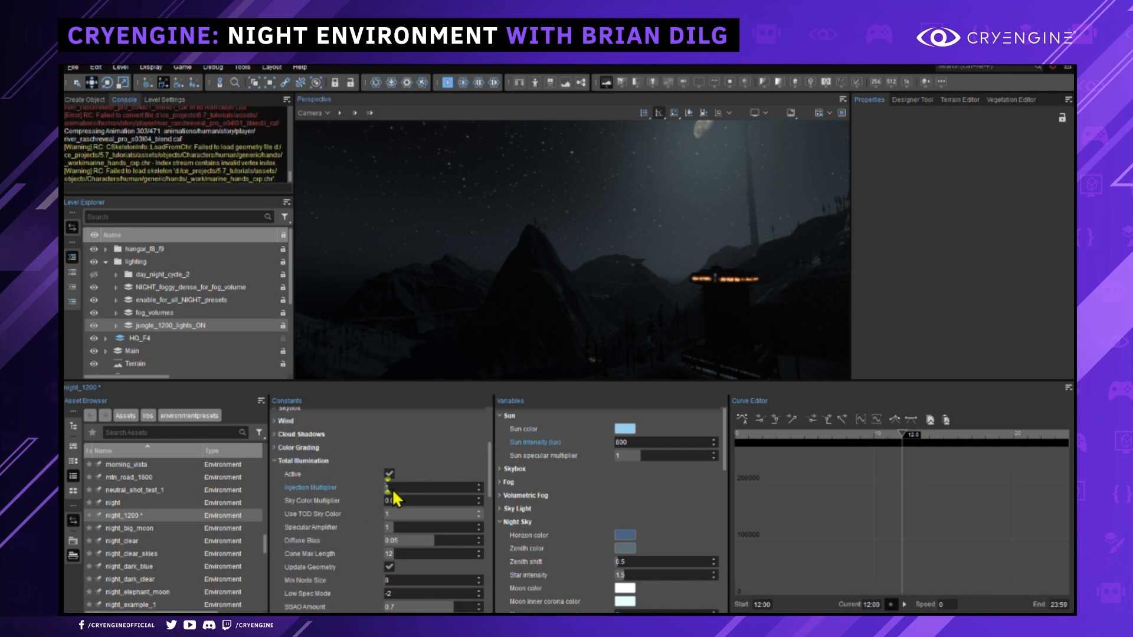
{"action": "left_click", "coordinate": [416, 487]}
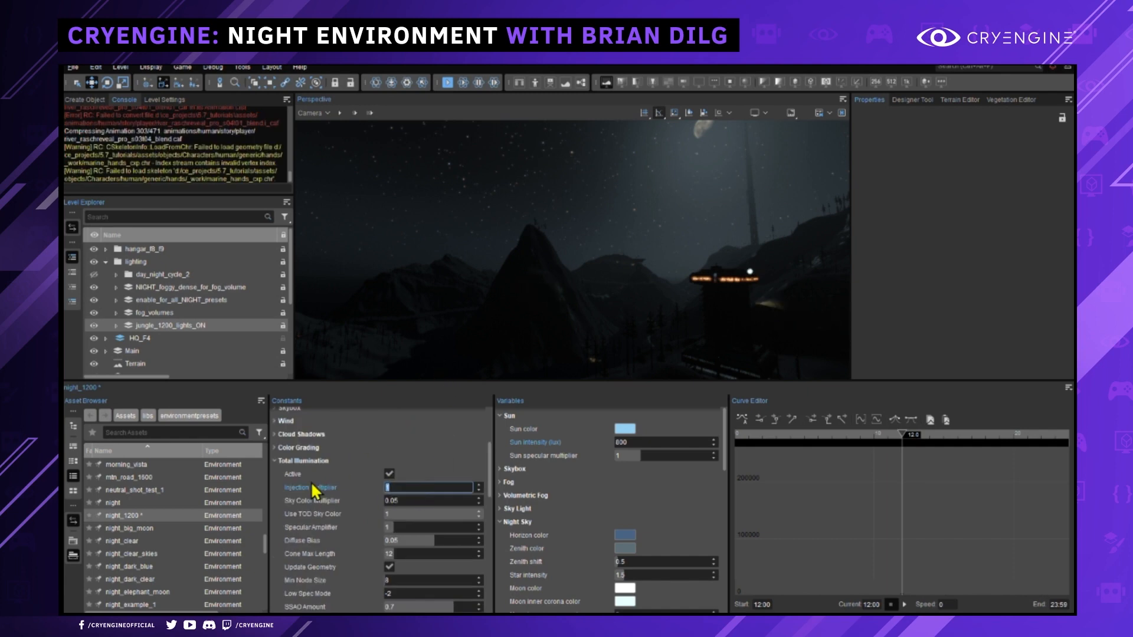
{"action": "type", "text": "32"}
{"action": "key", "text": "Return"}
{"action": "scroll", "coordinate": [316, 490], "scroll_direction": "up", "scroll_amount": 2}
{"action": "right_click_drag", "start_coordinate": [594, 319], "coordinate": [721, 350]}
{"action": "key", "text": "w"}
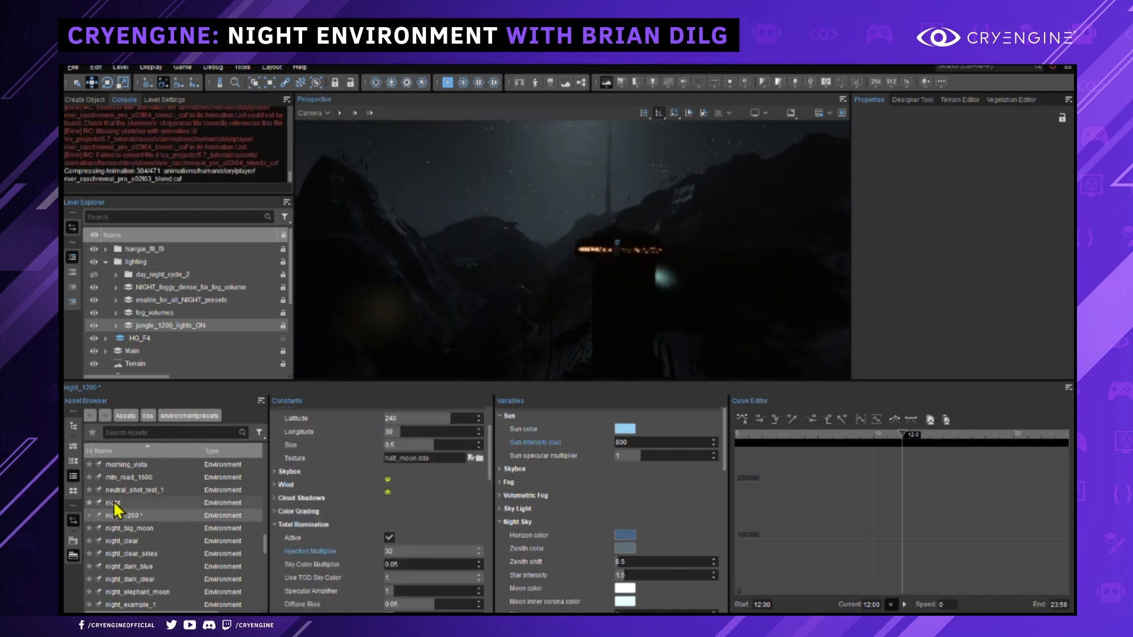
Load the day_1200 environment preset and fly the camera past the tower to the hillside beside the water.
{"action": "scroll", "coordinate": [127, 505], "scroll_direction": "up", "scroll_amount": 5}
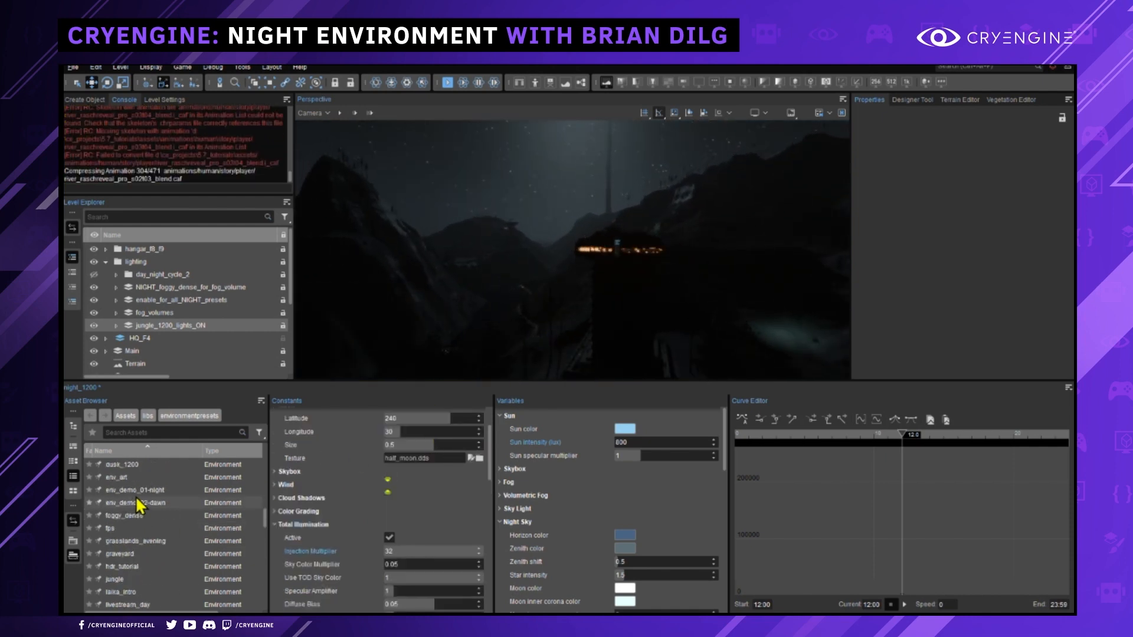
{"action": "scroll", "coordinate": [144, 519], "scroll_direction": "up", "scroll_amount": 3}
{"action": "scroll", "coordinate": [137, 523], "scroll_direction": "up", "scroll_amount": 2}
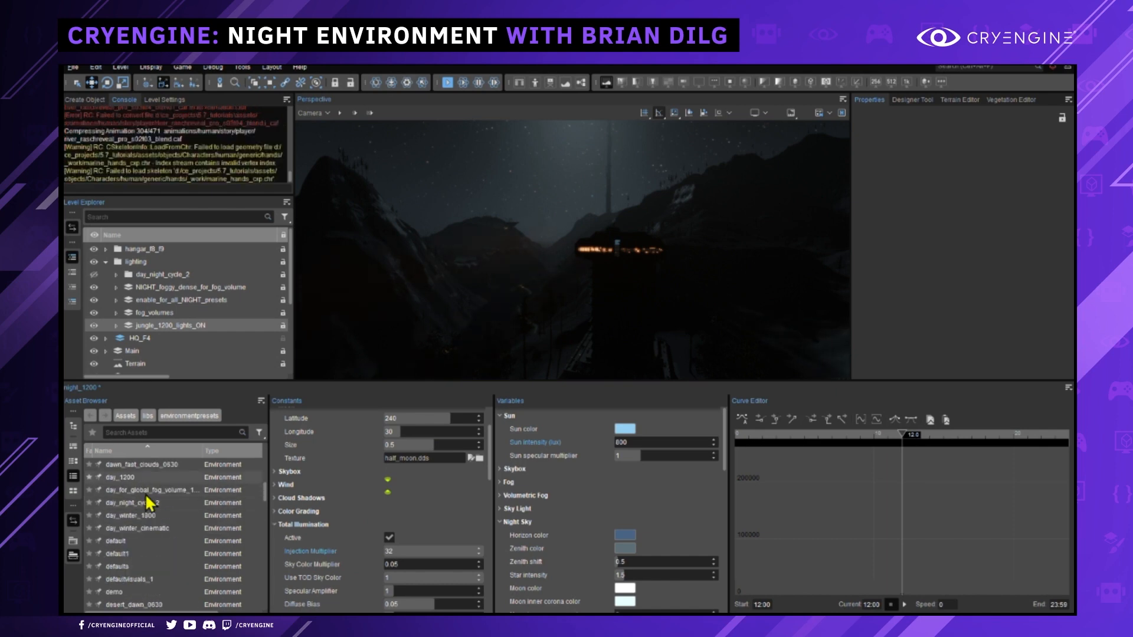
{"action": "double_click", "coordinate": [156, 477]}
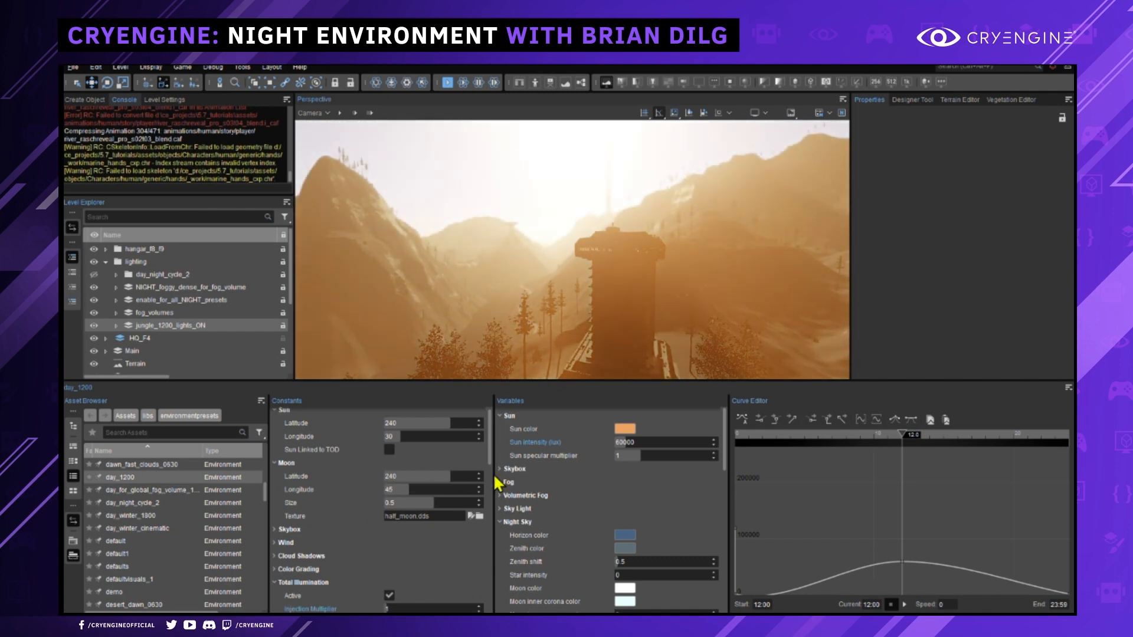
{"action": "key", "text": "w"}
{"action": "right_click_drag", "start_coordinate": [646, 330], "coordinate": [620, 460]}
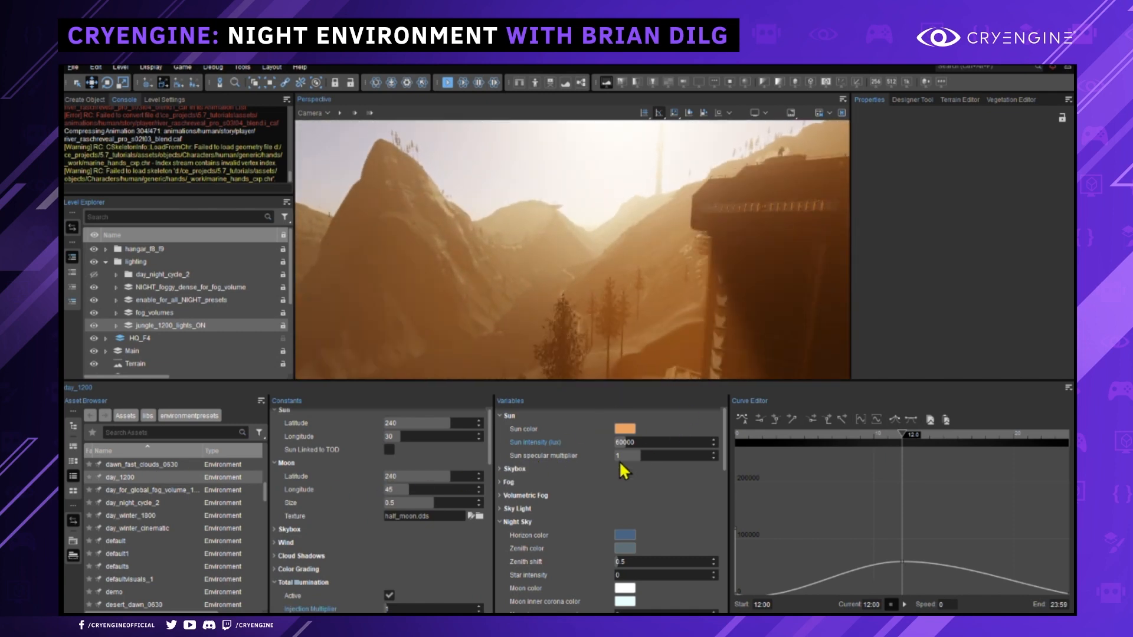
{"action": "right_click_drag", "start_coordinate": [636, 315], "coordinate": [460, 333]}
{"action": "key", "text": "w"}
{"action": "key", "text": "w"}
{"action": "mouse_move", "coordinate": [528, 313]}
{"action": "right_mouse_down"}
{"action": "mouse_move", "coordinate": [519, 318]}
{"action": "mouse_move", "coordinate": [528, 313]}
{"action": "right_mouse_up"}
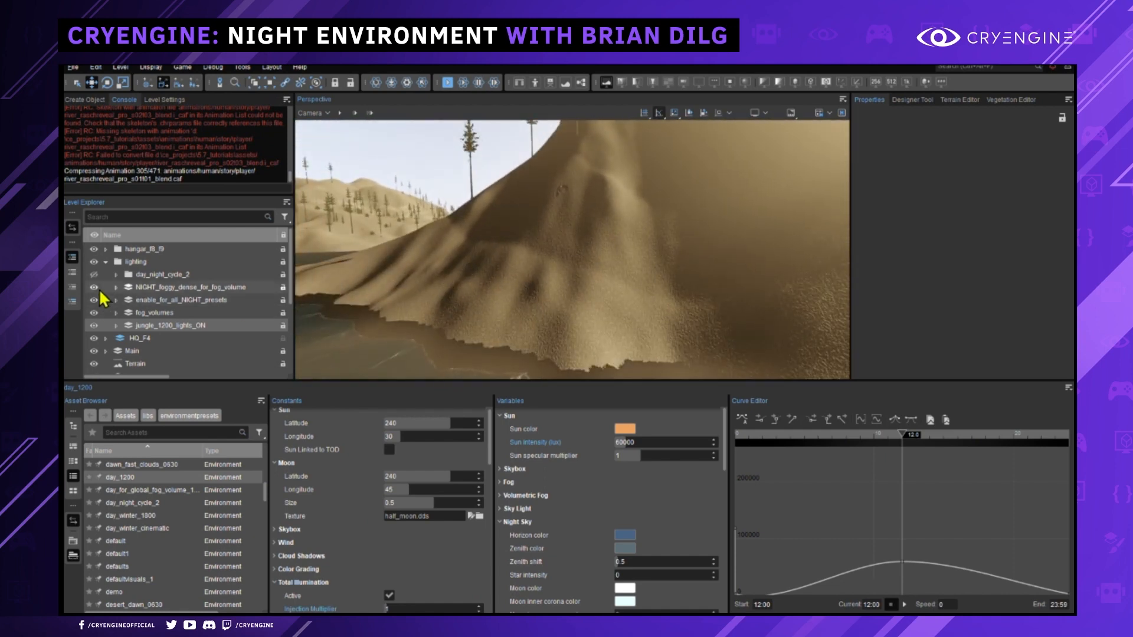
Hide the NIGHT_foggy_dense_for_fog_volume and fog_volumes layers and move the camera to the shaded slope by the river.
{"action": "left_click", "coordinate": [94, 287]}
{"action": "left_click", "coordinate": [93, 313]}
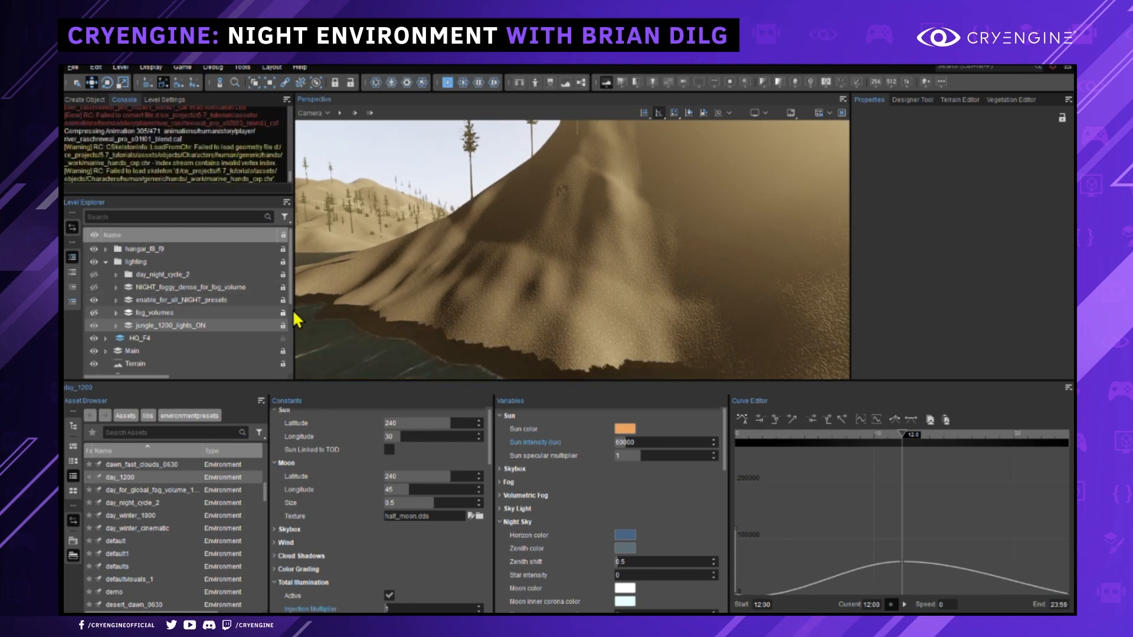
{"action": "right_click_drag", "start_coordinate": [298, 316], "coordinate": [283, 311]}
{"action": "right_click_drag", "start_coordinate": [472, 284], "coordinate": [531, 280]}
{"action": "scroll", "coordinate": [479, 286], "scroll_direction": "up", "scroll_amount": 2}
{"action": "scroll", "coordinate": [490, 272], "scroll_direction": "up", "scroll_amount": 1}
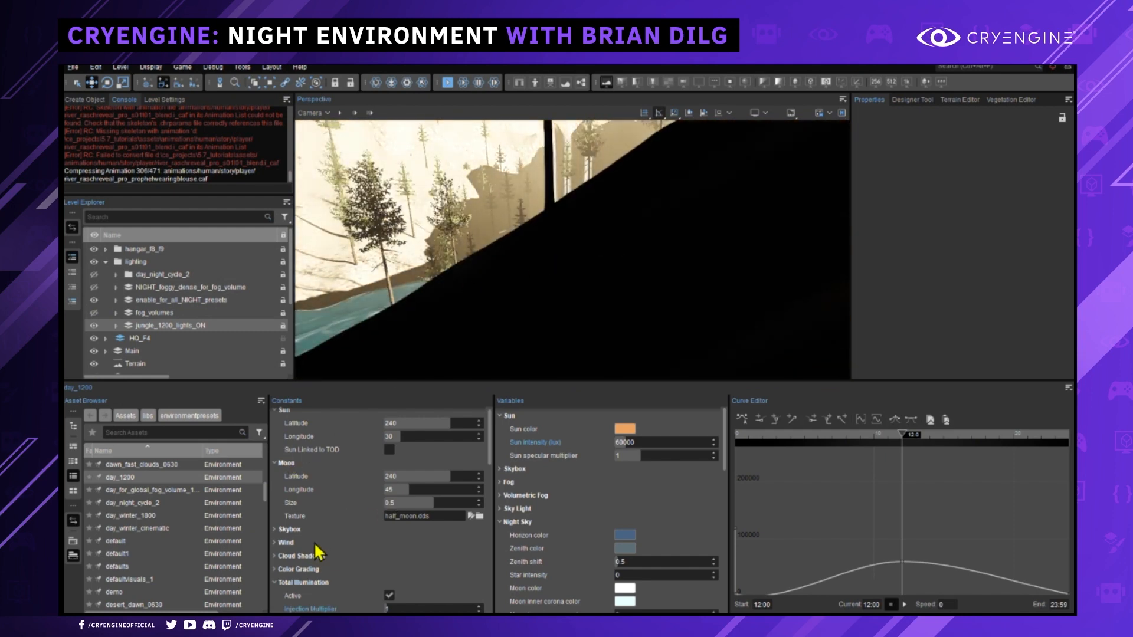
Raise day_1200's injection multiplier to about 20 and switch Total Illumination off and on to compare the shaded slope.
{"action": "scroll", "coordinate": [392, 490], "scroll_direction": "down", "scroll_amount": 3}
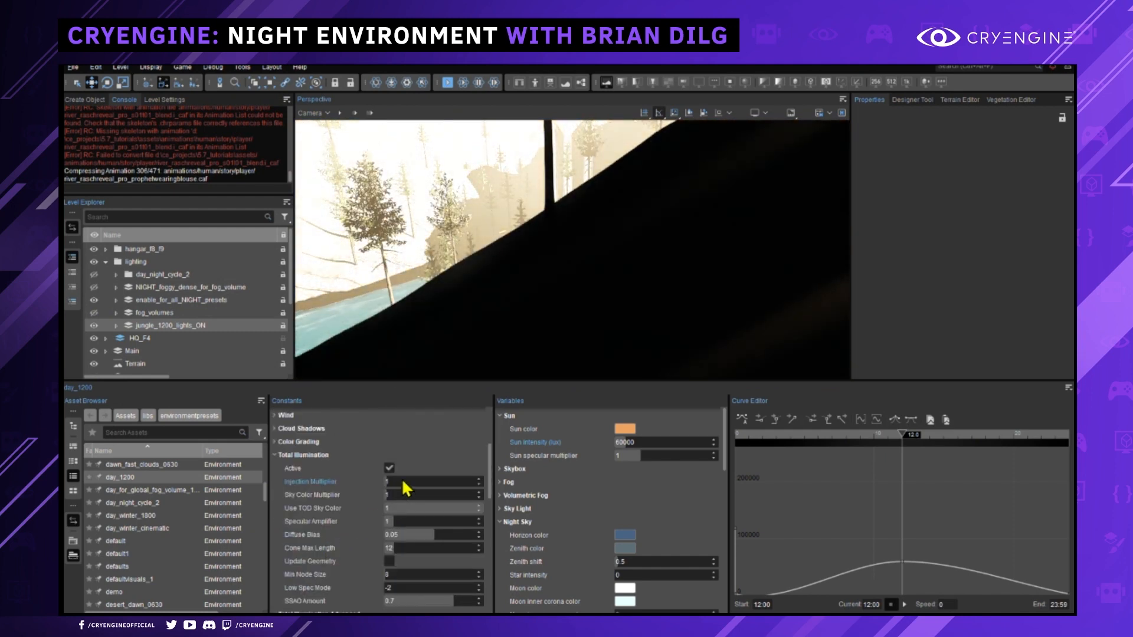
{"action": "left_click_drag", "start_coordinate": [405, 481], "coordinate": [434, 486]}
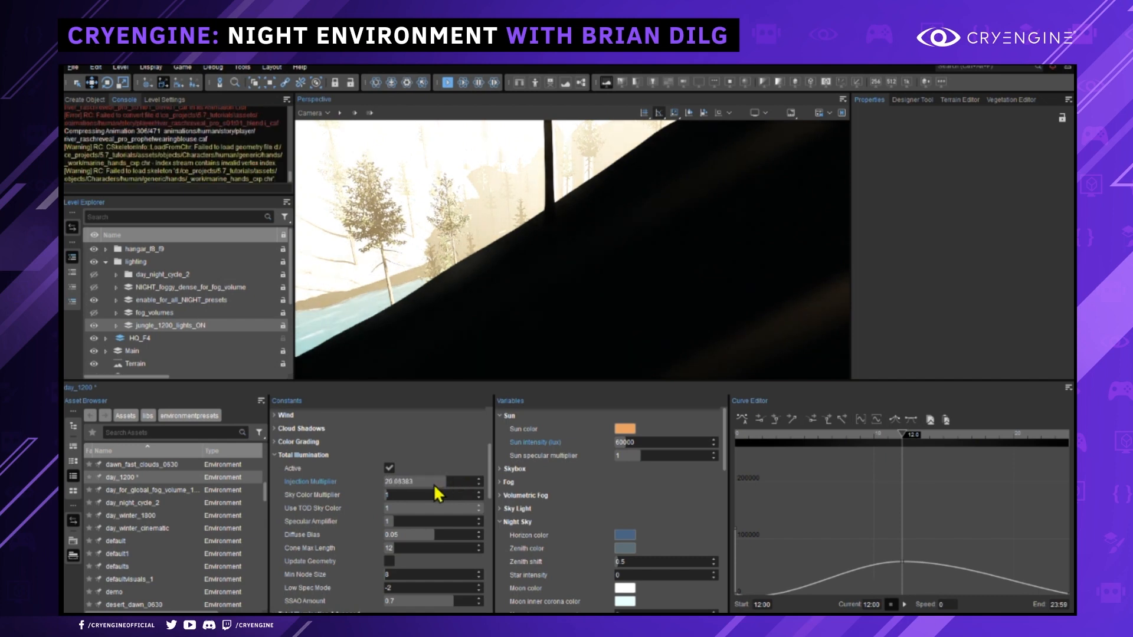
{"action": "left_click", "coordinate": [389, 468]}
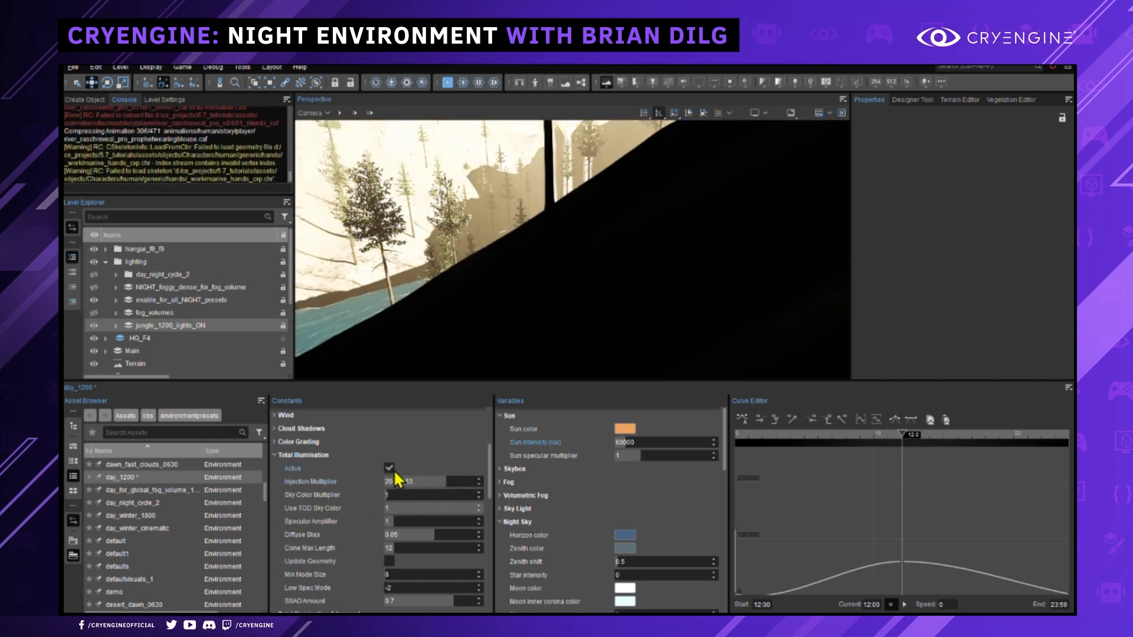
{"action": "left_click", "coordinate": [389, 467]}
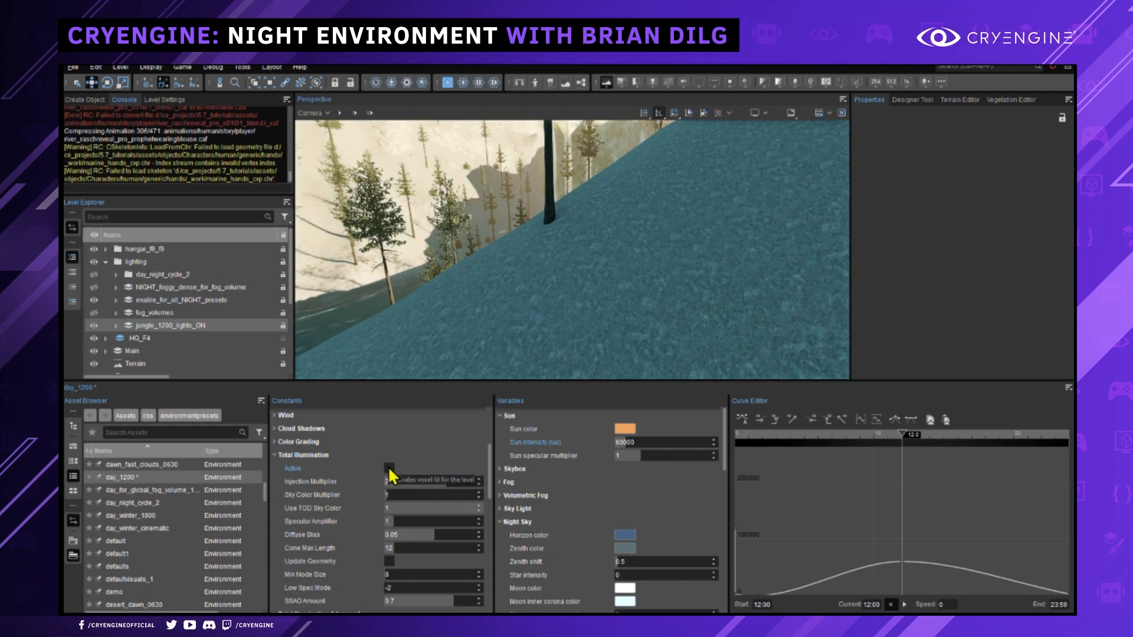
{"action": "left_click", "coordinate": [388, 467]}
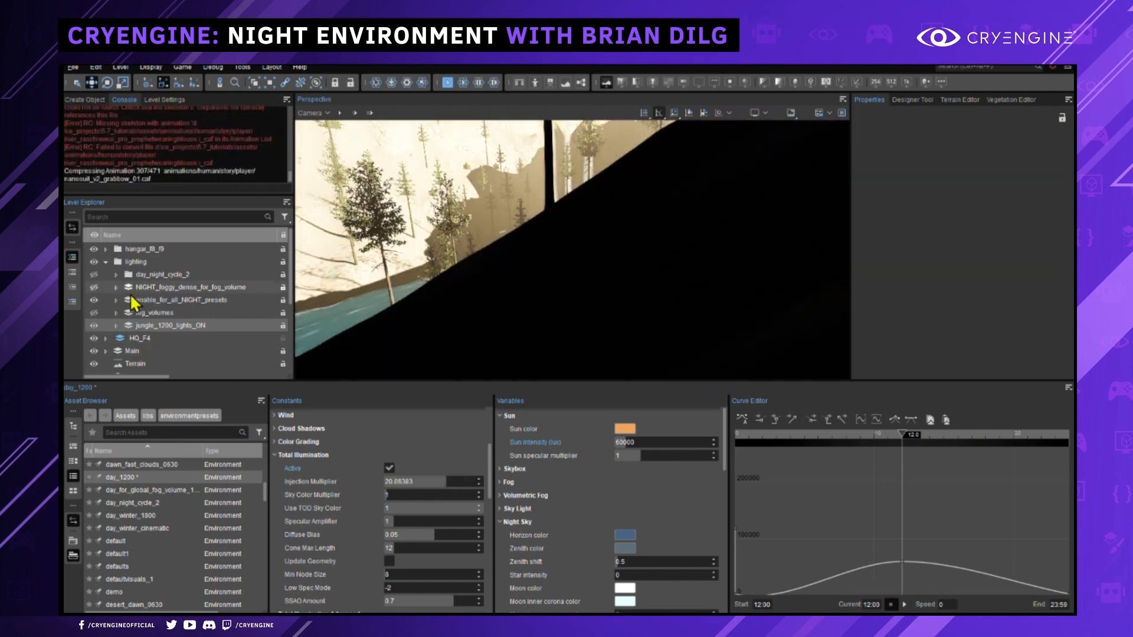
Hide the jungle_1200_lights_ON and enable_for_all_NIGHT_presets layers and reframe the view on the shadowed ridge with the tree.
{"action": "left_click", "coordinate": [93, 325]}
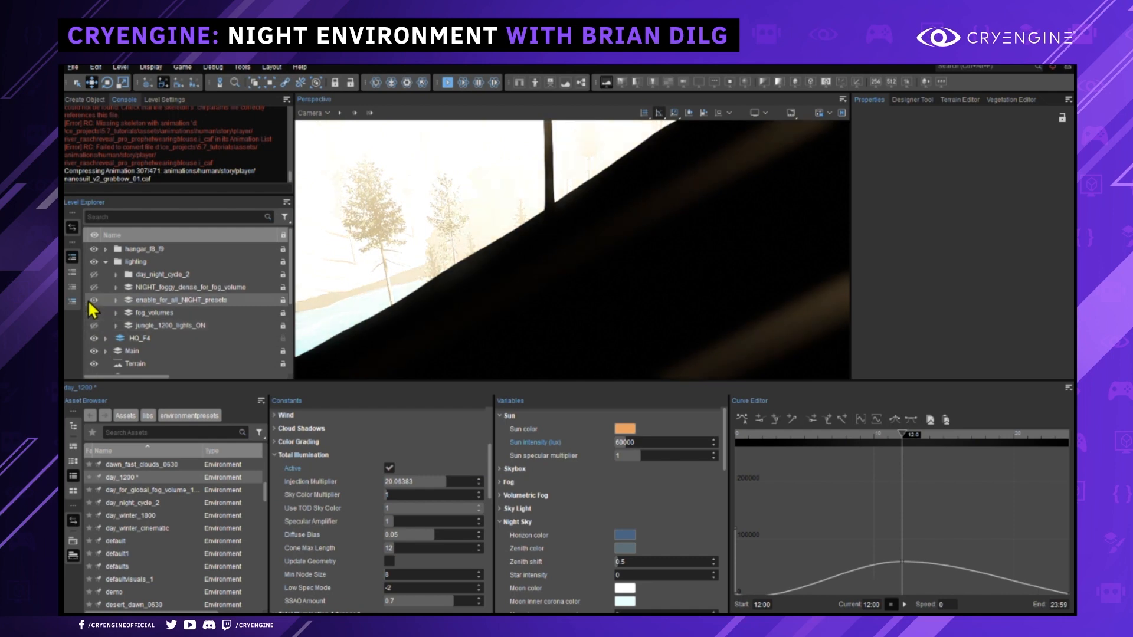
{"action": "left_click", "coordinate": [90, 301]}
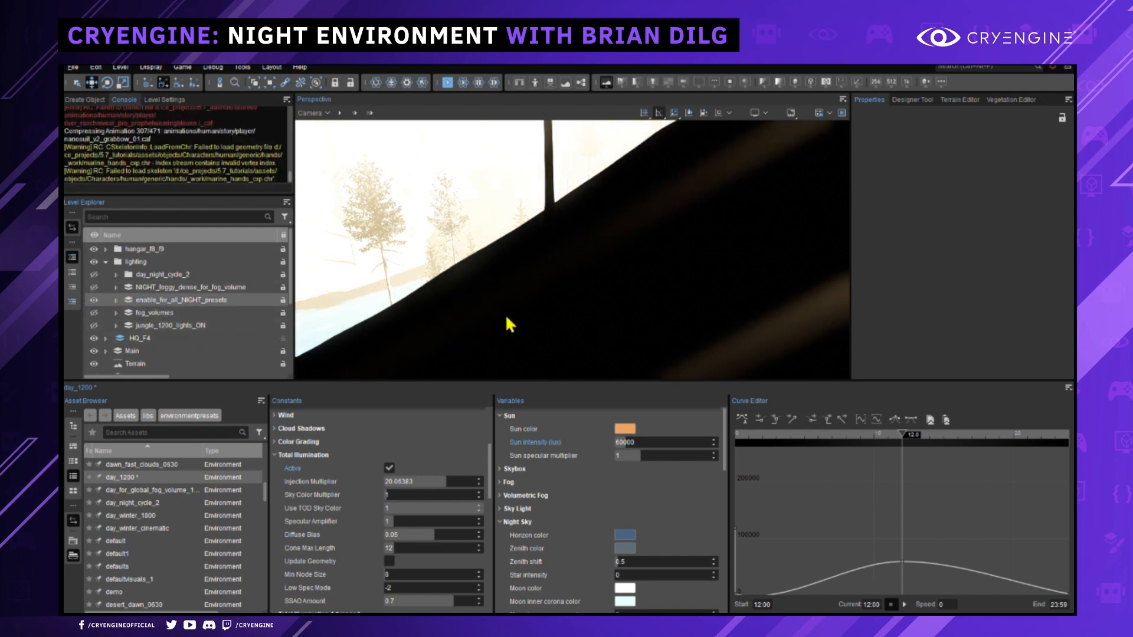
{"action": "right_click_drag", "start_coordinate": [506, 318], "coordinate": [537, 343]}
Set the Total Illumination injection multiplier to 1 in the day_1200 preset.
{"action": "double_click", "coordinate": [426, 482]}
{"action": "type", "text": "1"}
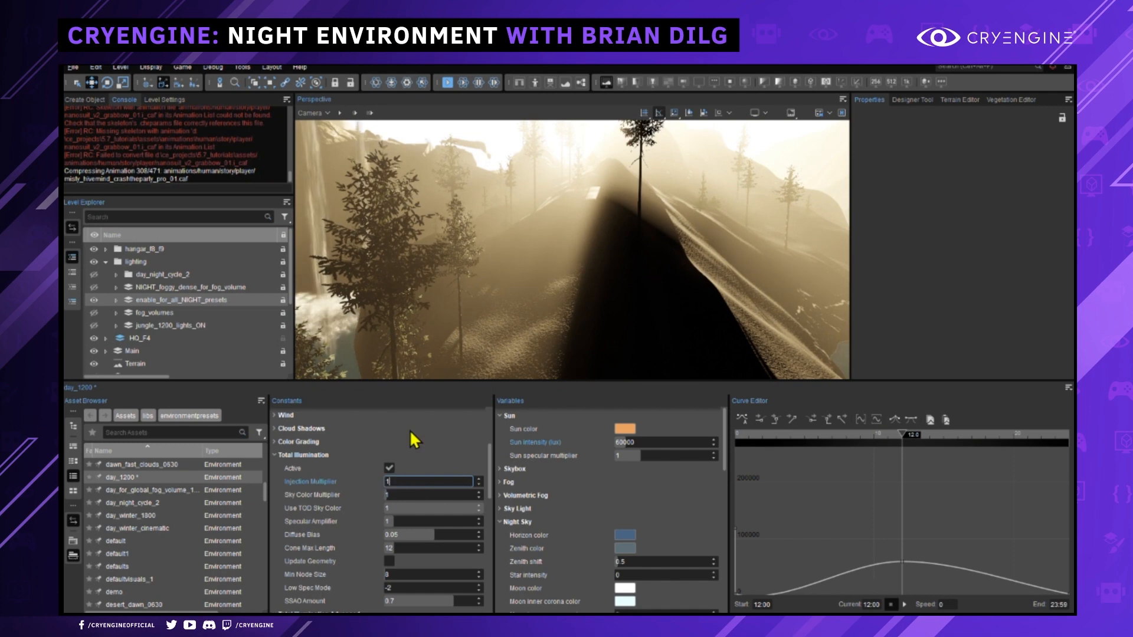
{"action": "key", "text": "Return"}
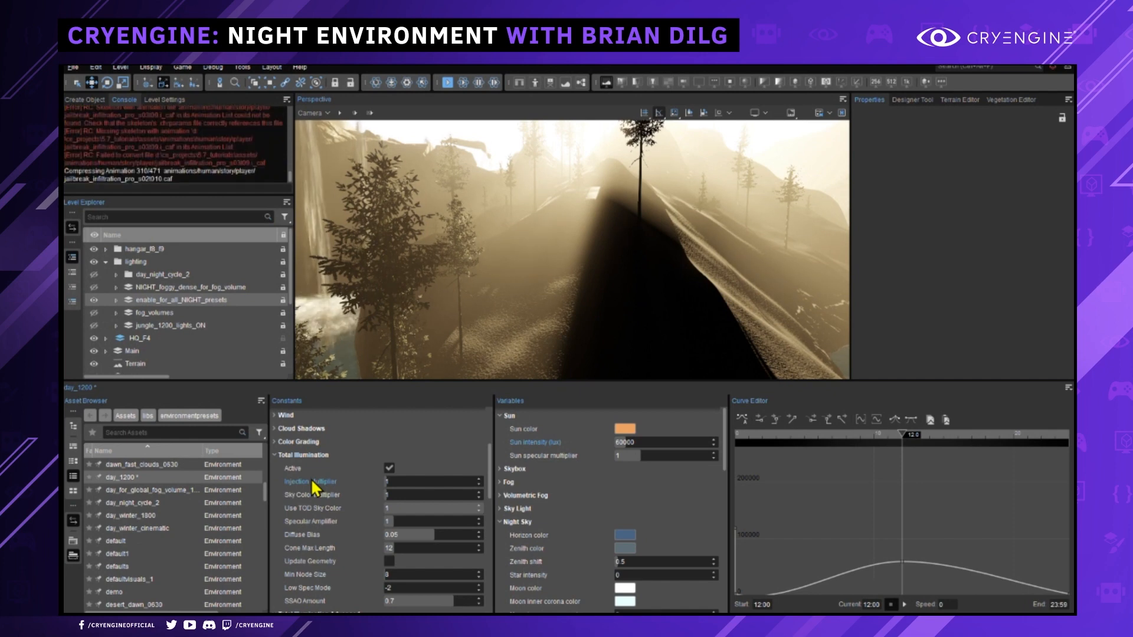
Try a higher Total Illumination injection multiplier in day_1200, switch Total Illumination off, and reset the multiplier to 1.
{"action": "mouse_move", "coordinate": [618, 250]}
{"action": "right_mouse_down"}
{"action": "mouse_move", "coordinate": [573, 271]}
{"action": "mouse_move", "coordinate": [612, 248]}
{"action": "right_mouse_up"}
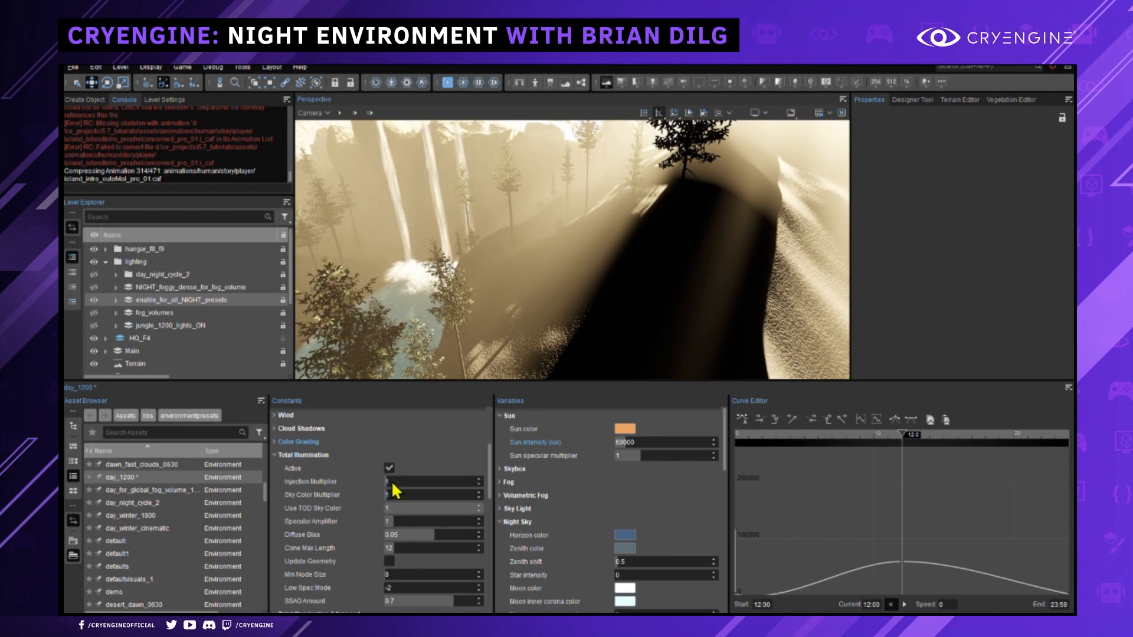
{"action": "left_click_drag", "start_coordinate": [392, 485], "coordinate": [422, 483]}
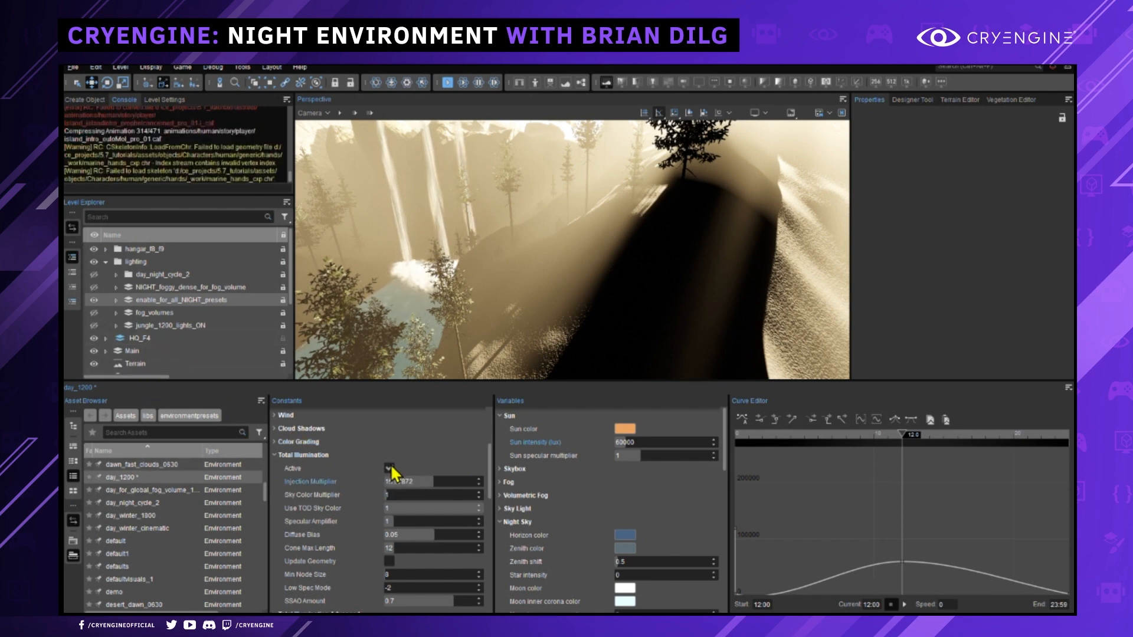
{"action": "left_click_drag", "start_coordinate": [441, 482], "coordinate": [414, 482]}
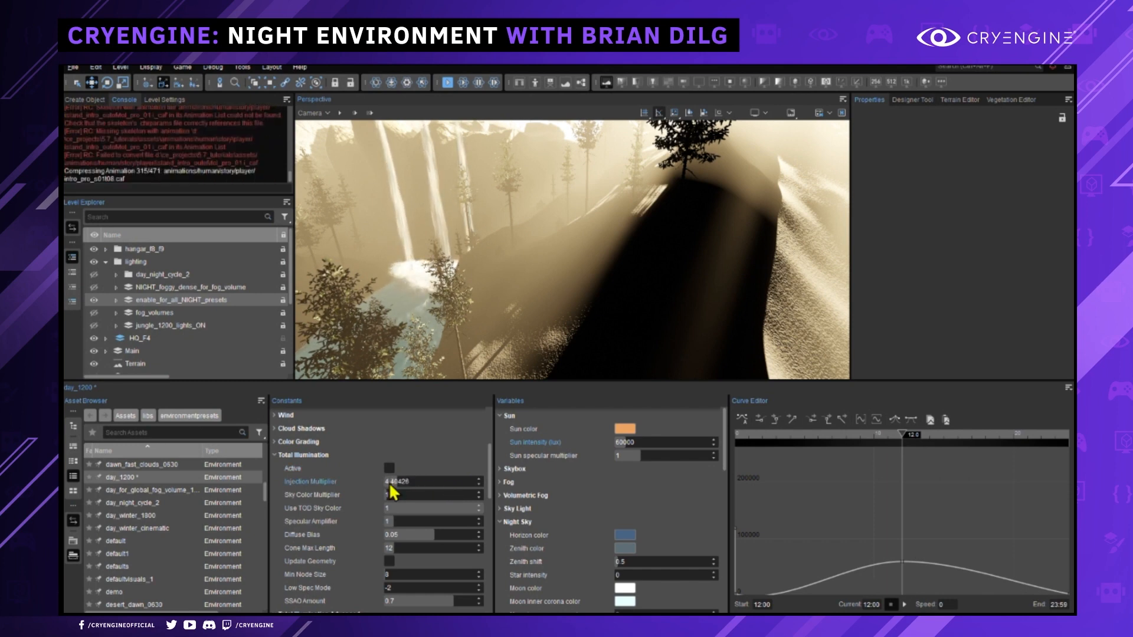
{"action": "left_click", "coordinate": [424, 479]}
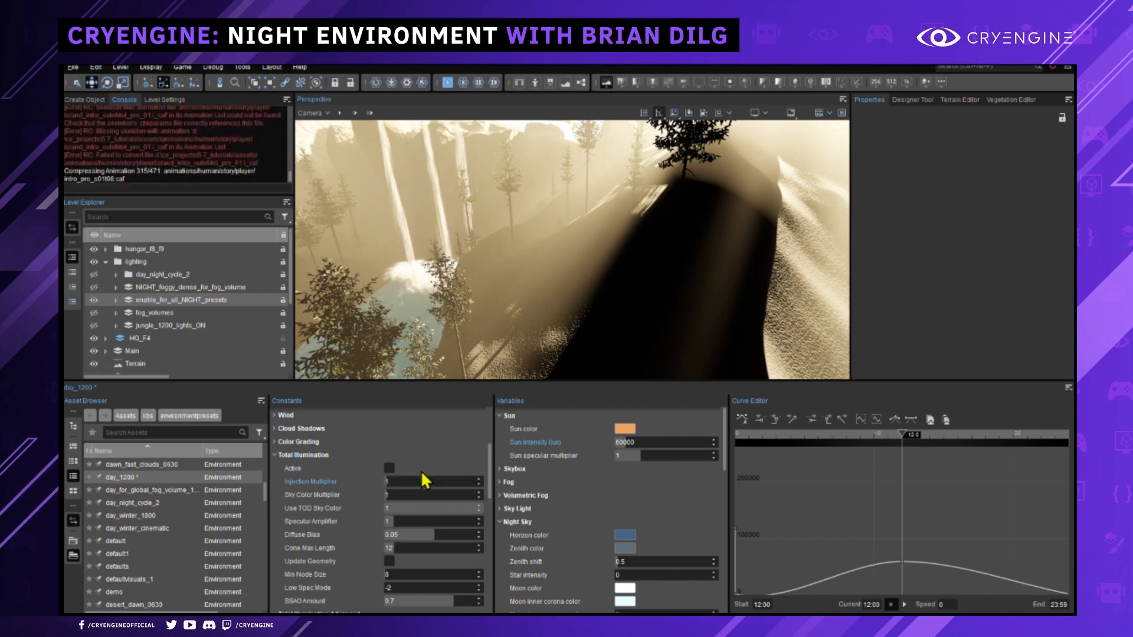
Reframe the view on the shaded slope beside the waterfalls and set the Total Illumination injection multiplier to 0.2.
{"action": "key", "text": "w"}
{"action": "right_click_drag", "start_coordinate": [671, 290], "coordinate": [573, 289]}
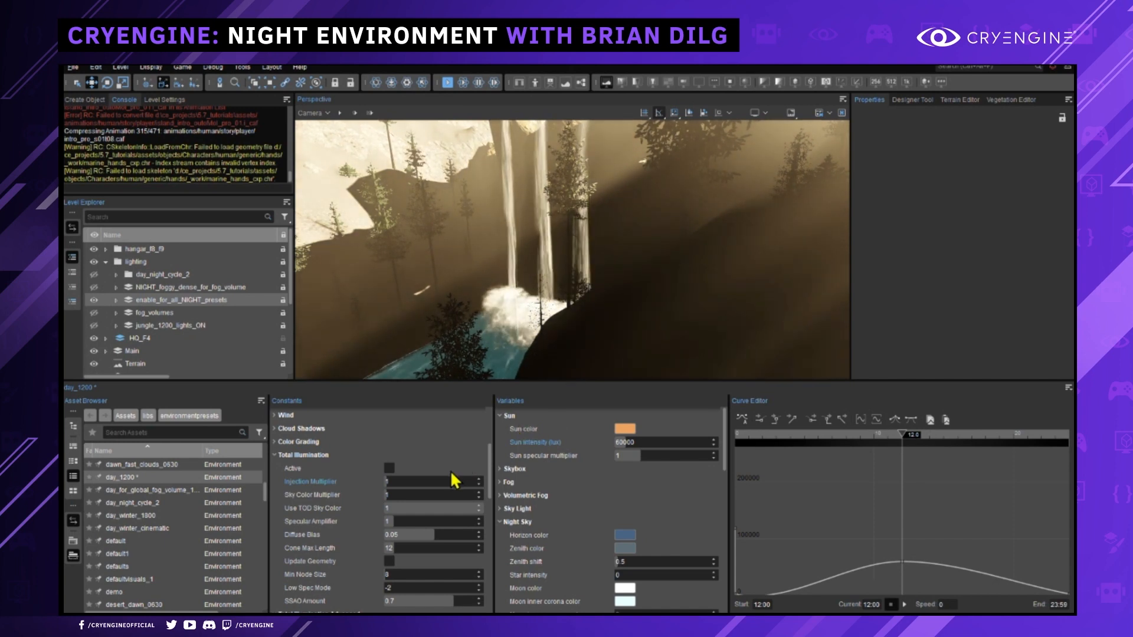
{"action": "double_click", "coordinate": [394, 481]}
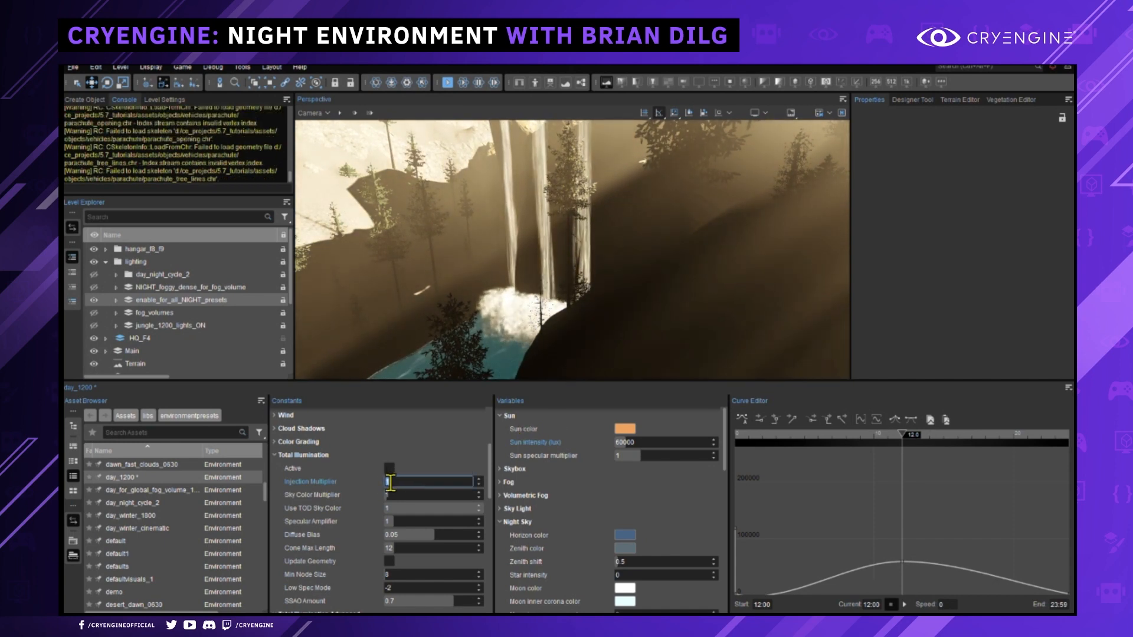
{"action": "type", "text": "0.2"}
{"action": "key", "text": "Return"}
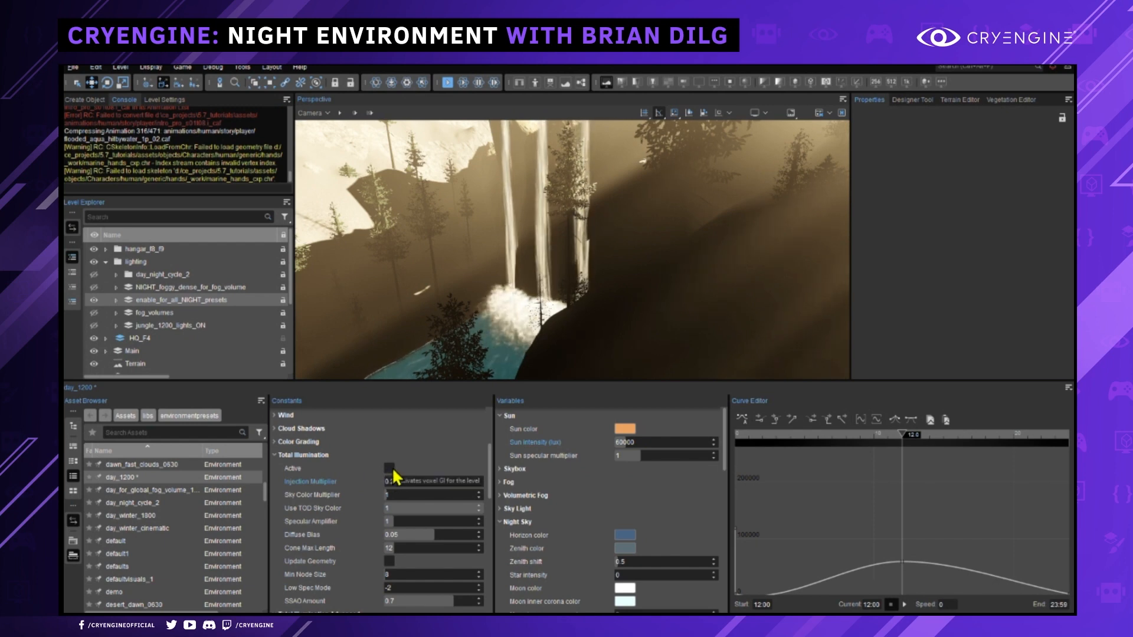
Set the sun intensity of the day_1200 preset to 500 lux.
{"action": "left_click", "coordinate": [618, 443]}
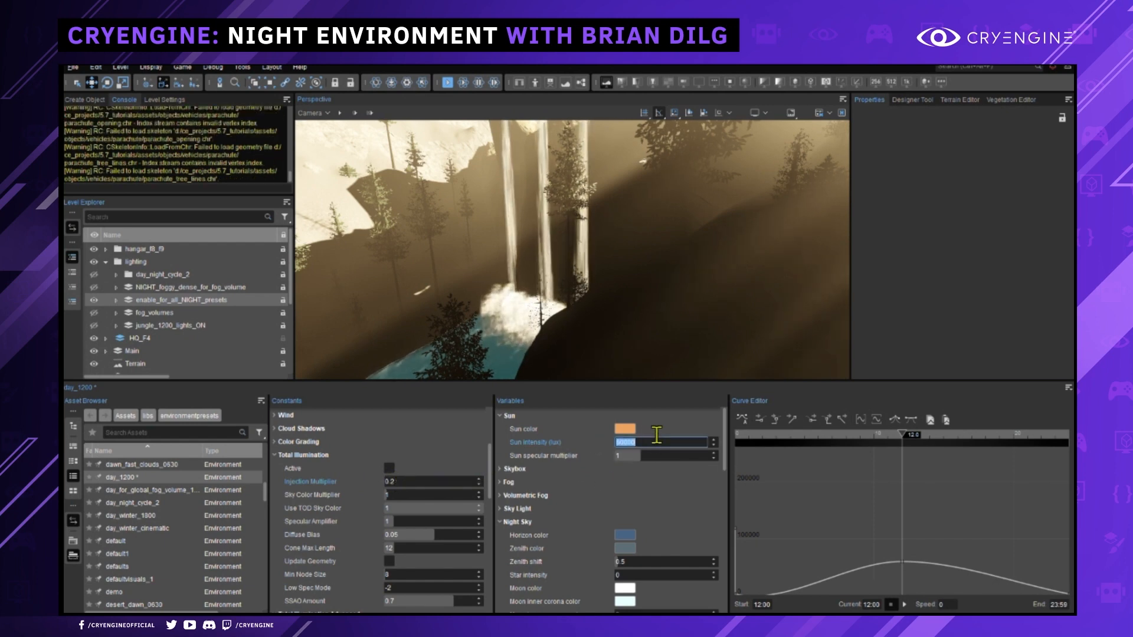
{"action": "type", "text": "500"}
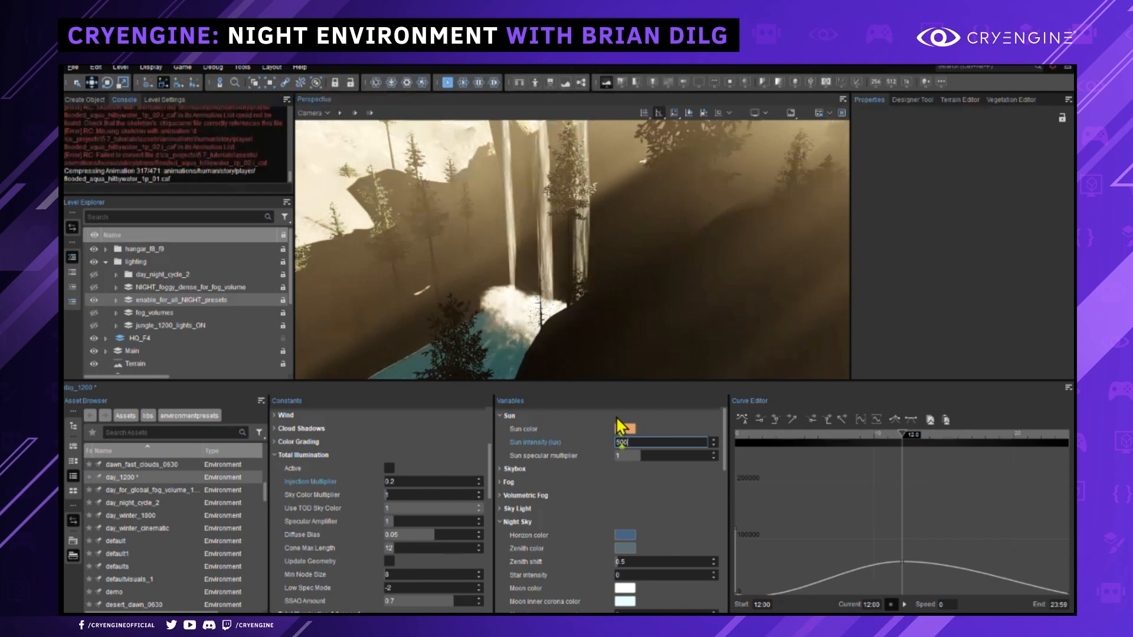
{"action": "key", "text": "Return"}
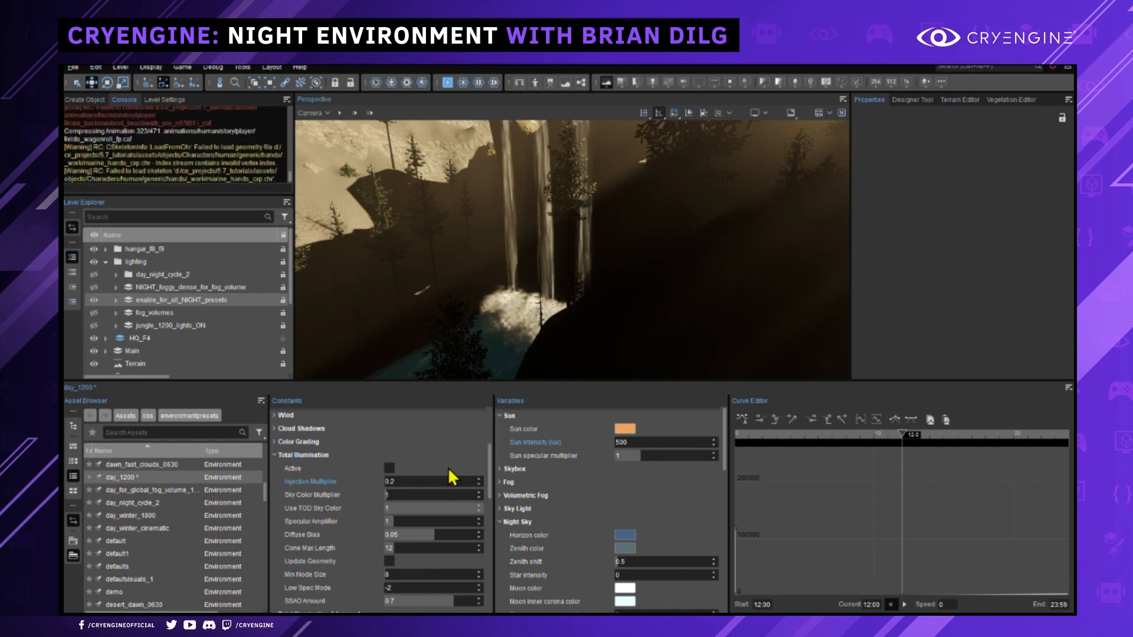
Load the jungle environment preset and jump to saved camera location 4 near the tower.
{"action": "scroll", "coordinate": [160, 549], "scroll_direction": "down", "scroll_amount": 6}
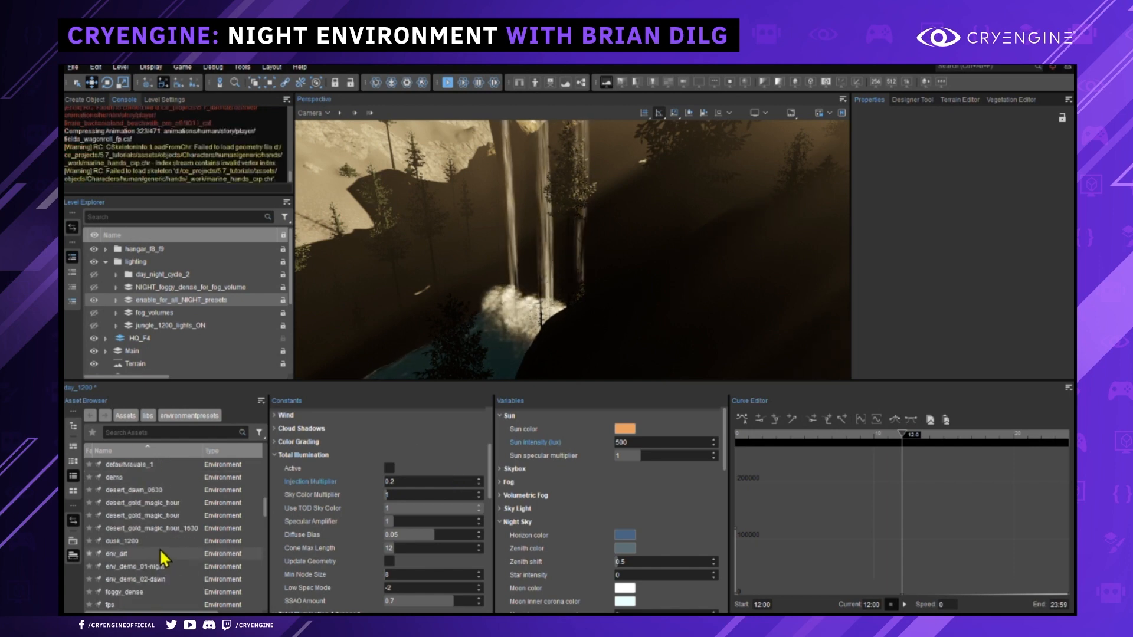
{"action": "double_click", "coordinate": [149, 542]}
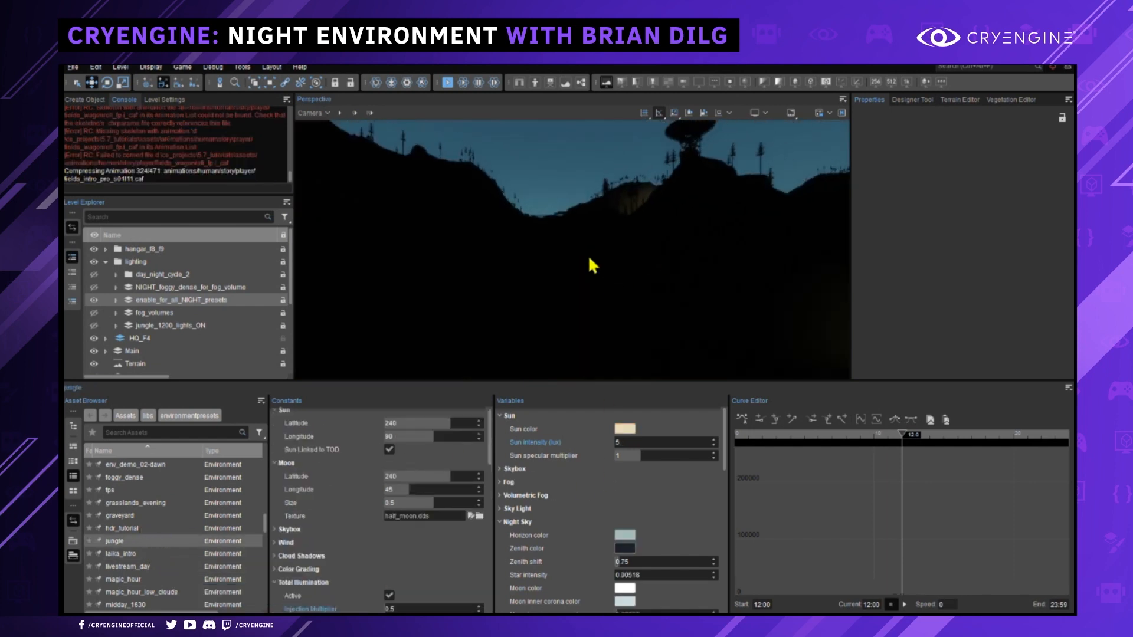
{"action": "key", "text": "shift+F4"}
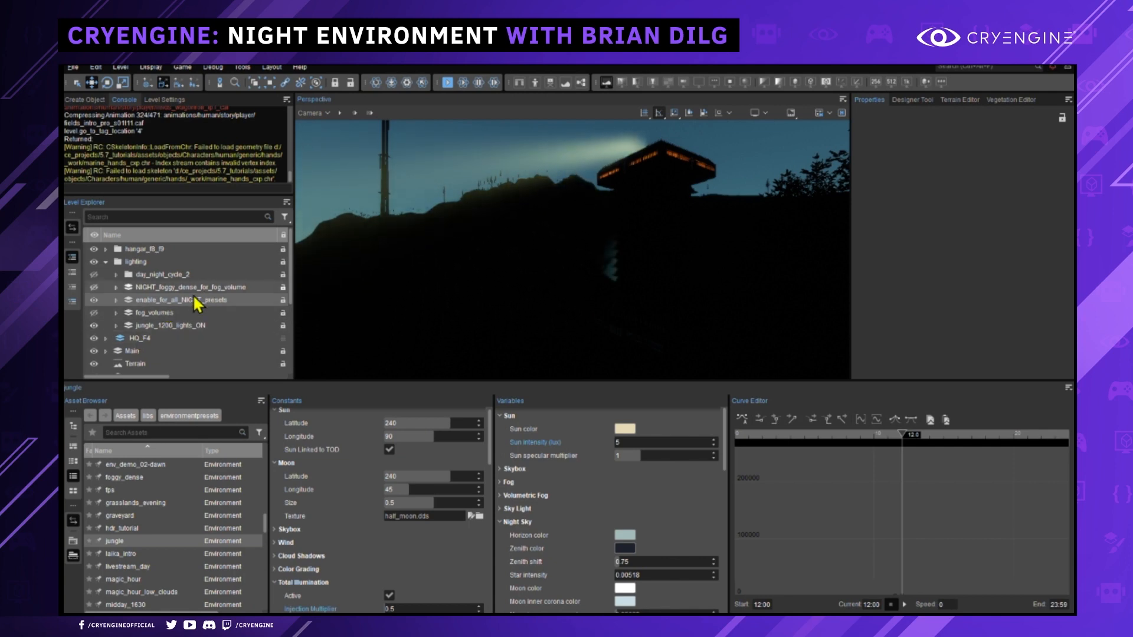
Check the contents of the jungle_1200_lights_ON layer and view the lit tower against the valley from a wider angle.
{"action": "left_click", "coordinate": [115, 325]}
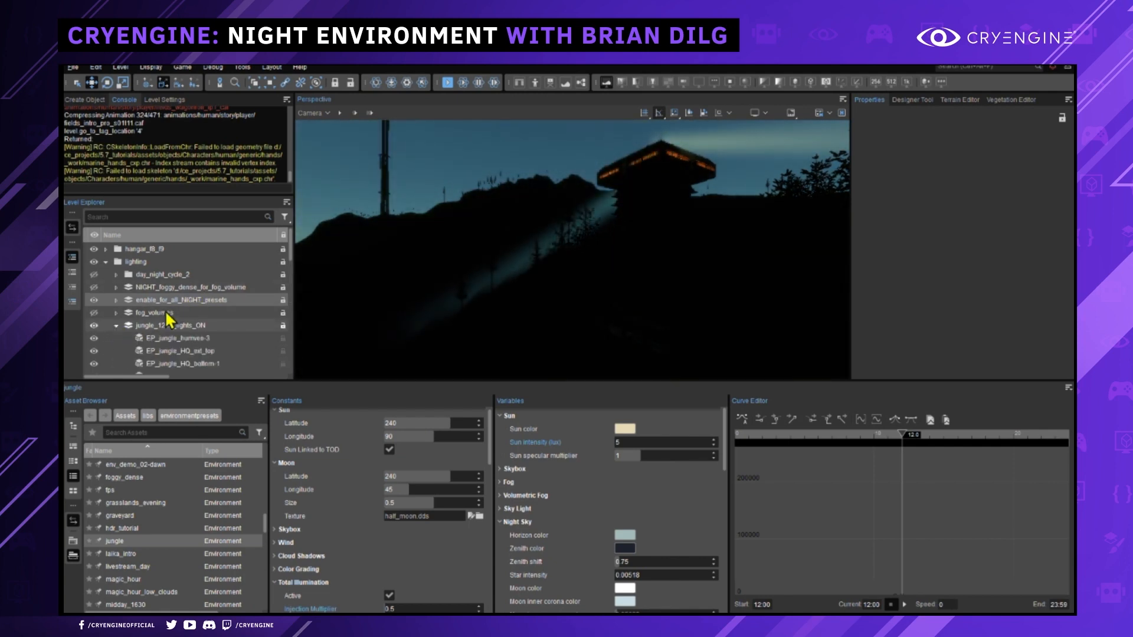
{"action": "scroll", "coordinate": [177, 319], "scroll_direction": "down", "scroll_amount": 2}
{"action": "scroll", "coordinate": [189, 306], "scroll_direction": "up", "scroll_amount": 2}
{"action": "left_click", "coordinate": [116, 325]}
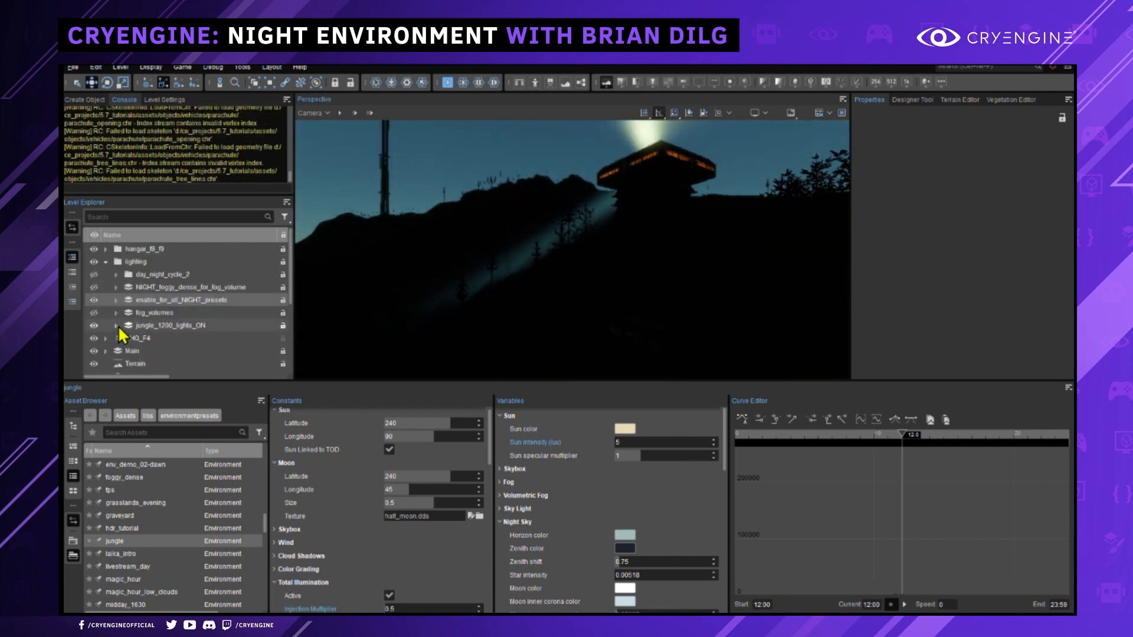
{"action": "key", "text": "w"}
{"action": "right_click_drag", "start_coordinate": [512, 276], "coordinate": [464, 289]}
{"action": "scroll", "coordinate": [523, 283], "scroll_direction": "up", "scroll_amount": 2}
{"action": "key", "text": "s"}
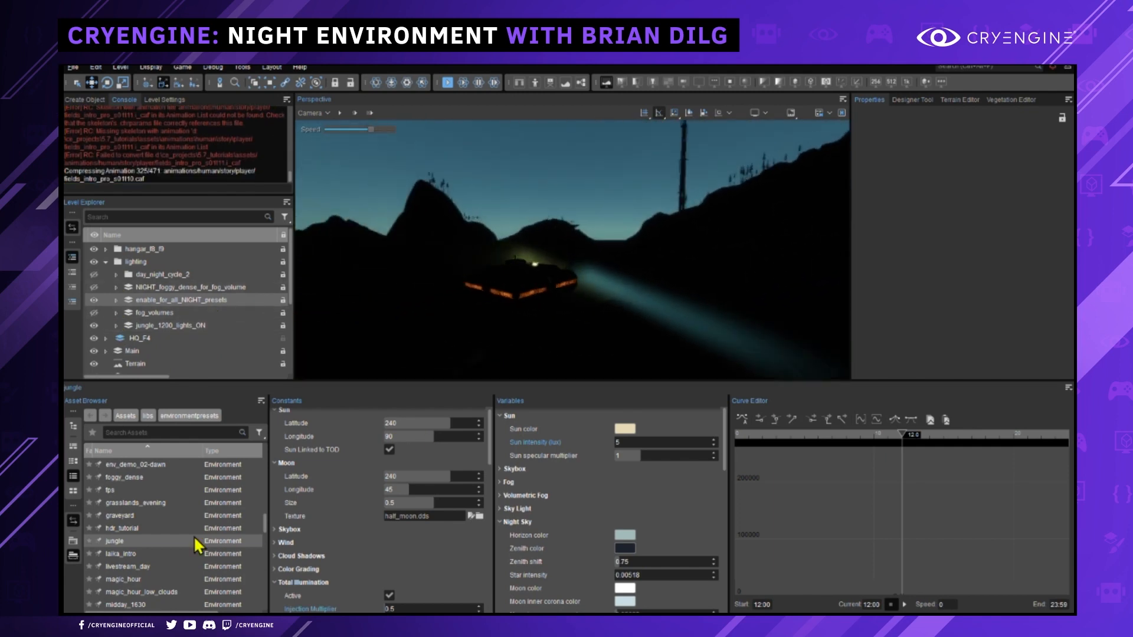
Load the night_1200 environment preset, frame the tower with its lit windows, and expand the Volumetric Fog variables.
{"action": "scroll", "coordinate": [146, 575], "scroll_direction": "down", "scroll_amount": 3}
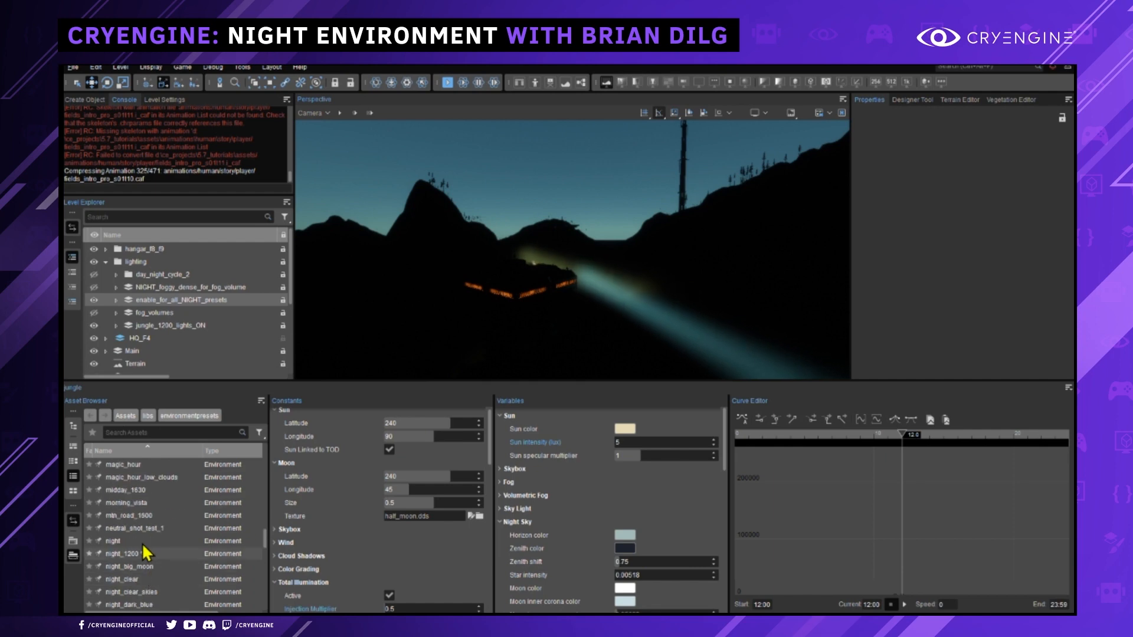
{"action": "double_click", "coordinate": [124, 555]}
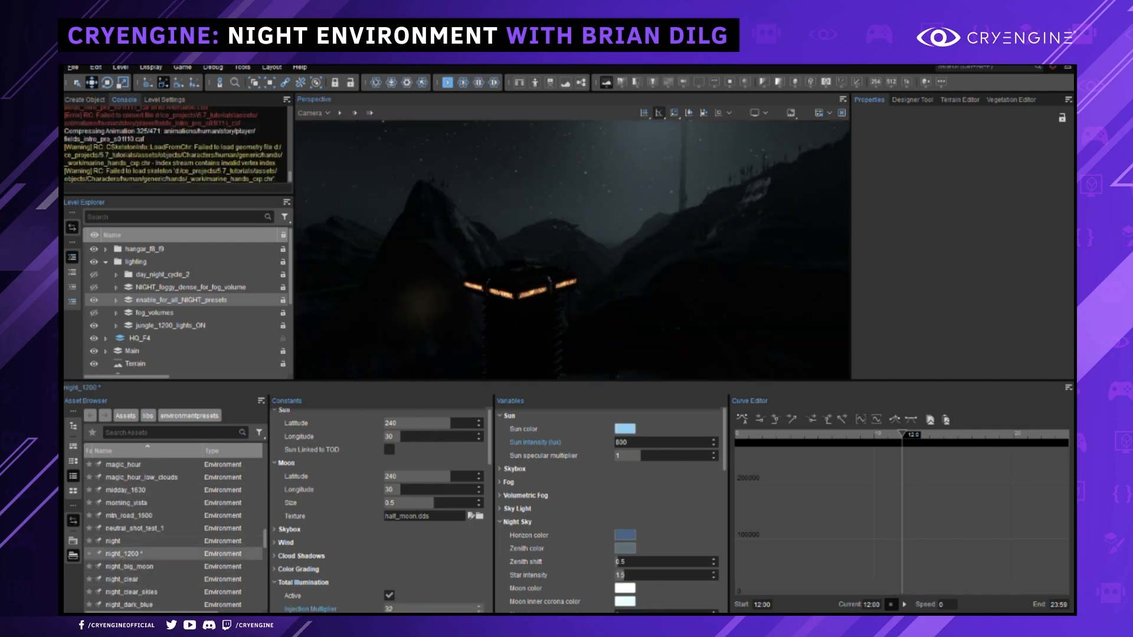
{"action": "key", "text": "w"}
{"action": "right_click_drag", "start_coordinate": [608, 289], "coordinate": [560, 324]}
{"action": "key", "text": "s"}
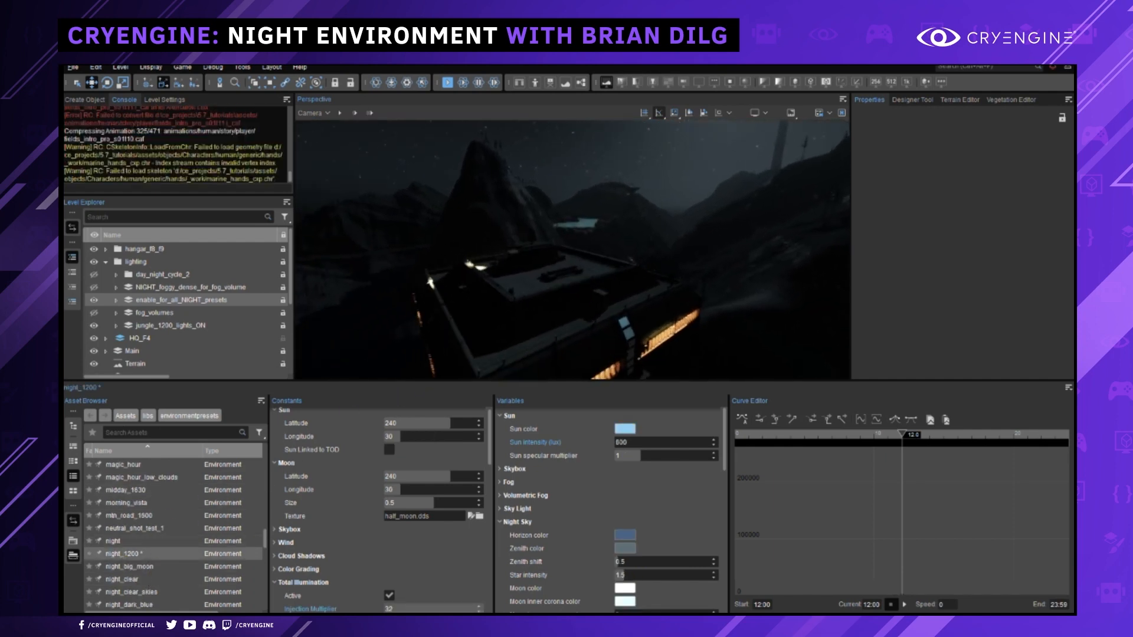
{"action": "key", "text": "s"}
{"action": "key", "text": "s"}
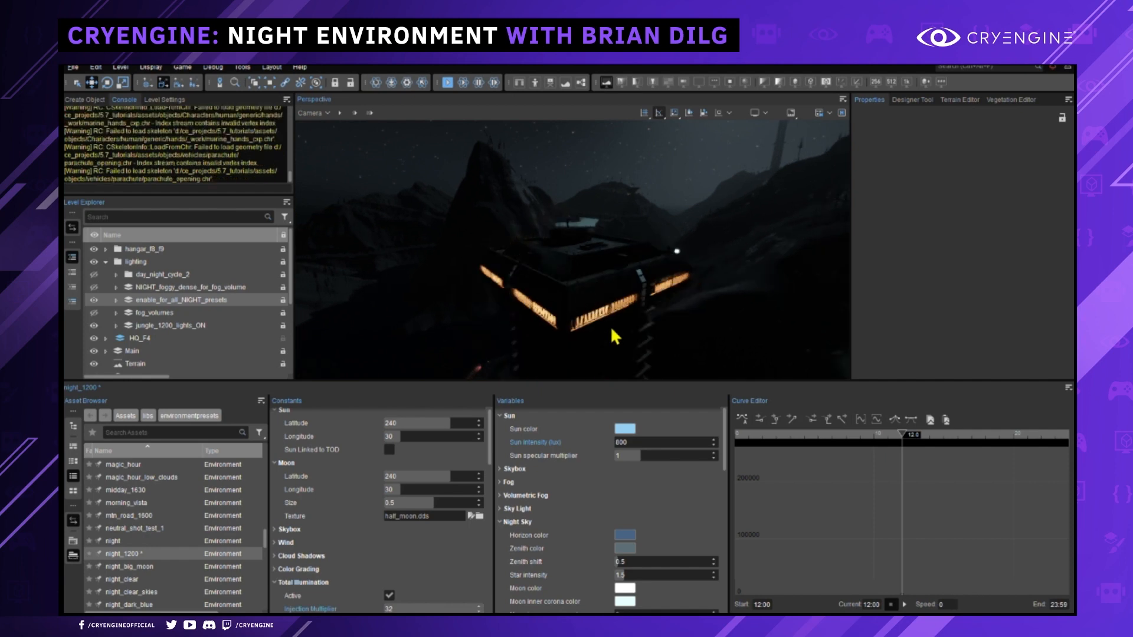
{"action": "left_click", "coordinate": [501, 495]}
{"action": "key", "text": "s"}
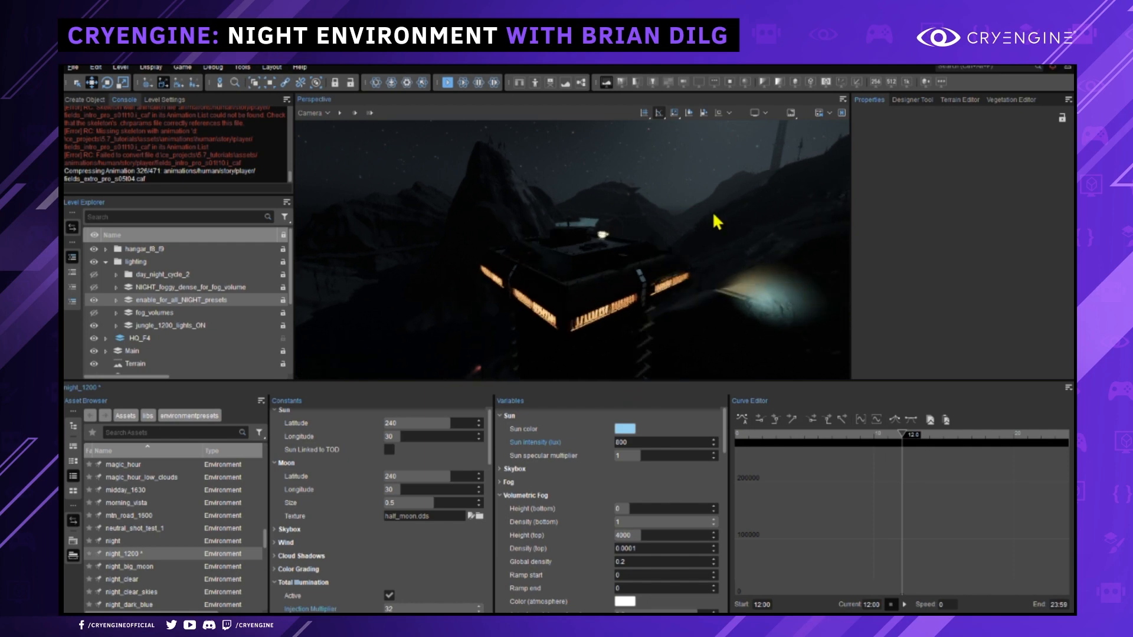
Show the viewport in full screen and examine the tower's roof and upper floors under the night_1200 lighting.
{"action": "key", "text": "F11"}
{"action": "mouse_move", "coordinate": [715, 234]}
{"action": "right_mouse_down"}
{"action": "mouse_move", "coordinate": [696, 253]}
{"action": "mouse_move", "coordinate": [838, 236]}
{"action": "mouse_move", "coordinate": [711, 230]}
{"action": "right_mouse_up"}
{"action": "scroll", "coordinate": [711, 231], "scroll_direction": "up", "scroll_amount": 3}
{"action": "key", "text": "w"}
{"action": "key", "text": "s"}
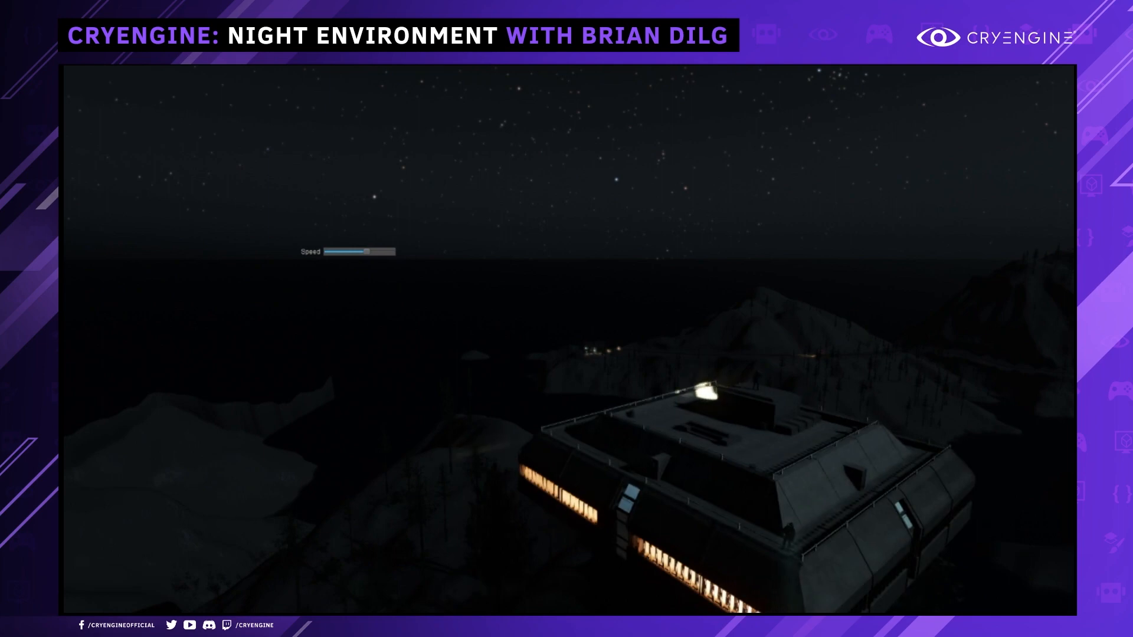
{"action": "key", "text": "w"}
{"action": "key", "text": "d"}
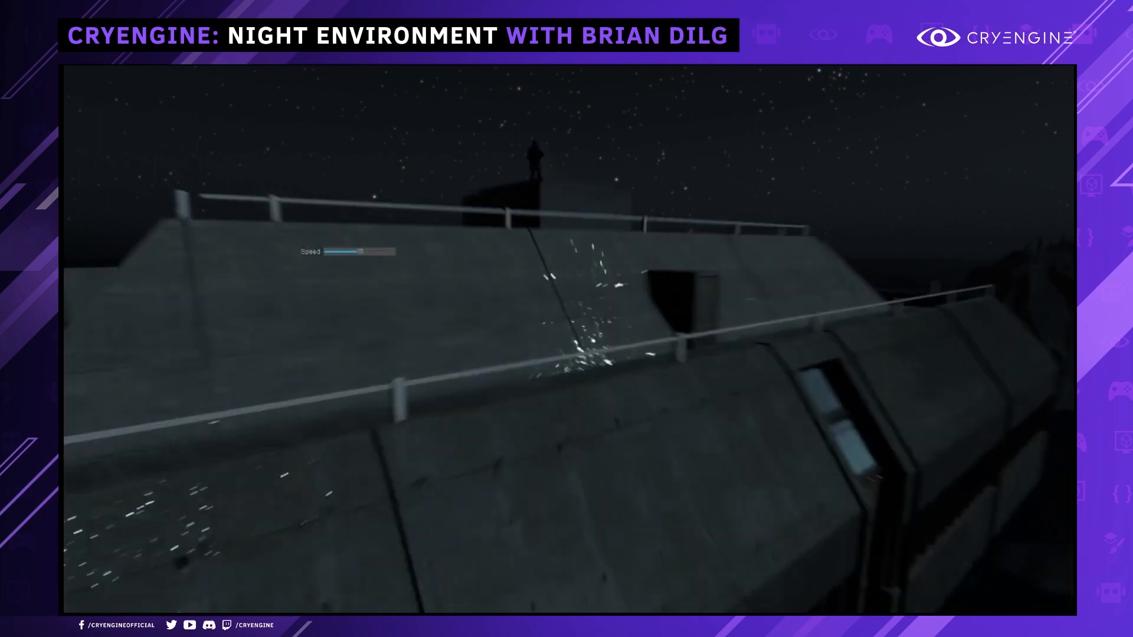
{"action": "scroll", "coordinate": [823, 325], "scroll_direction": "down", "scroll_amount": 1}
{"action": "key", "text": "s"}
{"action": "key", "text": "w"}
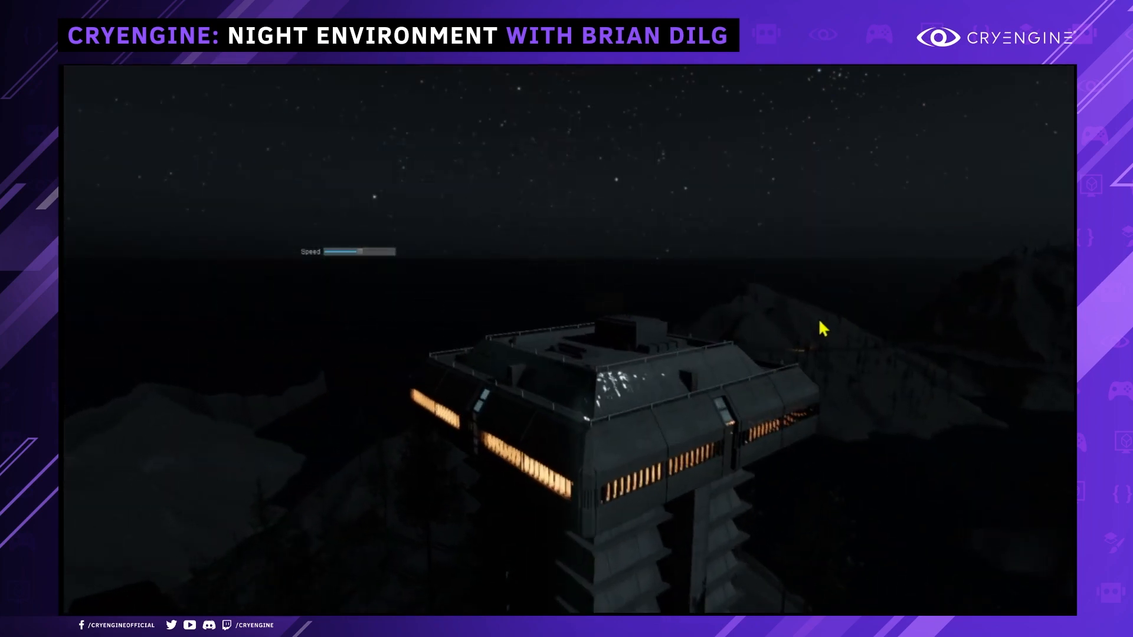
{"action": "key", "text": "w"}
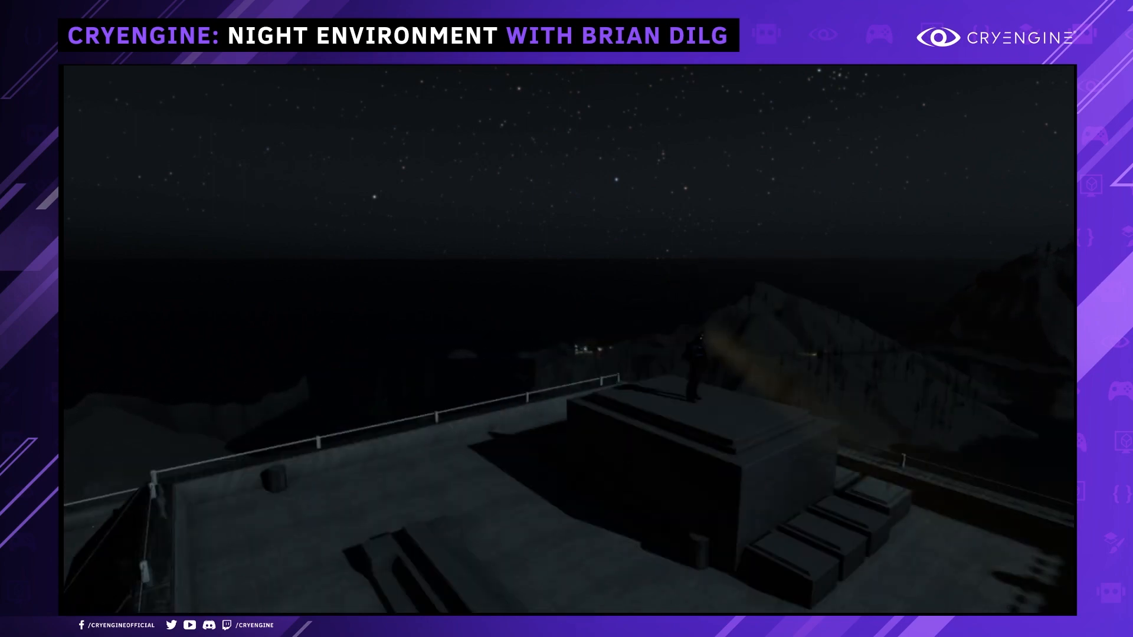
{"action": "key", "text": "w"}
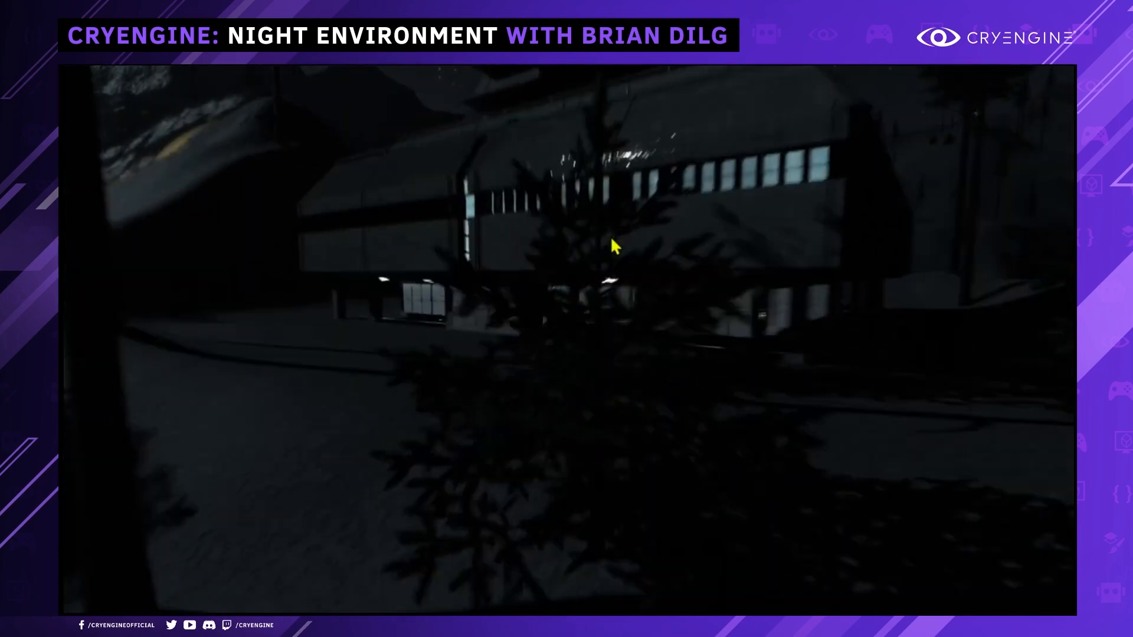
Examine the low building at the tower's base and the lit windows of the tower's upper floors.
{"action": "right_click_drag", "start_coordinate": [610, 236], "coordinate": [594, 217]}
{"action": "key", "text": "w"}
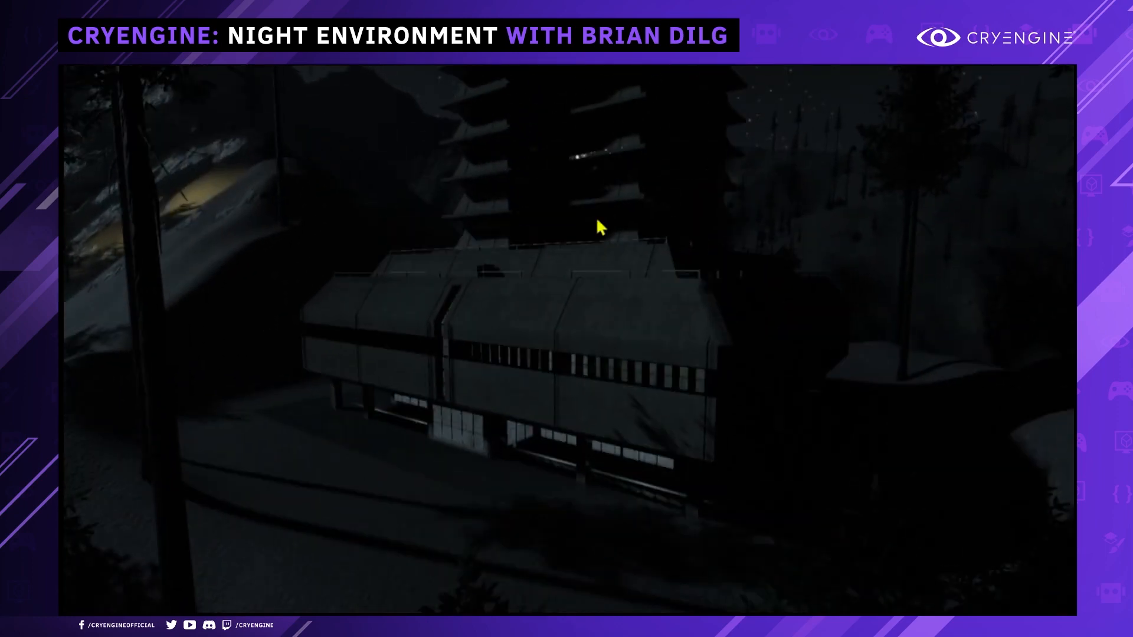
{"action": "mouse_move", "coordinate": [593, 220]}
{"action": "middle_mouse_down"}
{"action": "mouse_move", "coordinate": [594, 189]}
{"action": "mouse_move", "coordinate": [596, 207]}
{"action": "middle_mouse_up"}
{"action": "scroll", "coordinate": [599, 199], "scroll_direction": "up", "scroll_amount": 3}
{"action": "scroll", "coordinate": [594, 229], "scroll_direction": "up", "scroll_amount": 2}
{"action": "mouse_move", "coordinate": [594, 218]}
{"action": "right_mouse_down"}
{"action": "mouse_move", "coordinate": [644, 221]}
{"action": "mouse_move", "coordinate": [594, 229]}
{"action": "mouse_move", "coordinate": [608, 229]}
{"action": "right_mouse_up"}
{"action": "key", "text": "w"}
{"action": "middle_click_drag", "start_coordinate": [558, 233], "coordinate": [699, 341]}
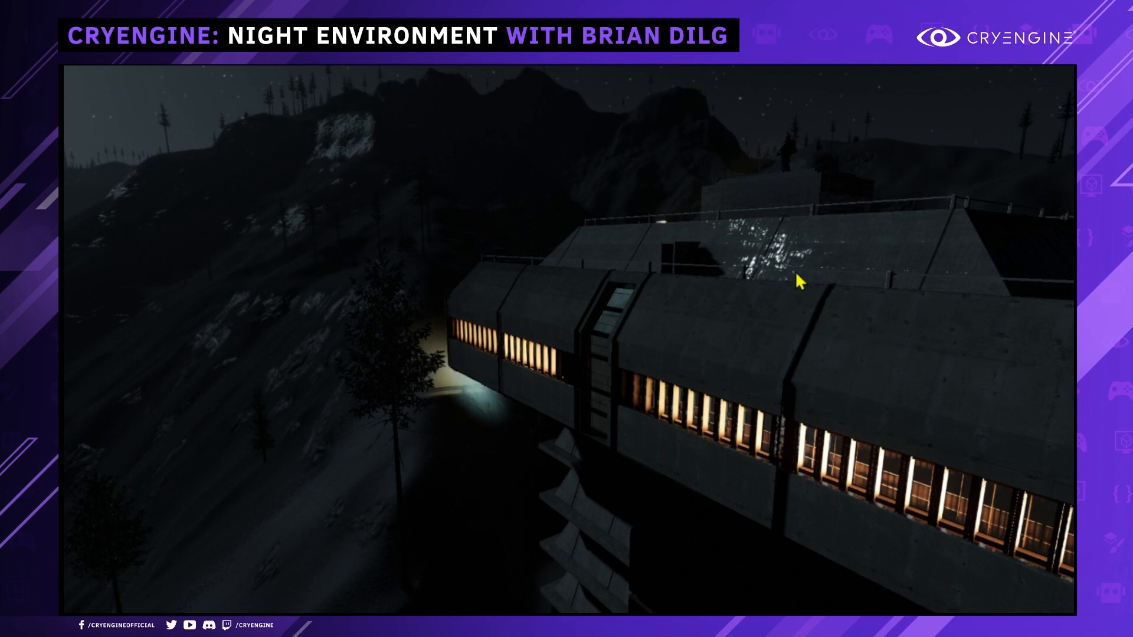
Examine the tower's lit window band and the surrounding hillside from near and far.
{"action": "right_click_drag", "start_coordinate": [796, 274], "coordinate": [732, 308]}
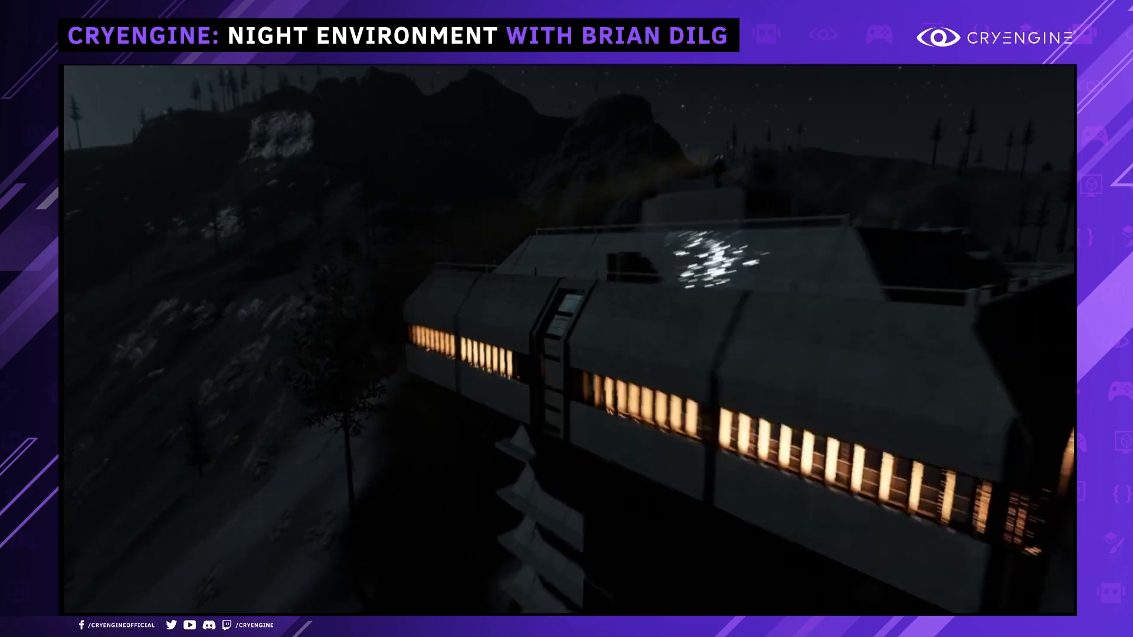
{"action": "middle_click_drag", "start_coordinate": [738, 354], "coordinate": [742, 320]}
{"action": "scroll", "coordinate": [742, 321], "scroll_direction": "down", "scroll_amount": 3}
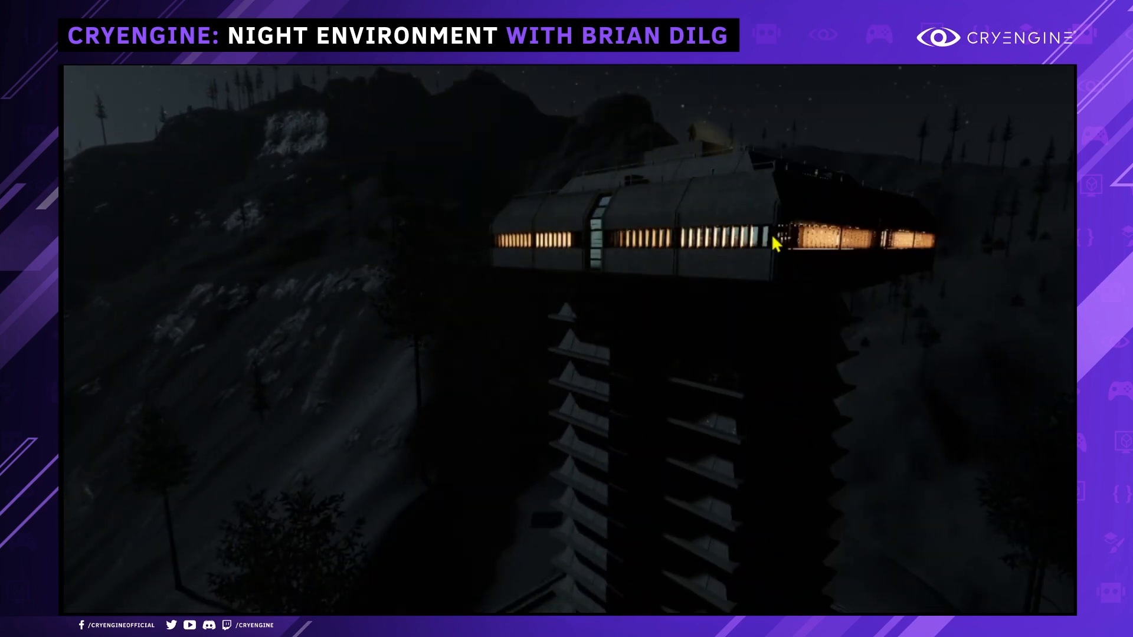
{"action": "scroll", "coordinate": [777, 230], "scroll_direction": "up", "scroll_amount": 5}
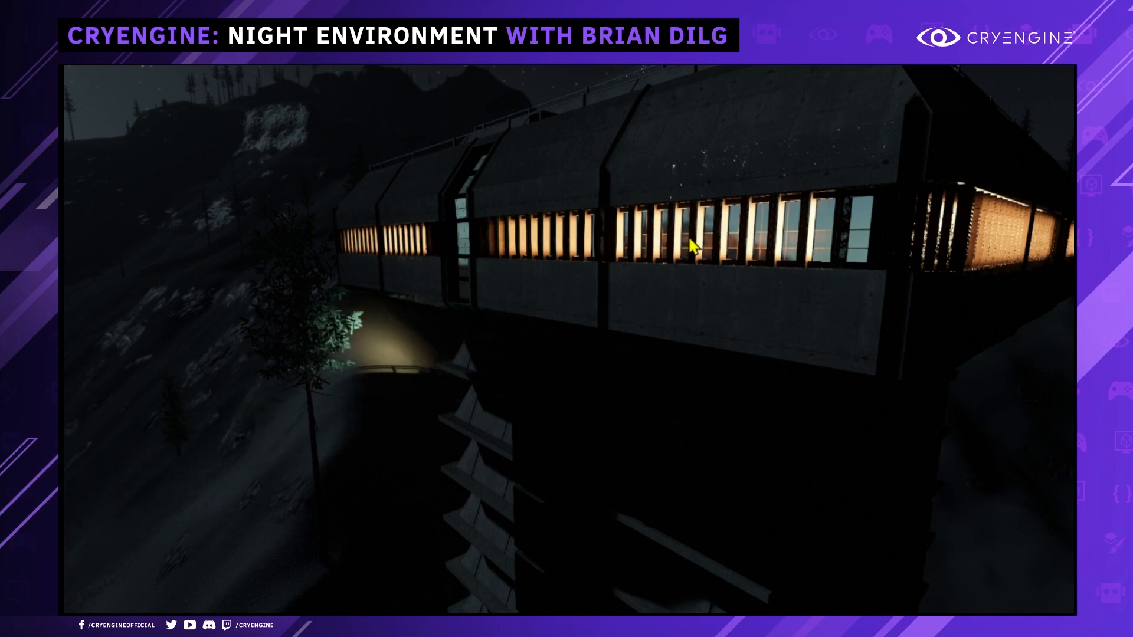
{"action": "right_click_drag", "start_coordinate": [693, 244], "coordinate": [643, 257]}
{"action": "key", "text": "d"}
{"action": "key", "text": "s"}
{"action": "middle_click_drag", "start_coordinate": [643, 257], "coordinate": [687, 154]}
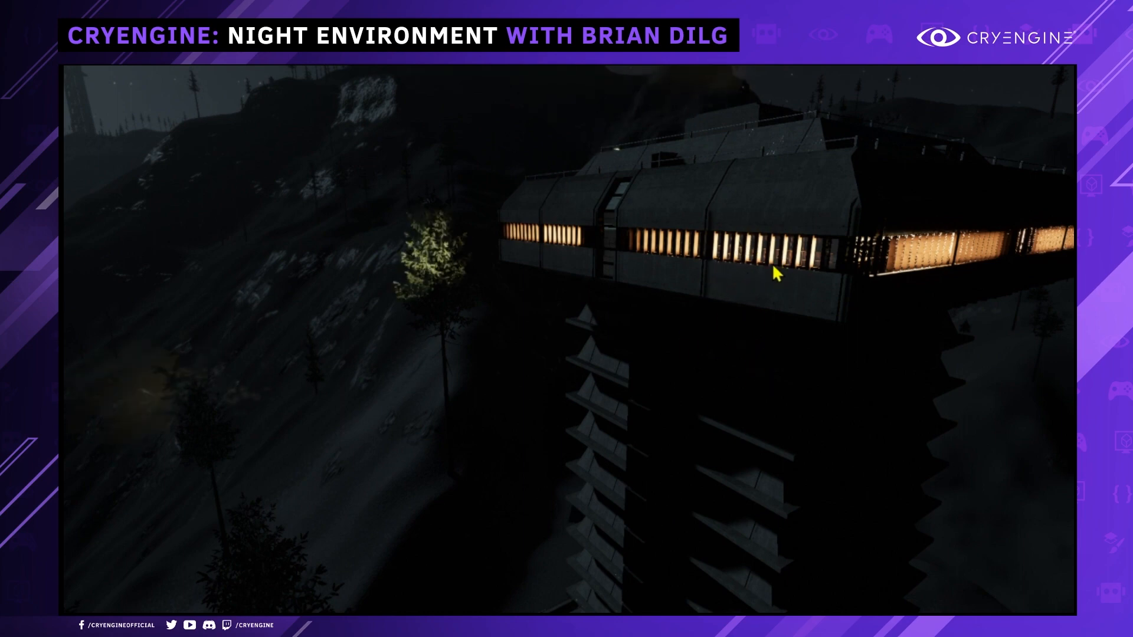
Move down to the ground-floor windows and ceiling lights at the tower's base to examine their night lighting.
{"action": "middle_click_drag", "start_coordinate": [772, 253], "coordinate": [773, 430]}
{"action": "key", "text": "w"}
{"action": "scroll", "coordinate": [779, 256], "scroll_direction": "down", "scroll_amount": 2}
{"action": "mouse_move", "coordinate": [772, 254]}
{"action": "right_mouse_down"}
{"action": "mouse_move", "coordinate": [826, 254]}
{"action": "mouse_move", "coordinate": [855, 245]}
{"action": "mouse_move", "coordinate": [865, 227]}
{"action": "mouse_move", "coordinate": [850, 254]}
{"action": "mouse_move", "coordinate": [800, 224]}
{"action": "mouse_move", "coordinate": [806, 216]}
{"action": "mouse_move", "coordinate": [788, 266]}
{"action": "mouse_move", "coordinate": [757, 238]}
{"action": "right_mouse_up"}
{"action": "key", "text": "w"}
{"action": "key", "text": "s"}
{"action": "key", "text": "w"}
{"action": "key", "text": "s"}
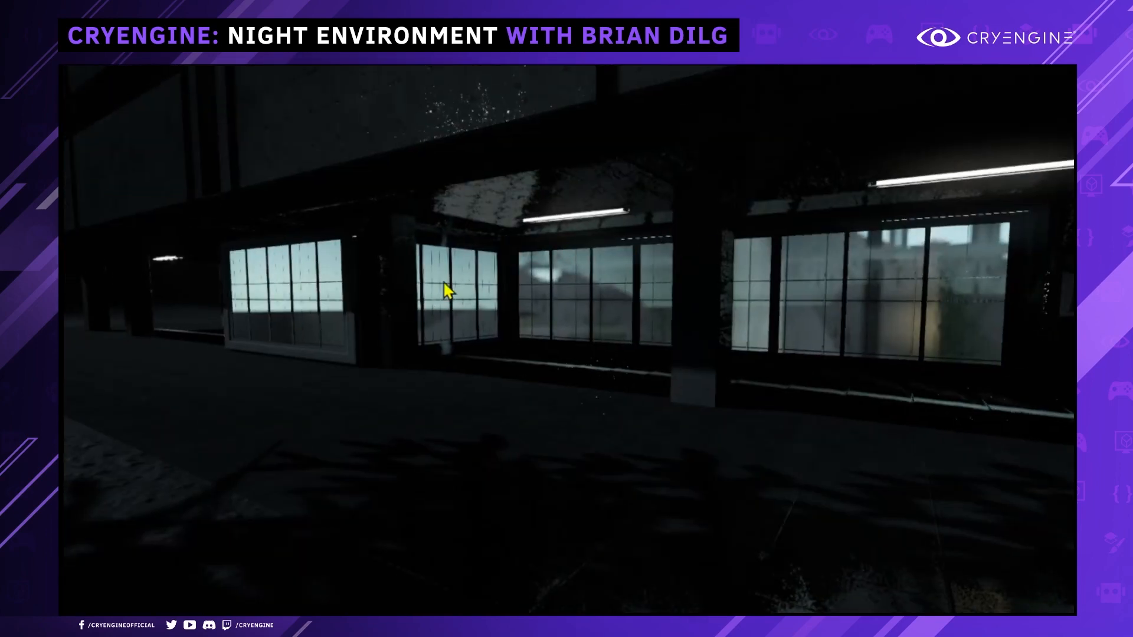
Leave the full-screen view and hide the enable_for_all_NIGHT_presets layer.
{"action": "key", "text": "F11"}
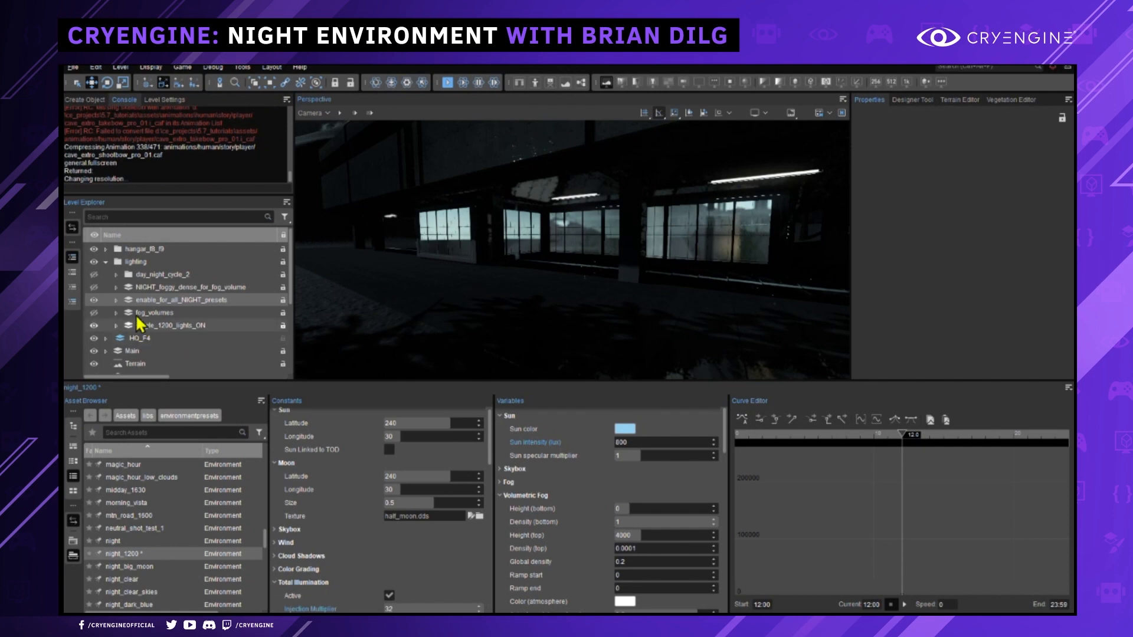
{"action": "left_click", "coordinate": [92, 301]}
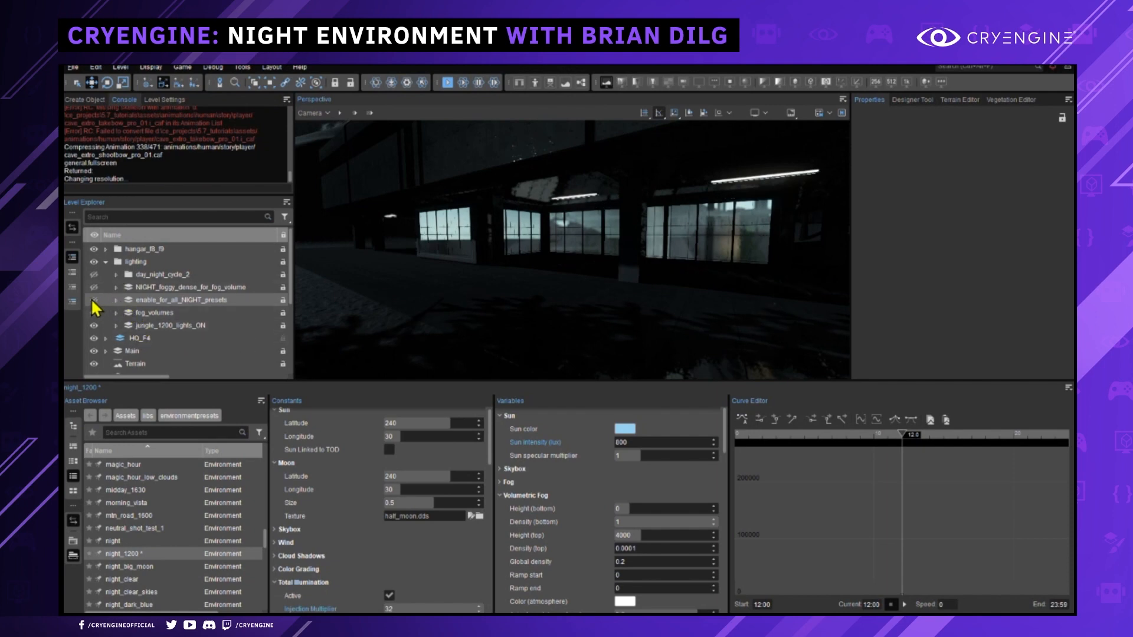
Show the enable_for_all_NIGHT_presets layer again and check which lights it contains.
{"action": "left_click", "coordinate": [94, 302]}
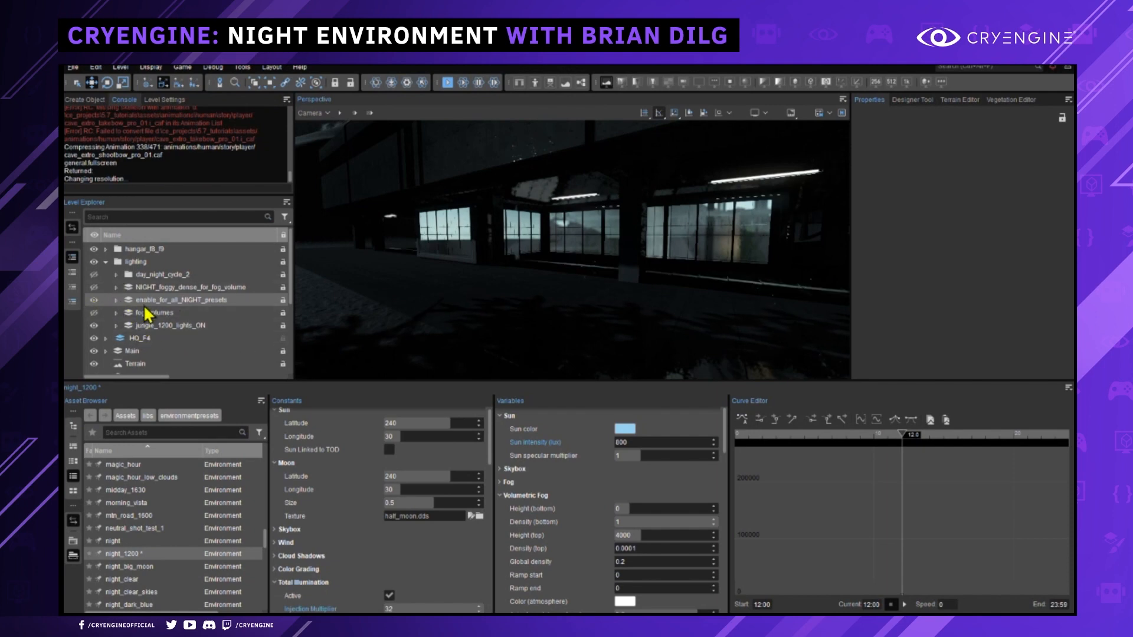
{"action": "key", "text": "w"}
{"action": "right_click_drag", "start_coordinate": [449, 263], "coordinate": [488, 291]}
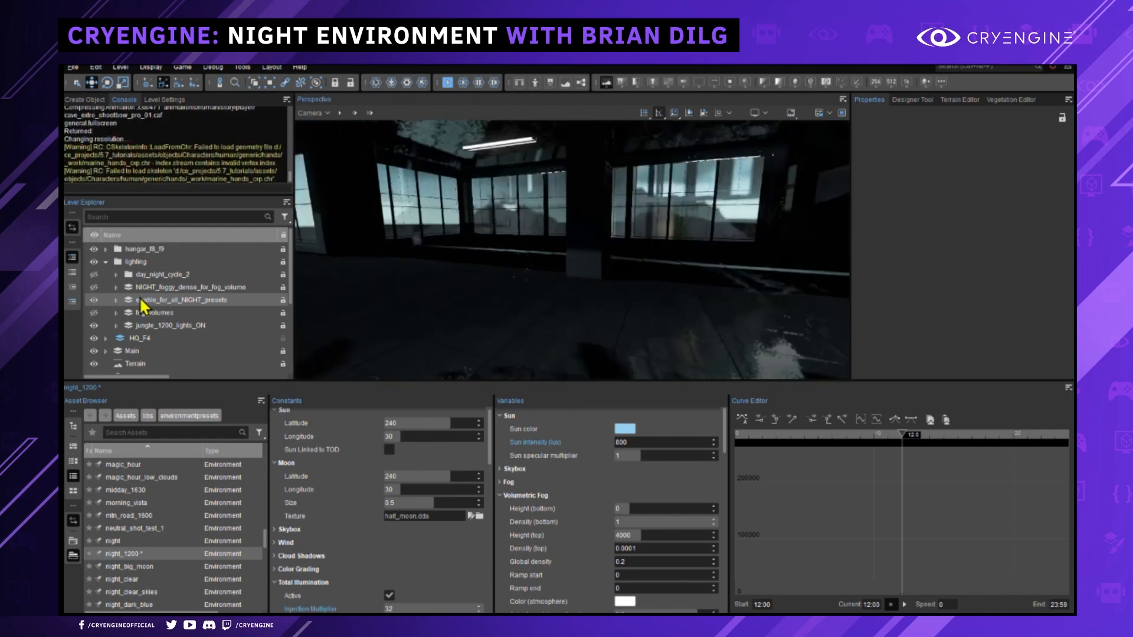
{"action": "left_click", "coordinate": [116, 301]}
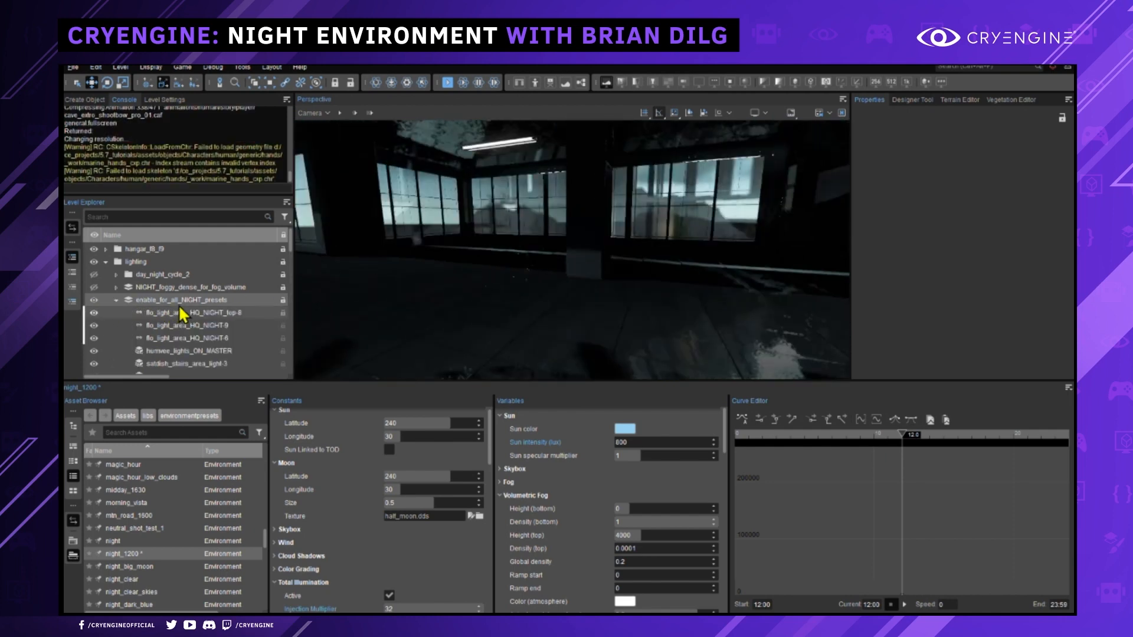
{"action": "left_click", "coordinate": [116, 301]}
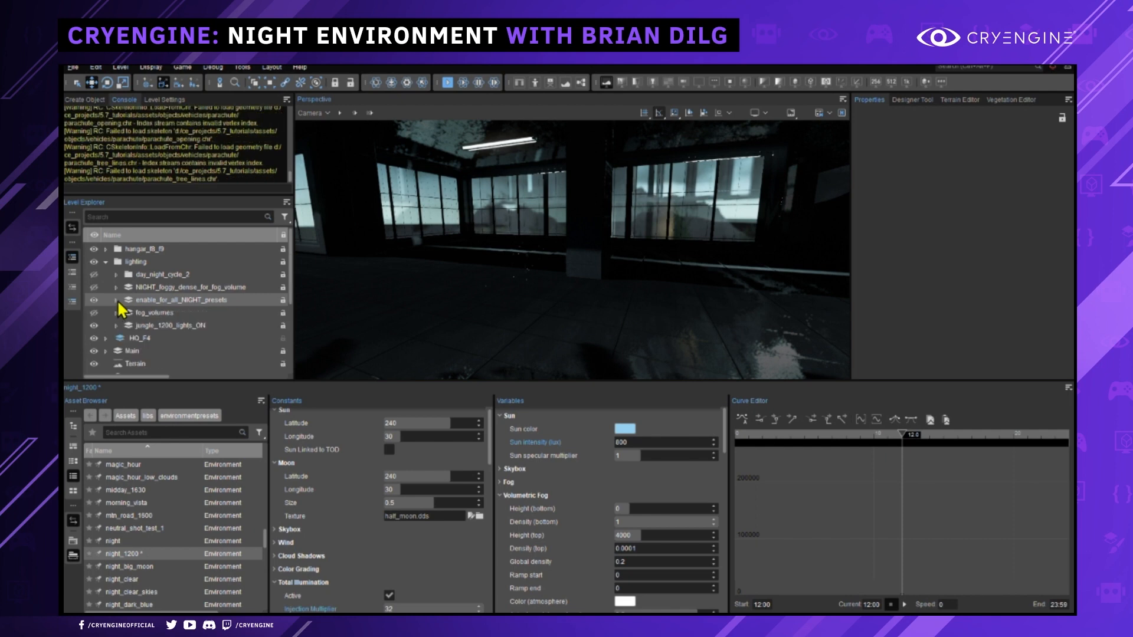
Load the jungle environment preset and bring its Total Illumination settings into view.
{"action": "scroll", "coordinate": [148, 513], "scroll_direction": "up", "scroll_amount": 2}
{"action": "double_click", "coordinate": [142, 504]}
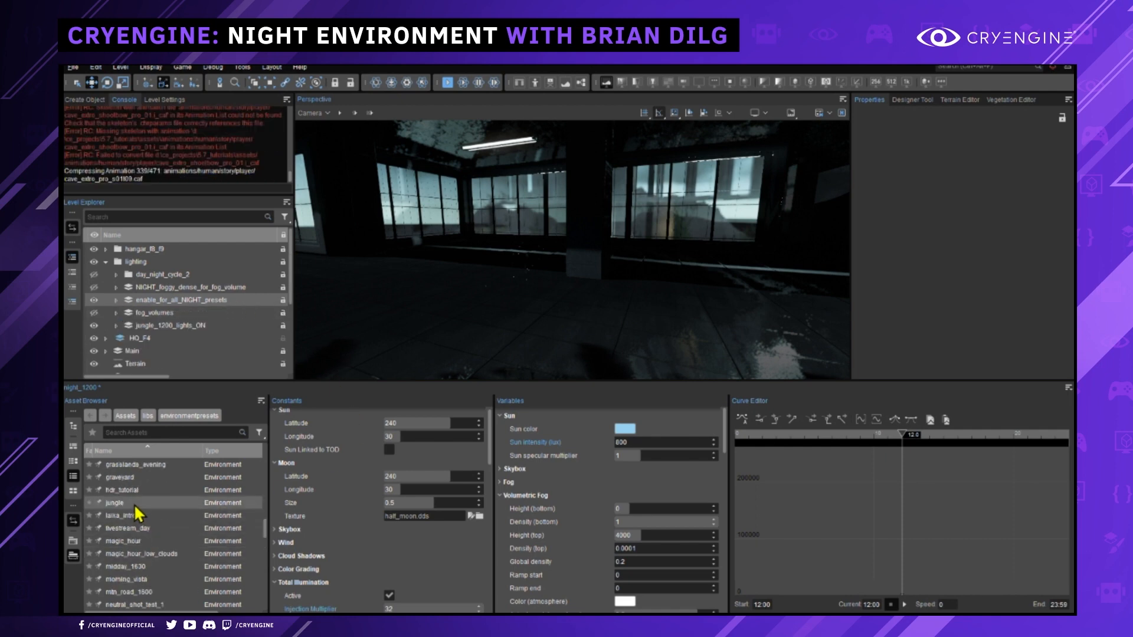
{"action": "key", "text": "w"}
{"action": "right_click_drag", "start_coordinate": [572, 338], "coordinate": [599, 338]}
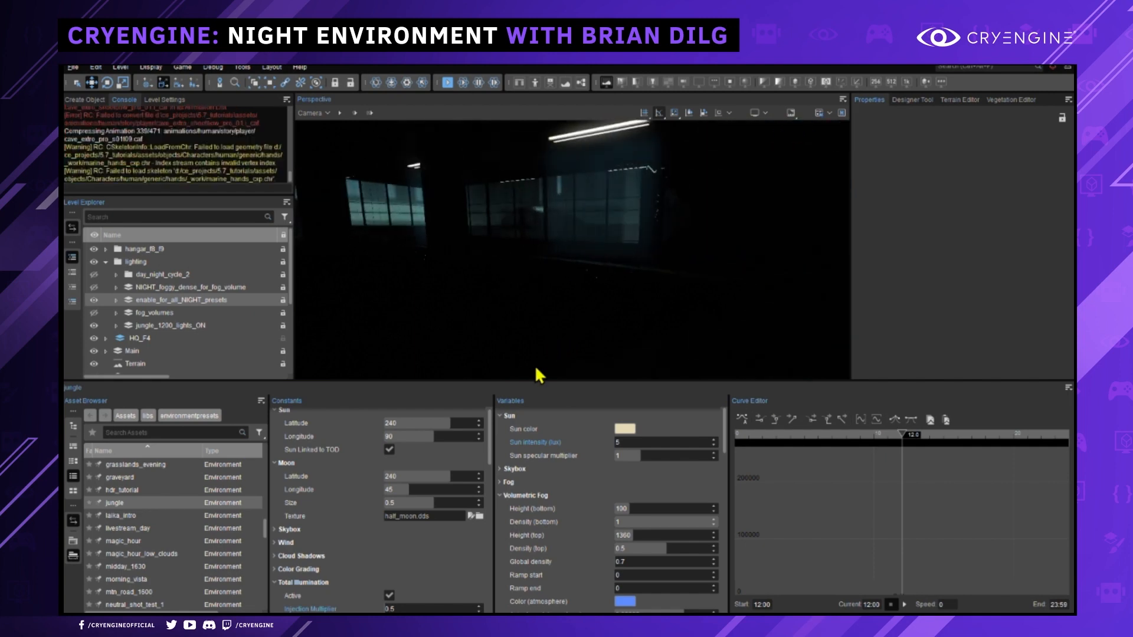
{"action": "scroll", "coordinate": [374, 530], "scroll_direction": "down", "scroll_amount": 5}
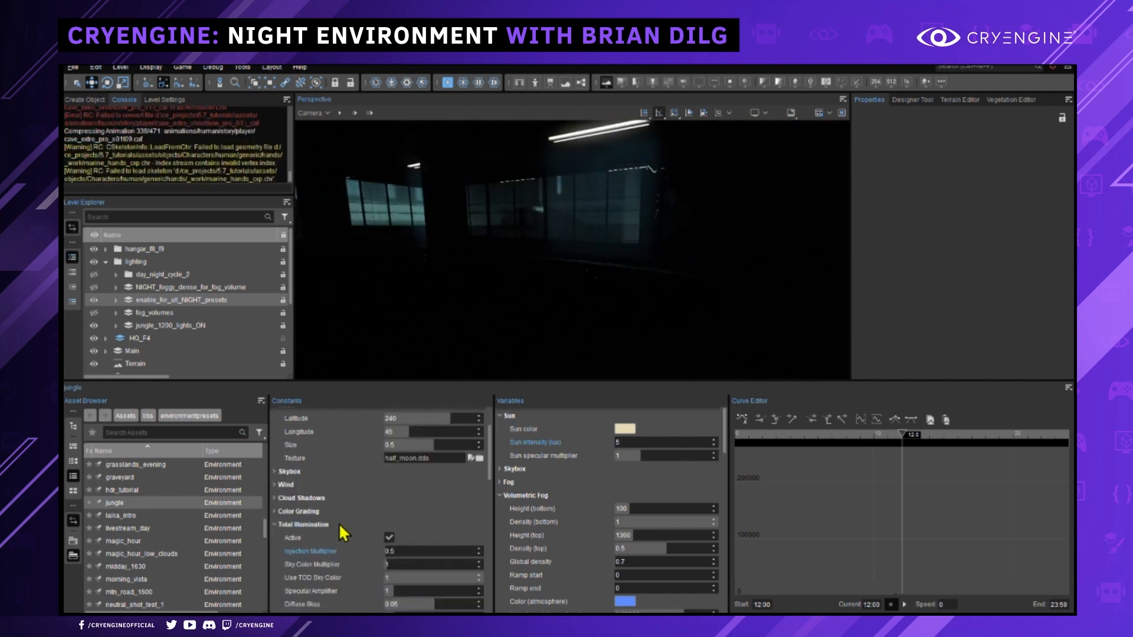
Go through the saved camera tag locations, from the lighthouse to the hangar, to check the jungle preset's lighting.
{"action": "key", "text": "s"}
{"action": "right_click_drag", "start_coordinate": [606, 250], "coordinate": [611, 209]}
{"action": "key", "text": "w"}
{"action": "key", "text": "shift+F2"}
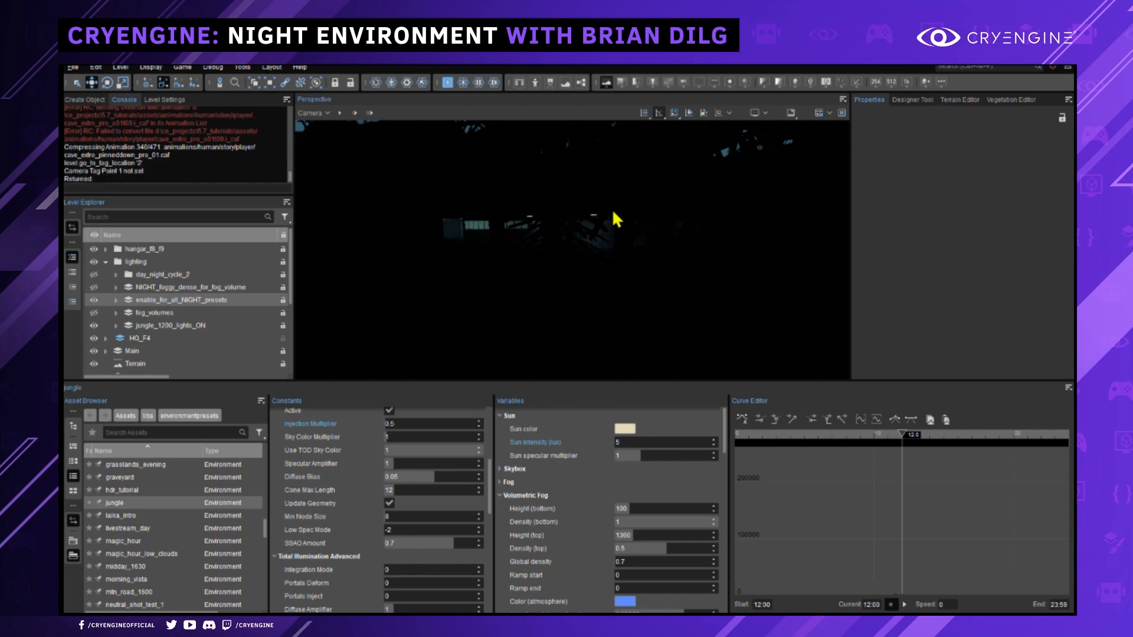
{"action": "key", "text": "shift+F1"}
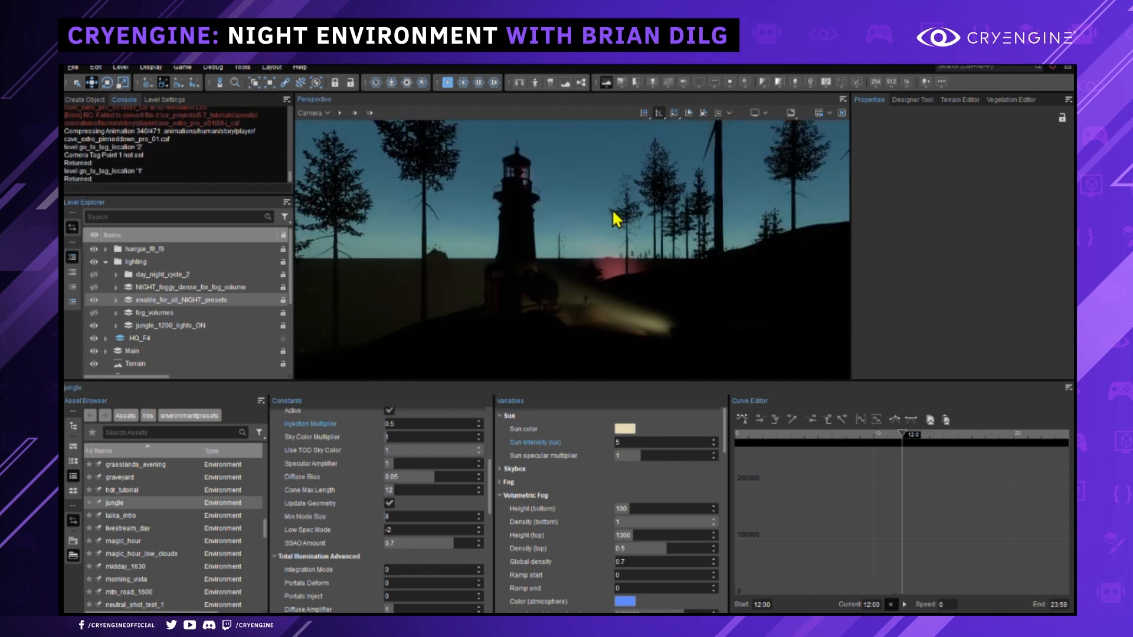
{"action": "key", "text": "shift+F6"}
{"action": "key", "text": "shift+F7"}
{"action": "key", "text": "shift+F8"}
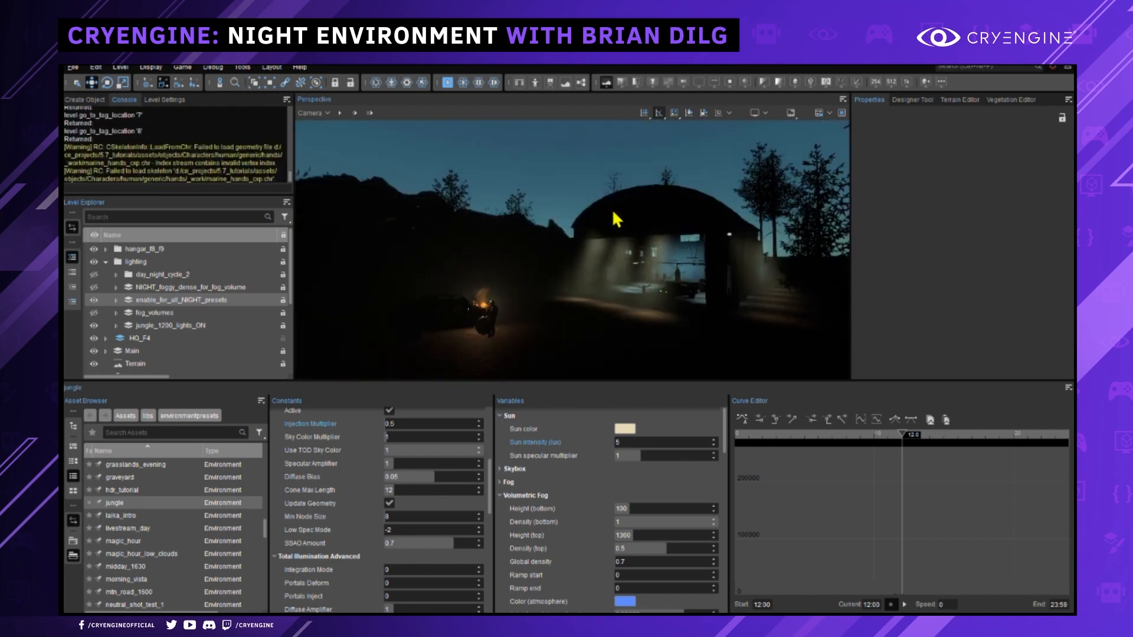
Fly into the hangar in full-screen view and examine the hanging lights, brick wall and blue-lit mezzanine.
{"action": "key", "text": "w"}
{"action": "right_click_drag", "start_coordinate": [612, 209], "coordinate": [646, 423]}
{"action": "key", "text": "F11"}
{"action": "key", "text": "s"}
{"action": "scroll", "coordinate": [602, 340], "scroll_direction": "down", "scroll_amount": 2}
{"action": "key", "text": "w"}
{"action": "key", "text": "s"}
{"action": "key", "text": "w"}
{"action": "scroll", "coordinate": [640, 436], "scroll_direction": "down", "scroll_amount": 2}
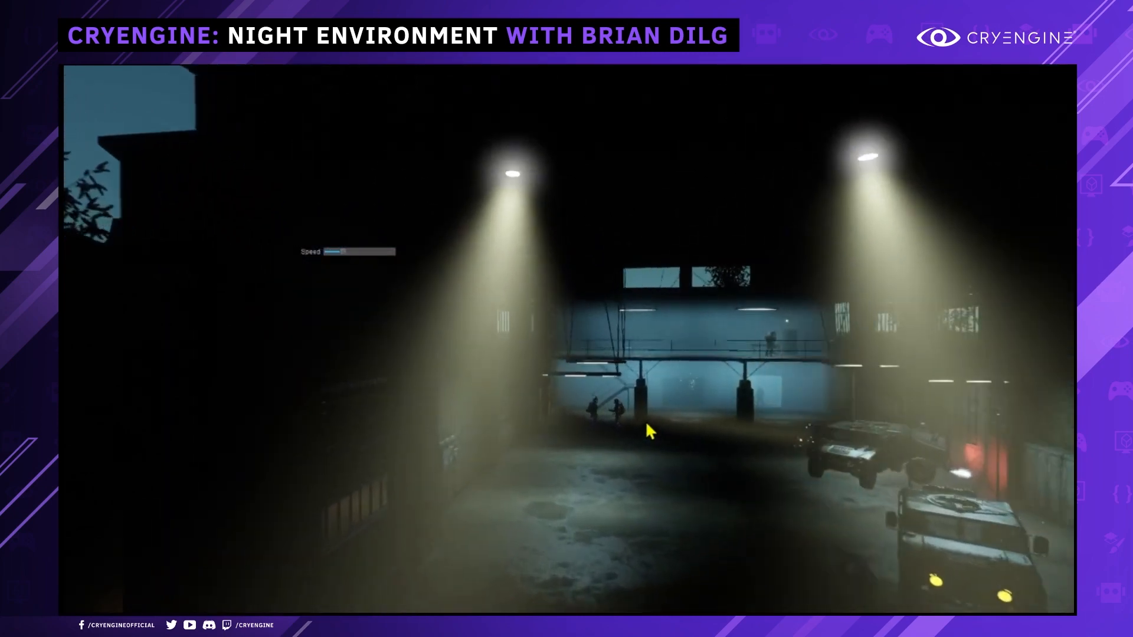
{"action": "key", "text": "w"}
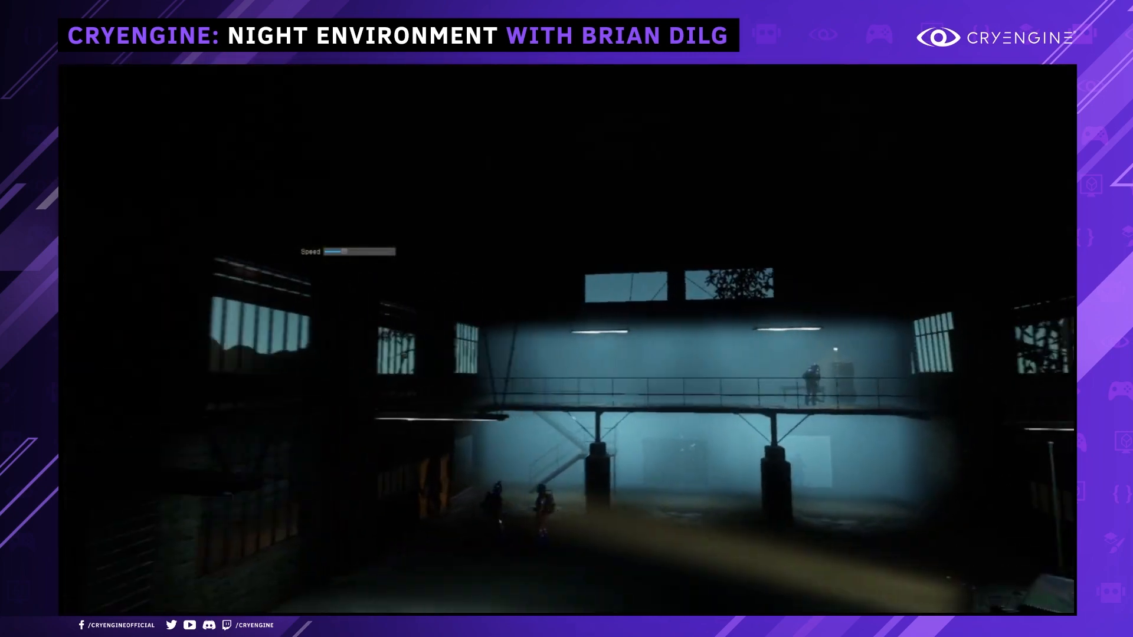
{"action": "key", "text": "w"}
{"action": "right_click_drag", "start_coordinate": [656, 426], "coordinate": [611, 397]}
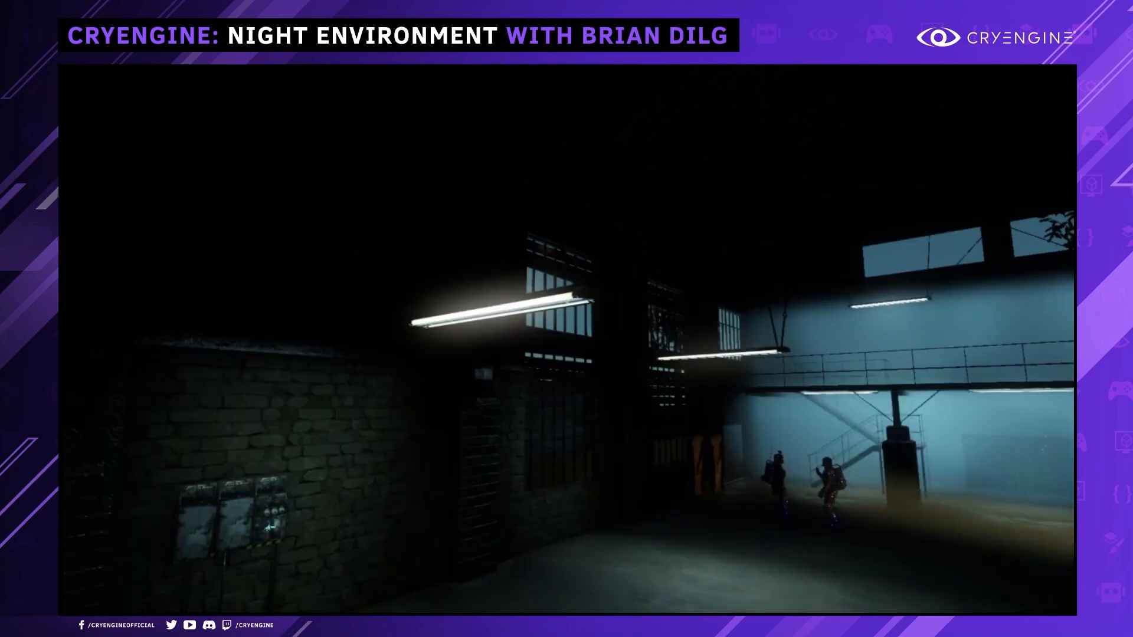
{"action": "middle_click_drag", "start_coordinate": [611, 397], "coordinate": [571, 364]}
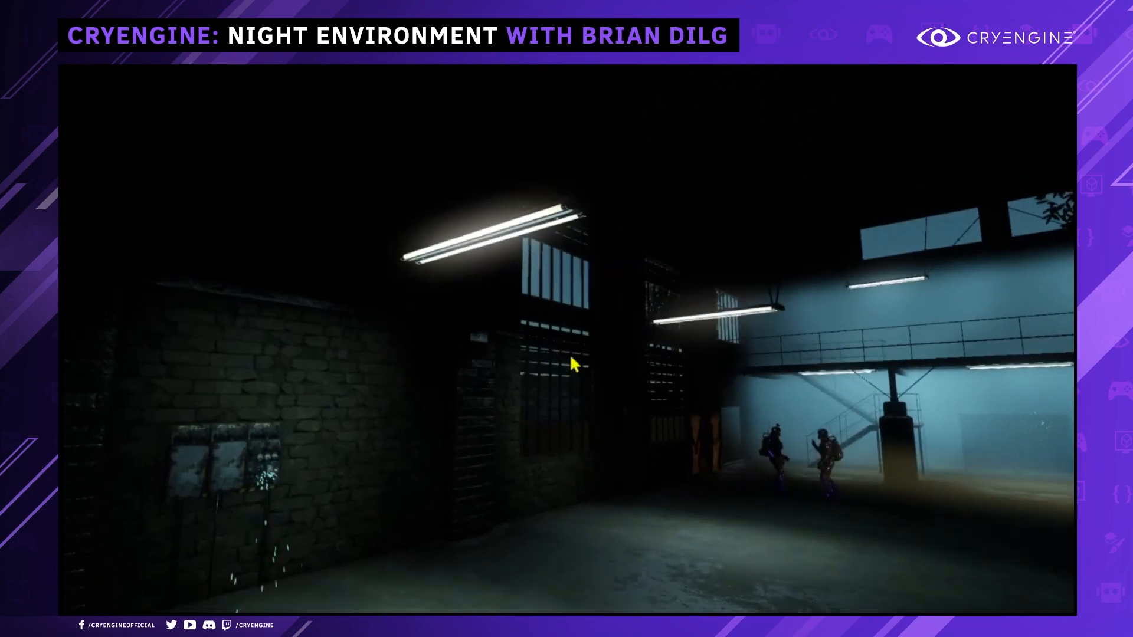
Leave the full-screen view and display the viewport helper icons for the hangar's lights.
{"action": "key", "text": "F11"}
{"action": "left_click", "coordinate": [643, 456]}
{"action": "key", "text": "shift+space"}
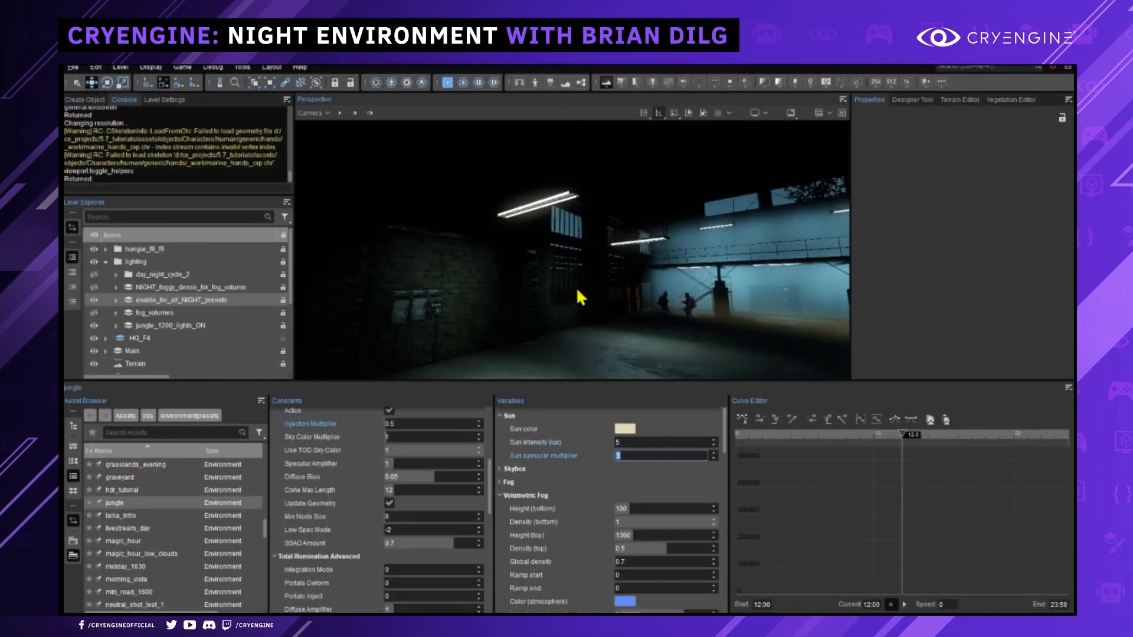
{"action": "key", "text": "F11"}
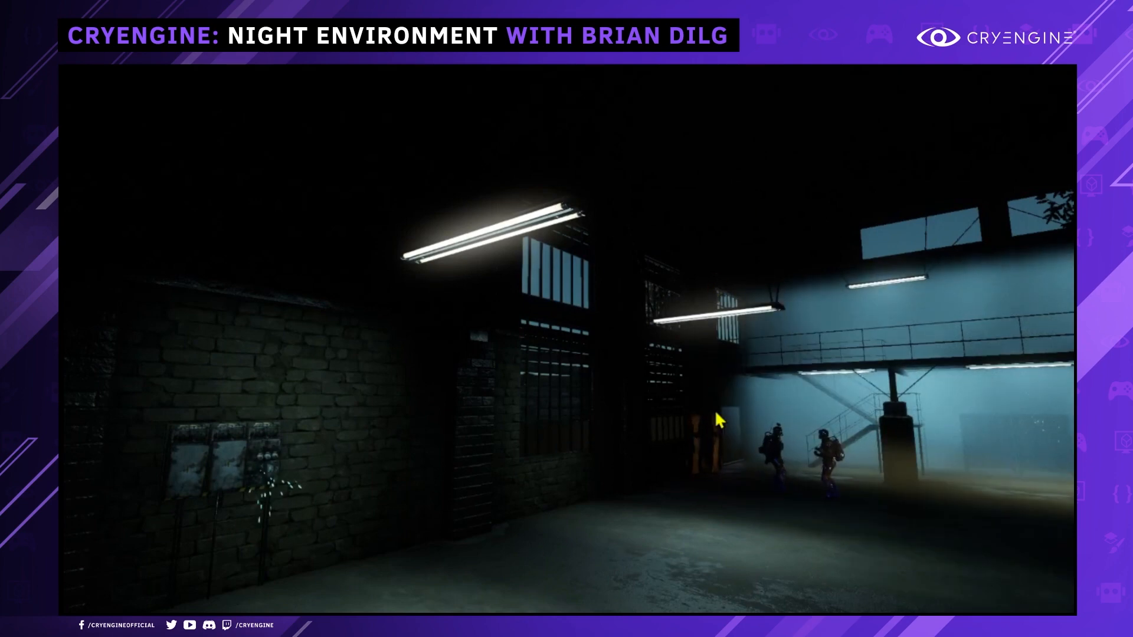
{"action": "key", "text": "F11"}
{"action": "key", "text": "shift+space"}
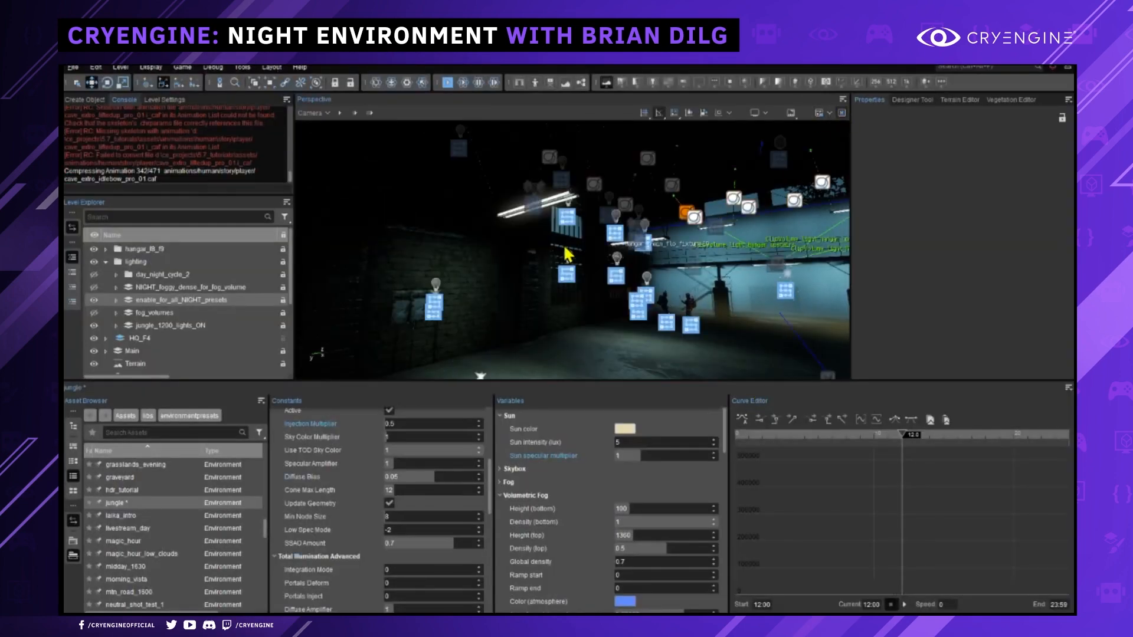
Unlock all objects and select the flo_light_hangar_L_front_NIGHT light at the hangar's front hanging fixture.
{"action": "key", "text": "w"}
{"action": "right_click_drag", "start_coordinate": [599, 328], "coordinate": [586, 352]}
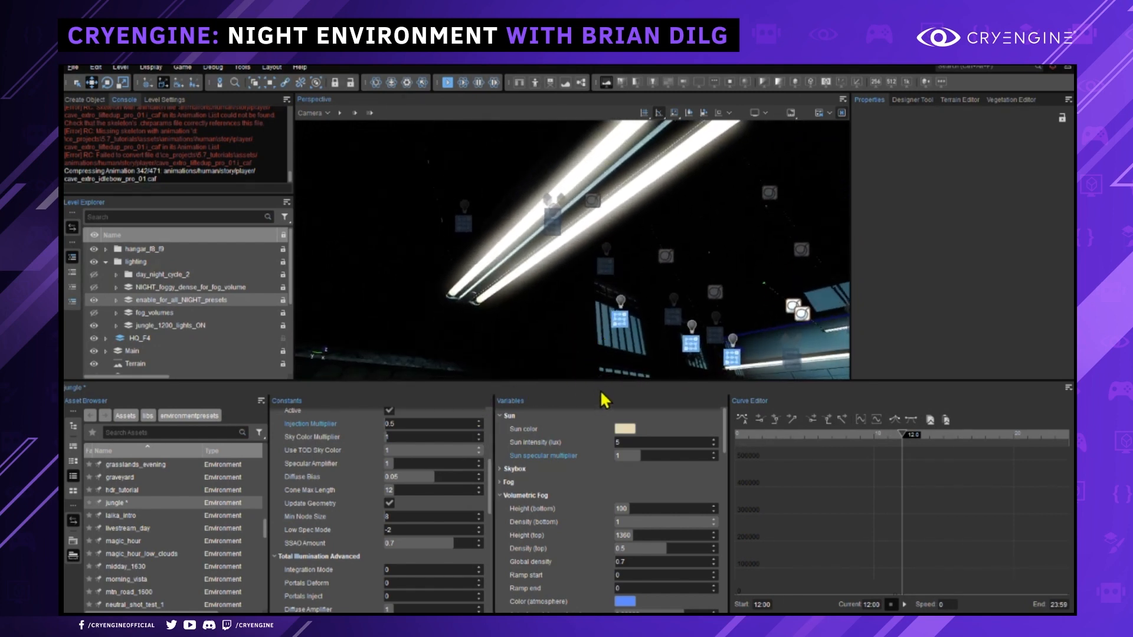
{"action": "key", "text": "ctrl+shift+f"}
{"action": "left_click", "coordinate": [546, 224]}
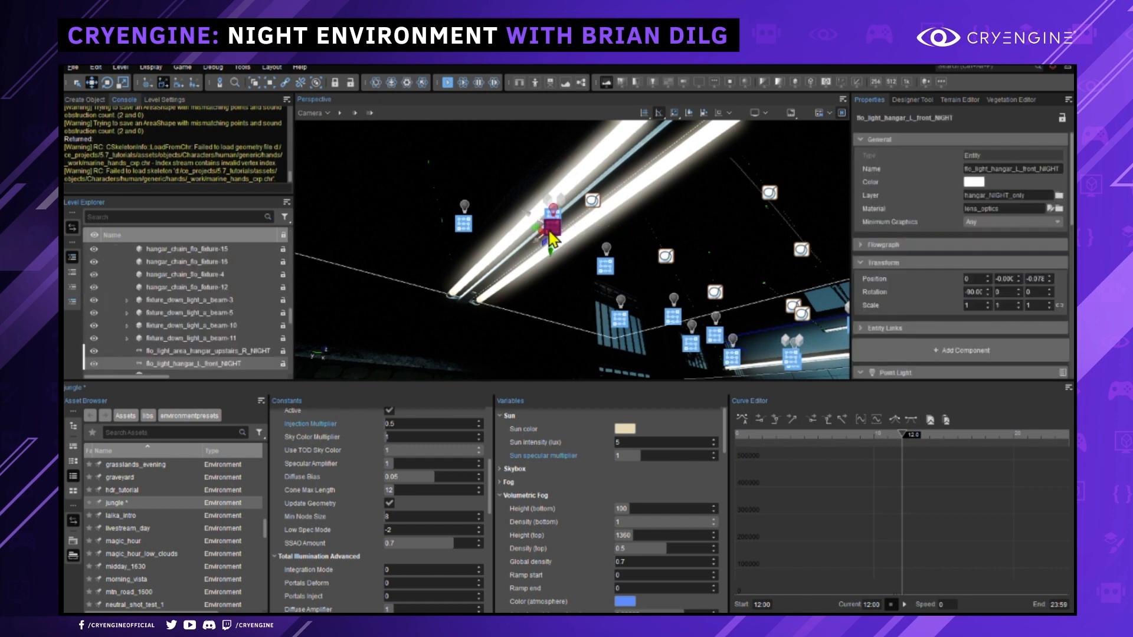
Examine the selected front light's area and how it illuminates the surrounding brick wall and floor from several angles.
{"action": "right_click_drag", "start_coordinate": [549, 228], "coordinate": [554, 249]}
{"action": "key", "text": "s"}
{"action": "key", "text": "s"}
{"action": "right_click_drag", "start_coordinate": [644, 177], "coordinate": [641, 218]}
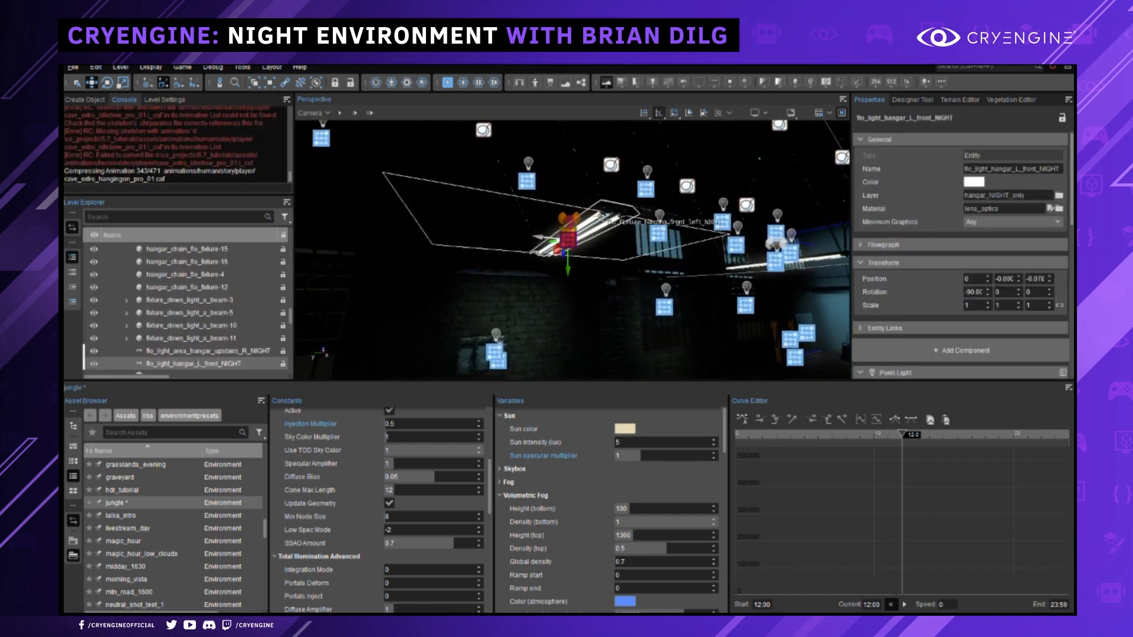
{"action": "mouse_move", "coordinate": [598, 231]}
{"action": "middle_mouse_down", "text": "alt"}
{"action": "mouse_move", "coordinate": [591, 223]}
{"action": "mouse_move", "coordinate": [590, 244]}
{"action": "middle_mouse_up", "text": "alt"}
{"action": "key", "text": "s"}
{"action": "right_click_drag", "start_coordinate": [592, 234], "coordinate": [599, 180]}
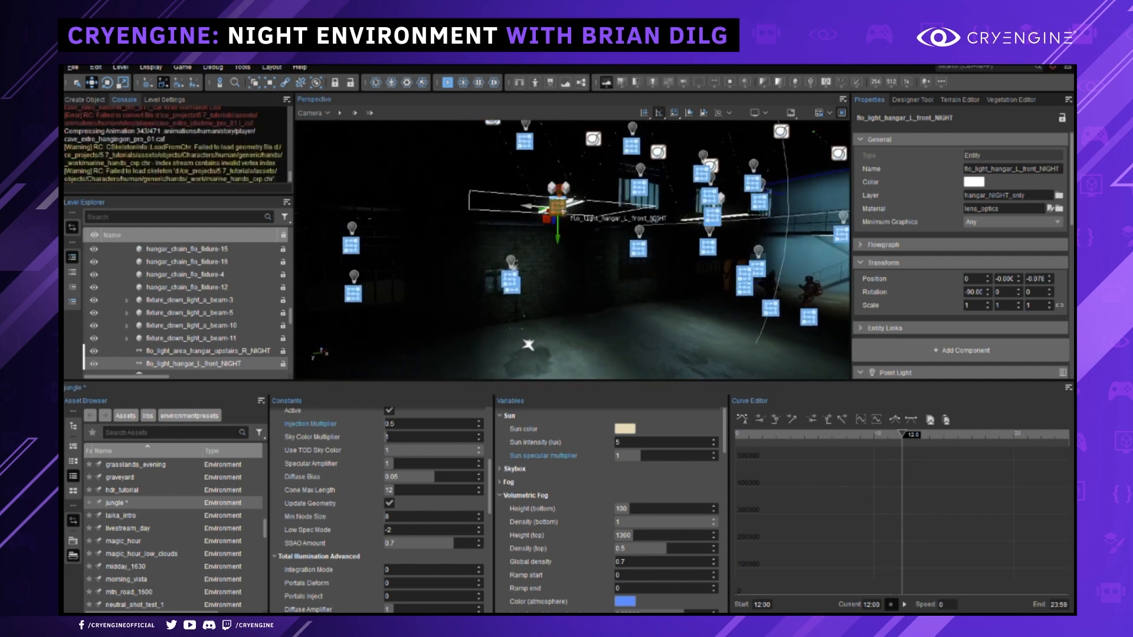
{"action": "mouse_move", "coordinate": [599, 180]}
{"action": "middle_mouse_down", "text": "alt"}
{"action": "mouse_move", "coordinate": [615, 185]}
{"action": "mouse_move", "coordinate": [601, 187]}
{"action": "middle_mouse_up", "text": "alt"}
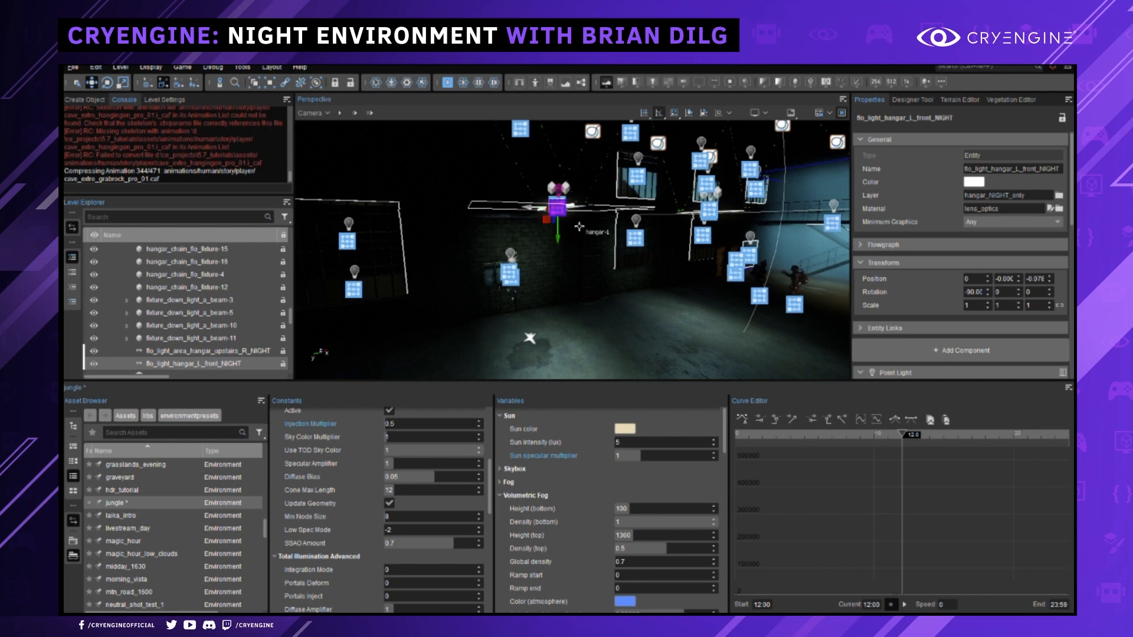
{"action": "middle_click_drag", "start_coordinate": [614, 268], "coordinate": [553, 226], "text": "alt"}
{"action": "key", "text": "w"}
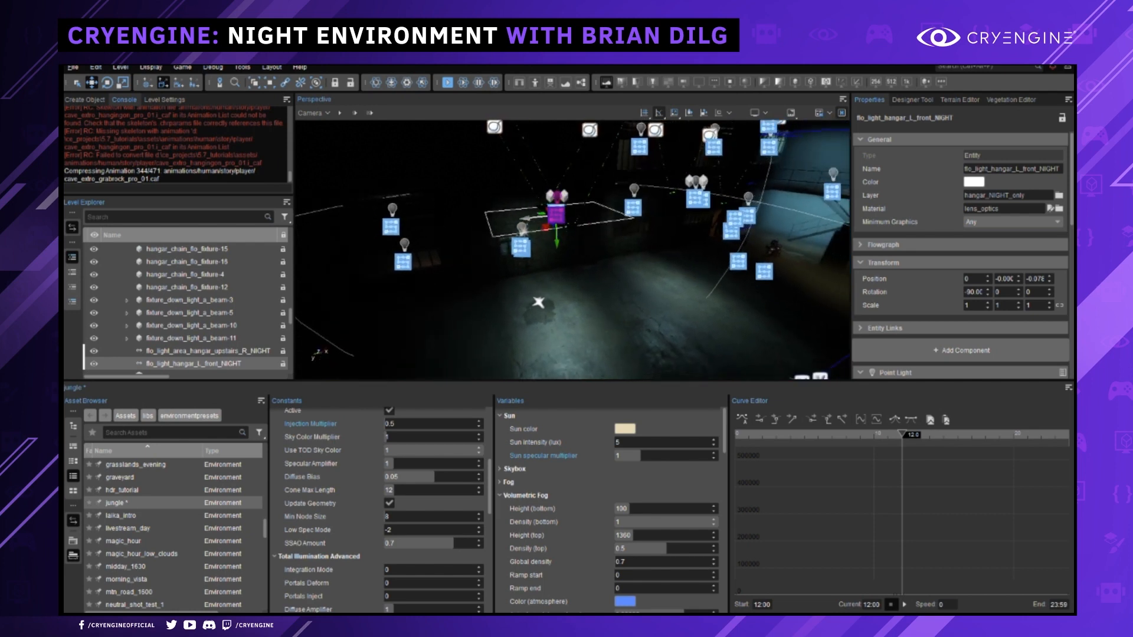
{"action": "right_click_drag", "start_coordinate": [628, 307], "coordinate": [667, 307]}
{"action": "right_click_drag", "start_coordinate": [501, 222], "coordinate": [521, 222]}
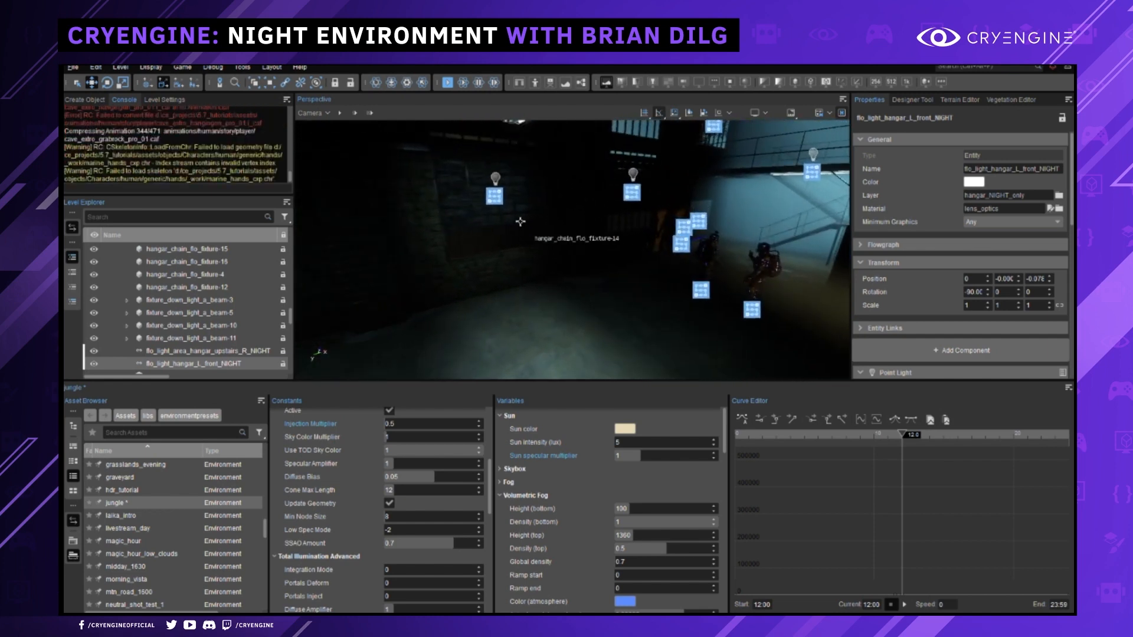
Select the cv_hangar clip volume while inspecting the lights and windows along the hangar wall.
{"action": "left_click", "coordinate": [492, 194]}
{"action": "middle_click_drag", "start_coordinate": [492, 194], "coordinate": [774, 268], "text": "alt"}
{"action": "key", "text": "w"}
{"action": "right_click_drag", "start_coordinate": [758, 256], "coordinate": [764, 229]}
{"action": "key", "text": "s"}
{"action": "left_click", "coordinate": [788, 225]}
{"action": "middle_click_drag", "start_coordinate": [788, 225], "coordinate": [715, 238], "text": "alt"}
{"action": "left_click", "coordinate": [590, 339]}
{"action": "middle_click_drag", "start_coordinate": [591, 334], "coordinate": [614, 328], "text": "alt"}
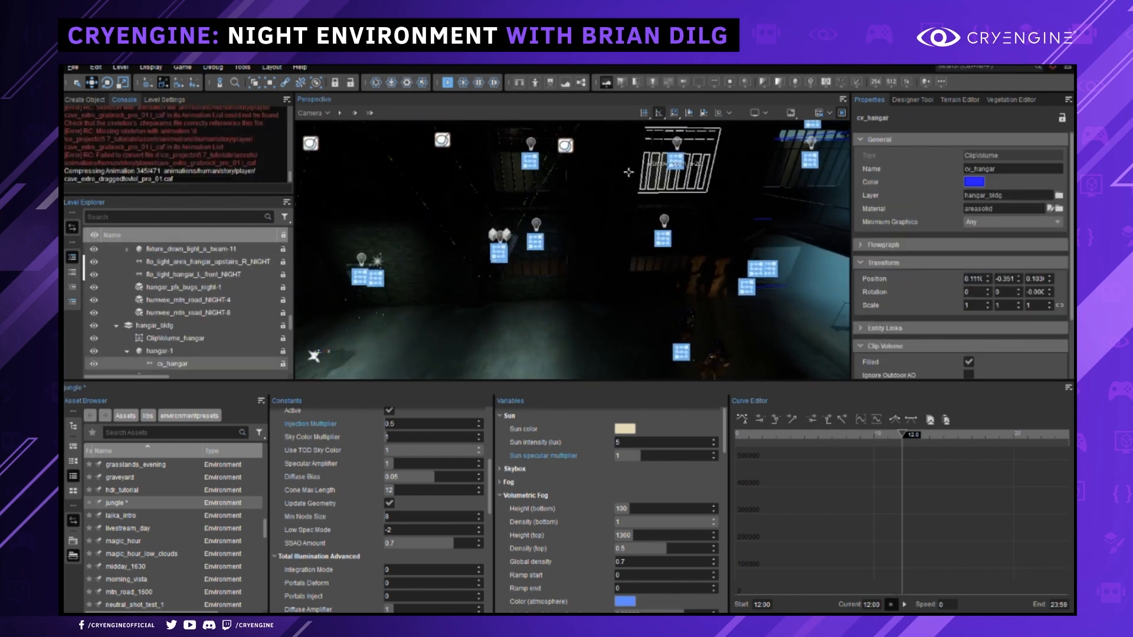
Add the hangar-1 building to the selection, and switch the selection to the upper window window_down_a-20.
{"action": "right_click", "coordinate": [617, 301]}
{"action": "left_click", "coordinate": [538, 340]}
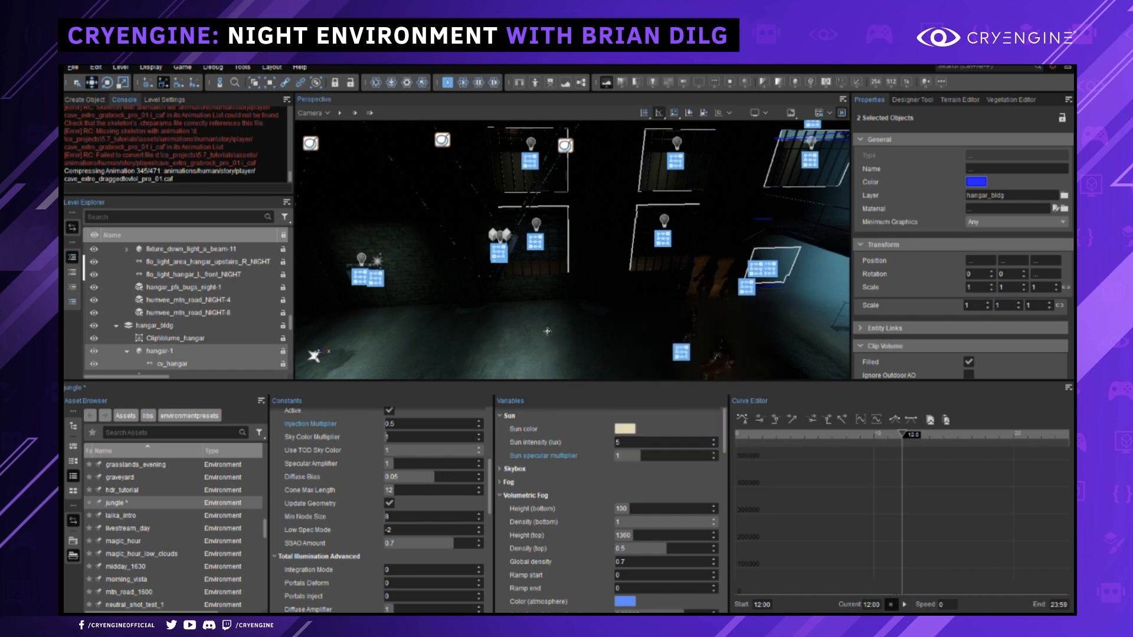
{"action": "right_click_drag", "start_coordinate": [644, 229], "coordinate": [636, 251]}
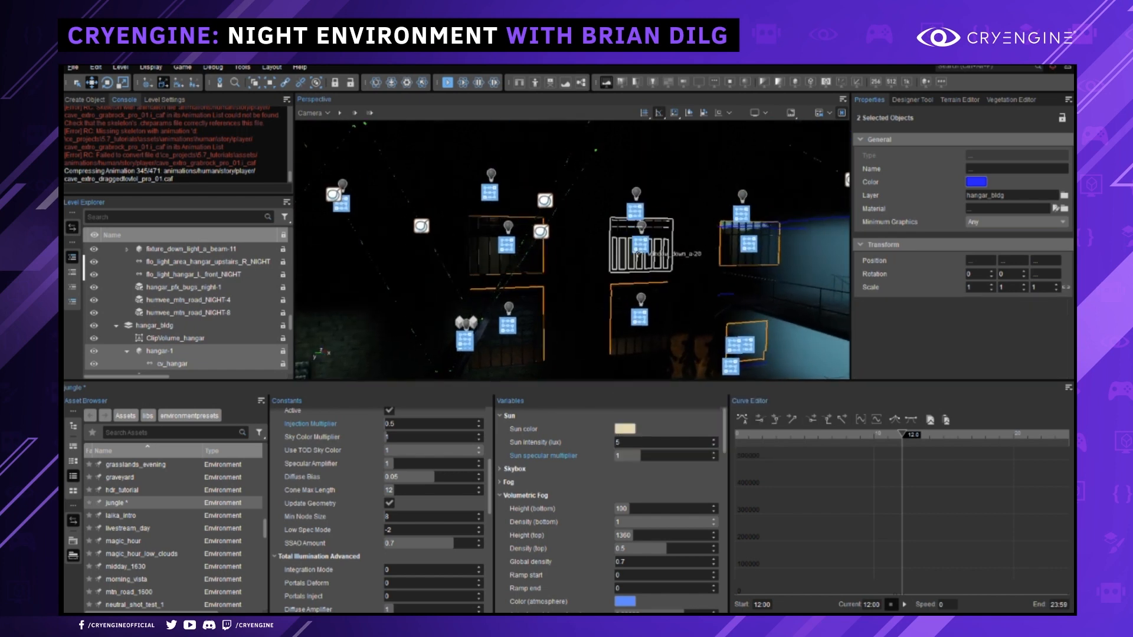
{"action": "left_click", "coordinate": [637, 243]}
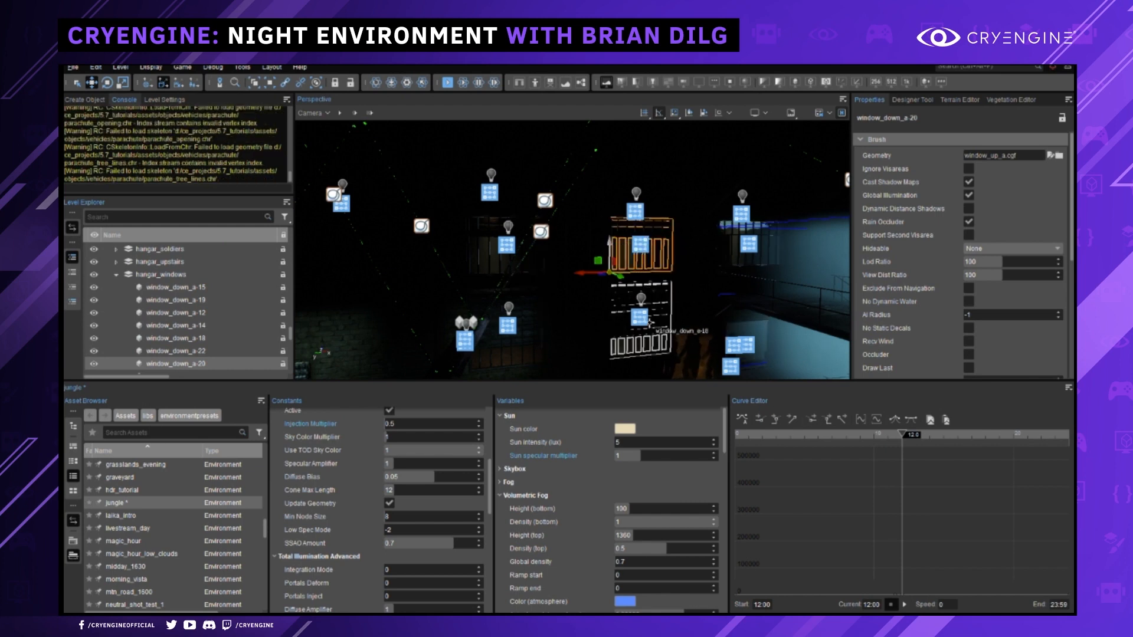
Hide the viewport helpers and examine the hangar's night lighting around the windows, mezzanine and parked vehicles.
{"action": "key", "text": "s"}
{"action": "right_click_drag", "start_coordinate": [639, 323], "coordinate": [640, 322]}
{"action": "key", "text": "s"}
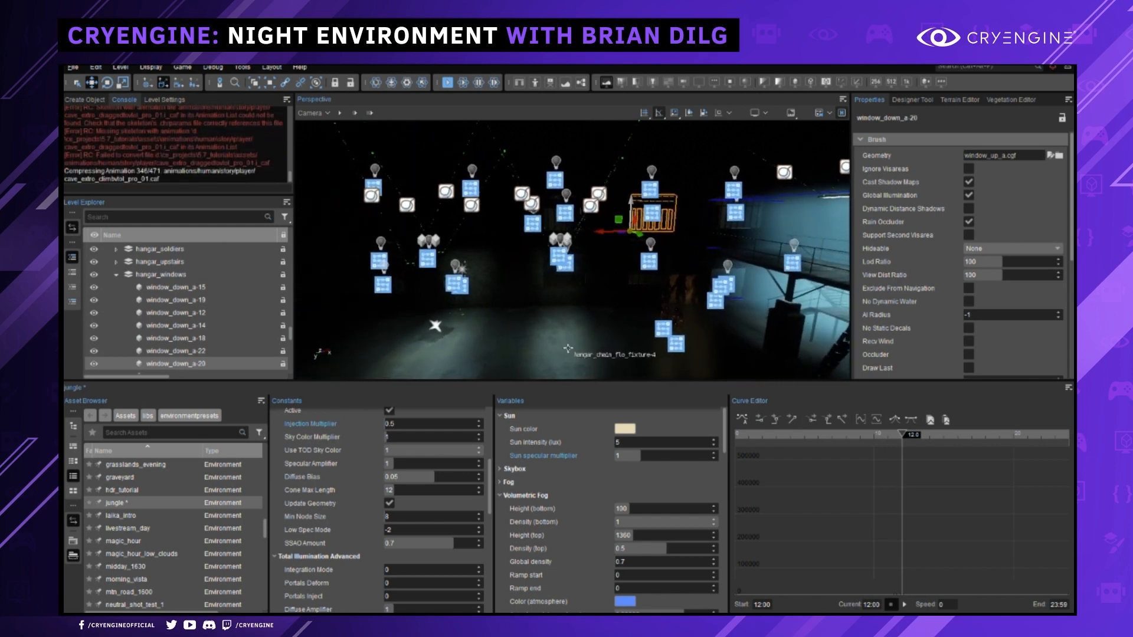
{"action": "left_click", "coordinate": [565, 349]}
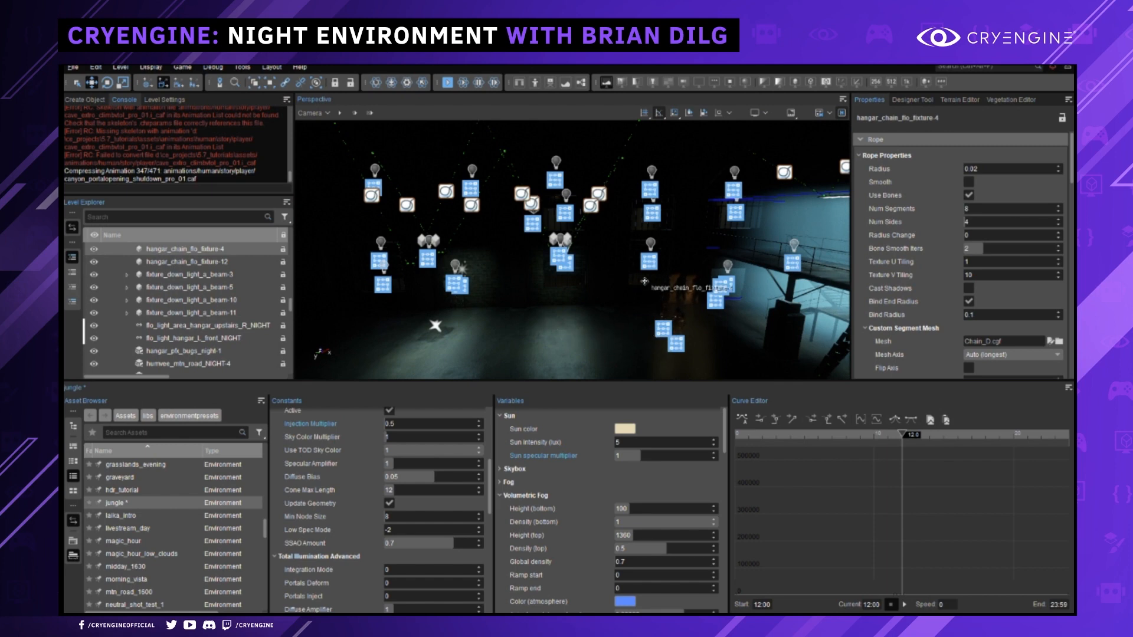
{"action": "key", "text": "shift+space"}
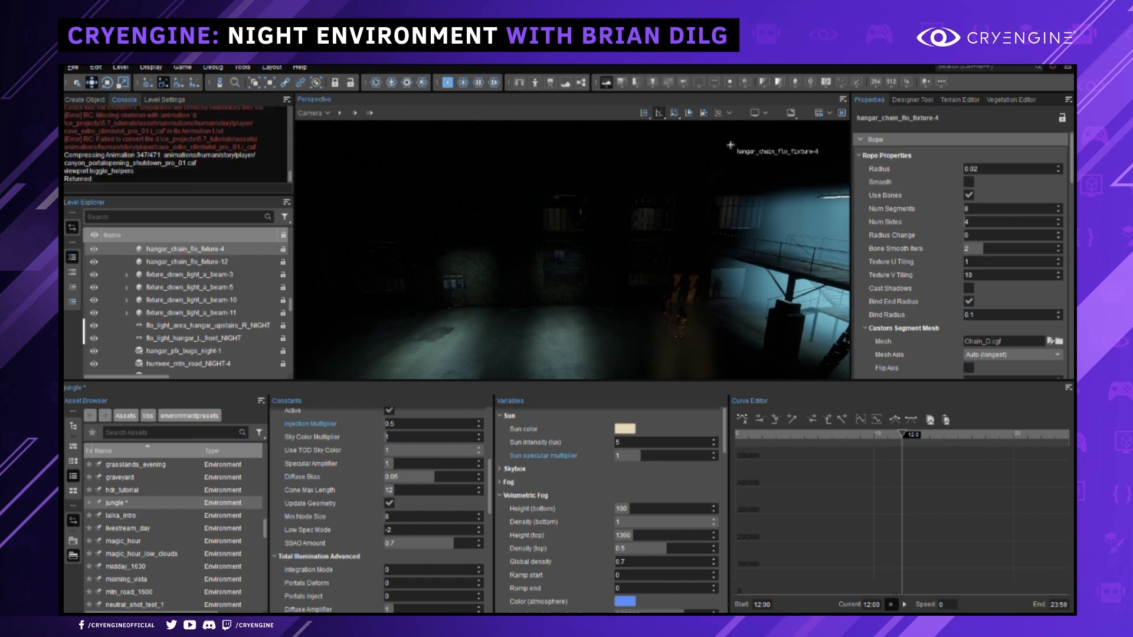
{"action": "right_click_drag", "start_coordinate": [706, 181], "coordinate": [642, 267]}
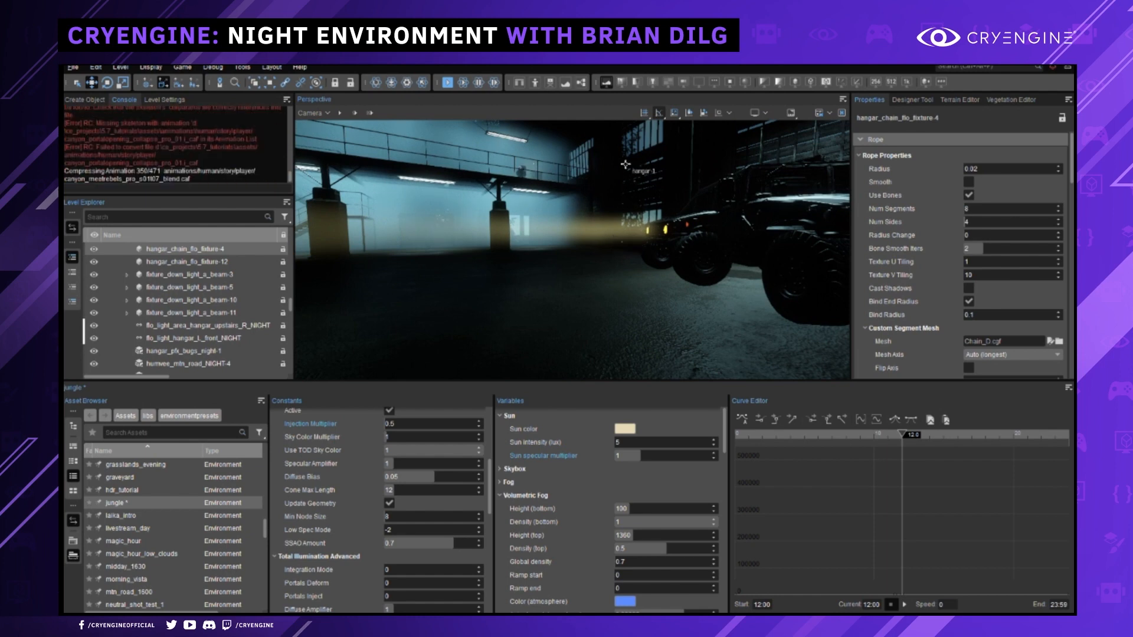
Lock the hangar-1 building object.
{"action": "left_click", "coordinate": [568, 331]}
{"action": "mouse_move", "coordinate": [630, 321]}
{"action": "right_mouse_down"}
{"action": "mouse_move", "coordinate": [596, 298]}
{"action": "mouse_move", "coordinate": [660, 309]}
{"action": "right_mouse_up"}
{"action": "key", "text": "f"}
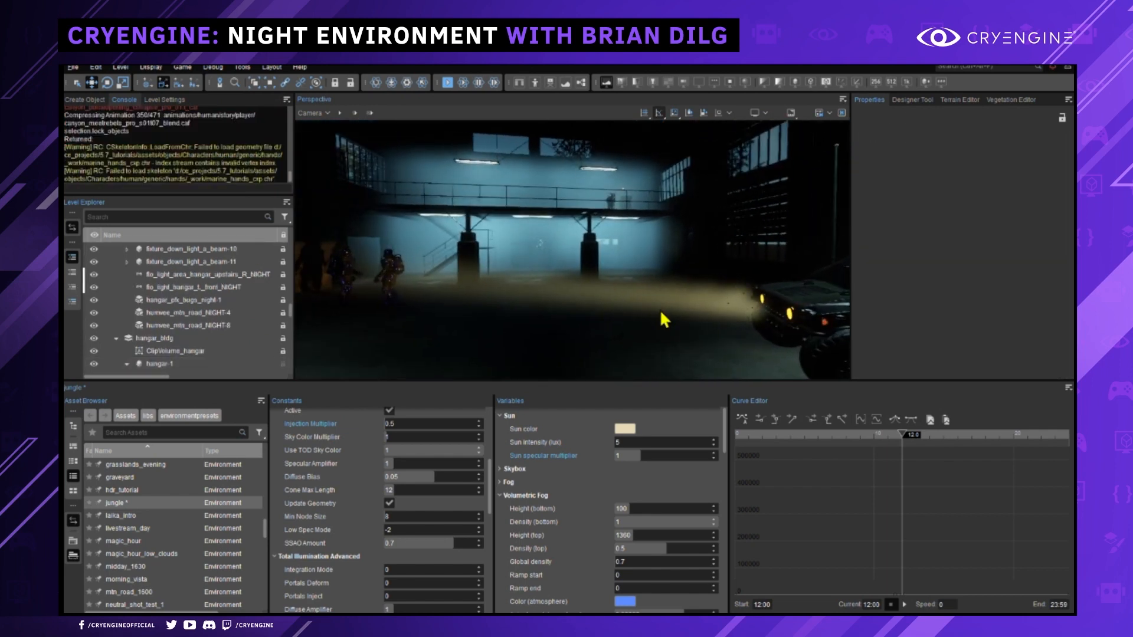
Undo the hangar-1 lock and the recent object selections back to the cv_hangar clip volume.
{"action": "key", "text": "ctrl+z"}
{"action": "key", "text": "ctrl+z"}
{"action": "key", "text": "ctrl+z"}
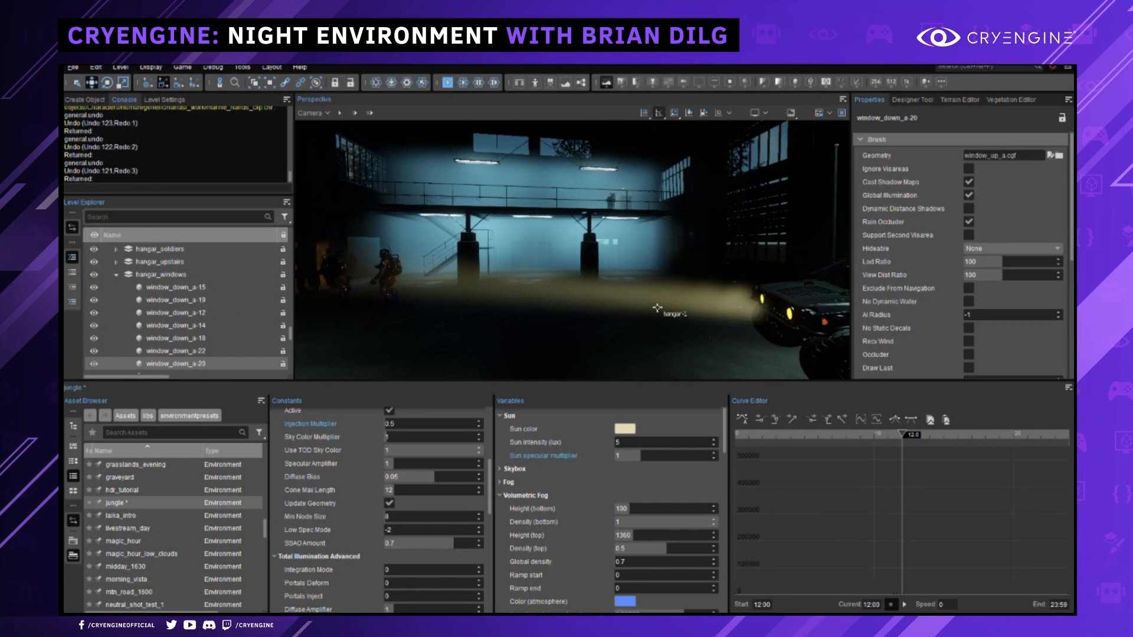
{"action": "key", "text": "ctrl+z"}
{"action": "key", "text": "ctrl+z"}
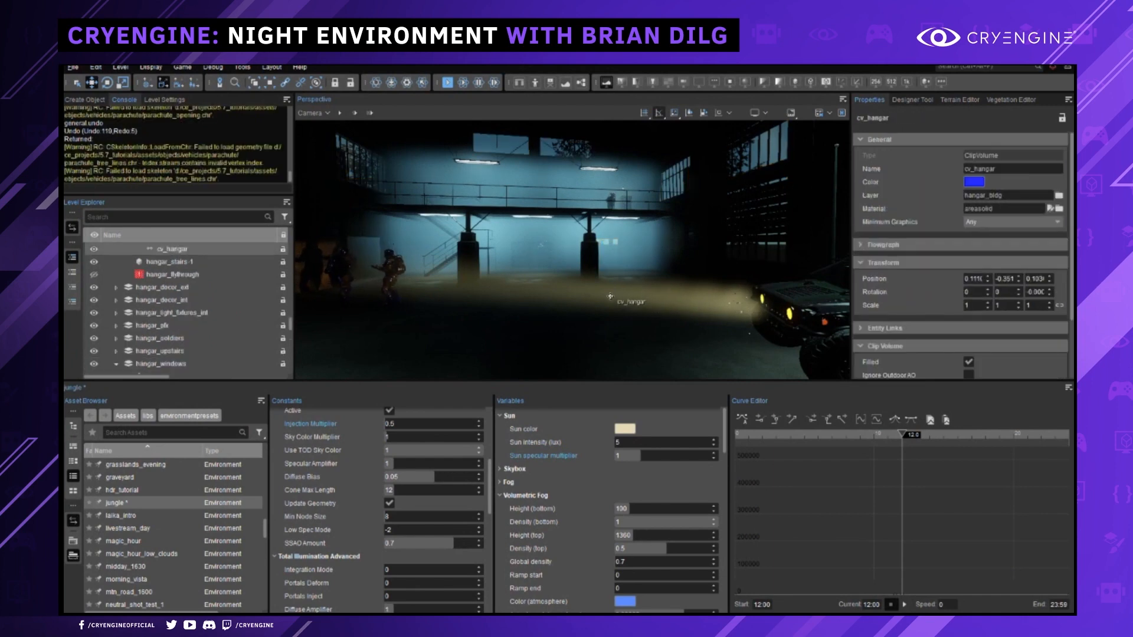
Undo the recent object selections until nothing is selected in the level.
{"action": "key", "text": "ctrl+z"}
{"action": "key", "text": "ctrl+z"}
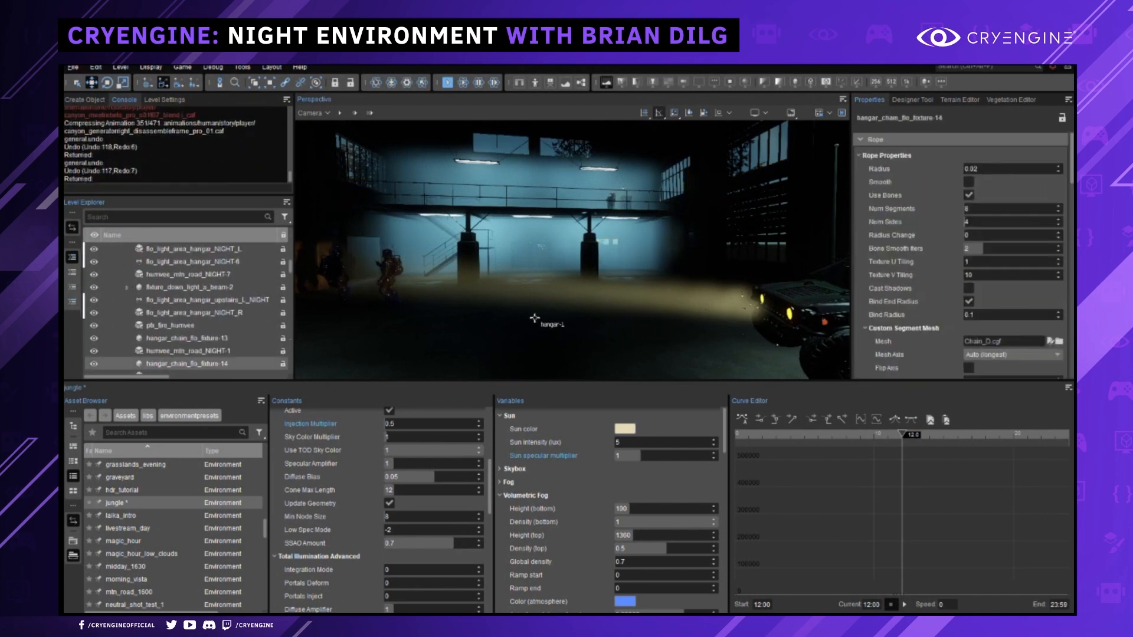
{"action": "key", "text": "ctrl+z"}
{"action": "key", "text": "ctrl+z"}
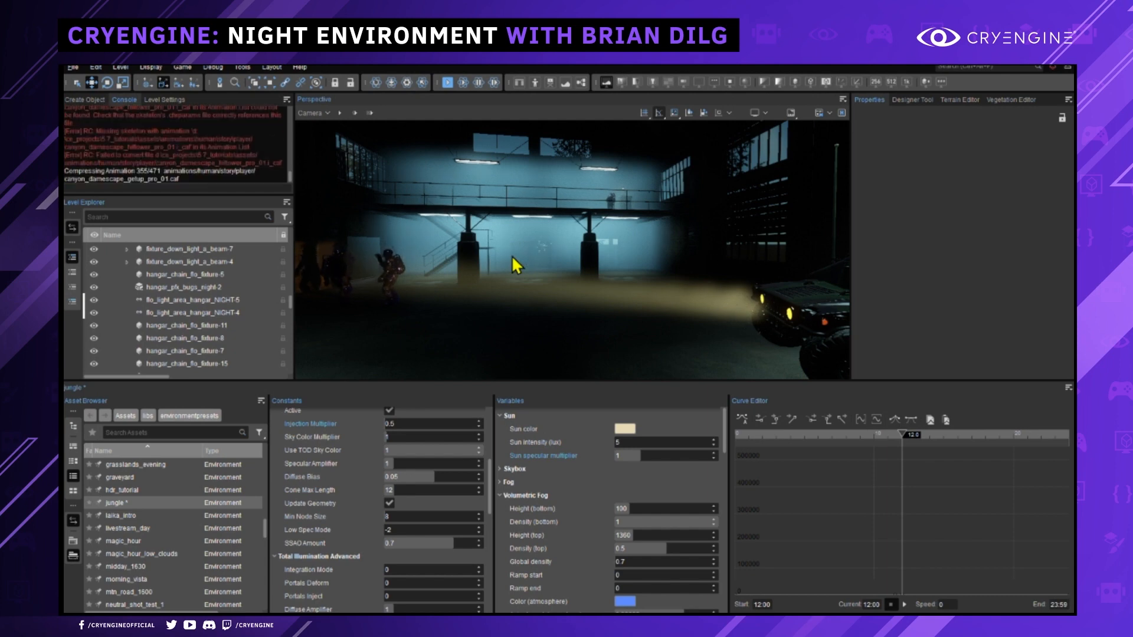
Inspect the hangar interior full screen, checking the fluorescent fixtures, mezzanine and parked Humvees from farther back.
{"action": "key", "text": "ctrl+g"}
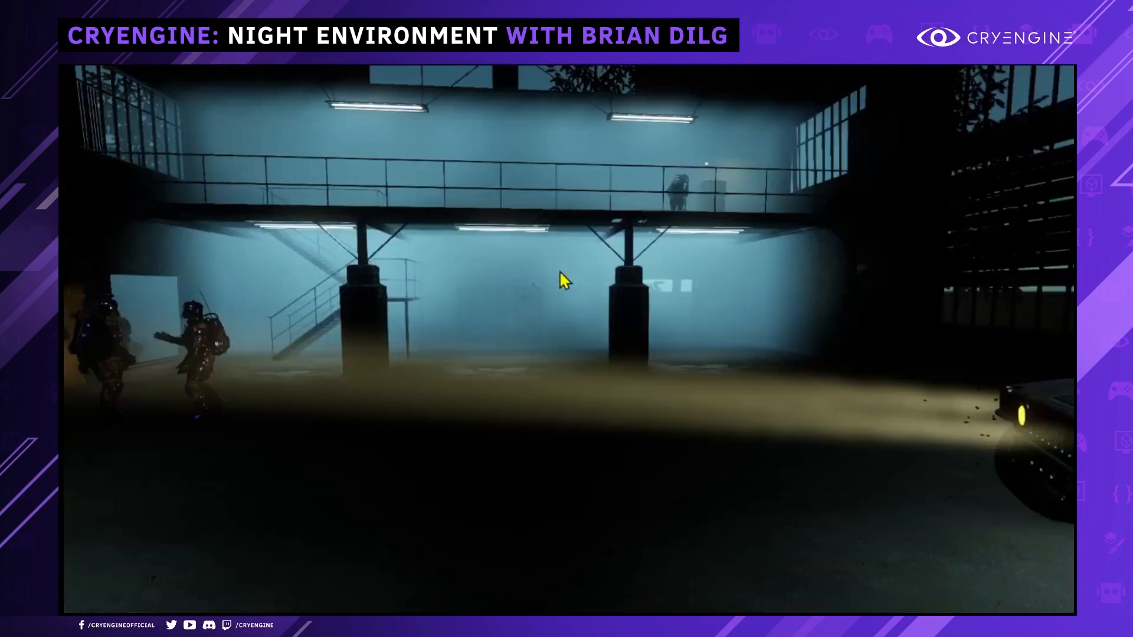
{"action": "key", "text": "s"}
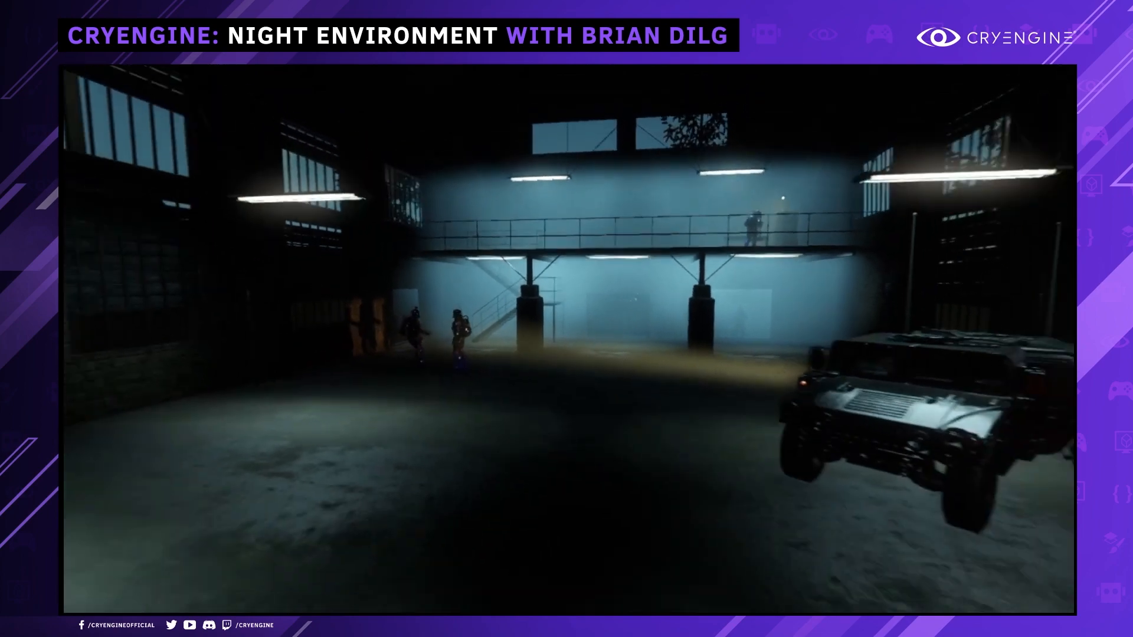
{"action": "key", "text": "Escape"}
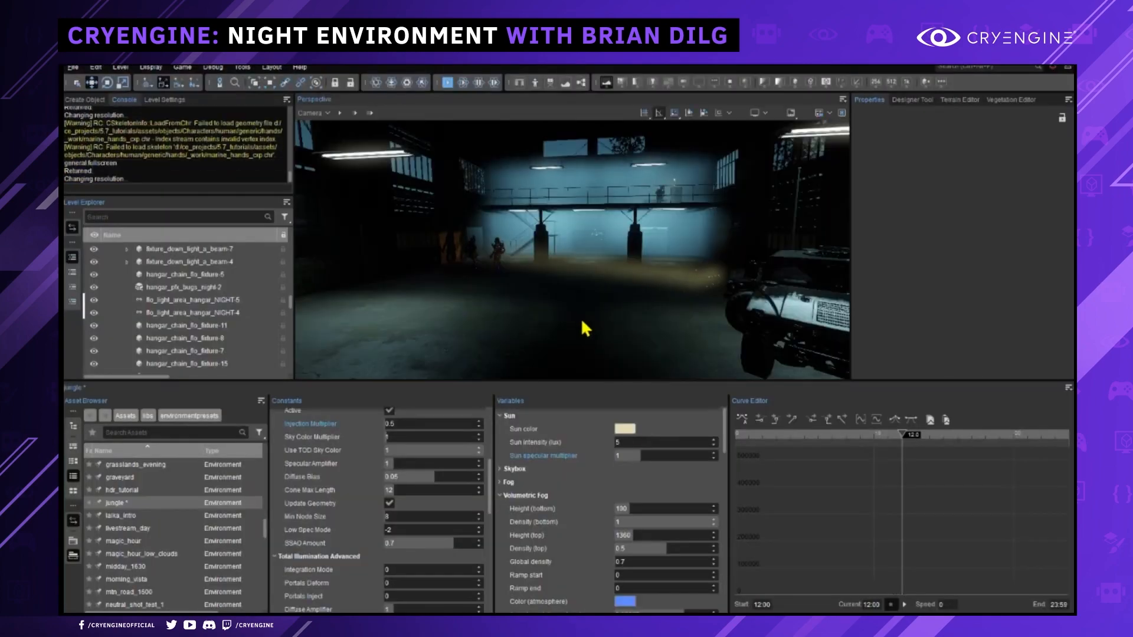
{"action": "key", "text": "s"}
{"action": "right_click_drag", "start_coordinate": [582, 322], "coordinate": [581, 322]}
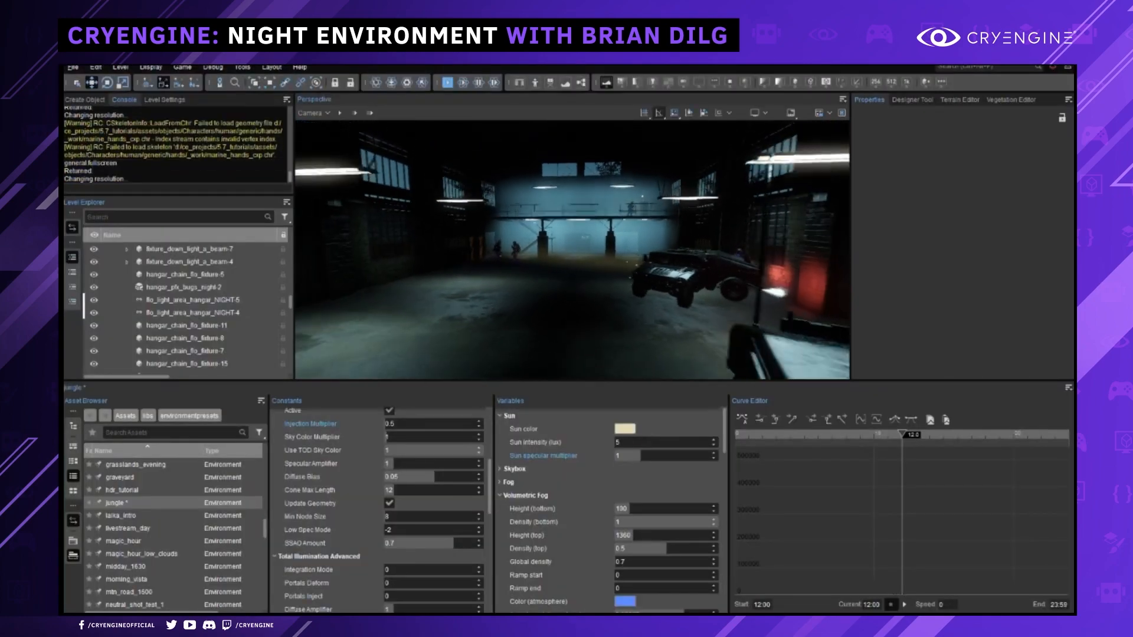
{"action": "key", "text": "ctrl+g"}
{"action": "key", "text": "w"}
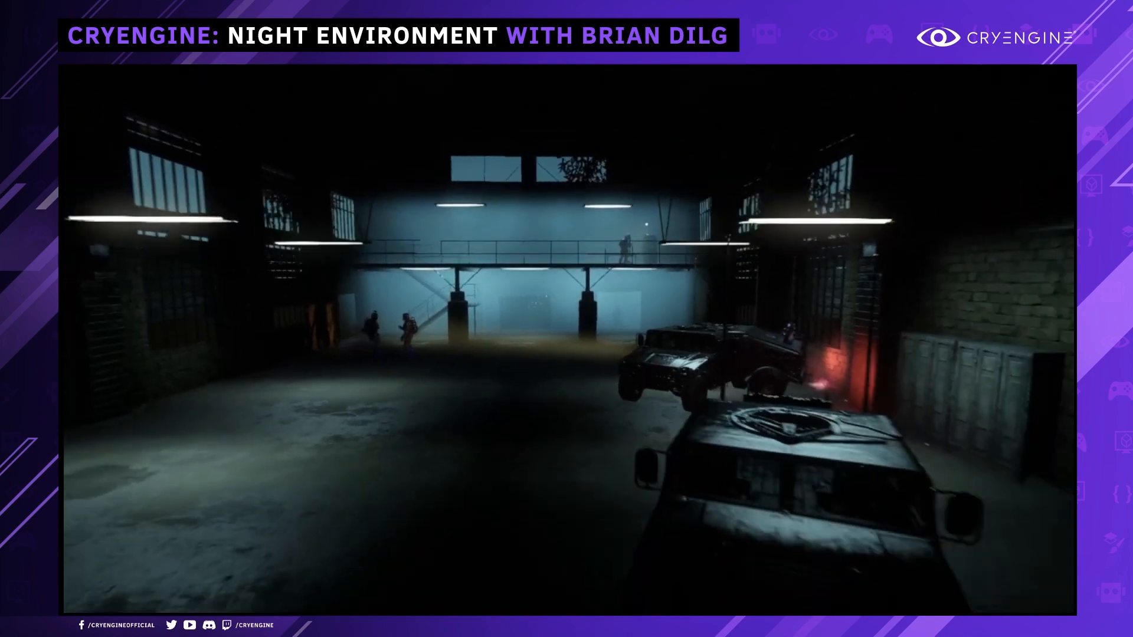
Examine the hangar's exterior spotlights, their light beams and the ground lighting around the open entrance.
{"action": "key", "text": "s"}
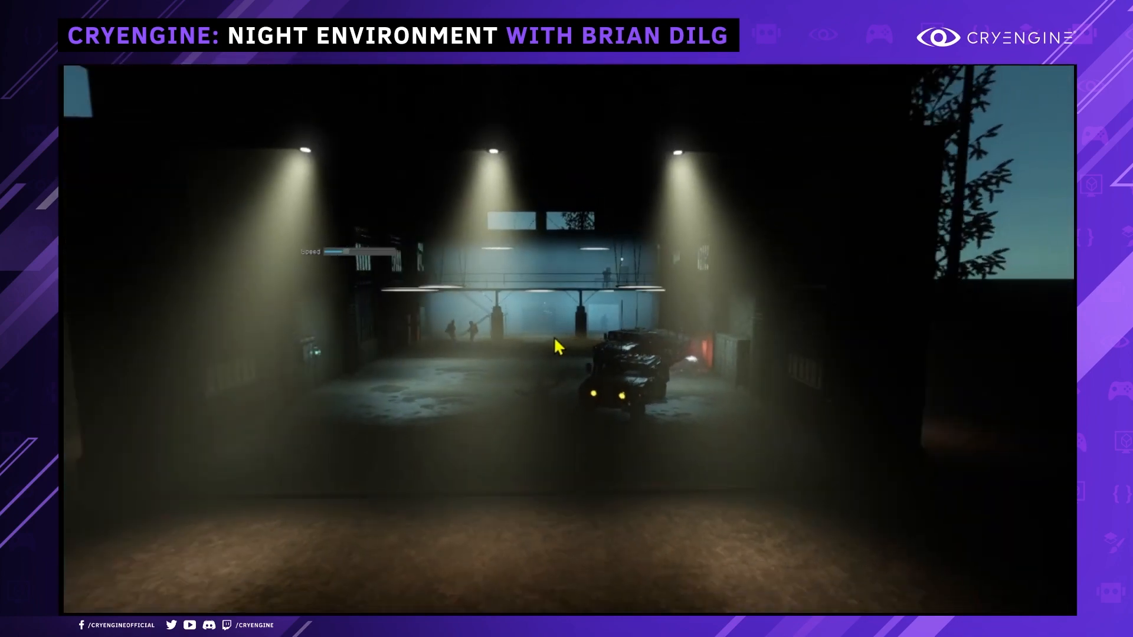
{"action": "key", "text": "s"}
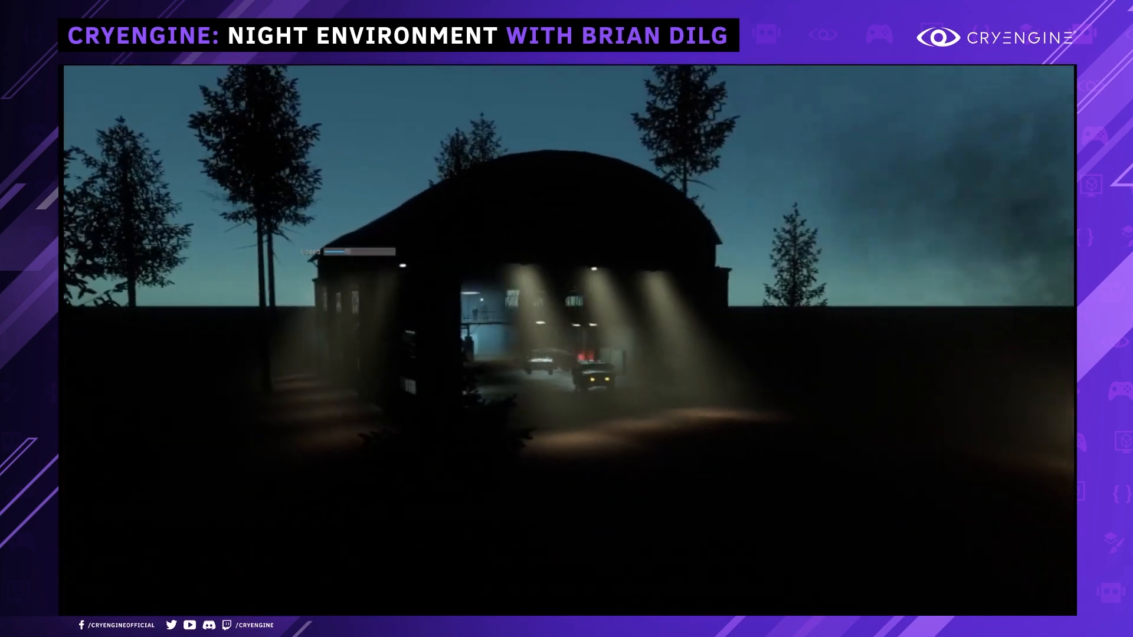
{"action": "key", "text": "w"}
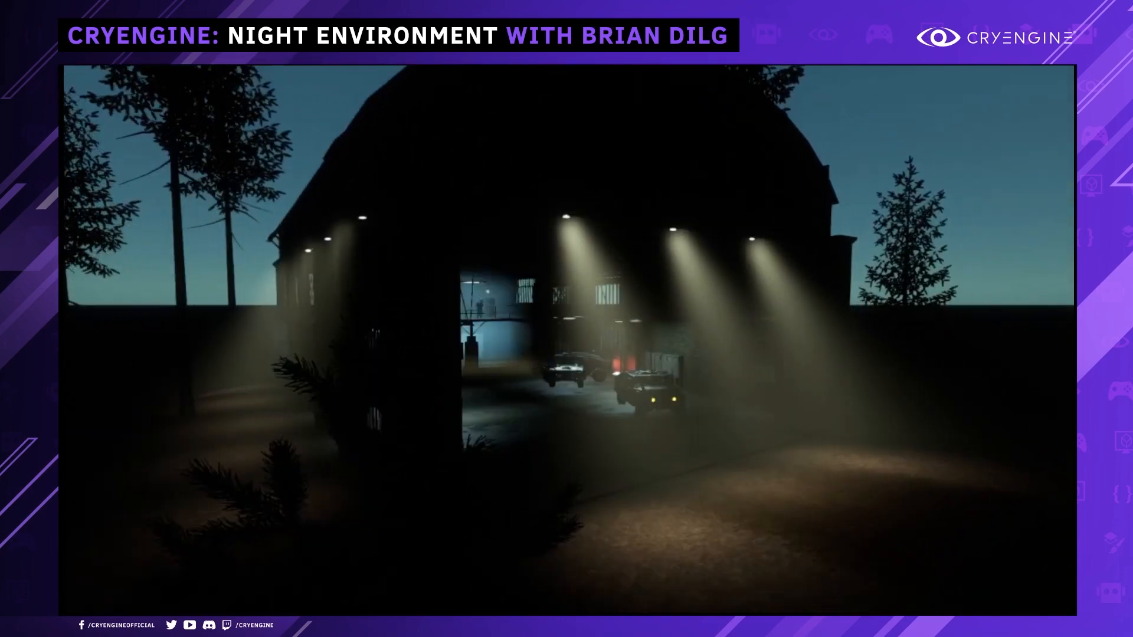
{"action": "key", "text": "a"}
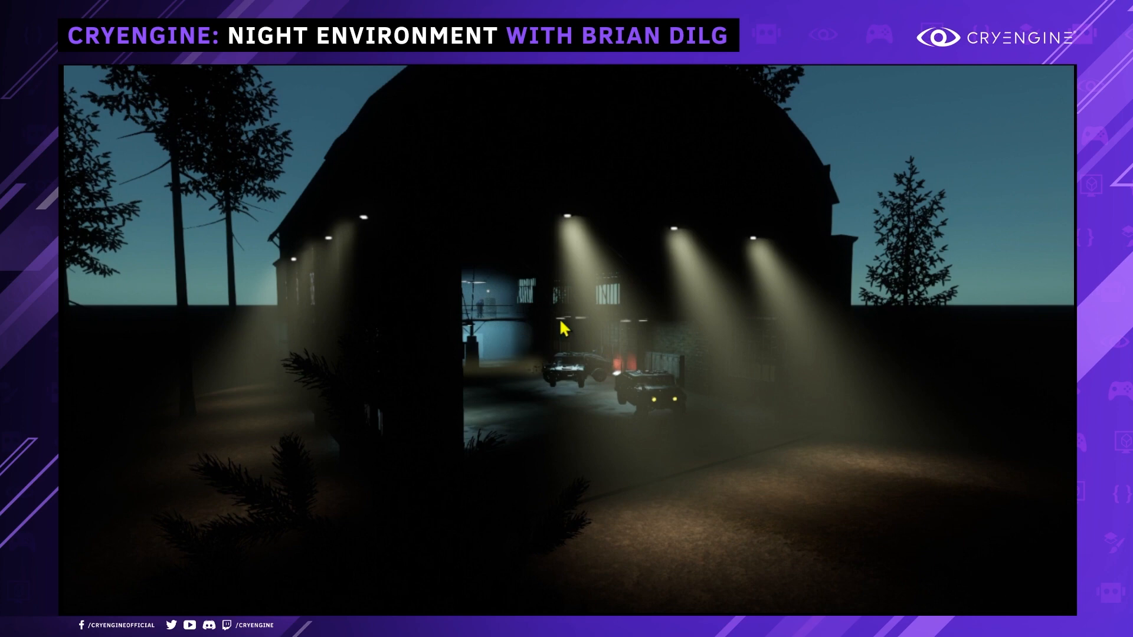
{"action": "middle_click_drag", "start_coordinate": [620, 261], "coordinate": [653, 267]}
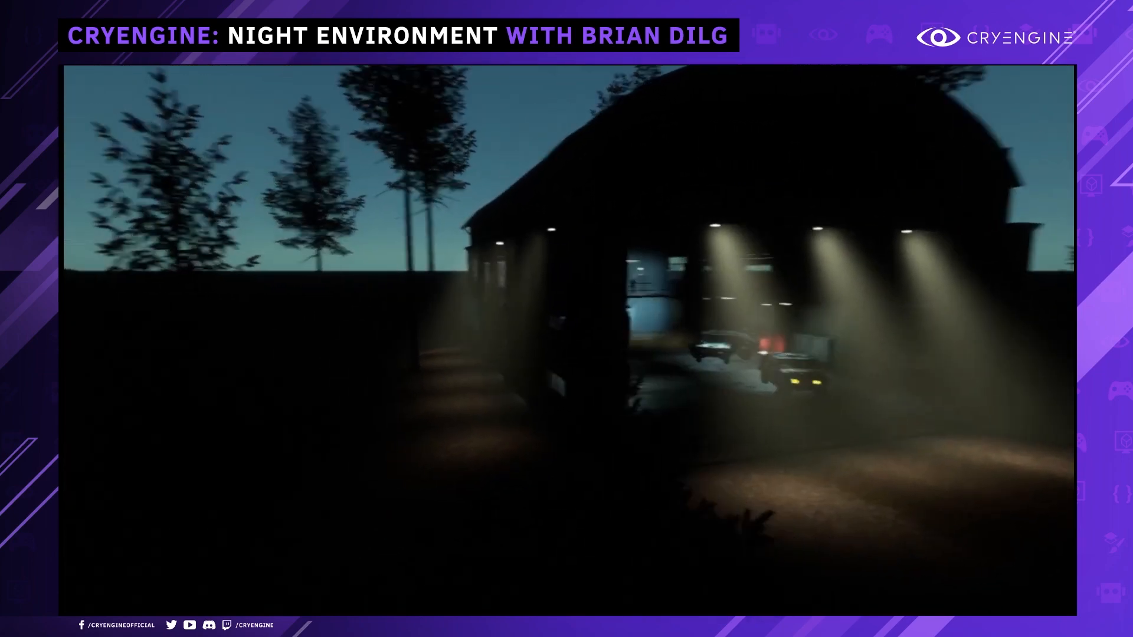
{"action": "scroll", "coordinate": [756, 246], "scroll_direction": "down", "scroll_amount": 2}
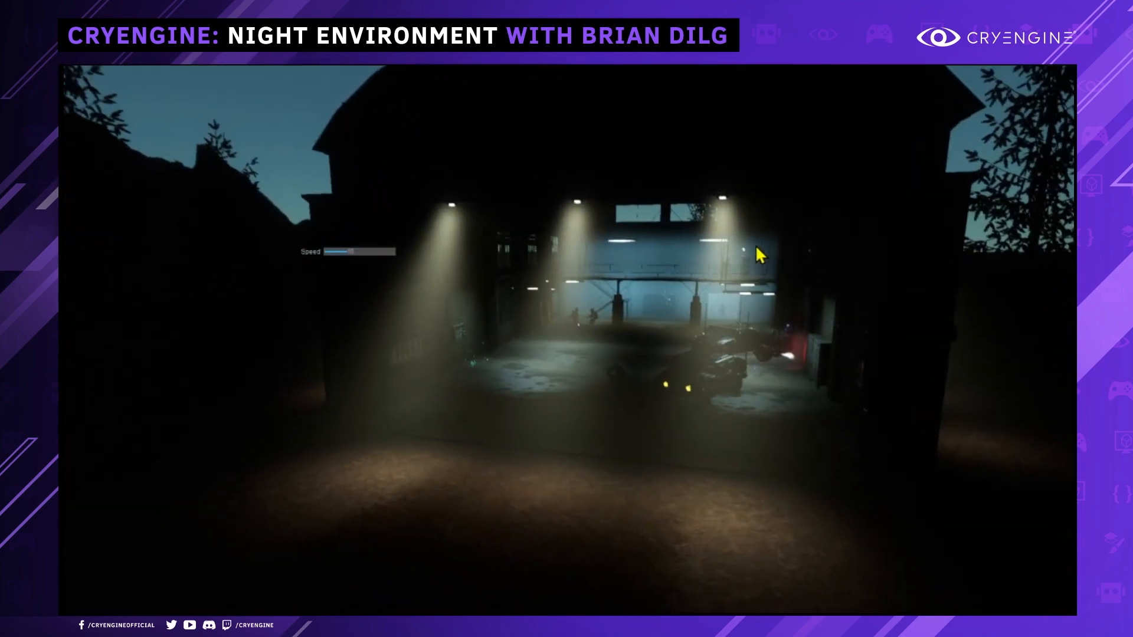
{"action": "middle_click_drag", "start_coordinate": [751, 242], "coordinate": [676, 184]}
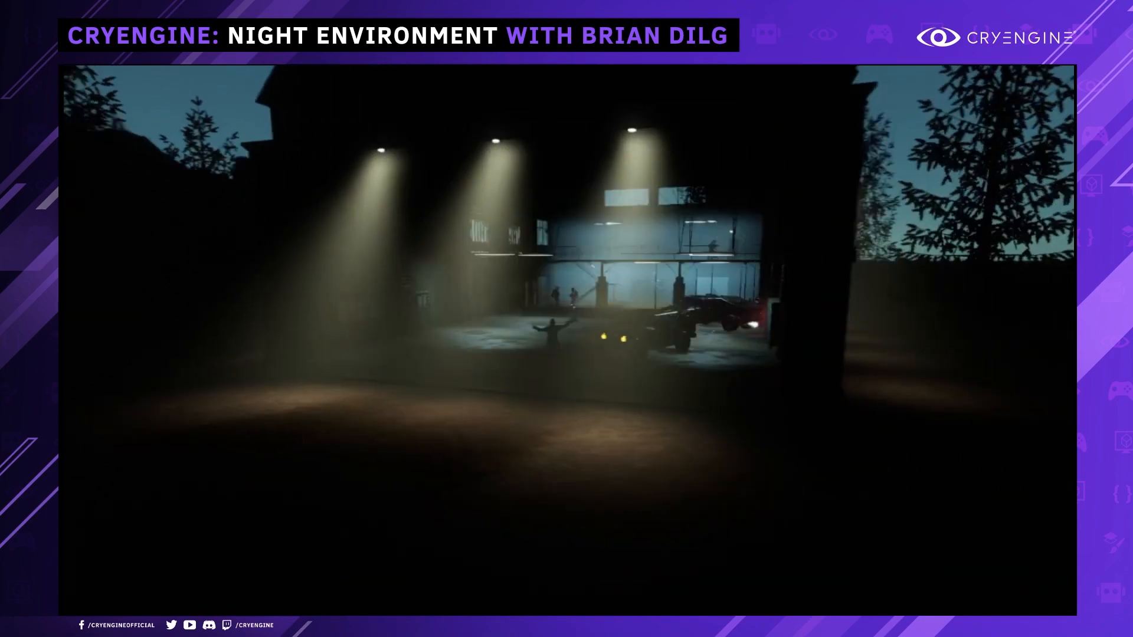
{"action": "mouse_move", "coordinate": [675, 184]}
{"action": "right_mouse_down"}
{"action": "mouse_move", "coordinate": [613, 188]}
{"action": "mouse_move", "coordinate": [687, 184]}
{"action": "right_mouse_up"}
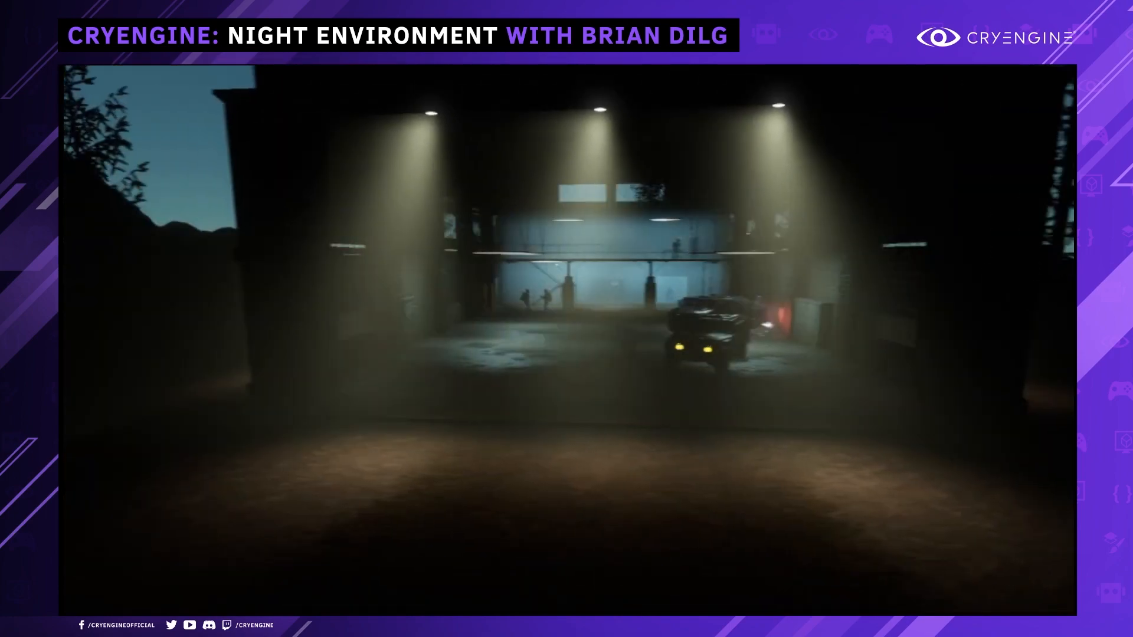
{"action": "right_click_drag", "start_coordinate": [806, 361], "coordinate": [849, 366]}
{"action": "key", "text": "w"}
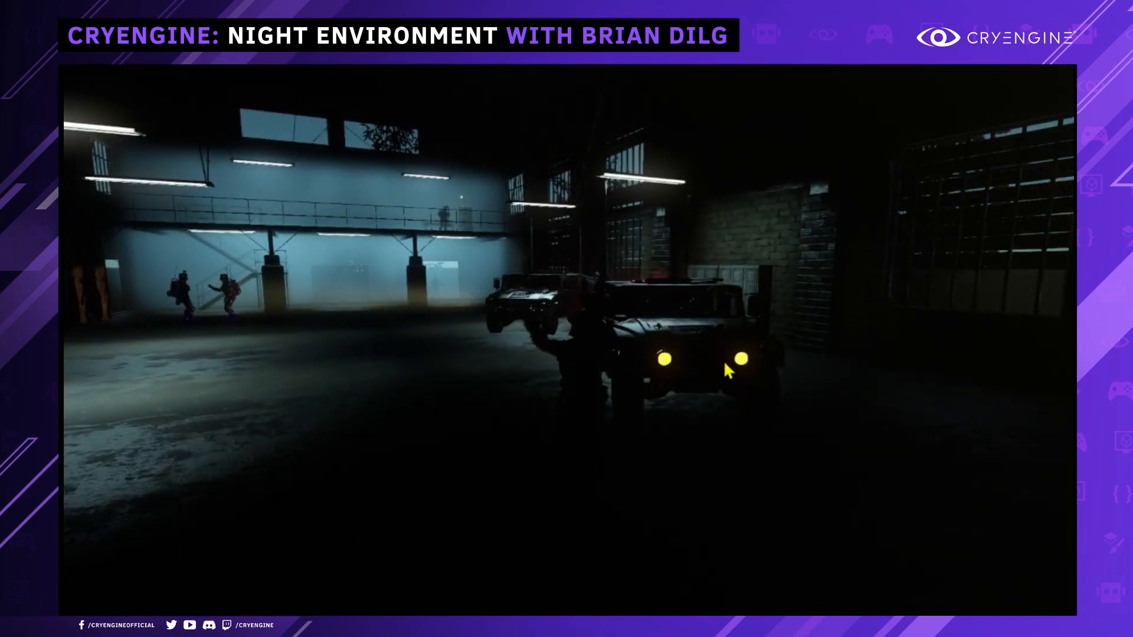
Delete the unlit Humvee that overlaps the one with lit headlights inside the hangar.
{"action": "right_click_drag", "start_coordinate": [738, 365], "coordinate": [769, 372]}
{"action": "key", "text": "e"}
{"action": "mouse_move", "coordinate": [661, 377]}
{"action": "right_mouse_down"}
{"action": "mouse_move", "coordinate": [712, 372]}
{"action": "mouse_move", "coordinate": [655, 373]}
{"action": "mouse_move", "coordinate": [678, 372]}
{"action": "mouse_move", "coordinate": [662, 367]}
{"action": "mouse_move", "coordinate": [649, 390]}
{"action": "right_mouse_up"}
{"action": "key", "text": "a"}
{"action": "key", "text": "w"}
{"action": "key", "text": "d"}
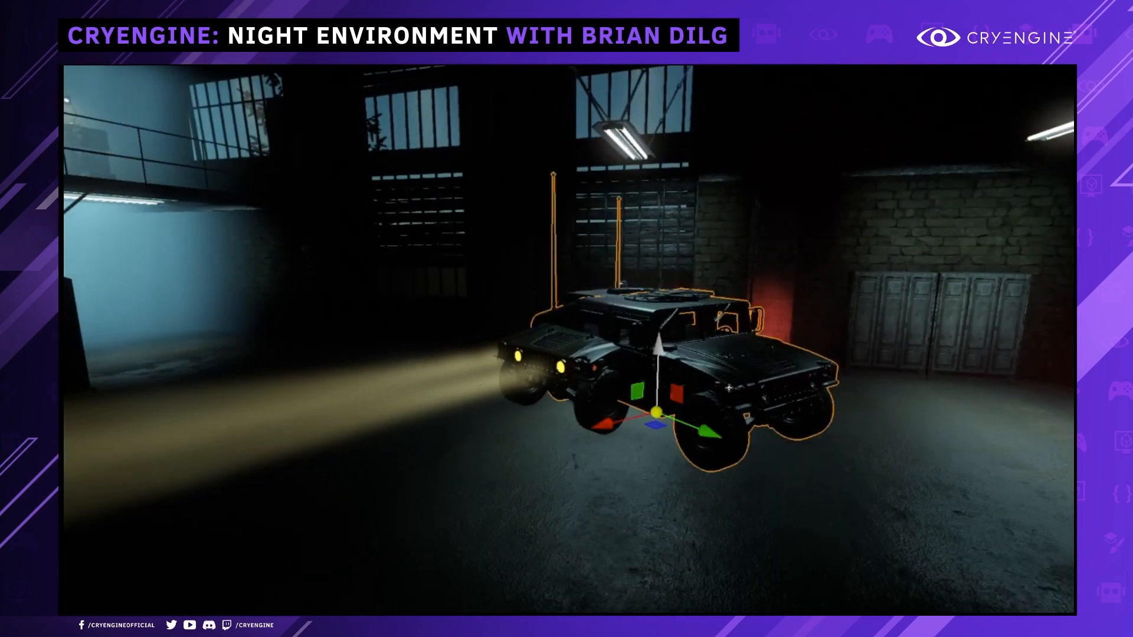
{"action": "left_click", "coordinate": [732, 391]}
{"action": "key", "text": "Delete"}
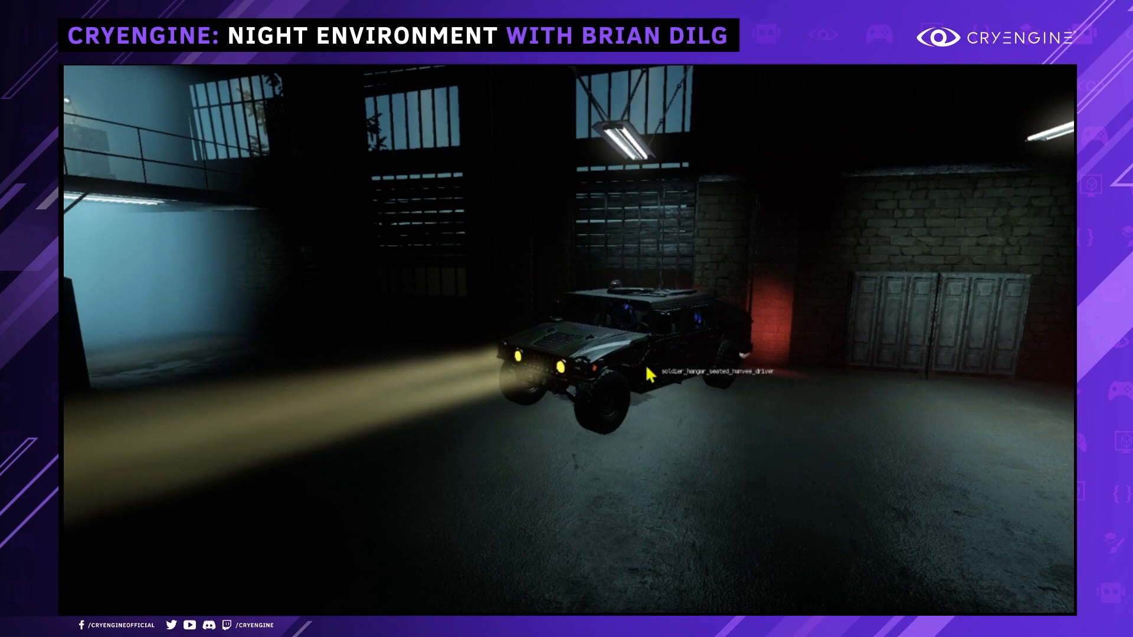
Examine the remaining Humvee's headlight beams and the red light on the wall behind it.
{"action": "key", "text": "d"}
{"action": "right_click_drag", "start_coordinate": [649, 378], "coordinate": [507, 375]}
{"action": "right_click_drag", "start_coordinate": [721, 395], "coordinate": [665, 401]}
{"action": "key", "text": "a"}
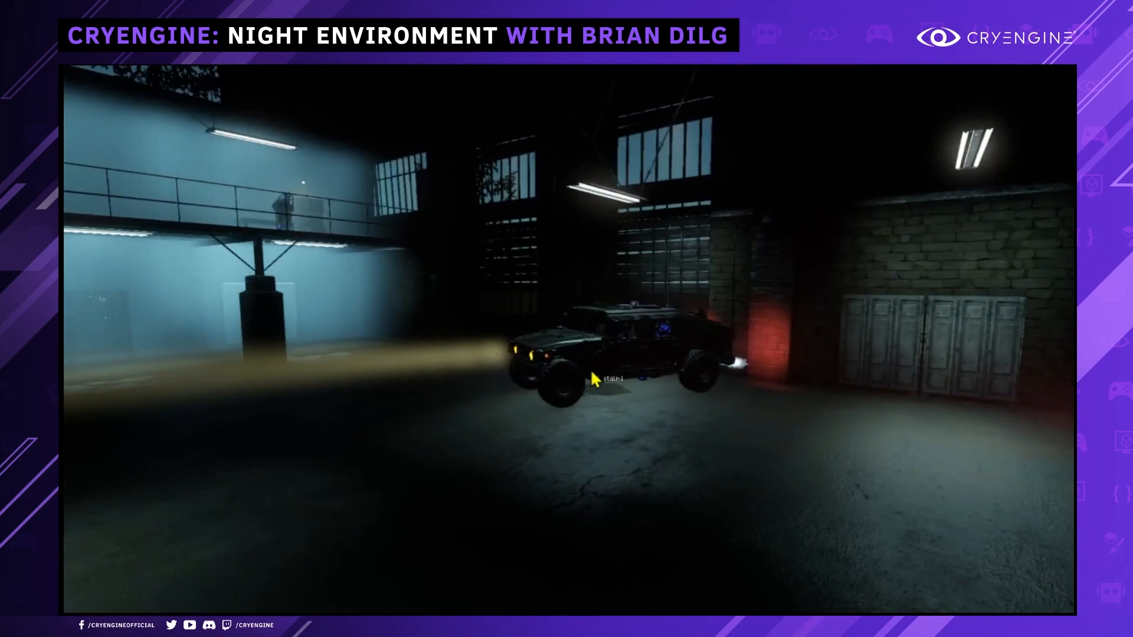
{"action": "key", "text": "d"}
{"action": "right_click_drag", "start_coordinate": [592, 374], "coordinate": [738, 406]}
{"action": "key", "text": "a"}
{"action": "key", "text": "w"}
{"action": "key", "text": "w"}
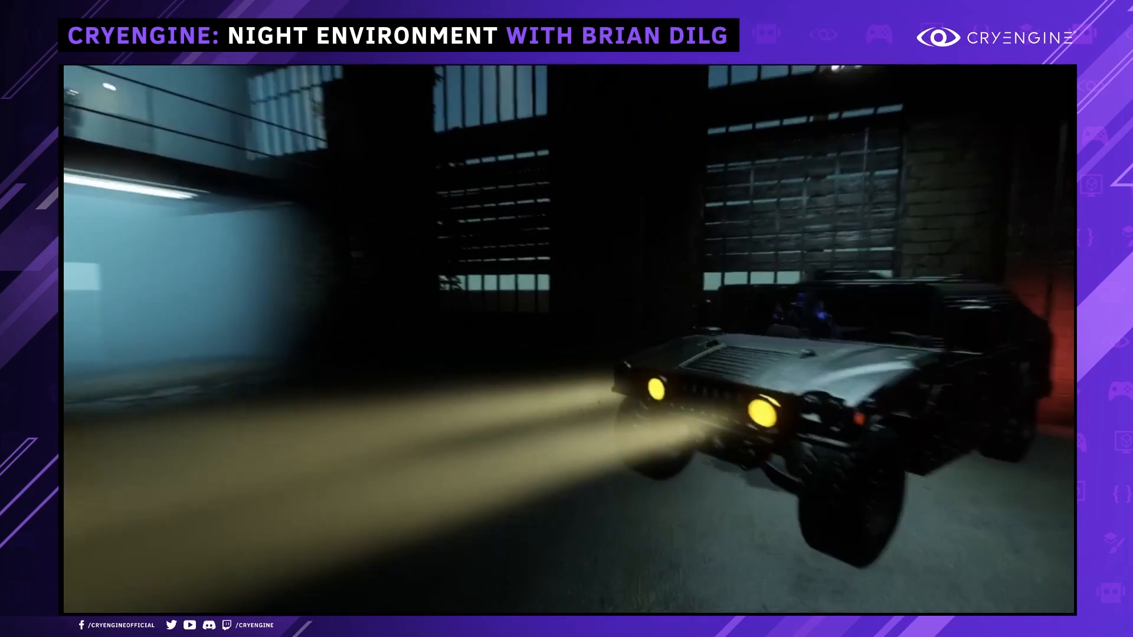
{"action": "key", "text": "d"}
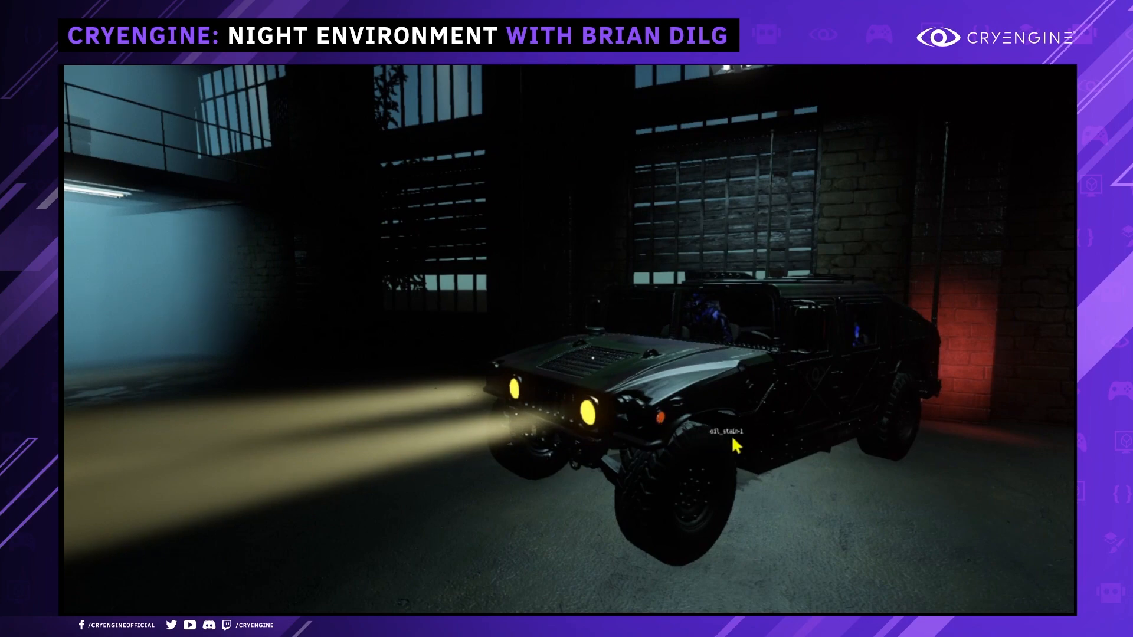
Inspect how the hanging fluorescent lights affect the hangar floor, brick walls and standing soldiers.
{"action": "key", "text": "s"}
{"action": "key", "text": "d"}
{"action": "right_click_drag", "start_coordinate": [759, 453], "coordinate": [540, 430]}
{"action": "key", "text": "s"}
{"action": "right_click_drag", "start_coordinate": [759, 431], "coordinate": [699, 430]}
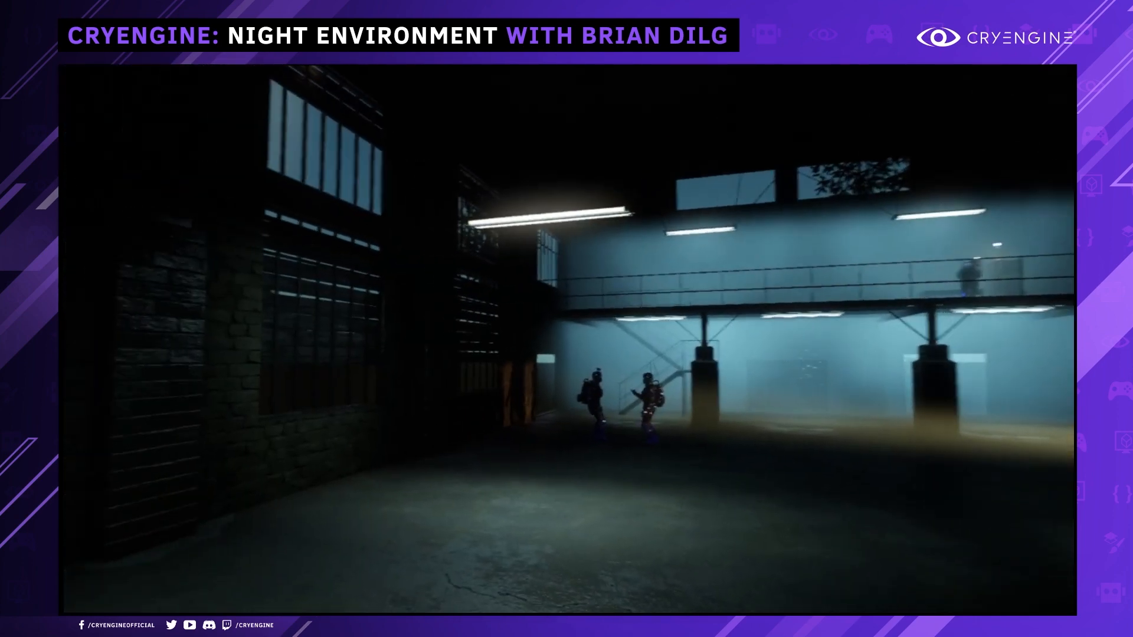
{"action": "right_click_drag", "start_coordinate": [596, 250], "coordinate": [570, 250]}
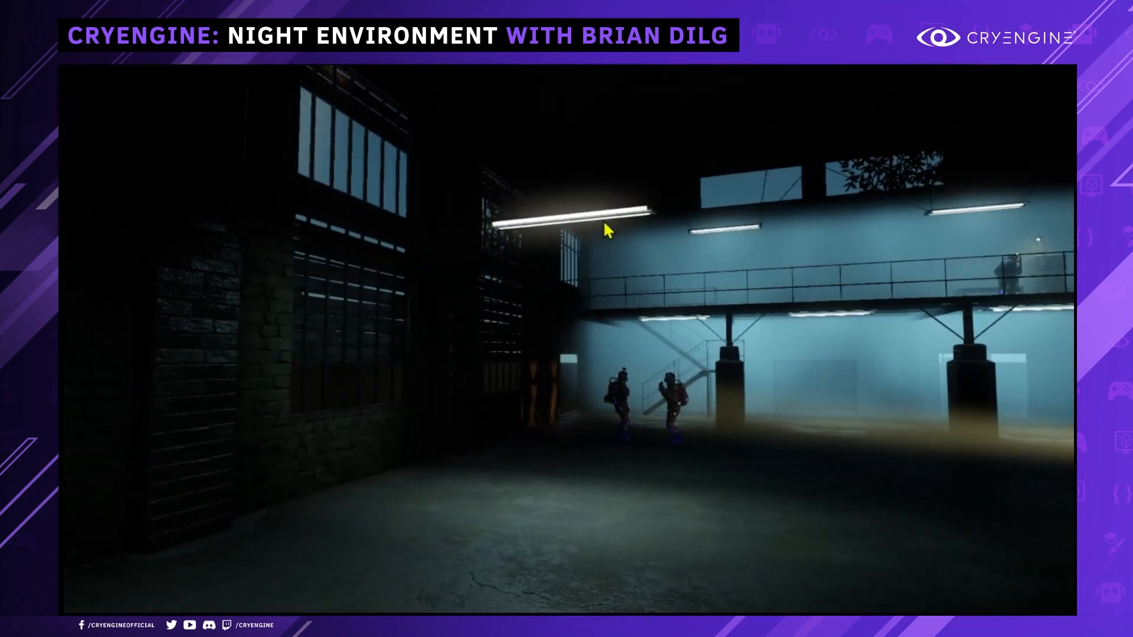
{"action": "right_click_drag", "start_coordinate": [655, 243], "coordinate": [731, 250]}
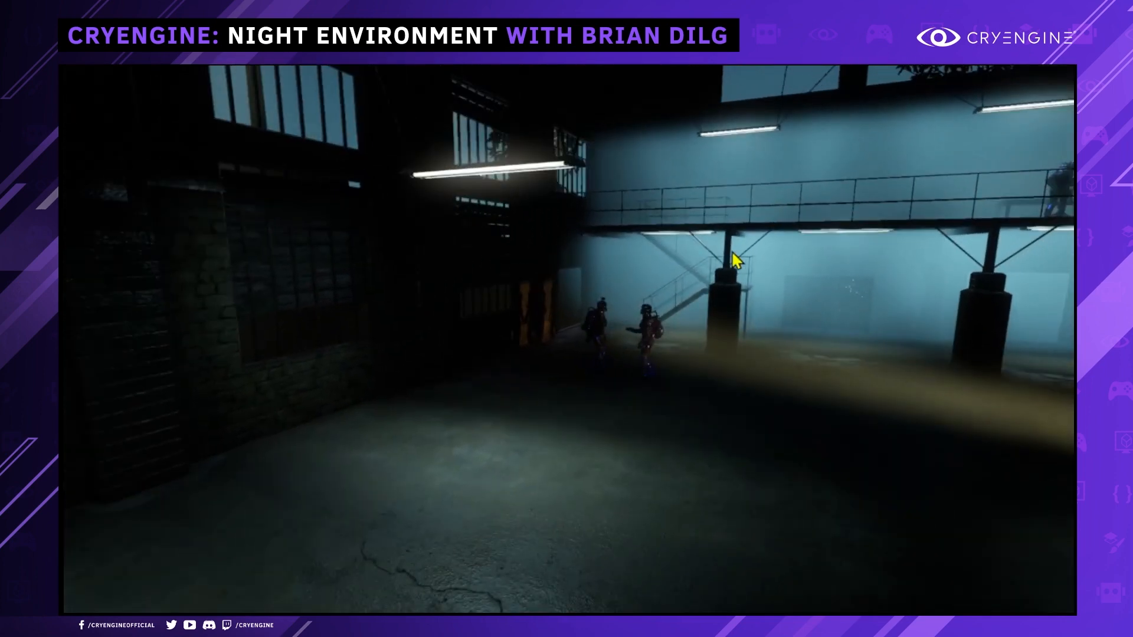
{"action": "key", "text": "w"}
{"action": "right_click_drag", "start_coordinate": [801, 260], "coordinate": [823, 263]}
{"action": "key", "text": "s"}
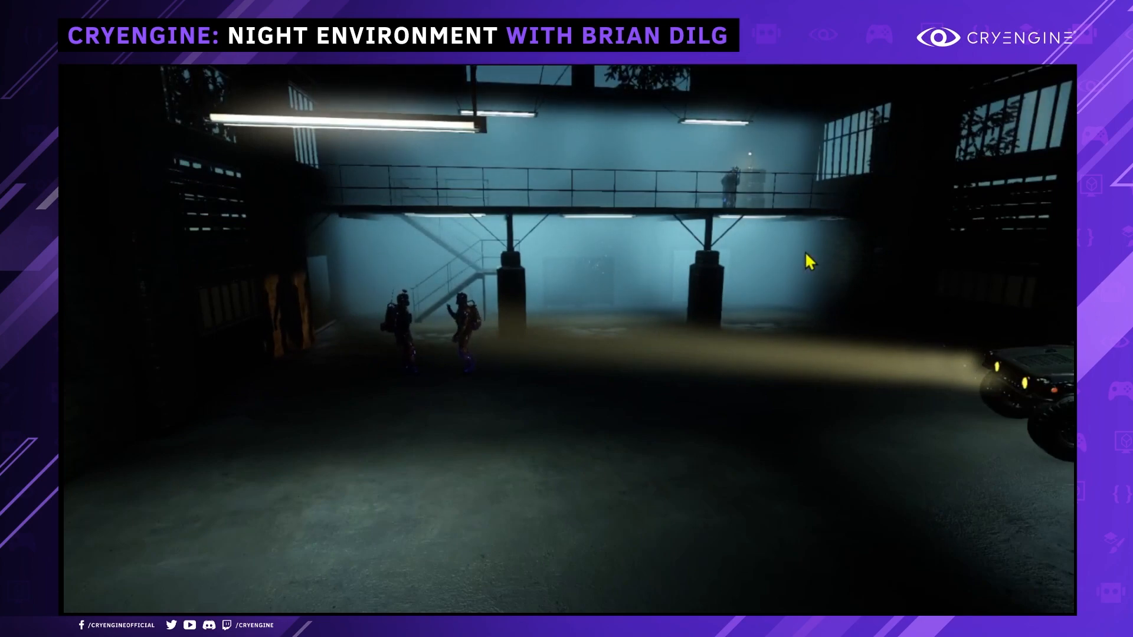
Examine the mezzanine's fog and desk lamp, look down over the hangar floor, and exit full screen.
{"action": "key", "text": "w"}
{"action": "right_click_drag", "start_coordinate": [783, 254], "coordinate": [497, 271]}
{"action": "scroll", "coordinate": [784, 255], "scroll_direction": "up", "scroll_amount": 3}
{"action": "key", "text": "w"}
{"action": "key", "text": "w"}
{"action": "key", "text": "s"}
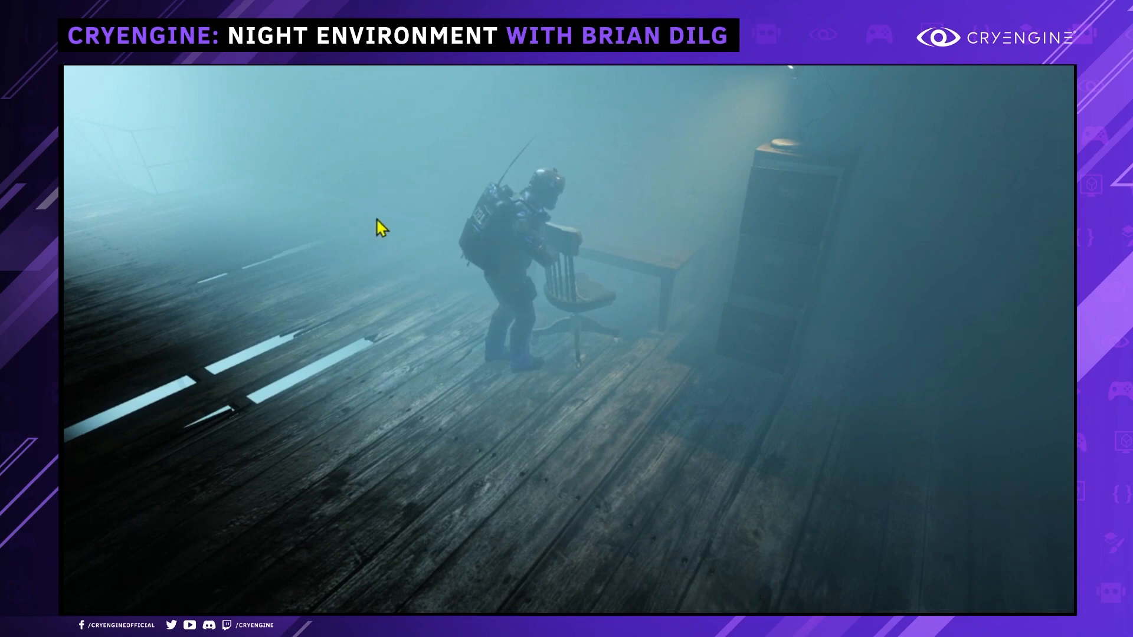
{"action": "middle_click_drag", "start_coordinate": [501, 290], "coordinate": [608, 394]}
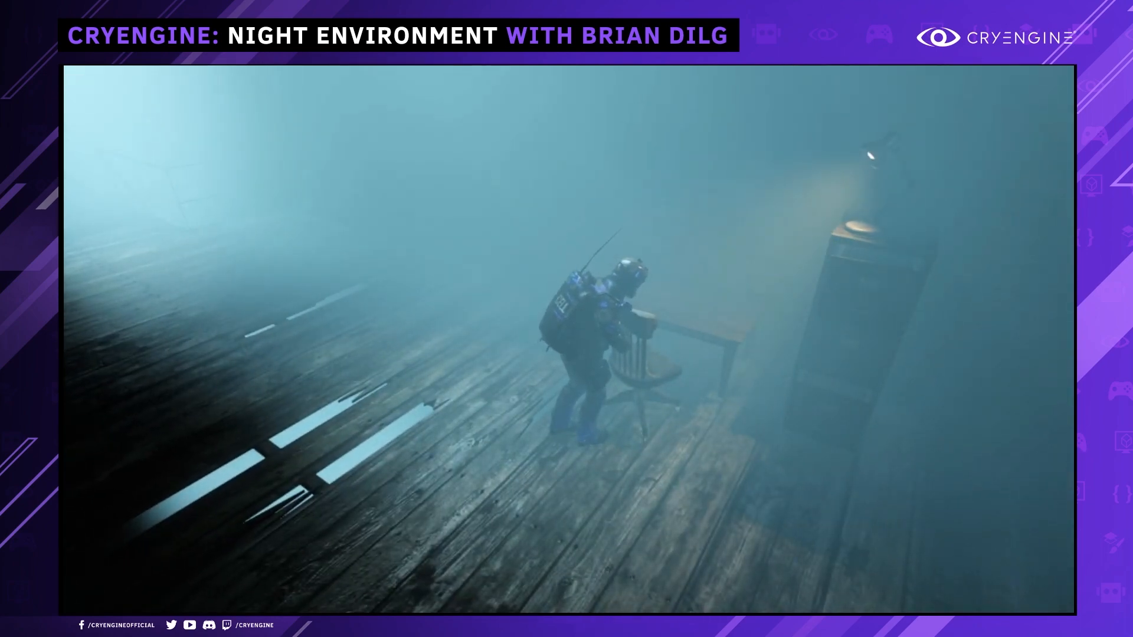
{"action": "right_click_drag", "start_coordinate": [708, 330], "coordinate": [295, 301]}
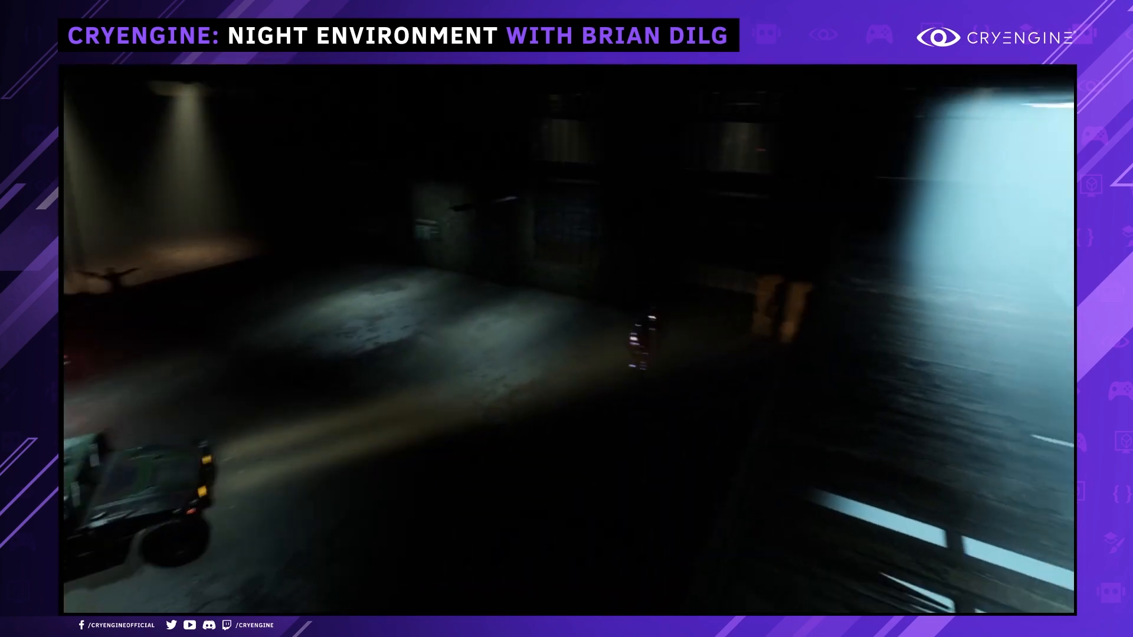
{"action": "right_click_drag", "start_coordinate": [714, 289], "coordinate": [401, 278]}
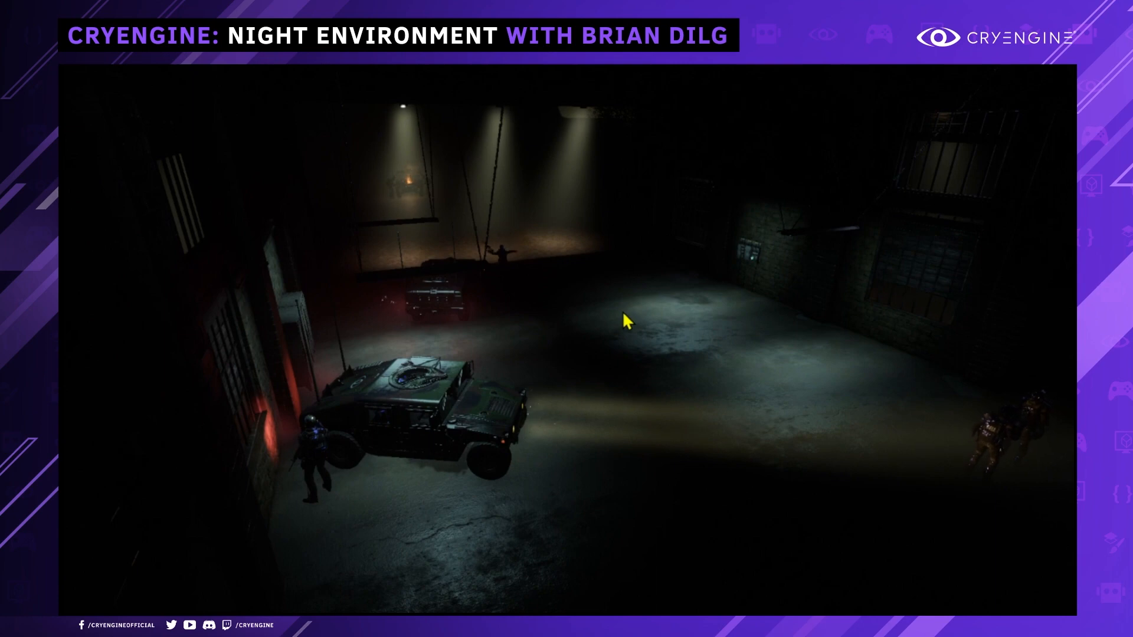
{"action": "key", "text": "Escape"}
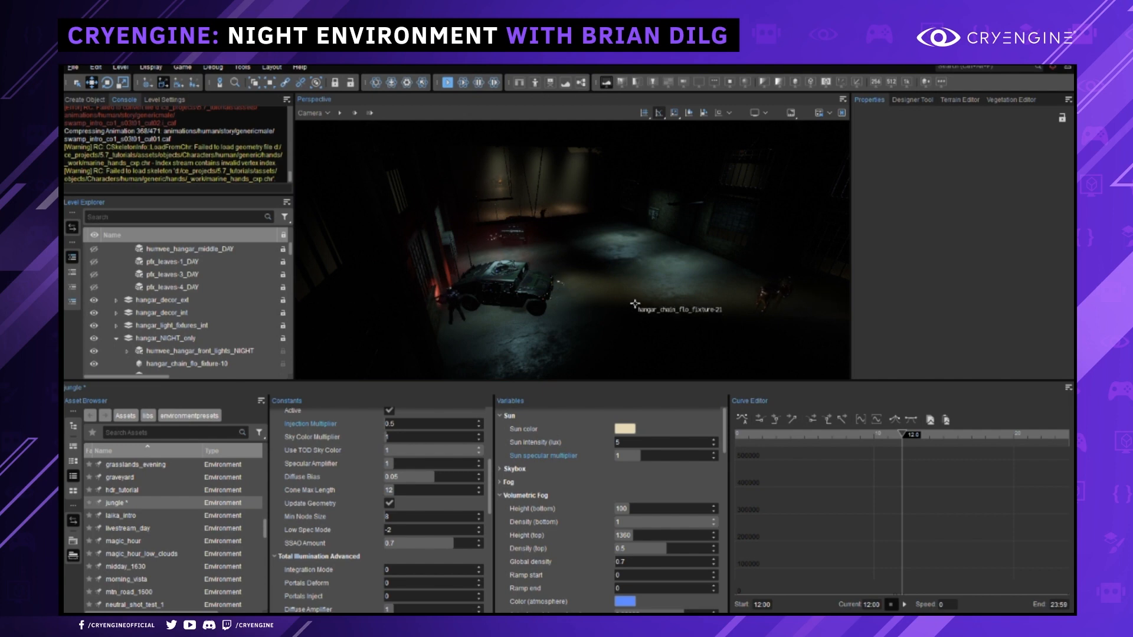
Examine the brick side wall under the fluorescent fixtures and the foggy area beneath the mezzanine.
{"action": "right_click_drag", "start_coordinate": [636, 302], "coordinate": [638, 299]}
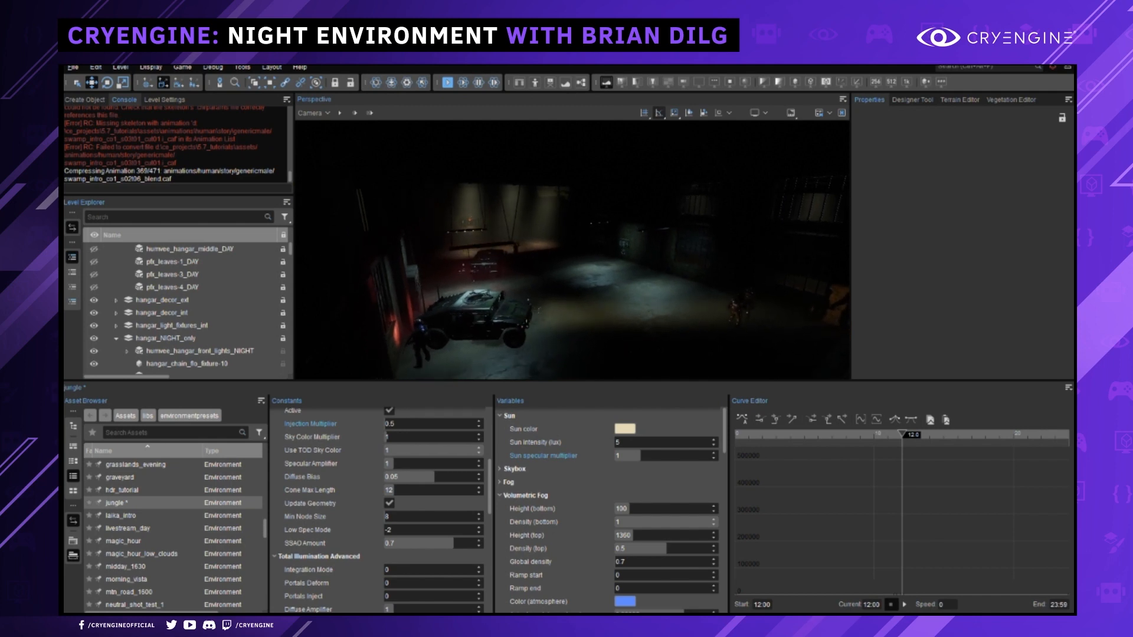
{"action": "right_click_drag", "start_coordinate": [638, 298], "coordinate": [555, 263]}
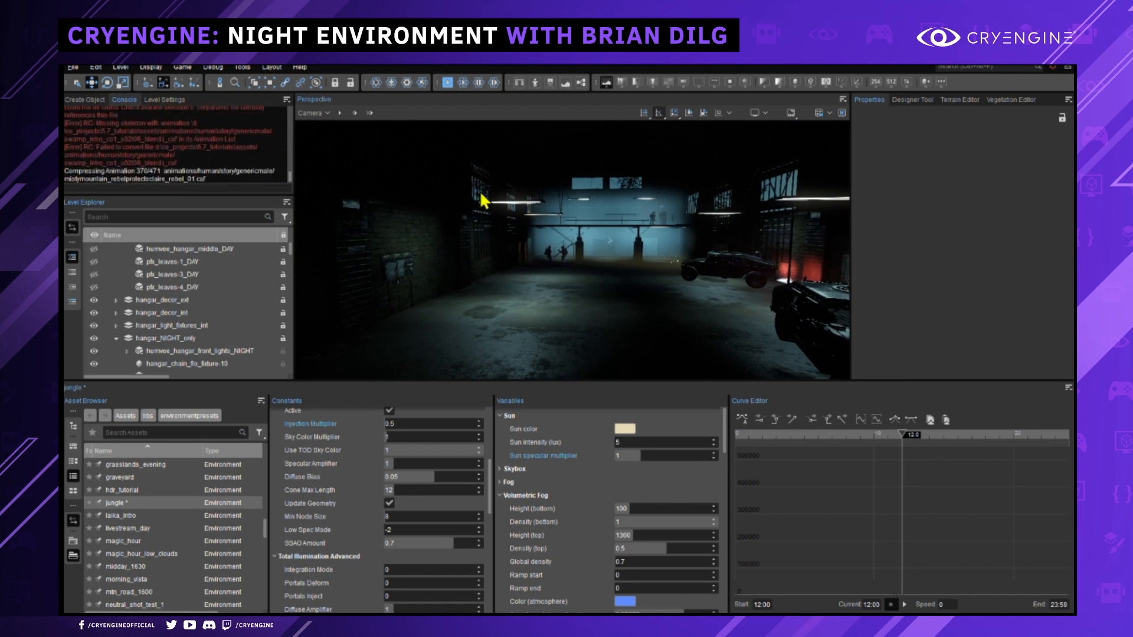
{"action": "right_click_drag", "start_coordinate": [508, 220], "coordinate": [527, 200]}
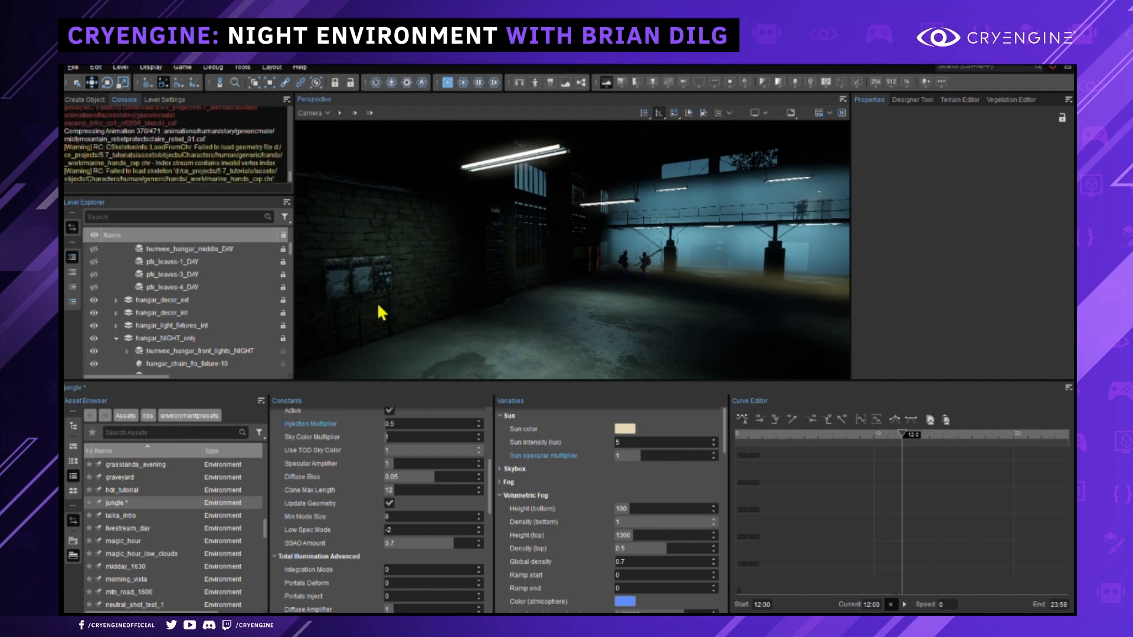
{"action": "key", "text": "d"}
{"action": "right_click_drag", "start_coordinate": [573, 250], "coordinate": [548, 249]}
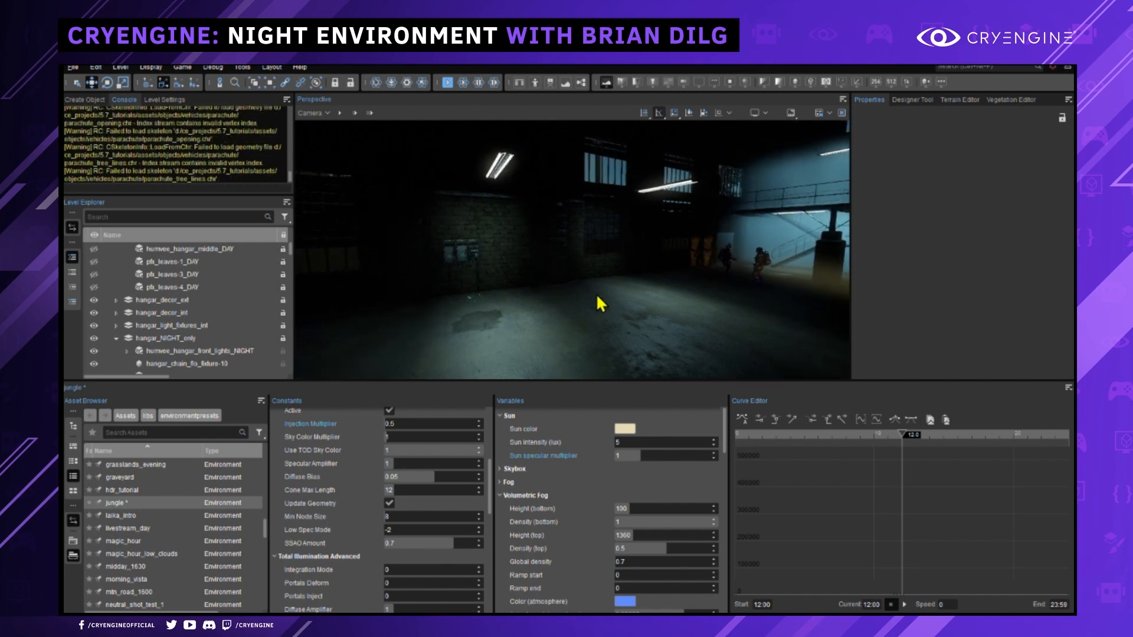
{"action": "right_click_drag", "start_coordinate": [602, 300], "coordinate": [643, 298]}
{"action": "key", "text": "w"}
{"action": "right_click_drag", "start_coordinate": [534, 250], "coordinate": [557, 248]}
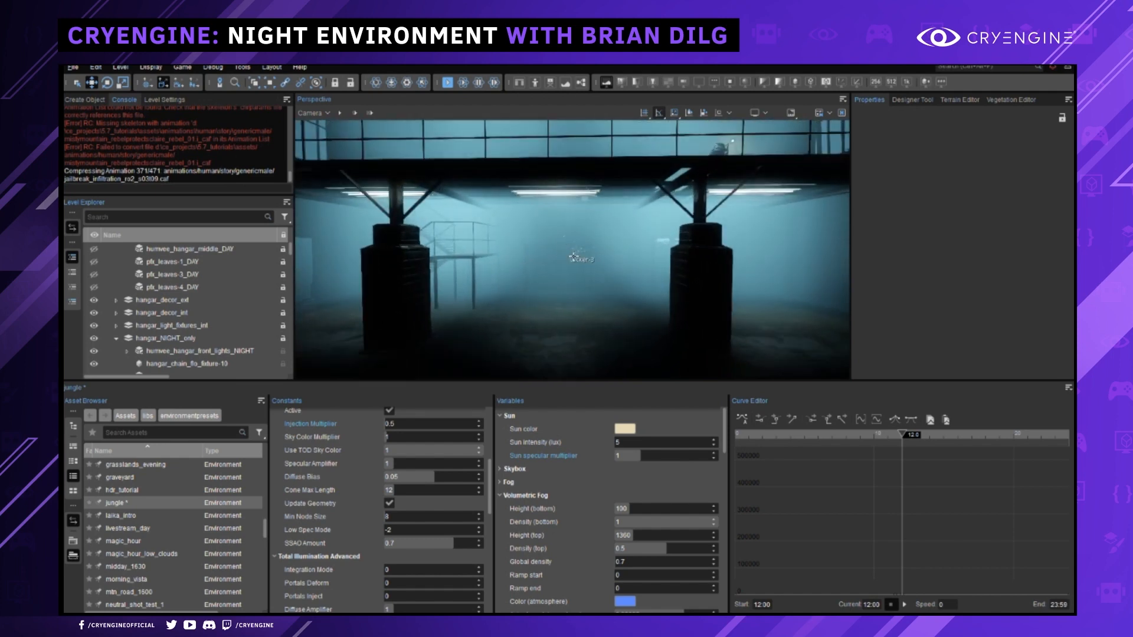
Examine the mezzanine, the foggy back wall and the hangar floor from farther back.
{"action": "scroll", "coordinate": [572, 256], "scroll_direction": "down", "scroll_amount": 4}
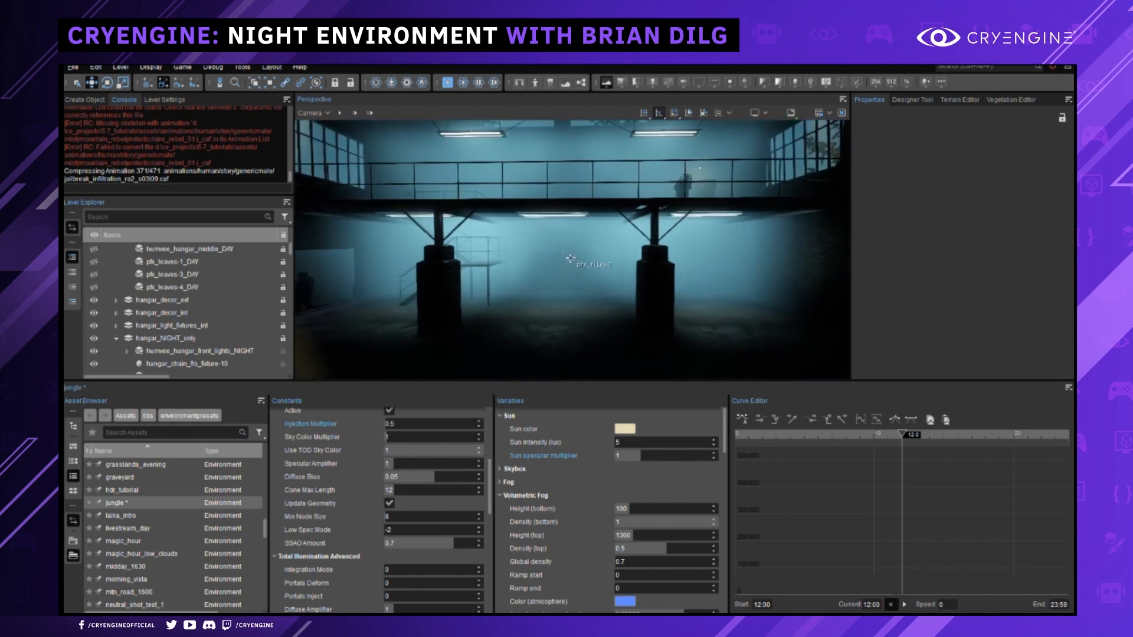
{"action": "right_click_drag", "start_coordinate": [569, 257], "coordinate": [553, 195]}
{"action": "key", "text": "w"}
{"action": "key", "text": "s"}
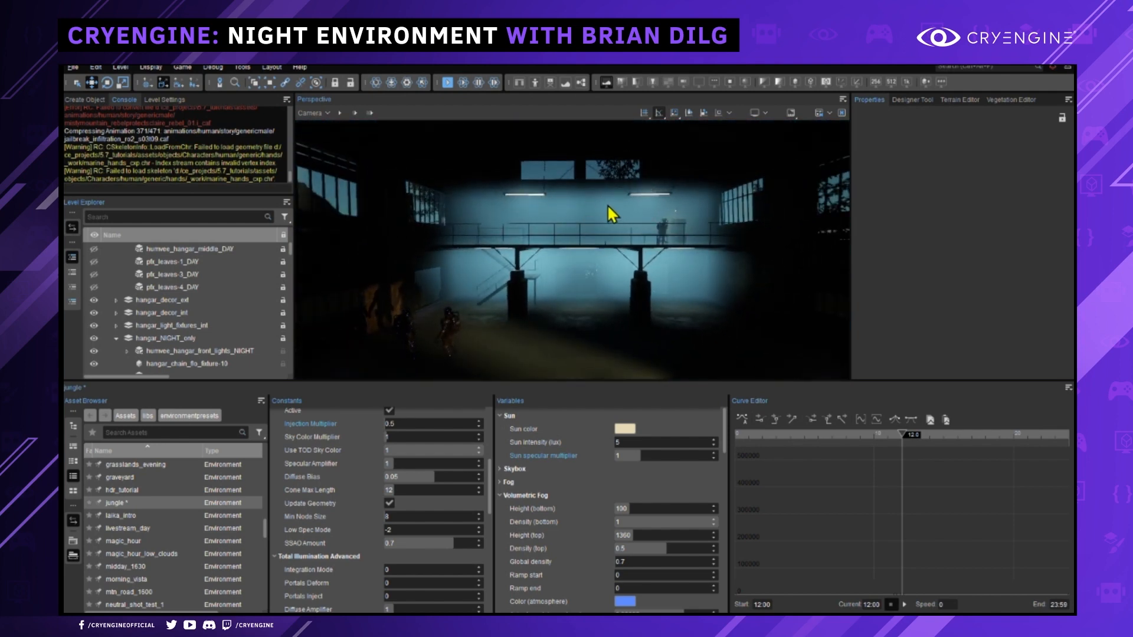
{"action": "right_click_drag", "start_coordinate": [571, 242], "coordinate": [589, 252]}
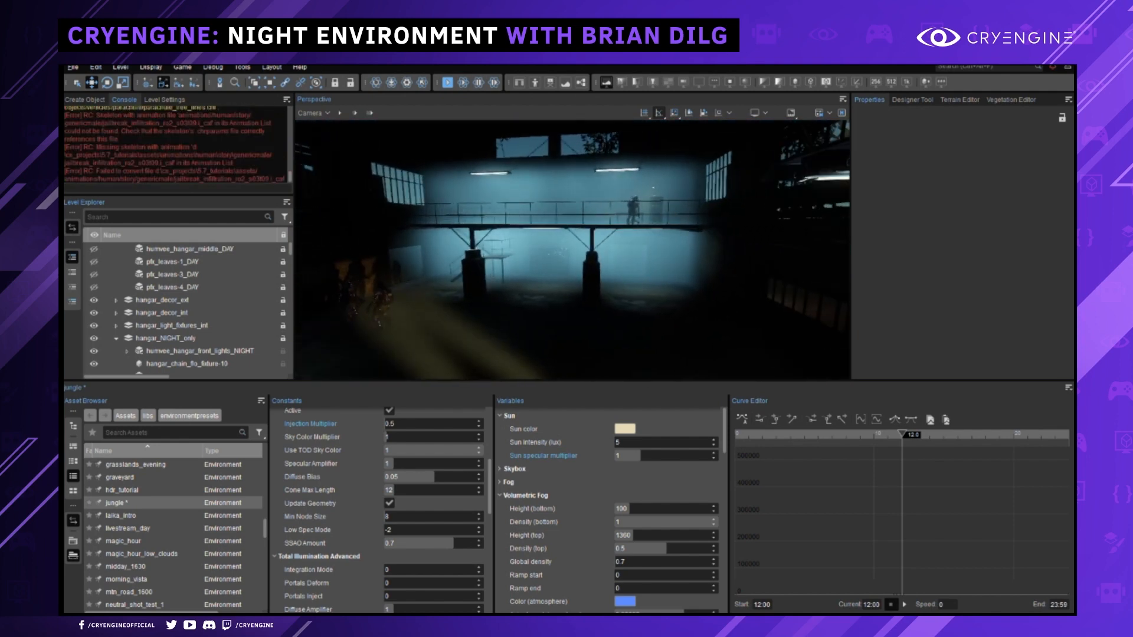
{"action": "right_click_drag", "start_coordinate": [520, 239], "coordinate": [659, 259]}
{"action": "key", "text": "s"}
{"action": "key", "text": "w"}
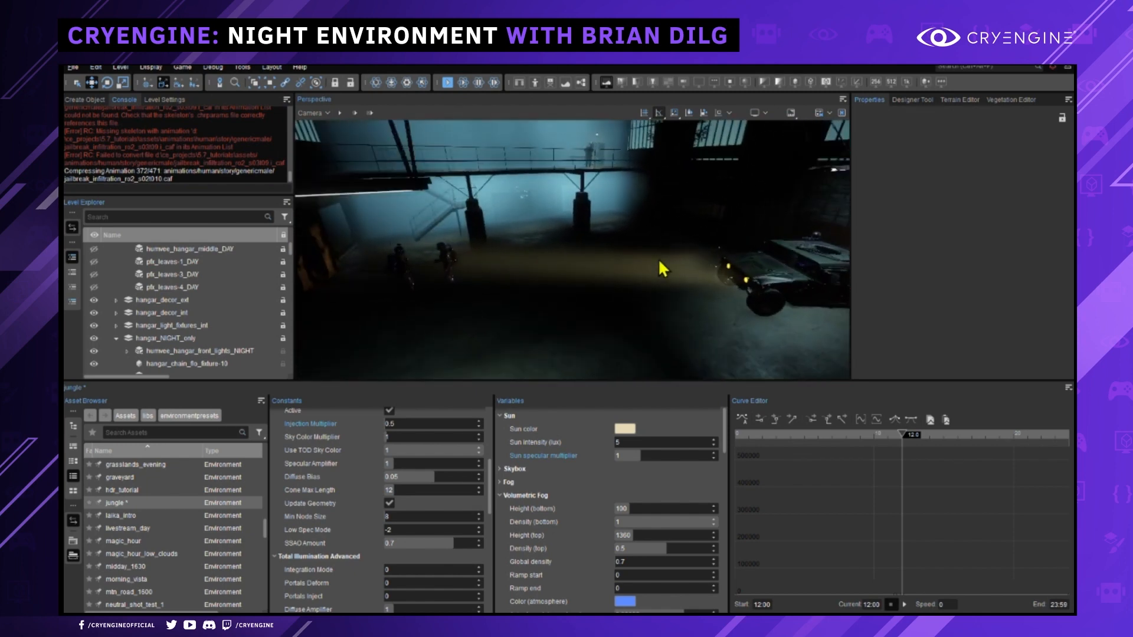
Examine the Humvee's headlight beam across the soldiers, and view the lit hangar from outside.
{"action": "right_click_drag", "start_coordinate": [739, 285], "coordinate": [681, 257]}
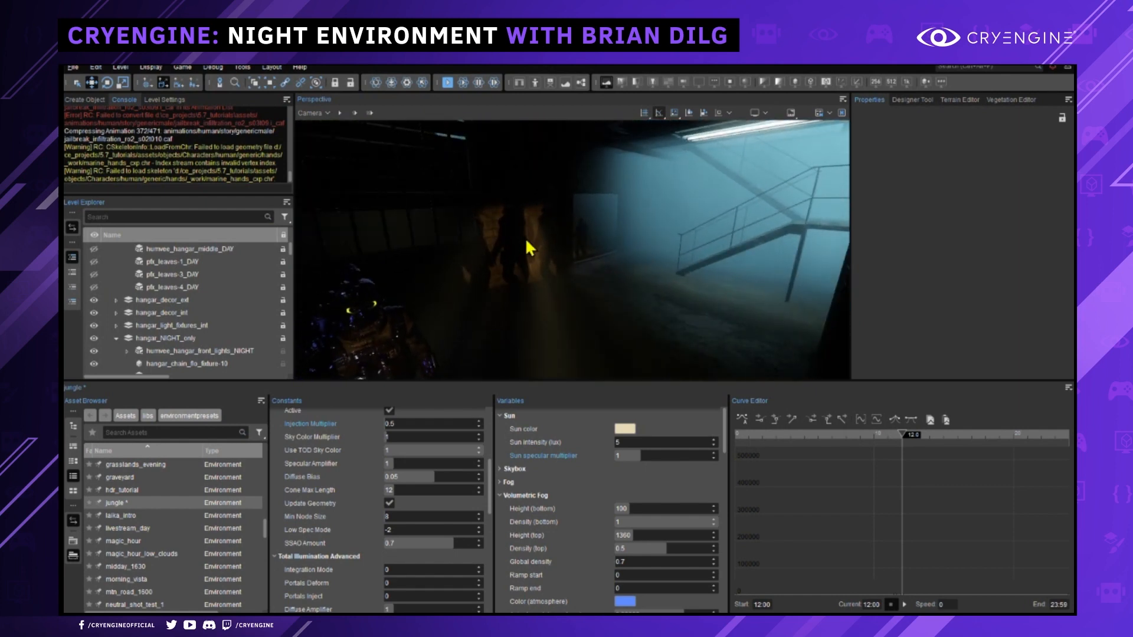
{"action": "right_click_drag", "start_coordinate": [565, 232], "coordinate": [745, 219]}
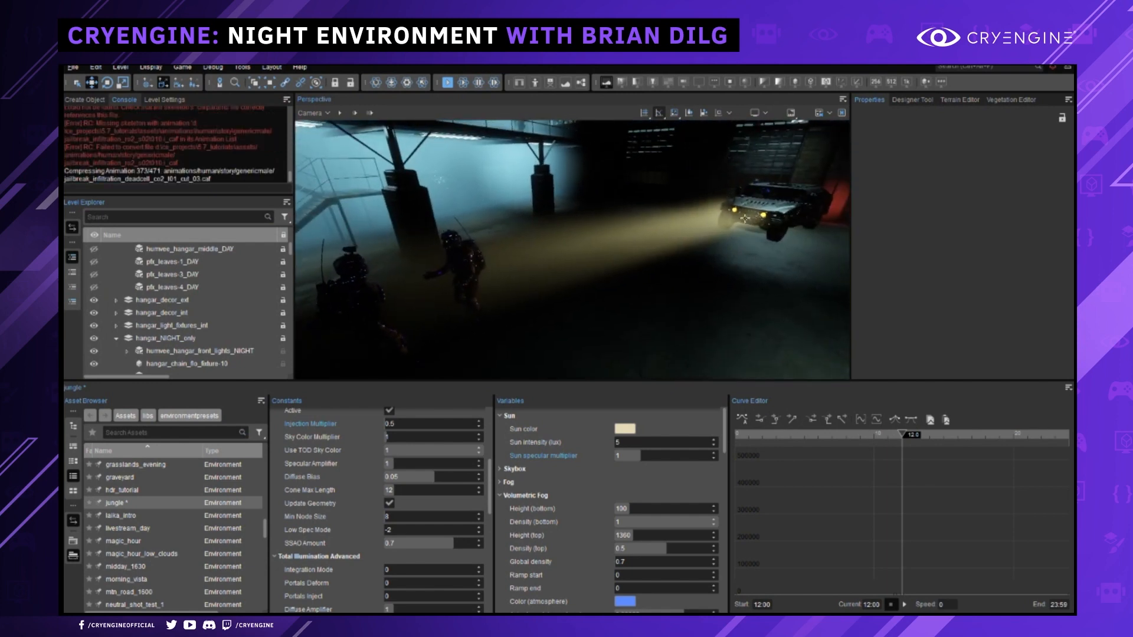
{"action": "key", "text": "d"}
{"action": "right_click_drag", "start_coordinate": [787, 285], "coordinate": [690, 271]}
{"action": "key", "text": "s"}
{"action": "key", "text": "s"}
{"action": "mouse_move", "coordinate": [528, 295]}
{"action": "right_mouse_down"}
{"action": "mouse_move", "coordinate": [508, 300]}
{"action": "mouse_move", "coordinate": [528, 301]}
{"action": "right_mouse_up"}
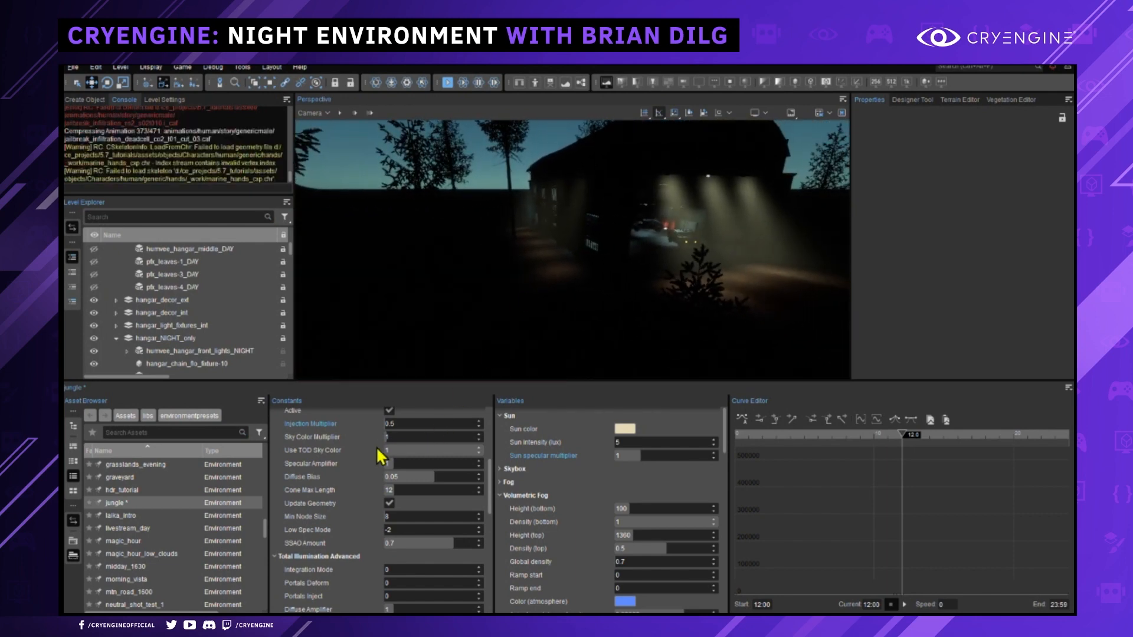
Try a different Diffuse Bias value in the Total Illumination settings and undo the change.
{"action": "scroll", "coordinate": [377, 446], "scroll_direction": "up", "scroll_amount": 3}
{"action": "scroll", "coordinate": [371, 458], "scroll_direction": "up", "scroll_amount": 2}
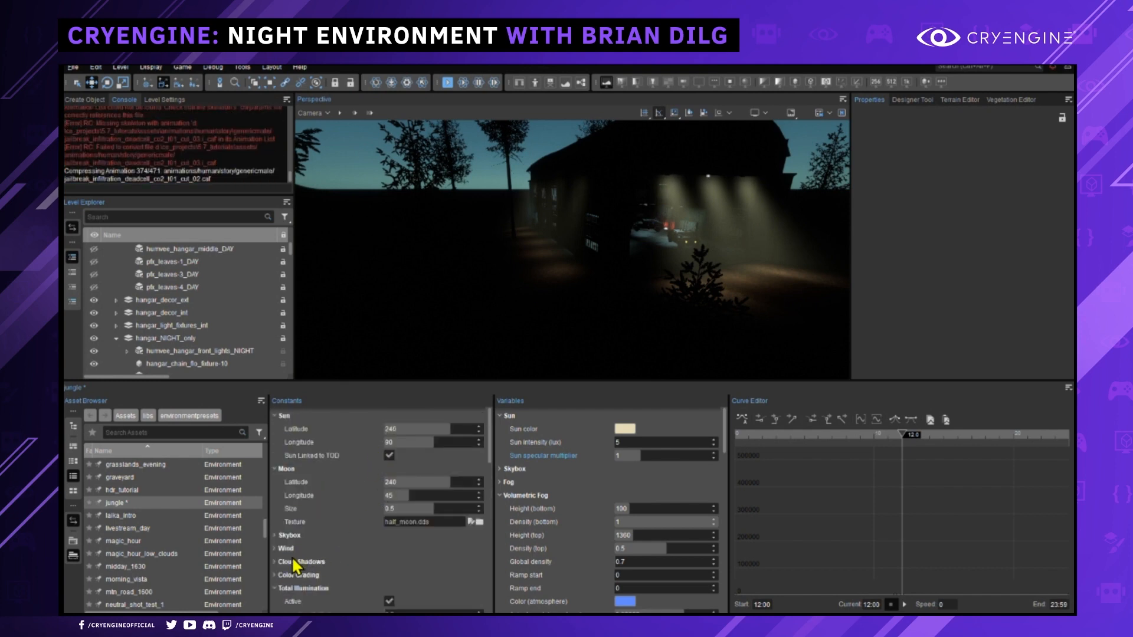
{"action": "scroll", "coordinate": [347, 534], "scroll_direction": "down", "scroll_amount": 3}
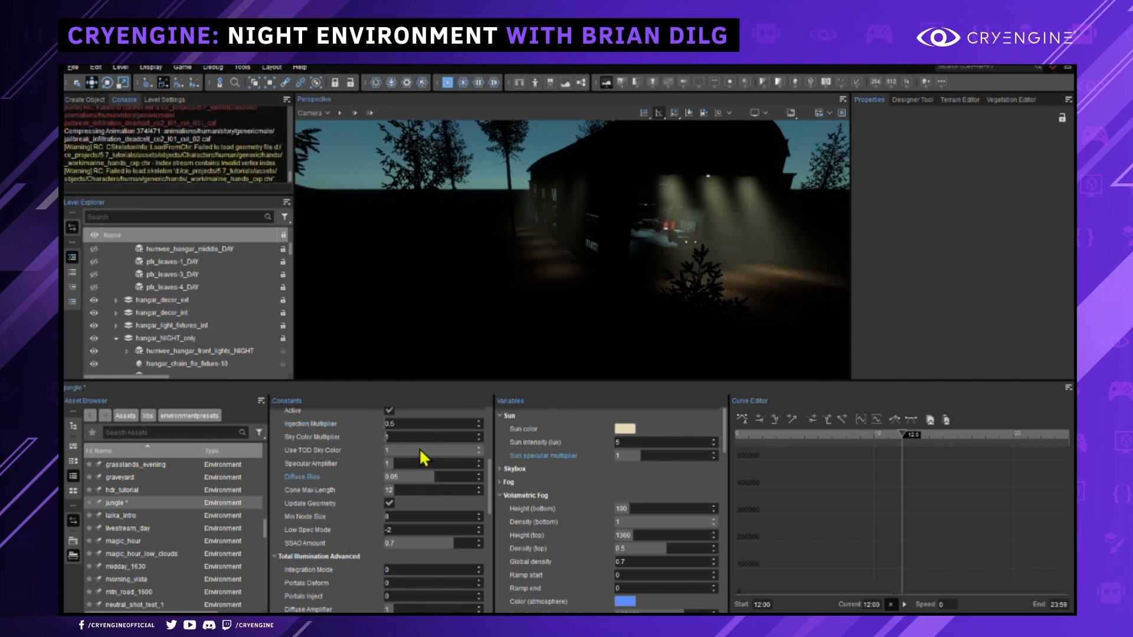
{"action": "double_click", "coordinate": [439, 477]}
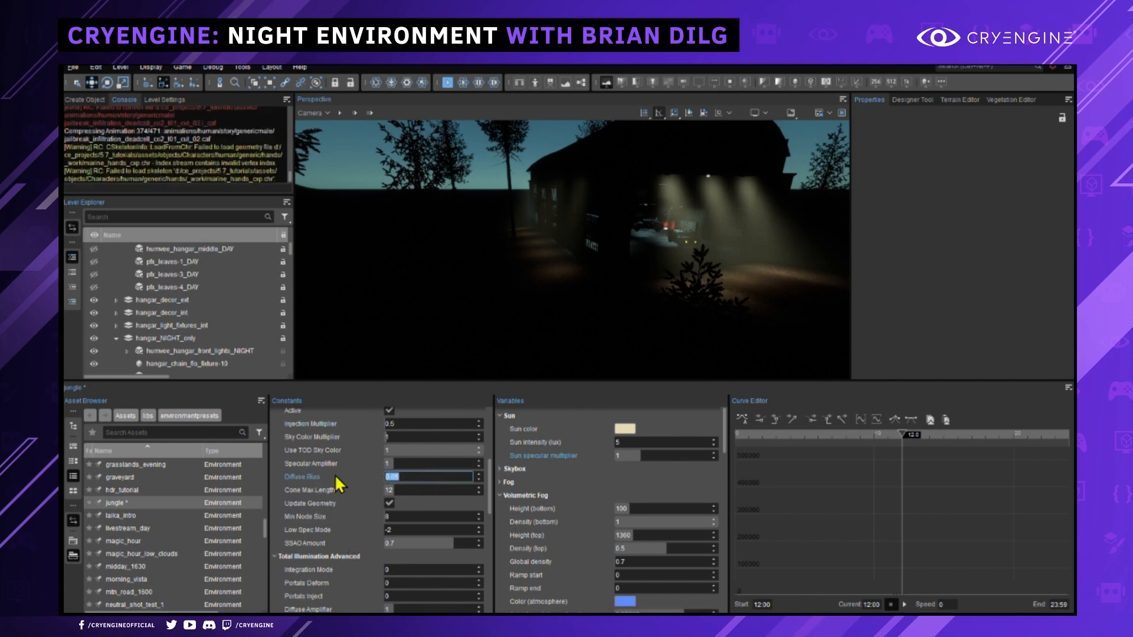
{"action": "left_click", "coordinate": [360, 482]}
{"action": "left_click_drag", "start_coordinate": [401, 478], "coordinate": [541, 470]}
{"action": "key", "text": "ctrl+z"}
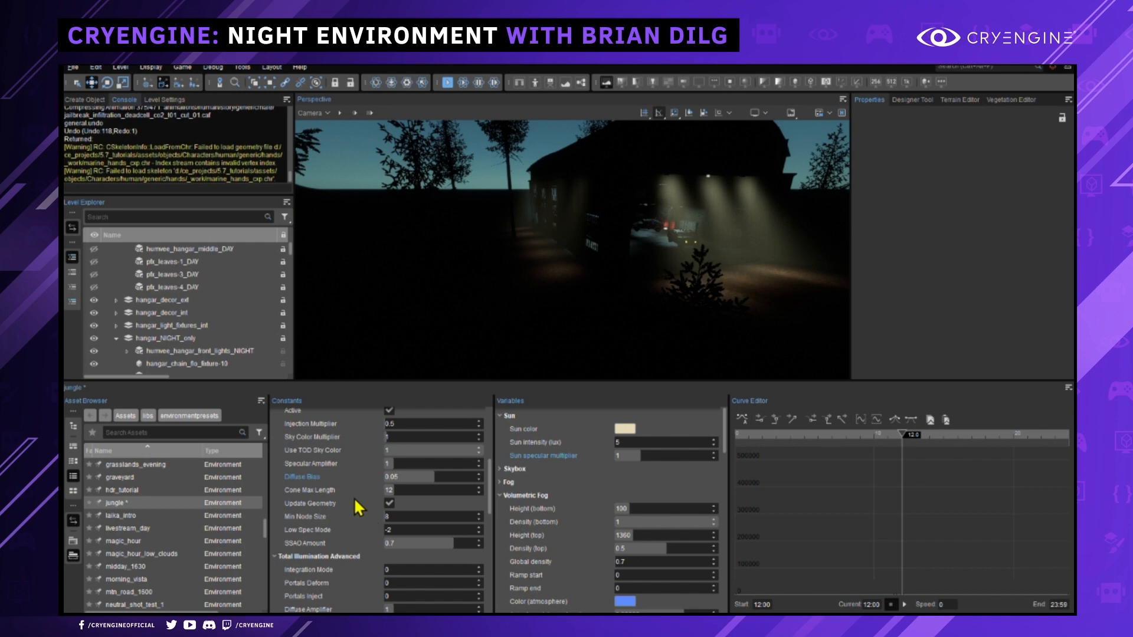
Go to the saved location at the wooden cabin and view its lamp-lit interior full screen.
{"action": "right_click_drag", "start_coordinate": [606, 334], "coordinate": [675, 319]}
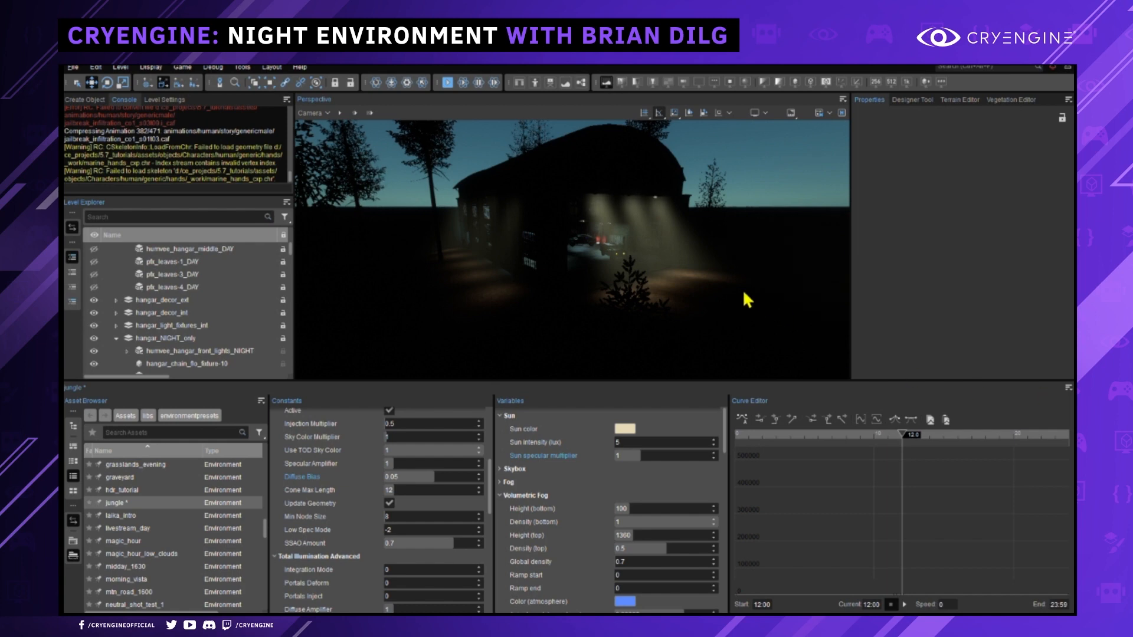
{"action": "key", "text": "shift+F2"}
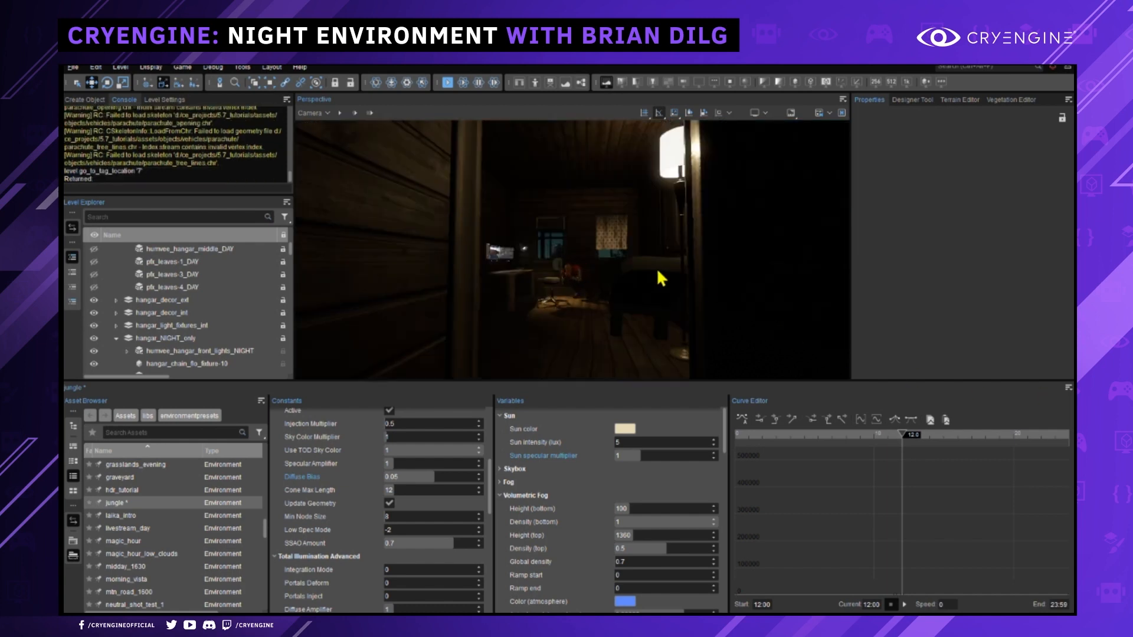
{"action": "key", "text": "F11"}
{"action": "right_click_drag", "start_coordinate": [713, 324], "coordinate": [739, 331]}
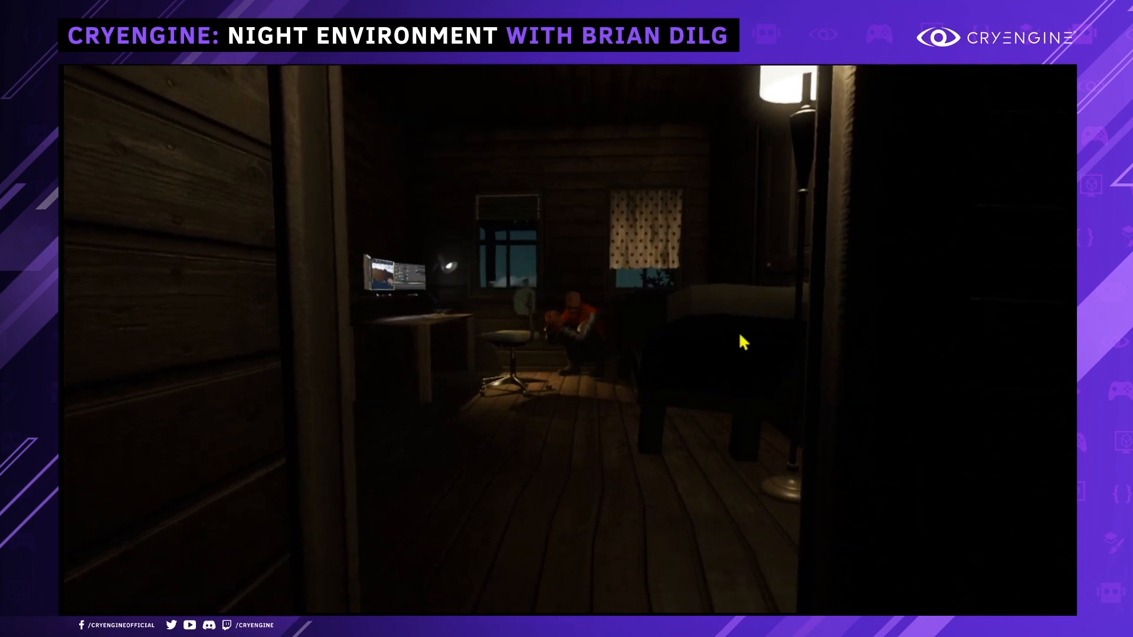
{"action": "key", "text": "s"}
{"action": "scroll", "coordinate": [735, 331], "scroll_direction": "down", "scroll_amount": 2}
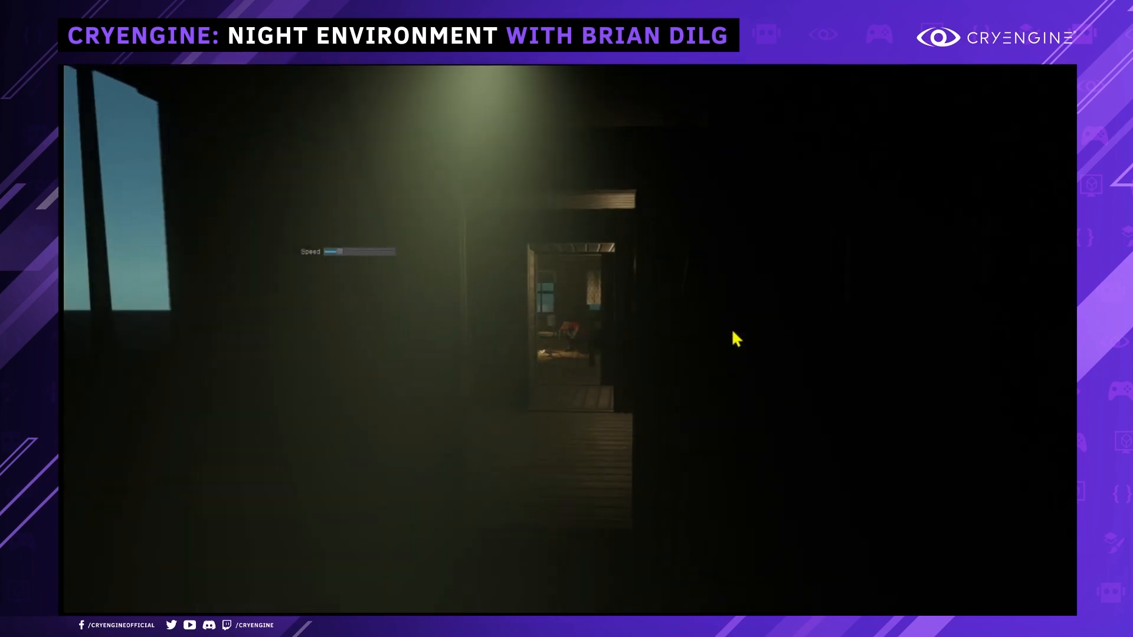
Examine the glowing monitors on the cabin desk up close, and exit full screen.
{"action": "key", "text": "w"}
{"action": "key", "text": "w"}
{"action": "right_click_drag", "start_coordinate": [705, 335], "coordinate": [592, 329]}
{"action": "scroll", "coordinate": [656, 344], "scroll_direction": "down", "scroll_amount": 2}
{"action": "key", "text": "w"}
{"action": "key", "text": "w"}
{"action": "key", "text": "d"}
{"action": "key", "text": "w"}
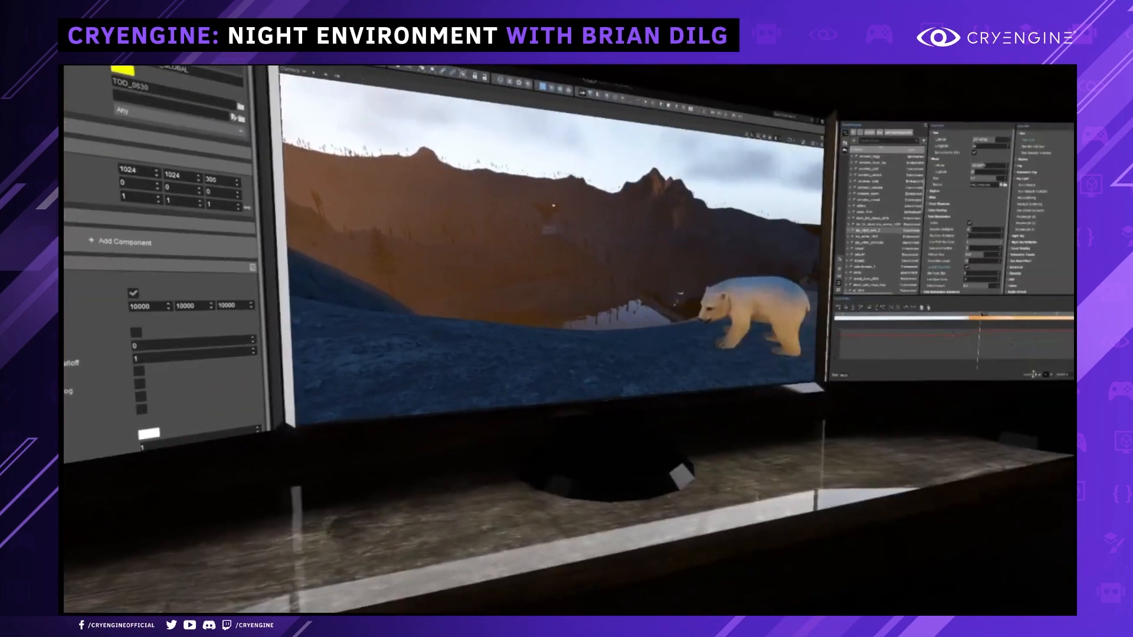
{"action": "key", "text": "s"}
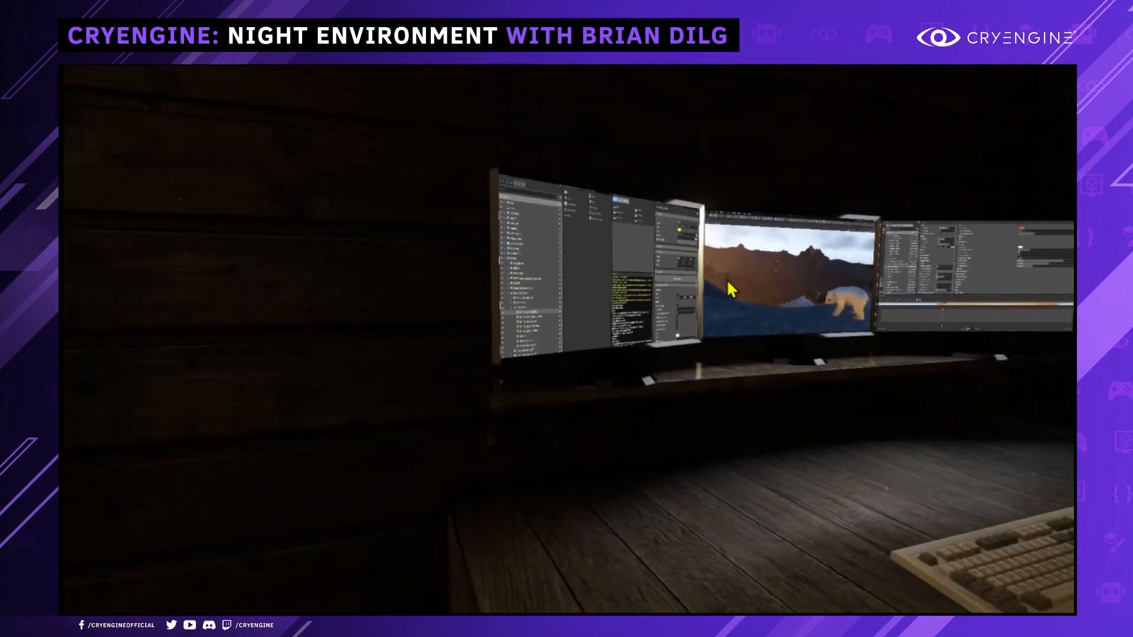
{"action": "key", "text": "Escape"}
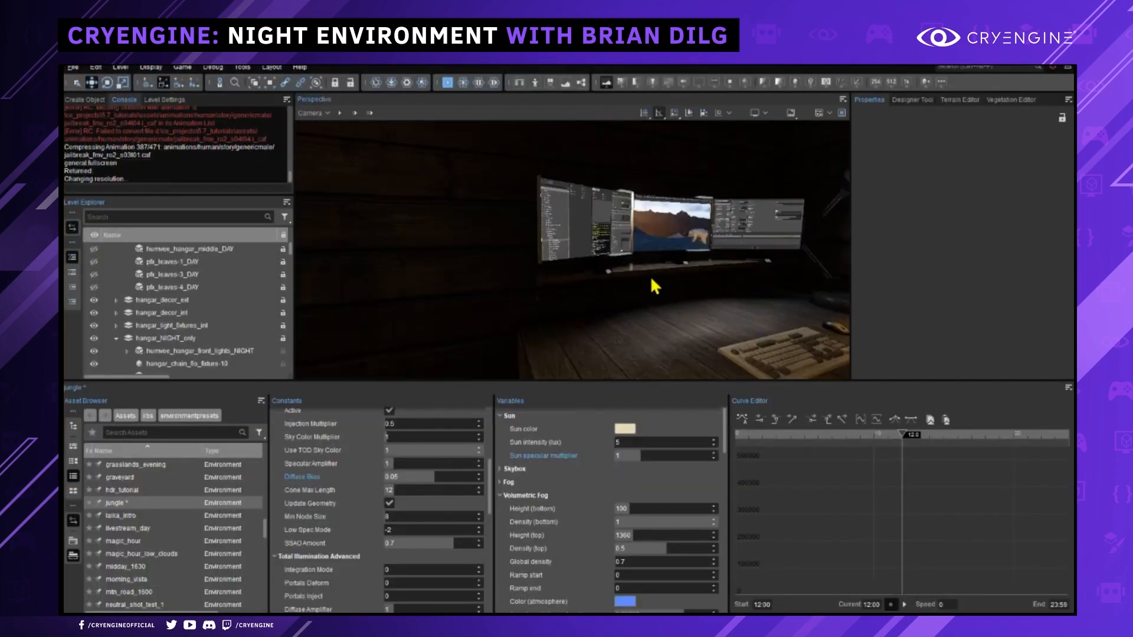
Inspect the console and level list shown on the desk's leftmost monitor in full screen.
{"action": "mouse_move", "coordinate": [625, 235]}
{"action": "right_mouse_down"}
{"action": "mouse_move", "coordinate": [649, 235]}
{"action": "mouse_move", "coordinate": [604, 231]}
{"action": "mouse_move", "coordinate": [623, 213]}
{"action": "right_mouse_up"}
{"action": "scroll", "coordinate": [609, 231], "scroll_direction": "up", "scroll_amount": 3}
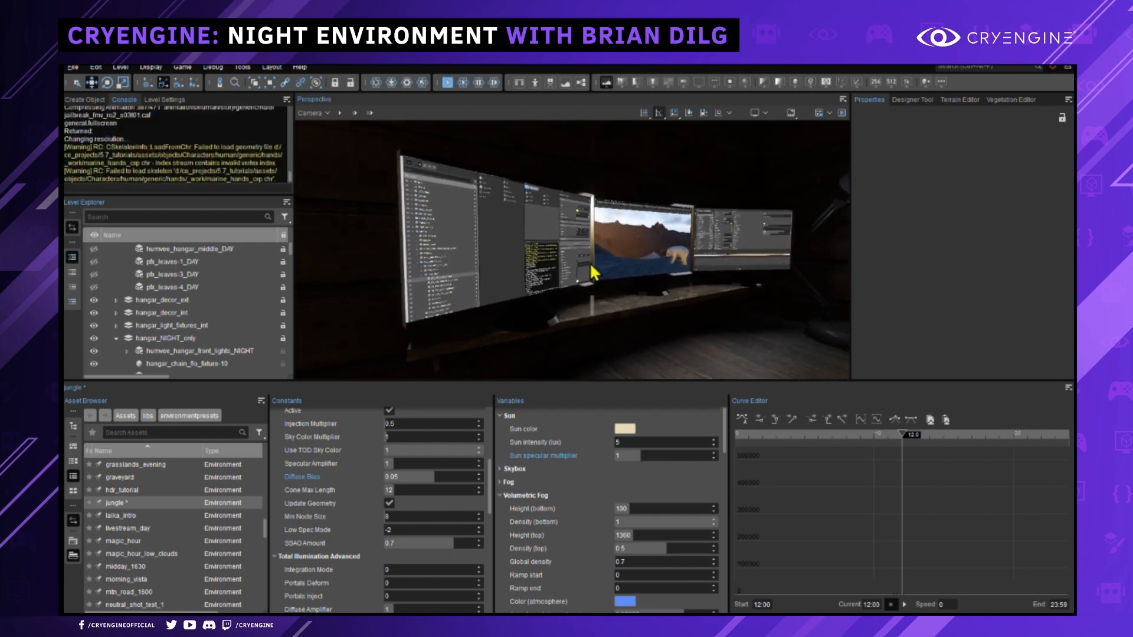
{"action": "key", "text": "F11"}
{"action": "right_click_drag", "start_coordinate": [588, 264], "coordinate": [420, 283]}
{"action": "key", "text": "w"}
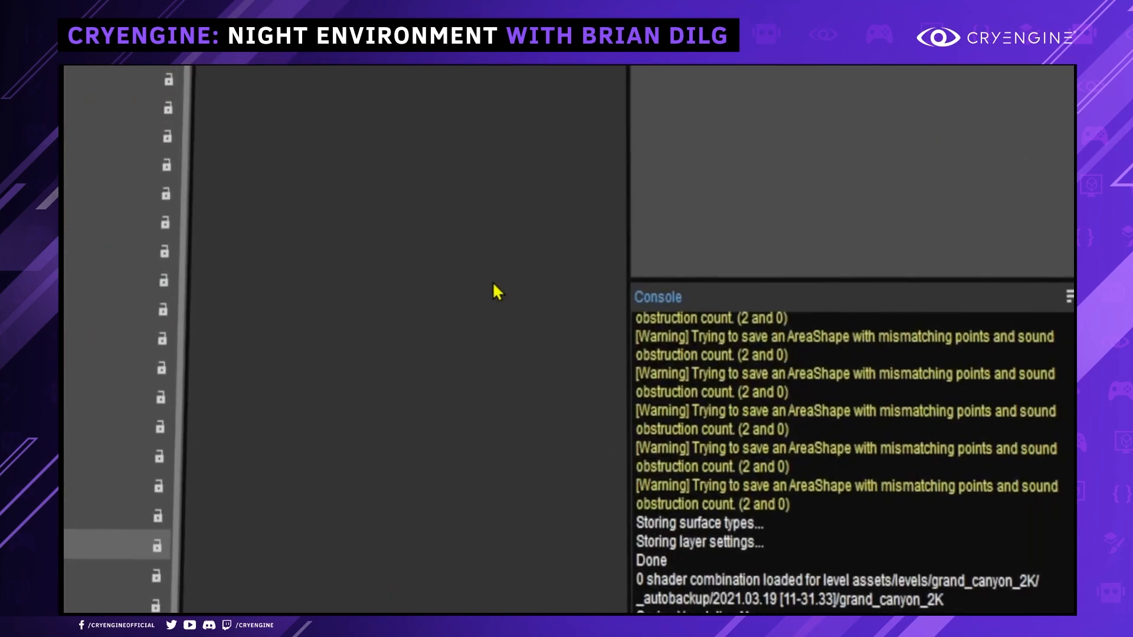
{"action": "scroll", "coordinate": [499, 283], "scroll_direction": "down", "scroll_amount": 4}
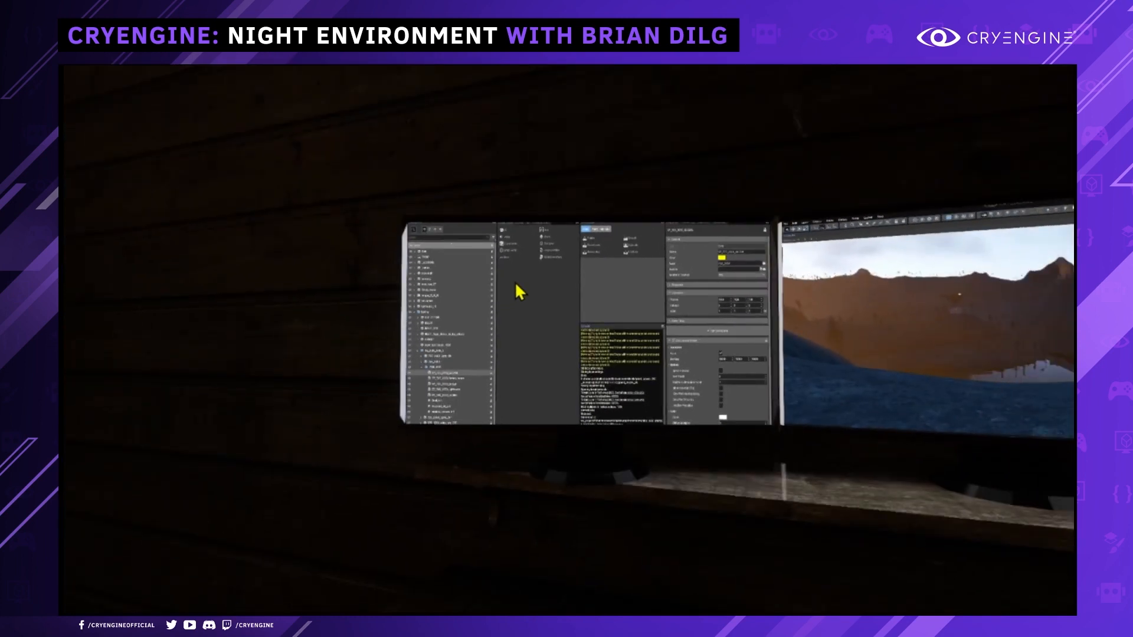
{"action": "mouse_move", "coordinate": [569, 340]}
{"action": "right_mouse_down"}
{"action": "mouse_move", "coordinate": [588, 353]}
{"action": "mouse_move", "coordinate": [588, 342]}
{"action": "right_mouse_up"}
{"action": "key", "text": "w"}
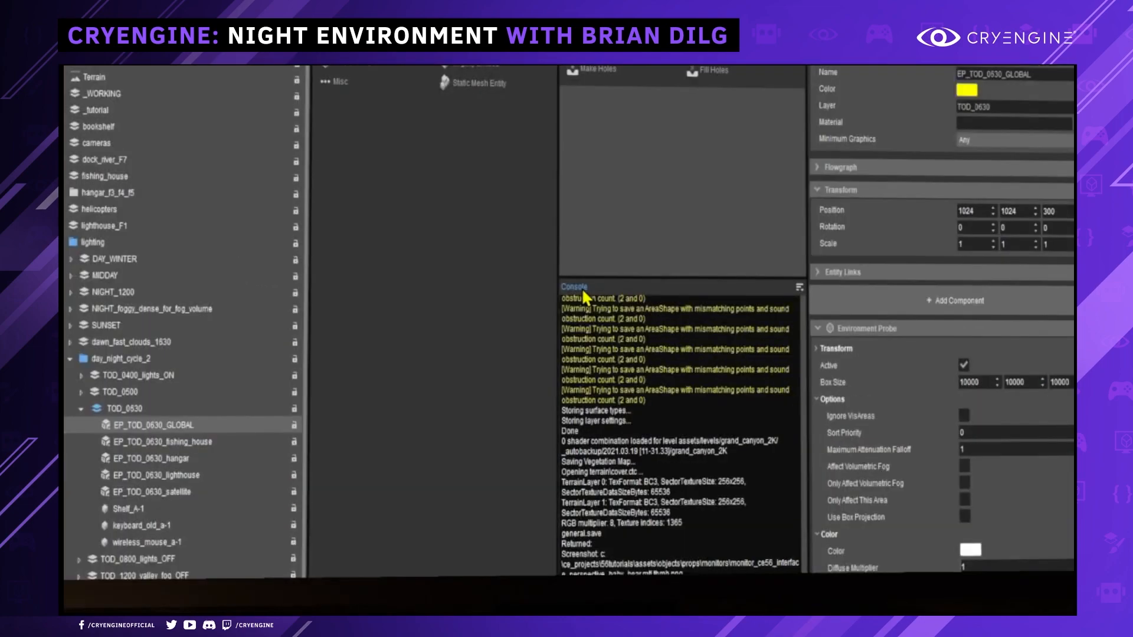
{"action": "scroll", "coordinate": [606, 281], "scroll_direction": "down", "scroll_amount": 5}
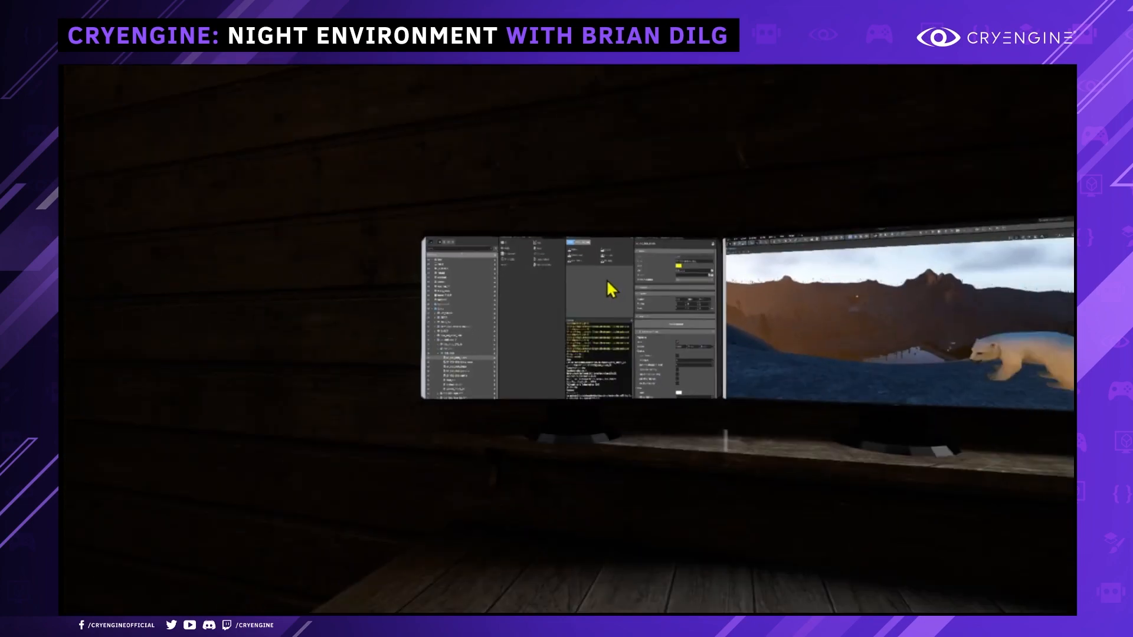
Examine how the monitors and desk lamp light the keyboard, desk, chair and cabin floor, and exit full screen.
{"action": "right_click_drag", "start_coordinate": [608, 279], "coordinate": [667, 265]}
{"action": "key", "text": "a"}
{"action": "key", "text": "w"}
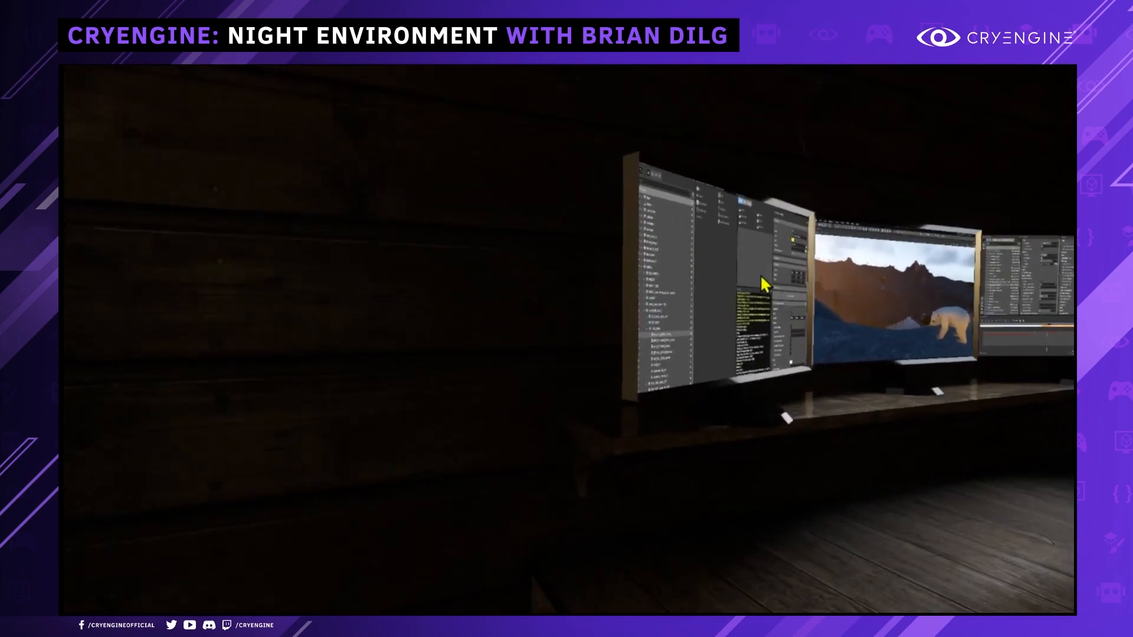
{"action": "right_click_drag", "start_coordinate": [774, 280], "coordinate": [865, 296]}
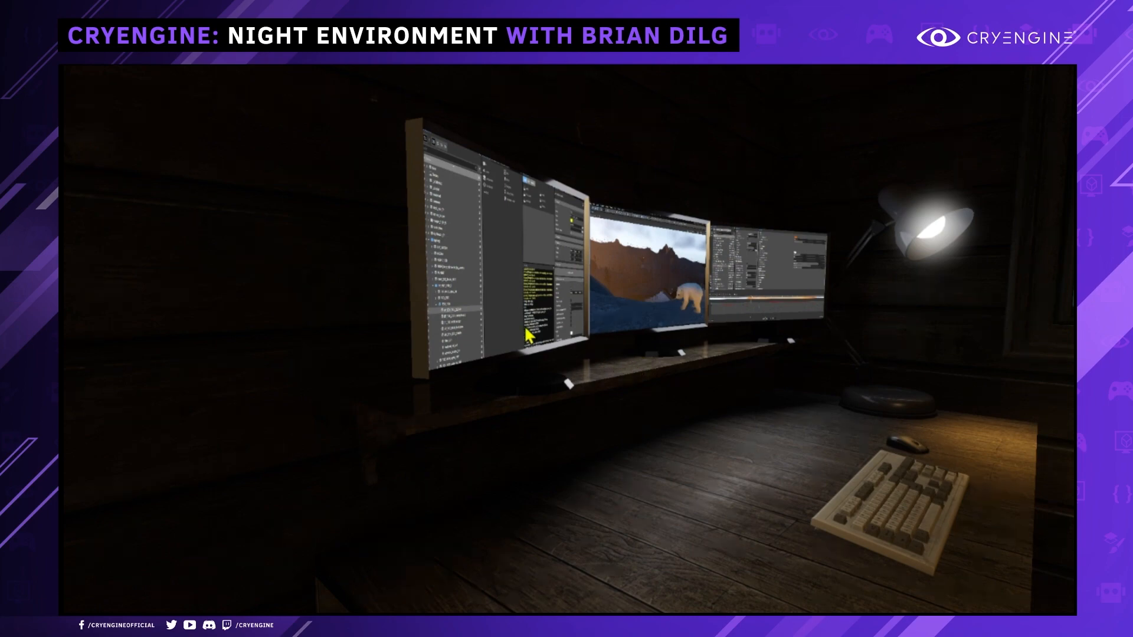
{"action": "mouse_move", "coordinate": [810, 467]}
{"action": "right_mouse_down"}
{"action": "mouse_move", "coordinate": [732, 468]}
{"action": "mouse_move", "coordinate": [797, 467]}
{"action": "right_mouse_up"}
{"action": "key", "text": "s"}
{"action": "mouse_move", "coordinate": [902, 431]}
{"action": "right_mouse_down"}
{"action": "mouse_move", "coordinate": [841, 435]}
{"action": "mouse_move", "coordinate": [821, 412]}
{"action": "mouse_move", "coordinate": [897, 411]}
{"action": "right_mouse_up"}
{"action": "key", "text": "w"}
{"action": "right_click_drag", "start_coordinate": [822, 410], "coordinate": [859, 425]}
{"action": "scroll", "coordinate": [822, 407], "scroll_direction": "down", "scroll_amount": 1}
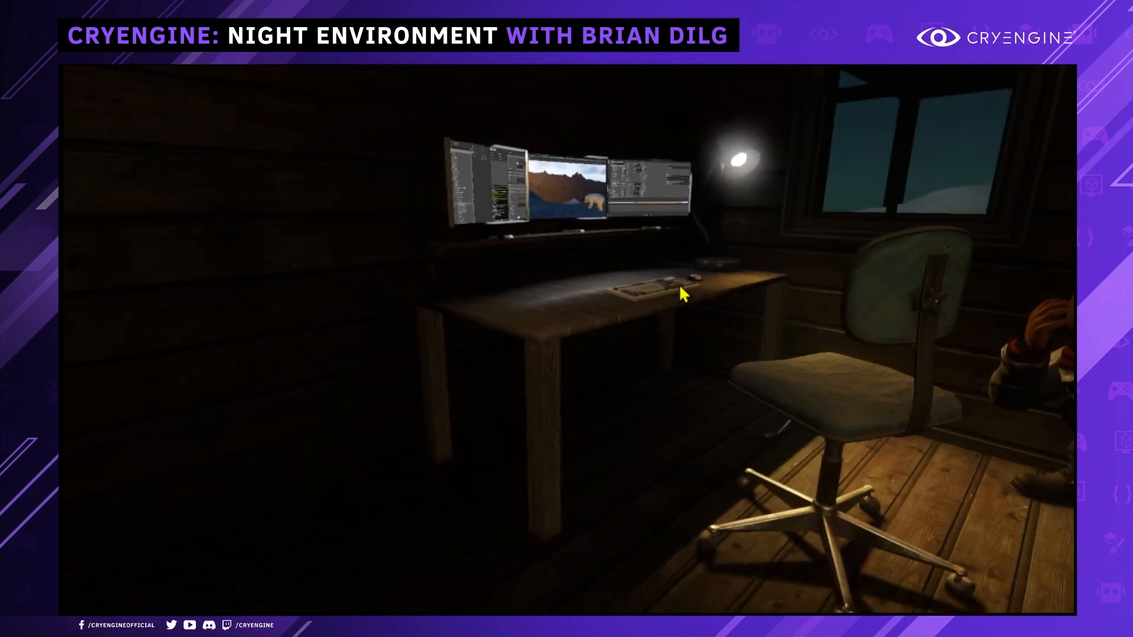
{"action": "key", "text": "Escape"}
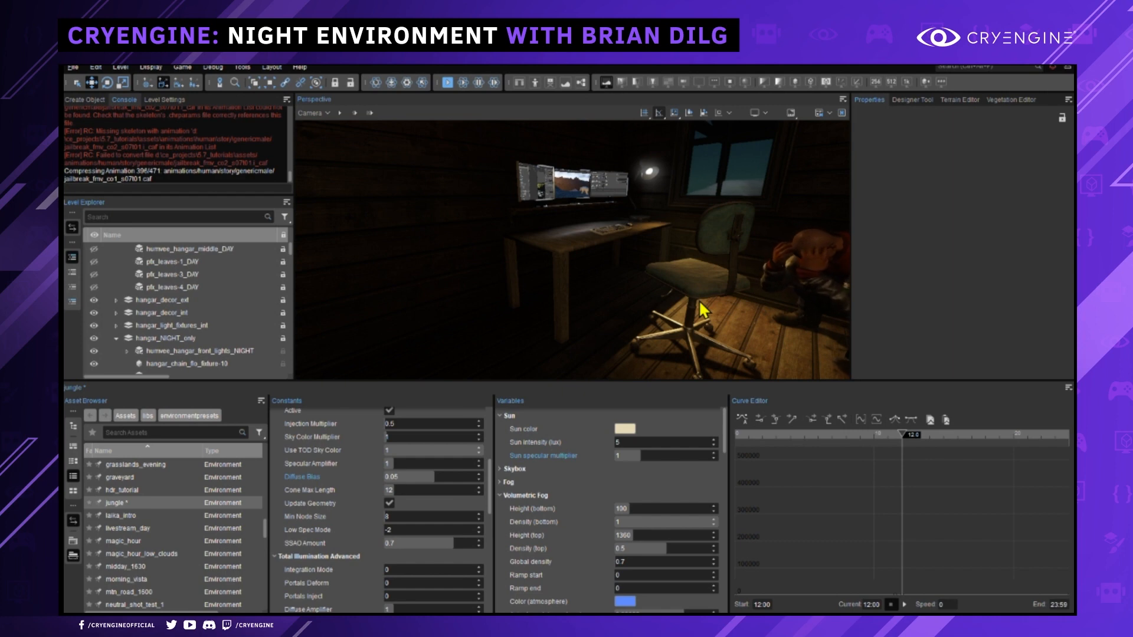
{"action": "key", "text": "s"}
{"action": "right_click_drag", "start_coordinate": [660, 218], "coordinate": [772, 168]}
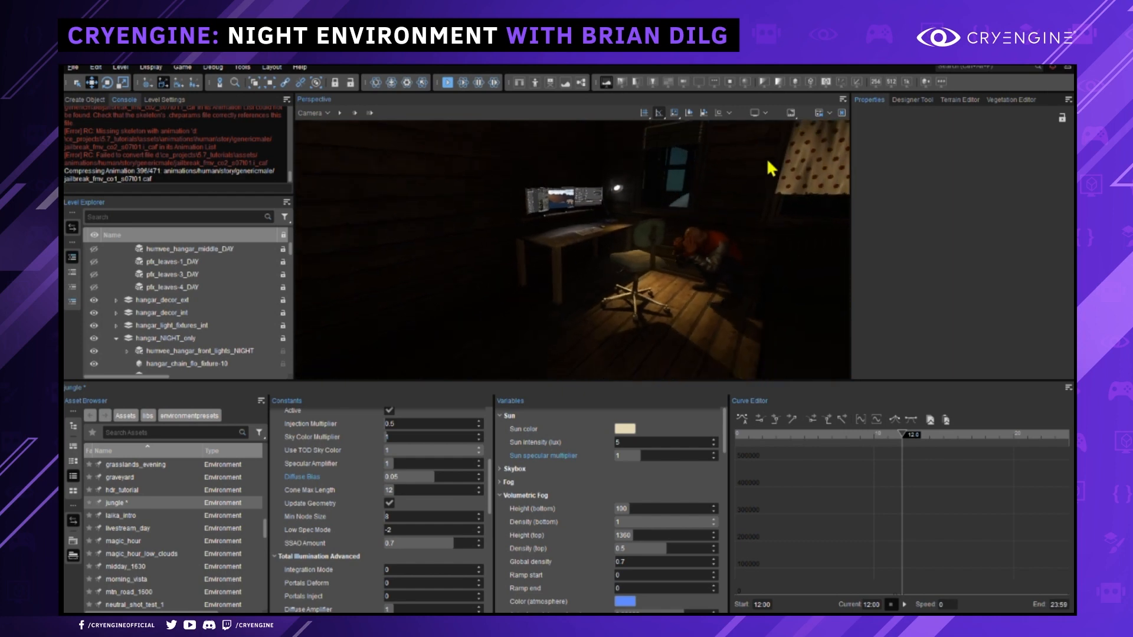
Go to tag location 4 and check the valley's distant lights under the jungle preset.
{"action": "key", "text": "shift+F4"}
{"action": "key", "text": "d"}
{"action": "mouse_move", "coordinate": [688, 213]}
{"action": "right_mouse_down"}
{"action": "mouse_move", "coordinate": [640, 230]}
{"action": "mouse_move", "coordinate": [652, 229]}
{"action": "mouse_move", "coordinate": [611, 202]}
{"action": "mouse_move", "coordinate": [672, 222]}
{"action": "right_mouse_up"}
{"action": "scroll", "coordinate": [648, 228], "scroll_direction": "up", "scroll_amount": 2}
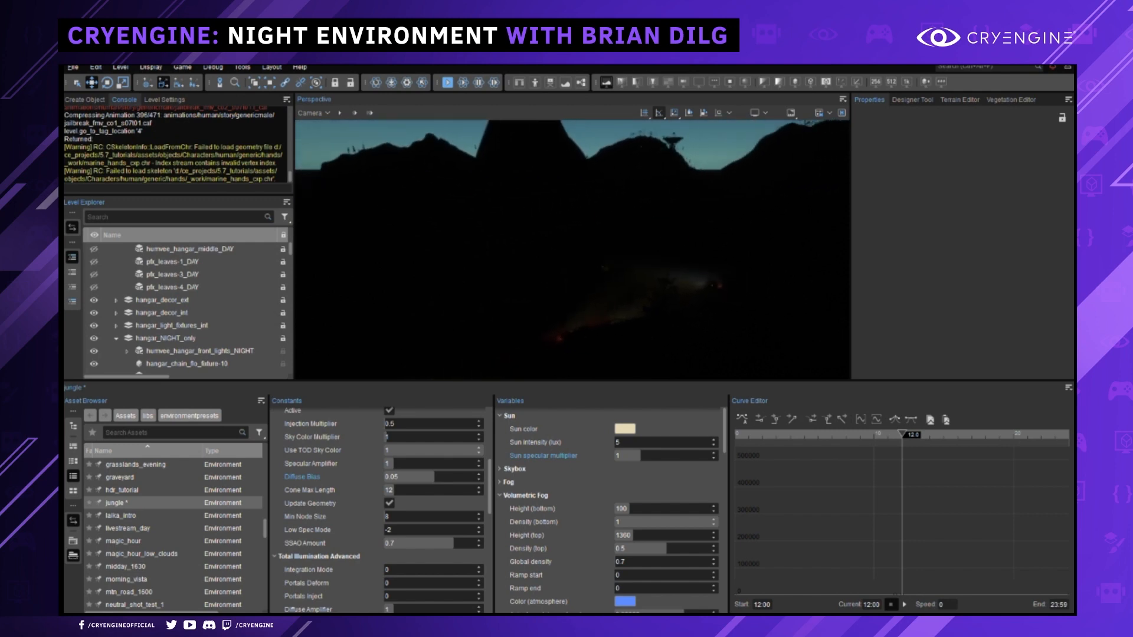
{"action": "key", "text": "F11"}
{"action": "right_click_drag", "start_coordinate": [718, 279], "coordinate": [733, 277]}
{"action": "key", "text": "F11"}
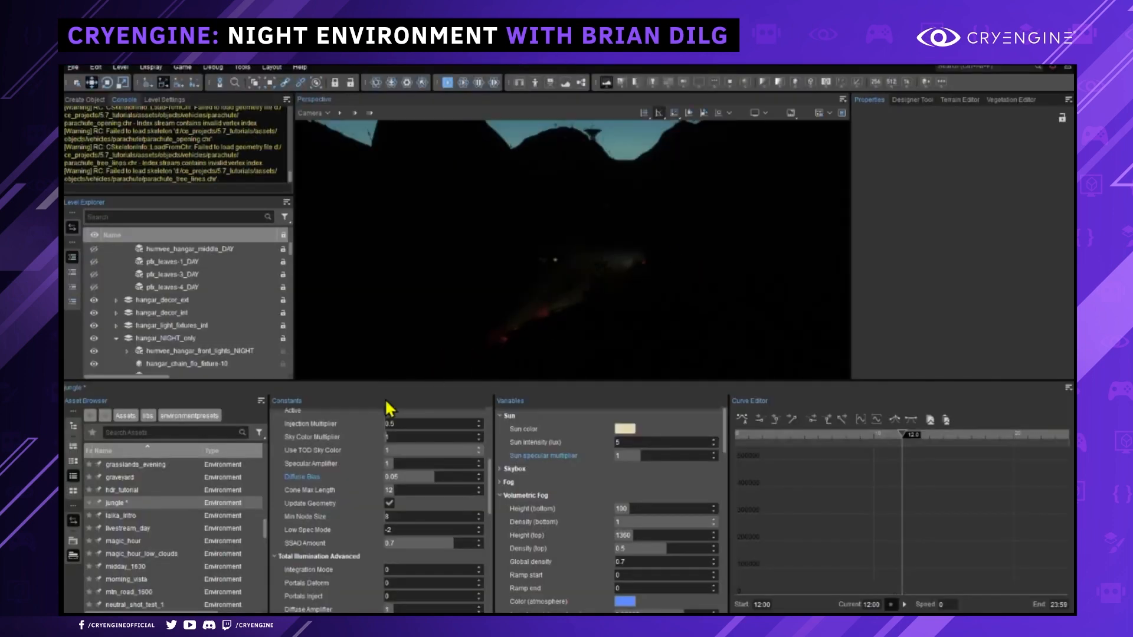
Load the night_1200 environment preset and frame the mountain valley and its winding road.
{"action": "scroll", "coordinate": [171, 557], "scroll_direction": "down", "scroll_amount": 1}
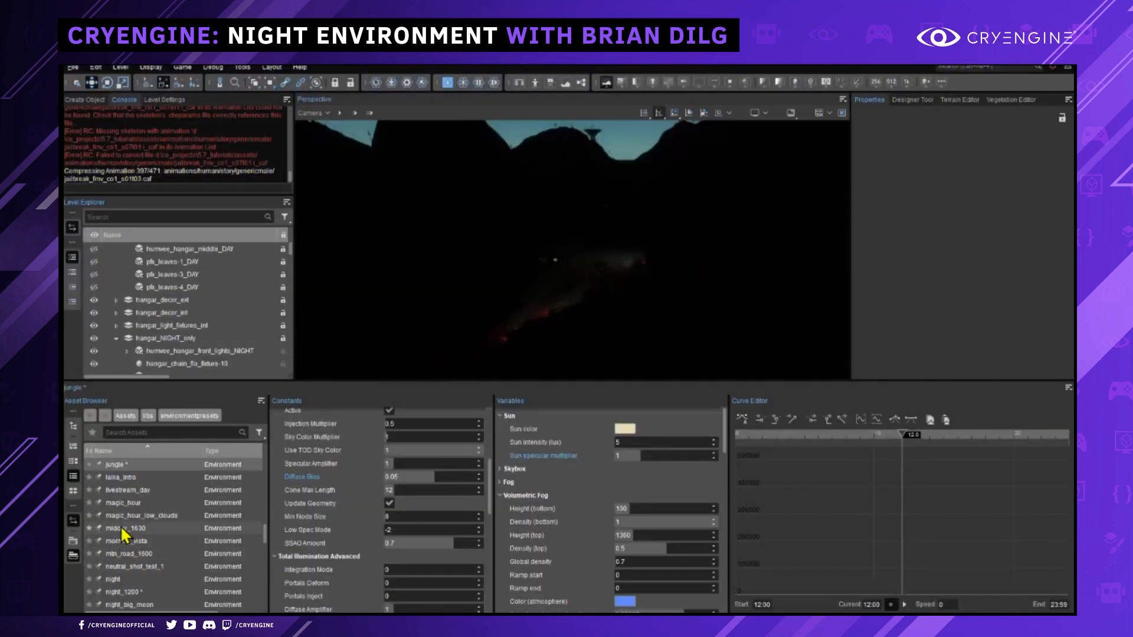
{"action": "double_click", "coordinate": [125, 592]}
{"action": "right_click_drag", "start_coordinate": [727, 323], "coordinate": [751, 260]}
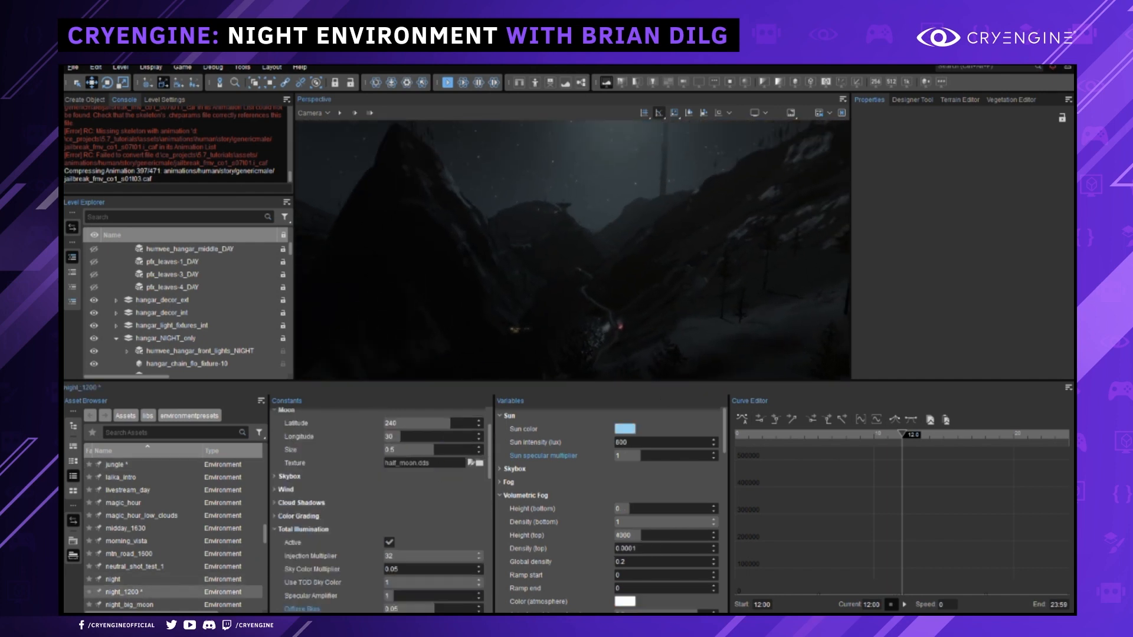
Examine the moonlit valley, starry sky and illuminated tower full screen from farther back.
{"action": "key", "text": "F11"}
{"action": "right_click_drag", "start_coordinate": [730, 300], "coordinate": [748, 280]}
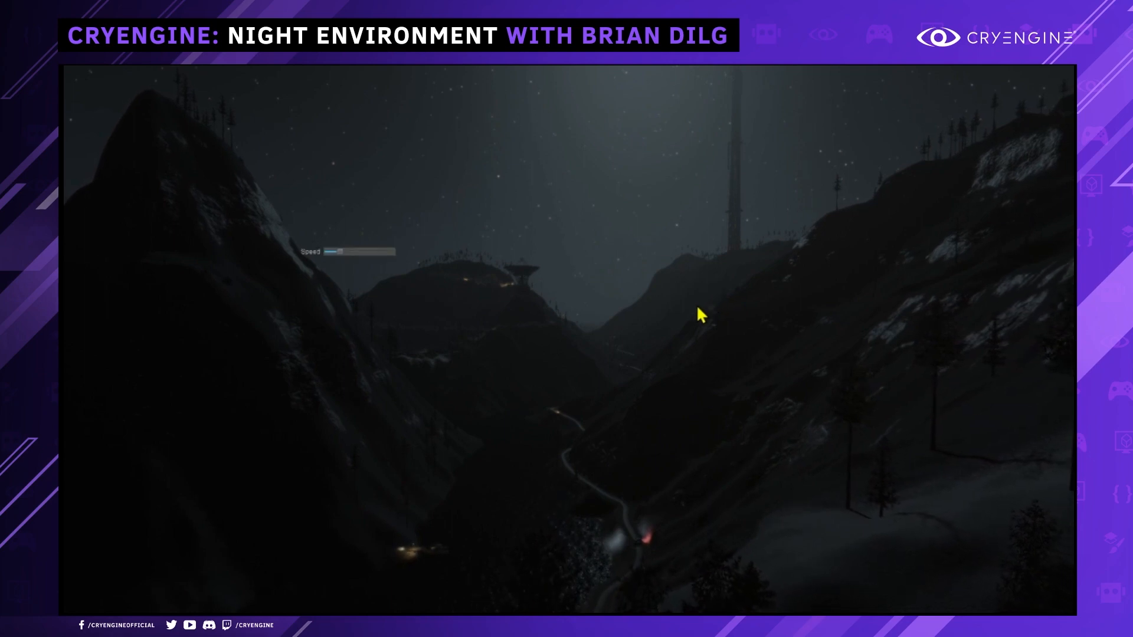
{"action": "key", "text": "s"}
{"action": "scroll", "coordinate": [688, 331], "scroll_direction": "up", "scroll_amount": 3}
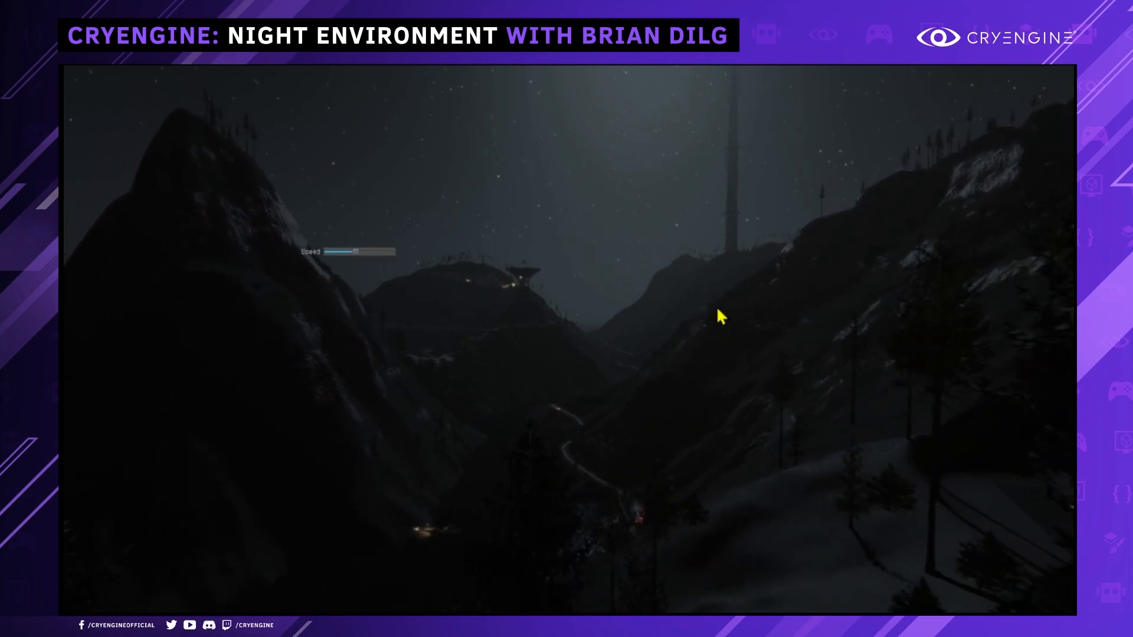
{"action": "key", "text": "s"}
{"action": "scroll", "coordinate": [716, 308], "scroll_direction": "up", "scroll_amount": 1}
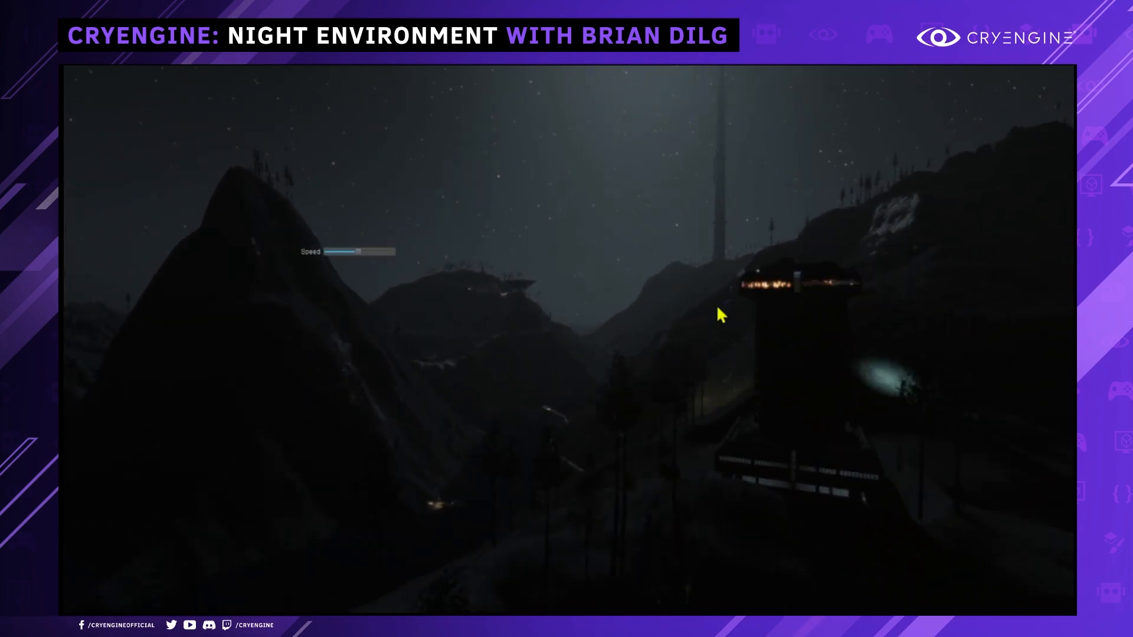
{"action": "right_click_drag", "start_coordinate": [717, 307], "coordinate": [712, 302]}
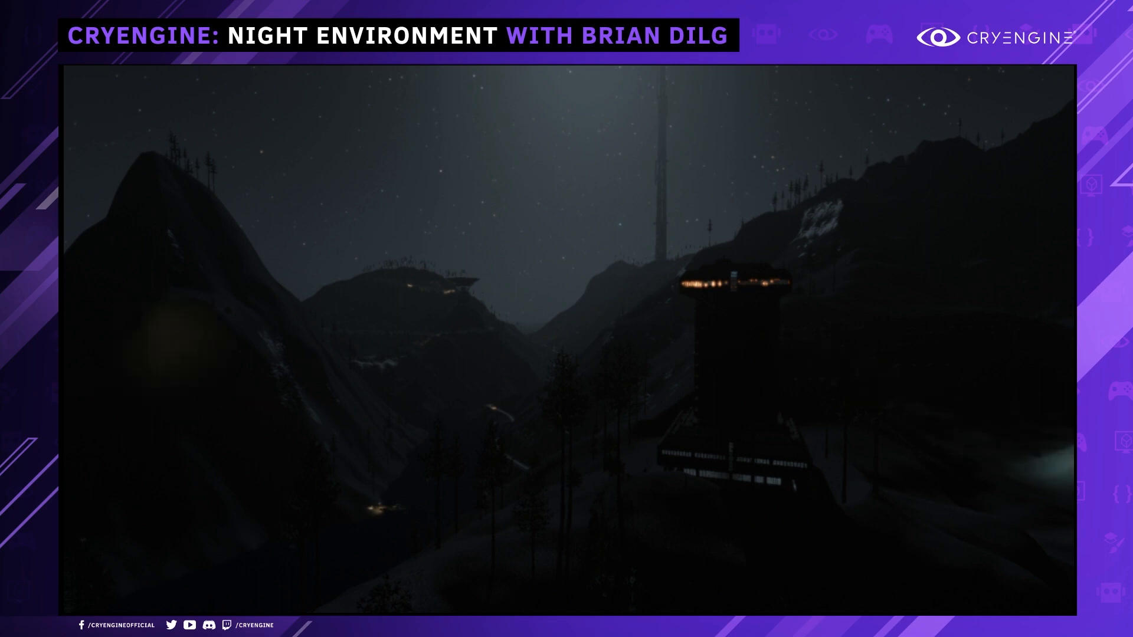
{"action": "key", "text": "F11"}
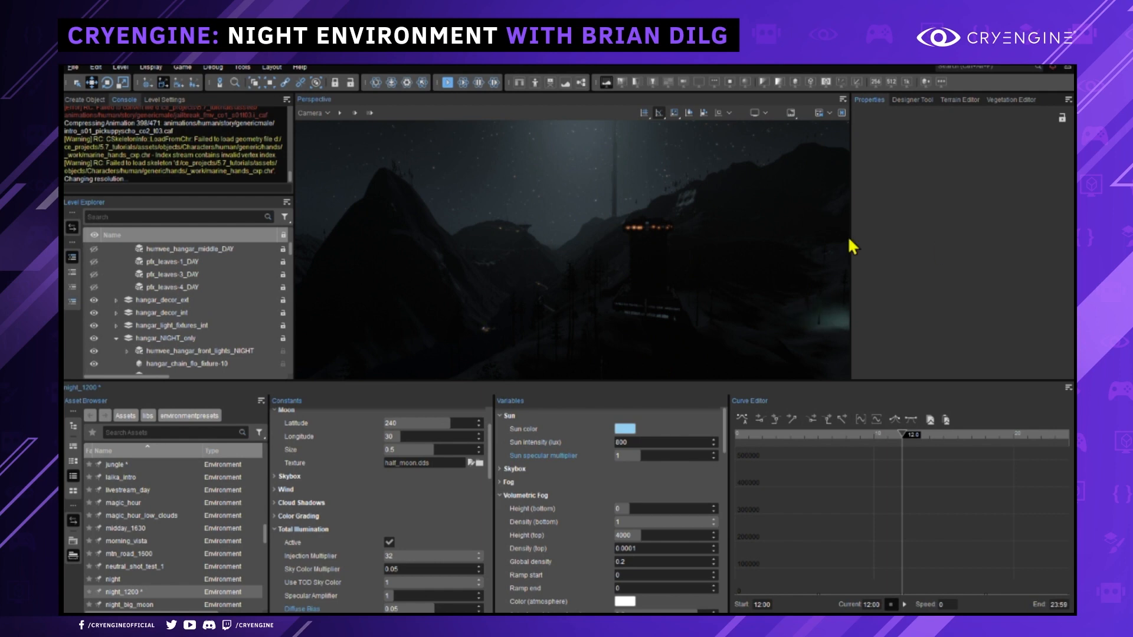
{"action": "key", "text": "F11"}
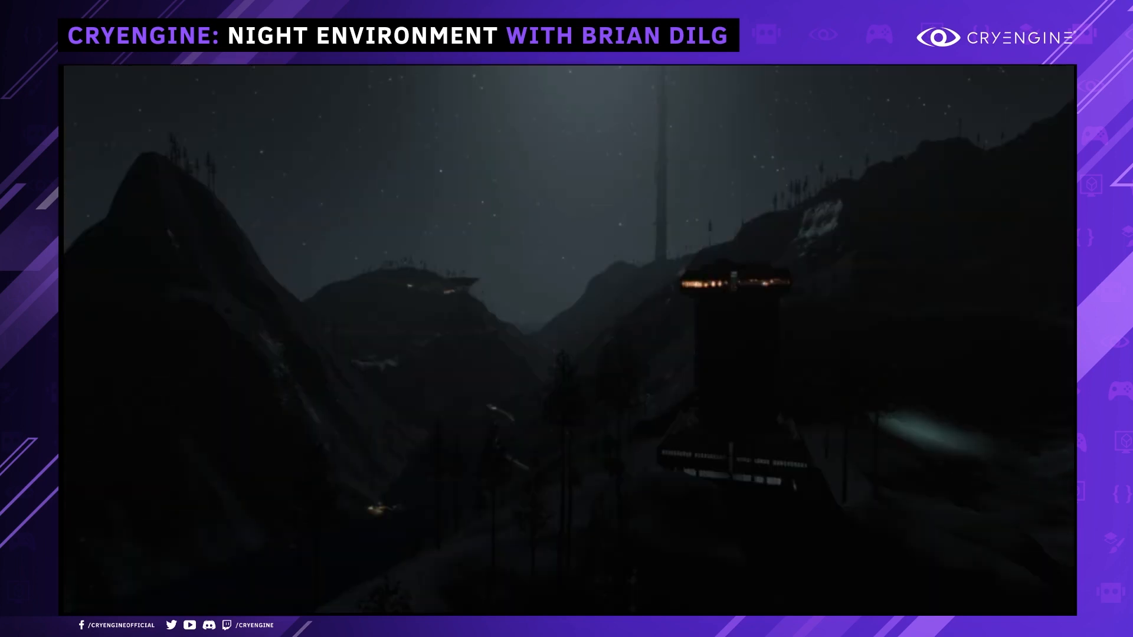